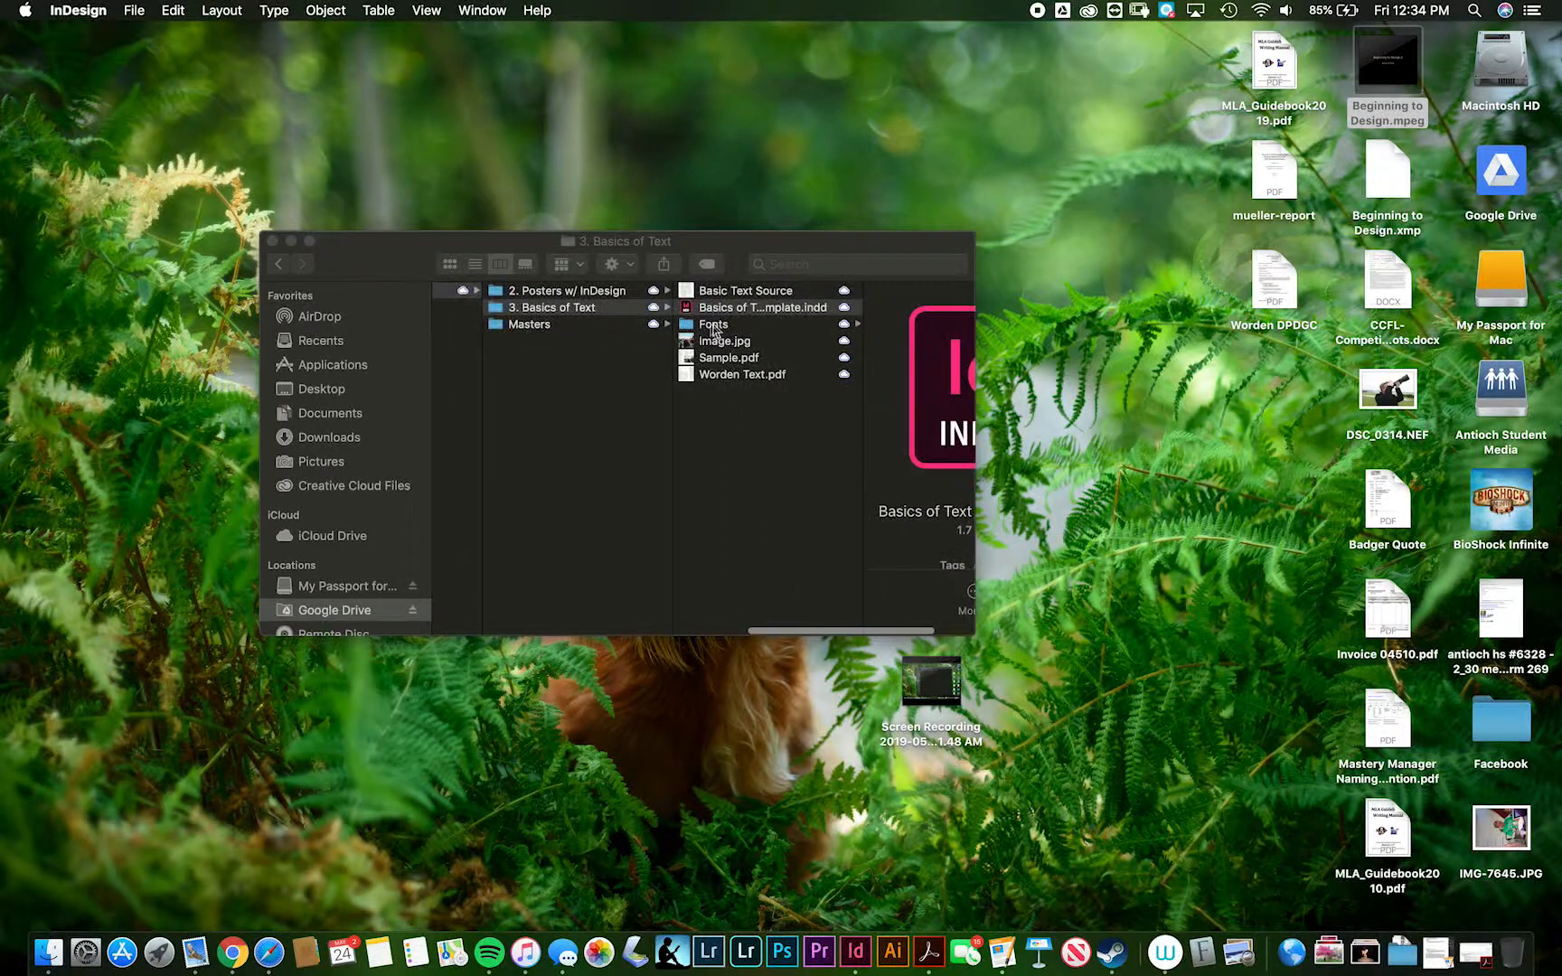
- Open Basics of Text Template.indd from the 3. Basics of Text folder in InDesign
scroll(796, 414, "right", 3)
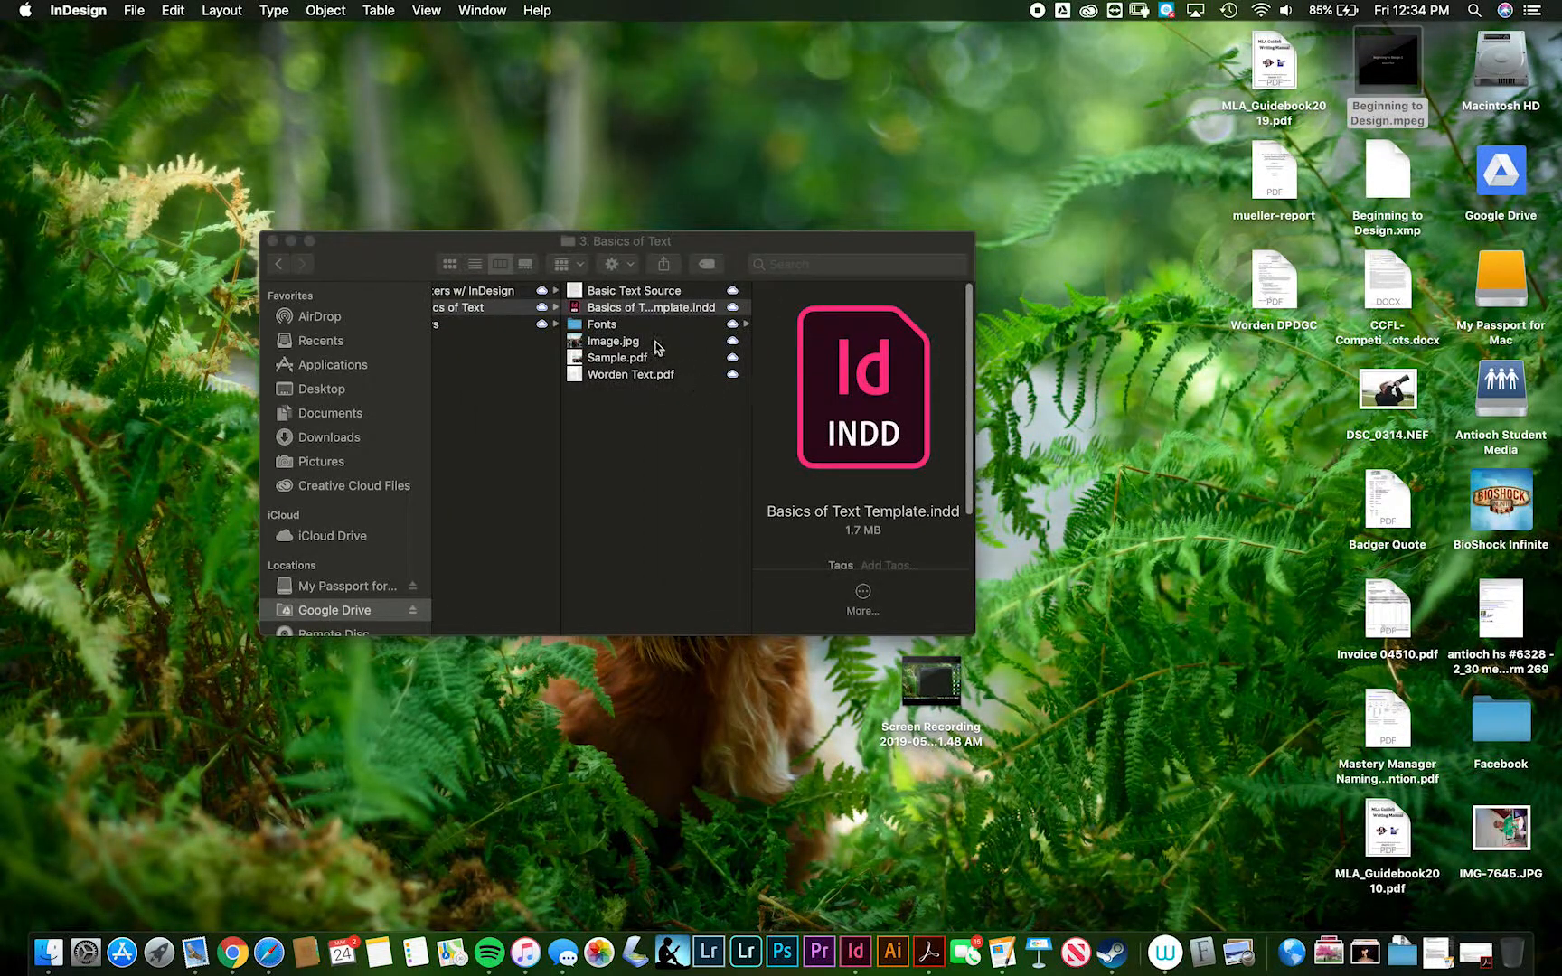
double_click(618, 314)
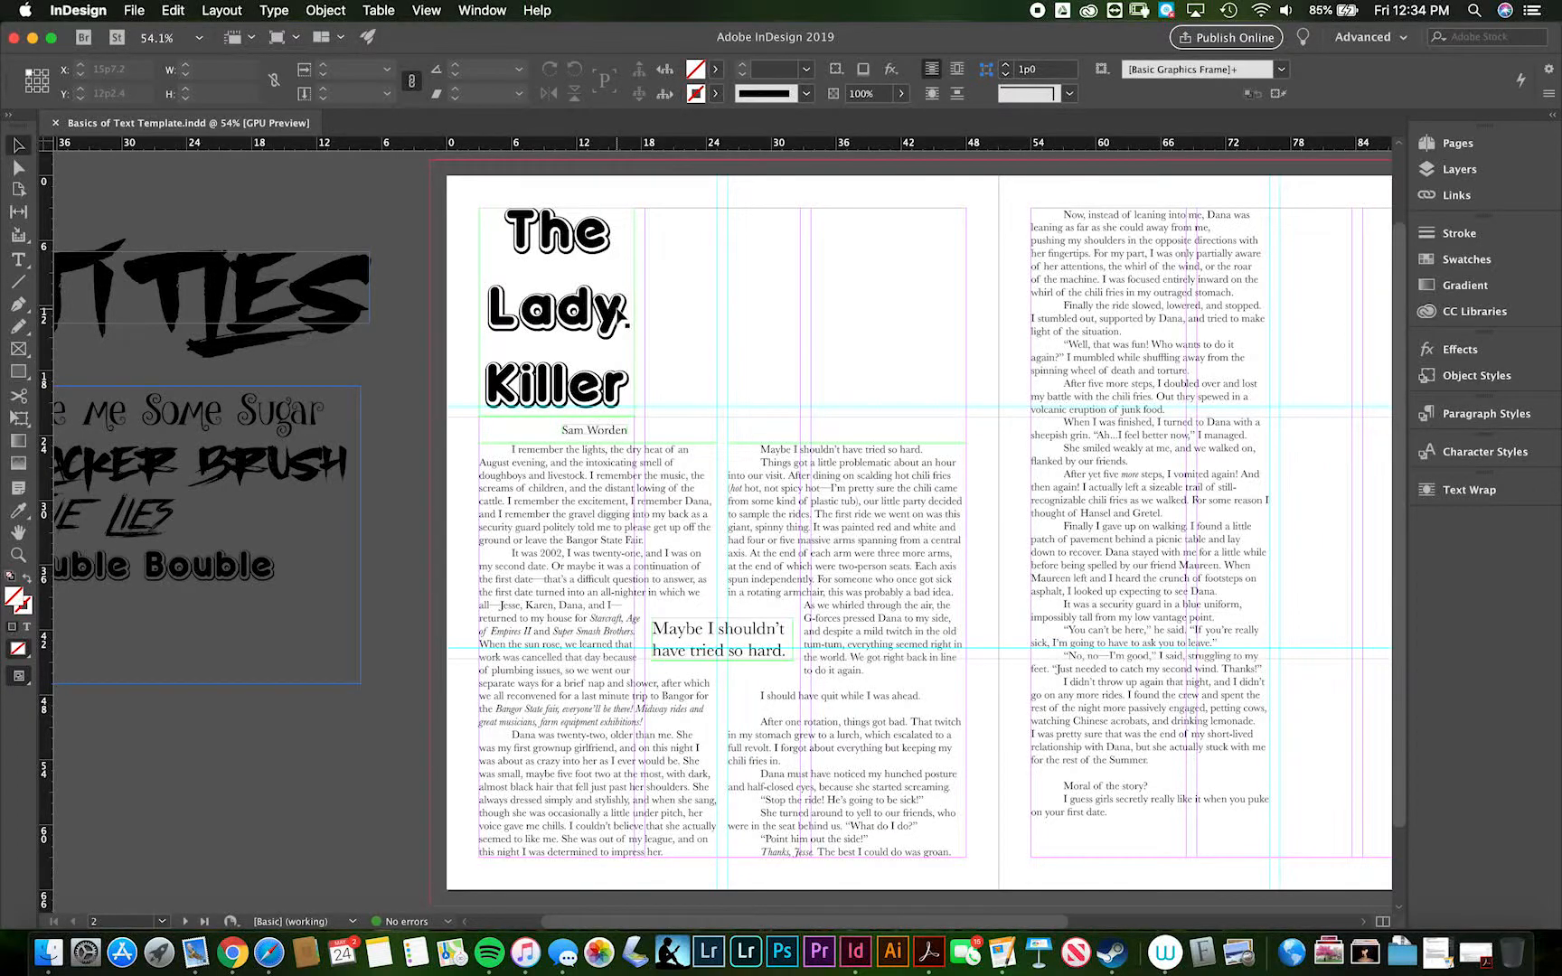
scroll(619, 312, "right", 5)
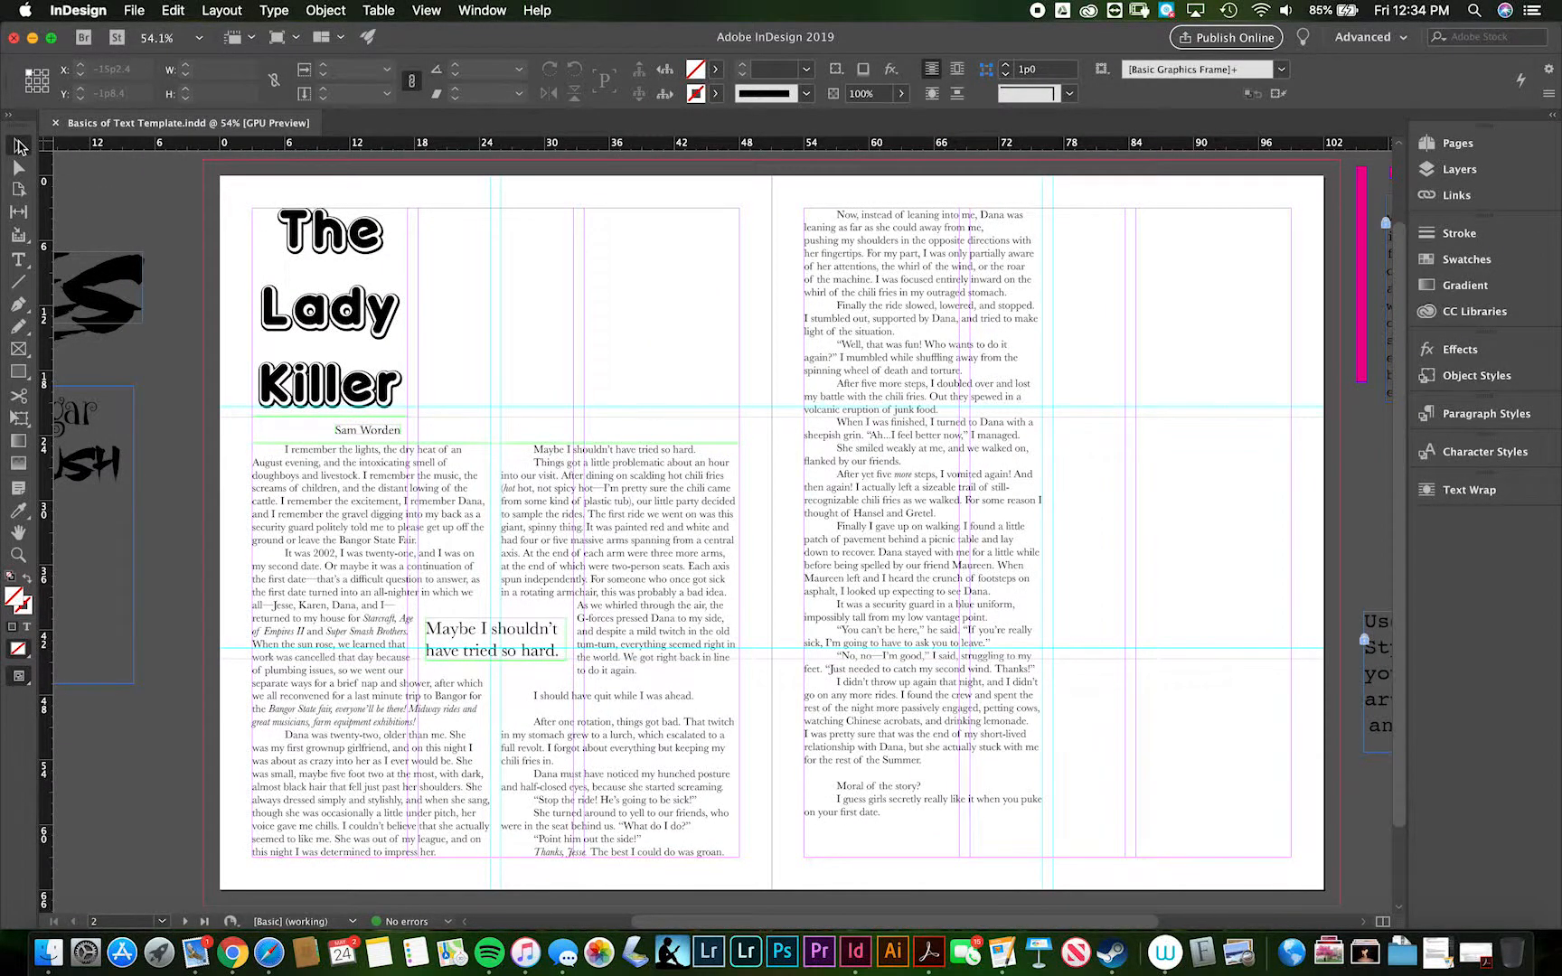
- Open Sample.pdf from the project folder, examine its finished text and photo layout, and return to the InDesign template
key("super+Tab")
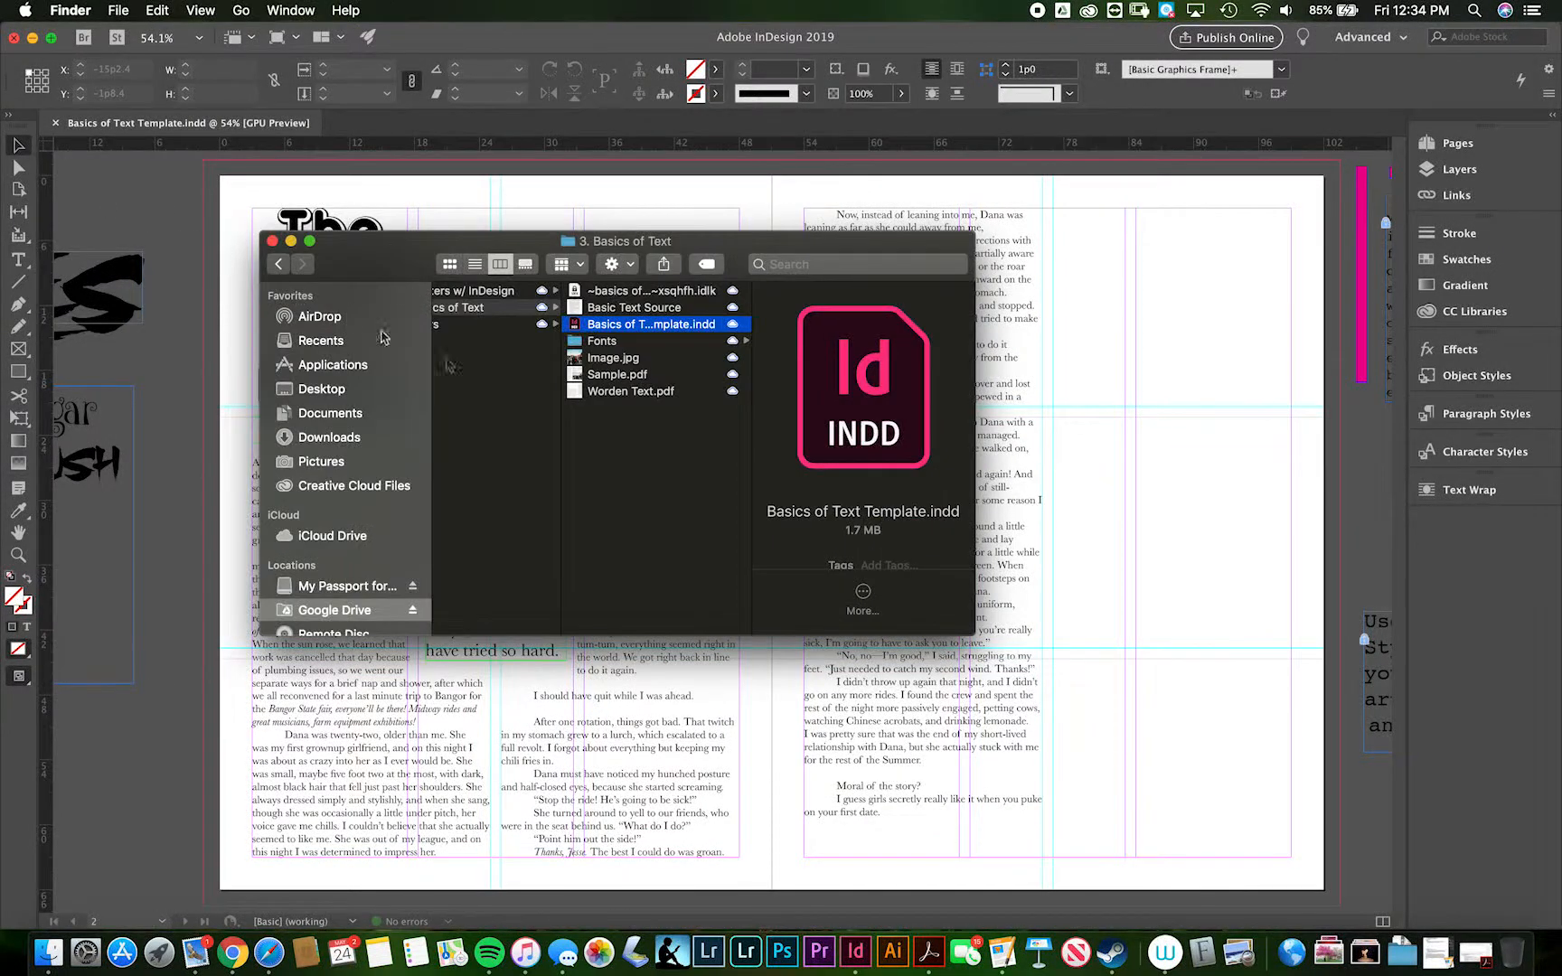
double_click(591, 376)
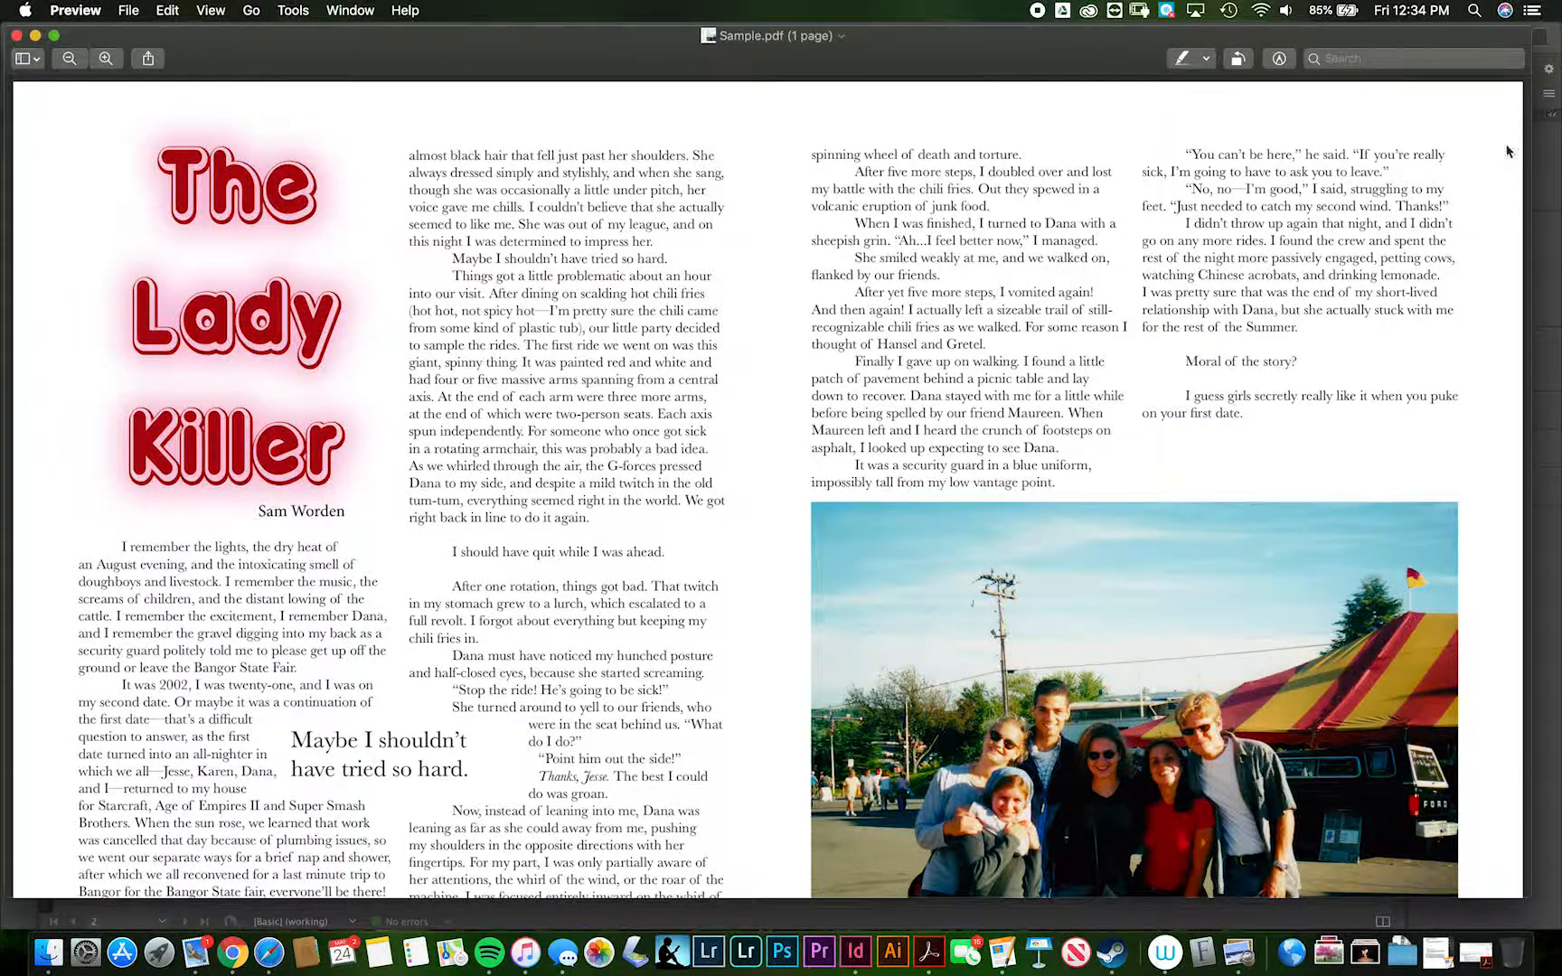
scroll(1067, 373, "down", 3)
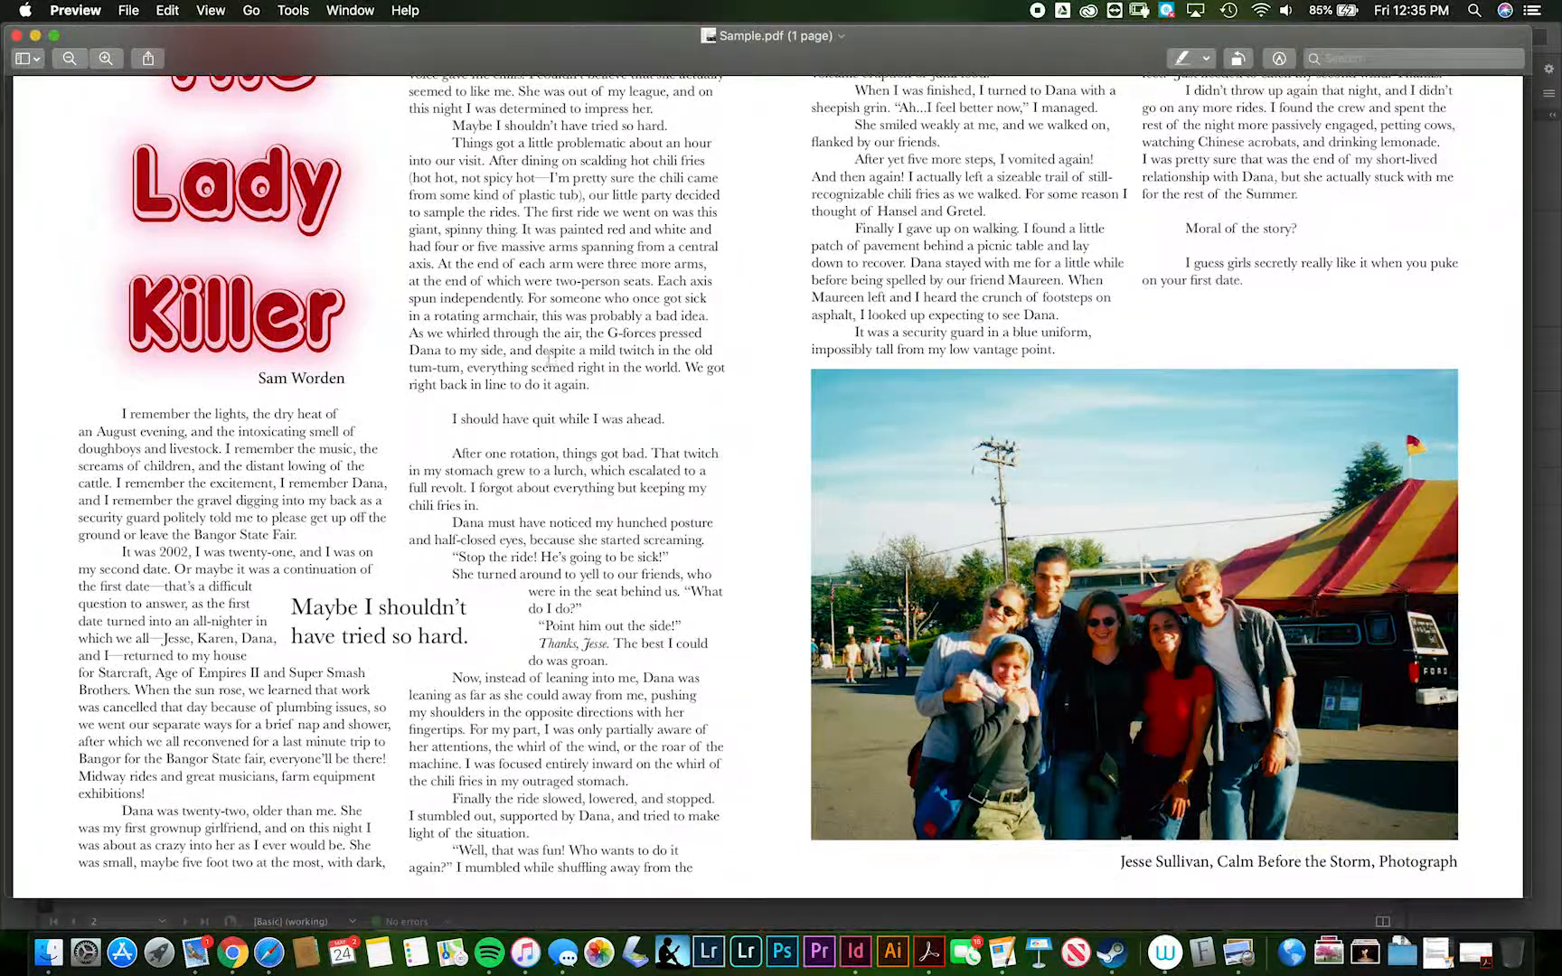
scroll(174, 251, "up", 3)
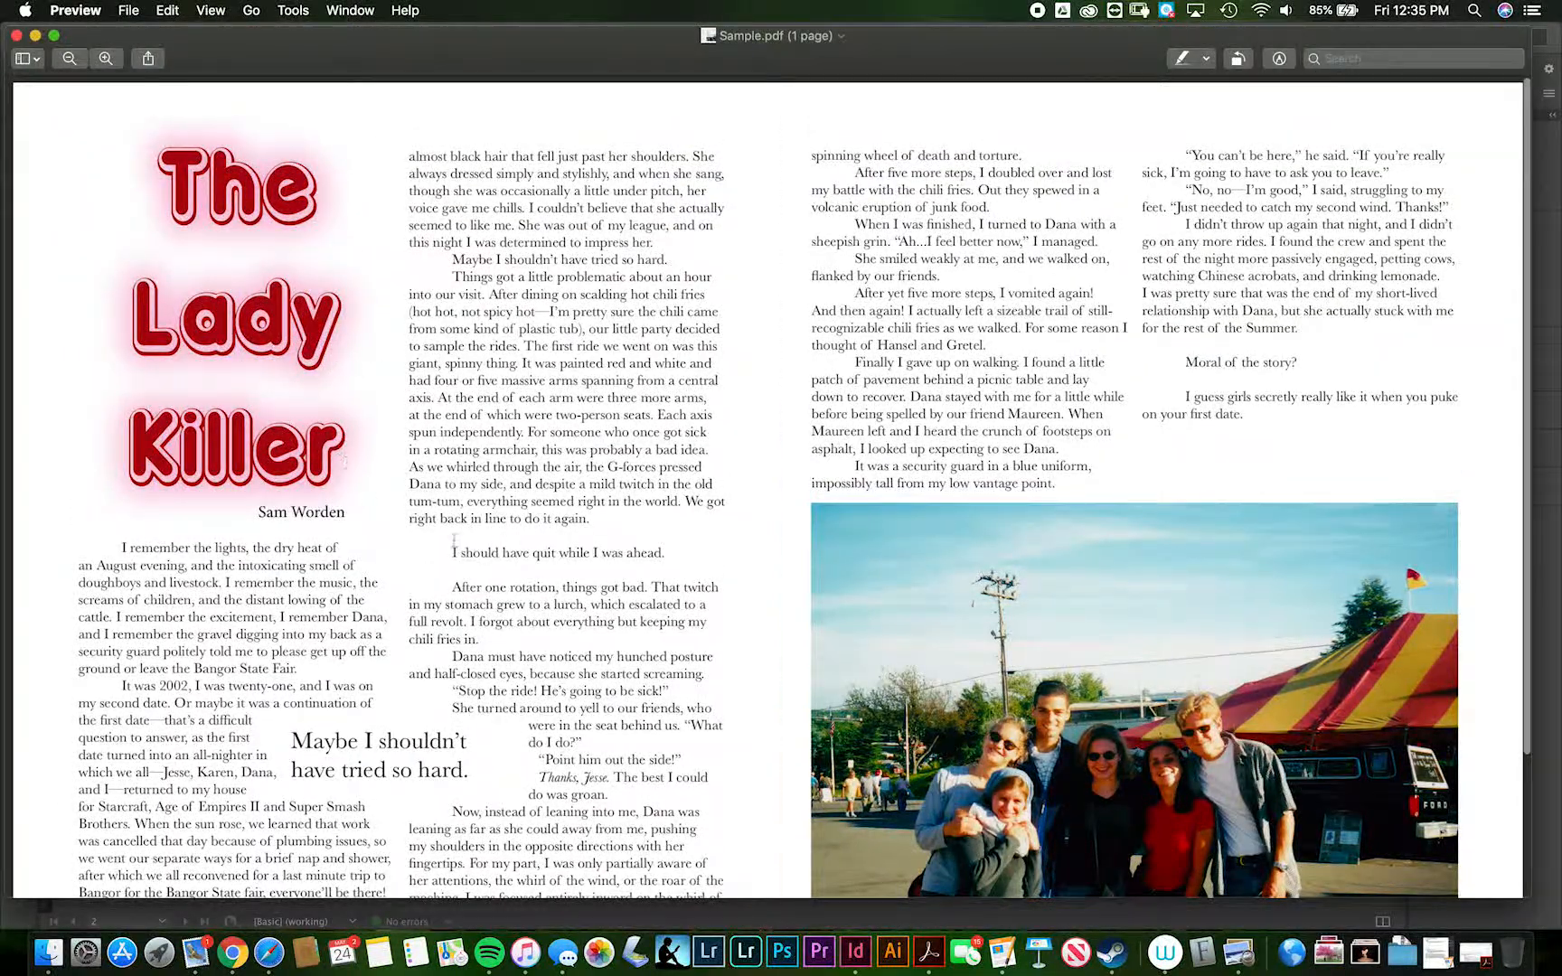
scroll(627, 611, "down", 4)
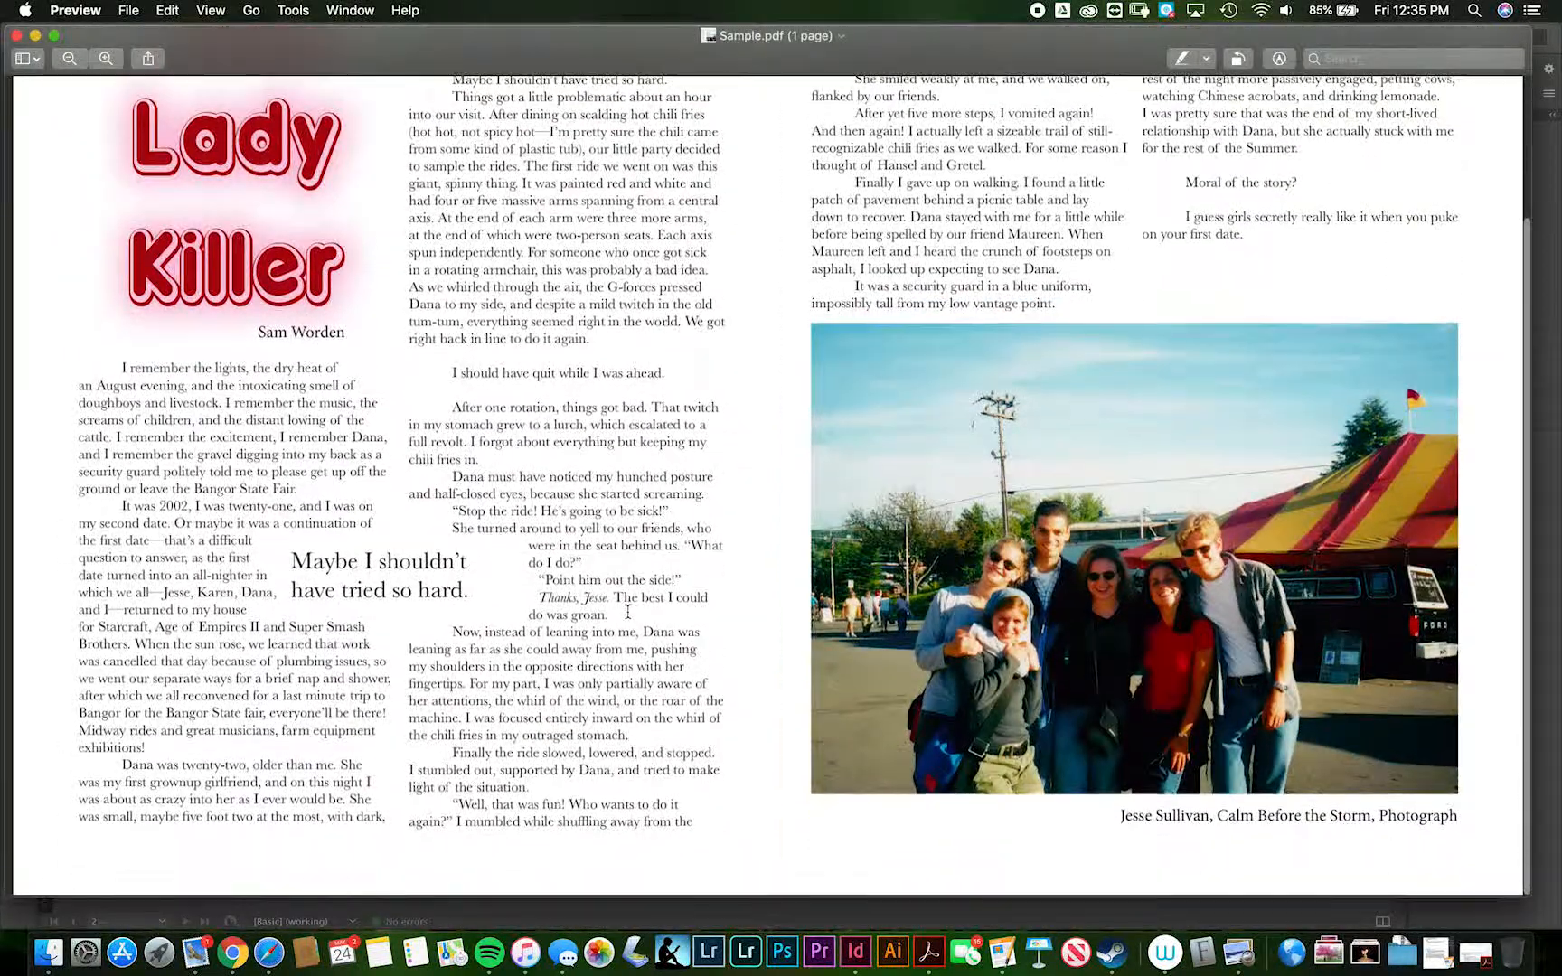
scroll(628, 611, "up", 3)
scroll(628, 611, "down", 3)
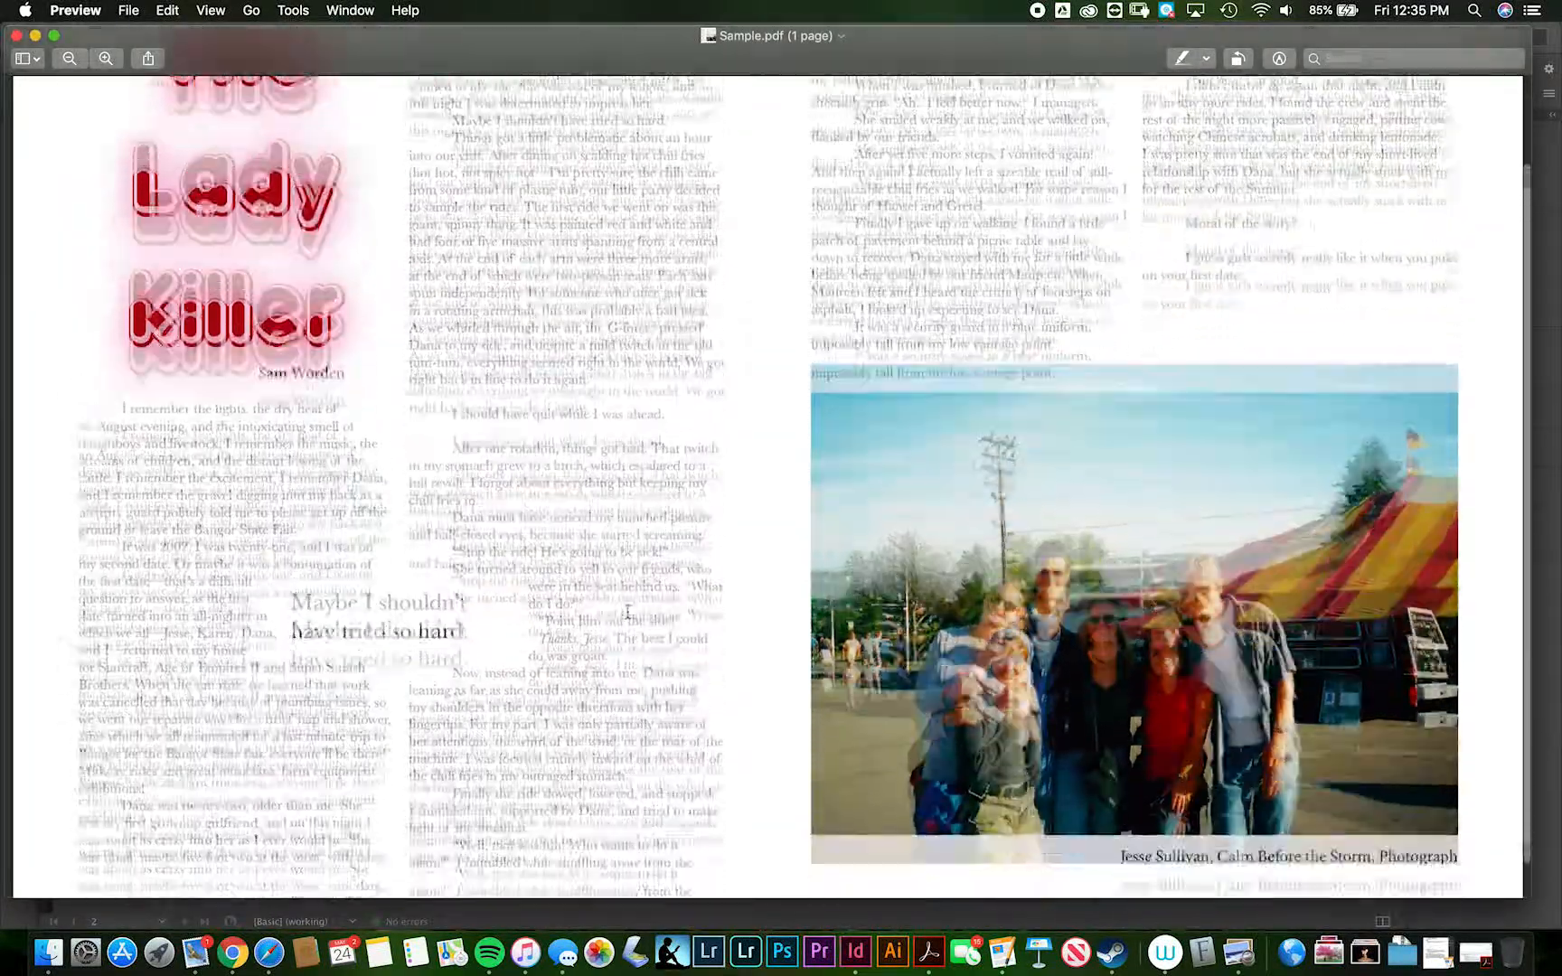
left_click(16, 36)
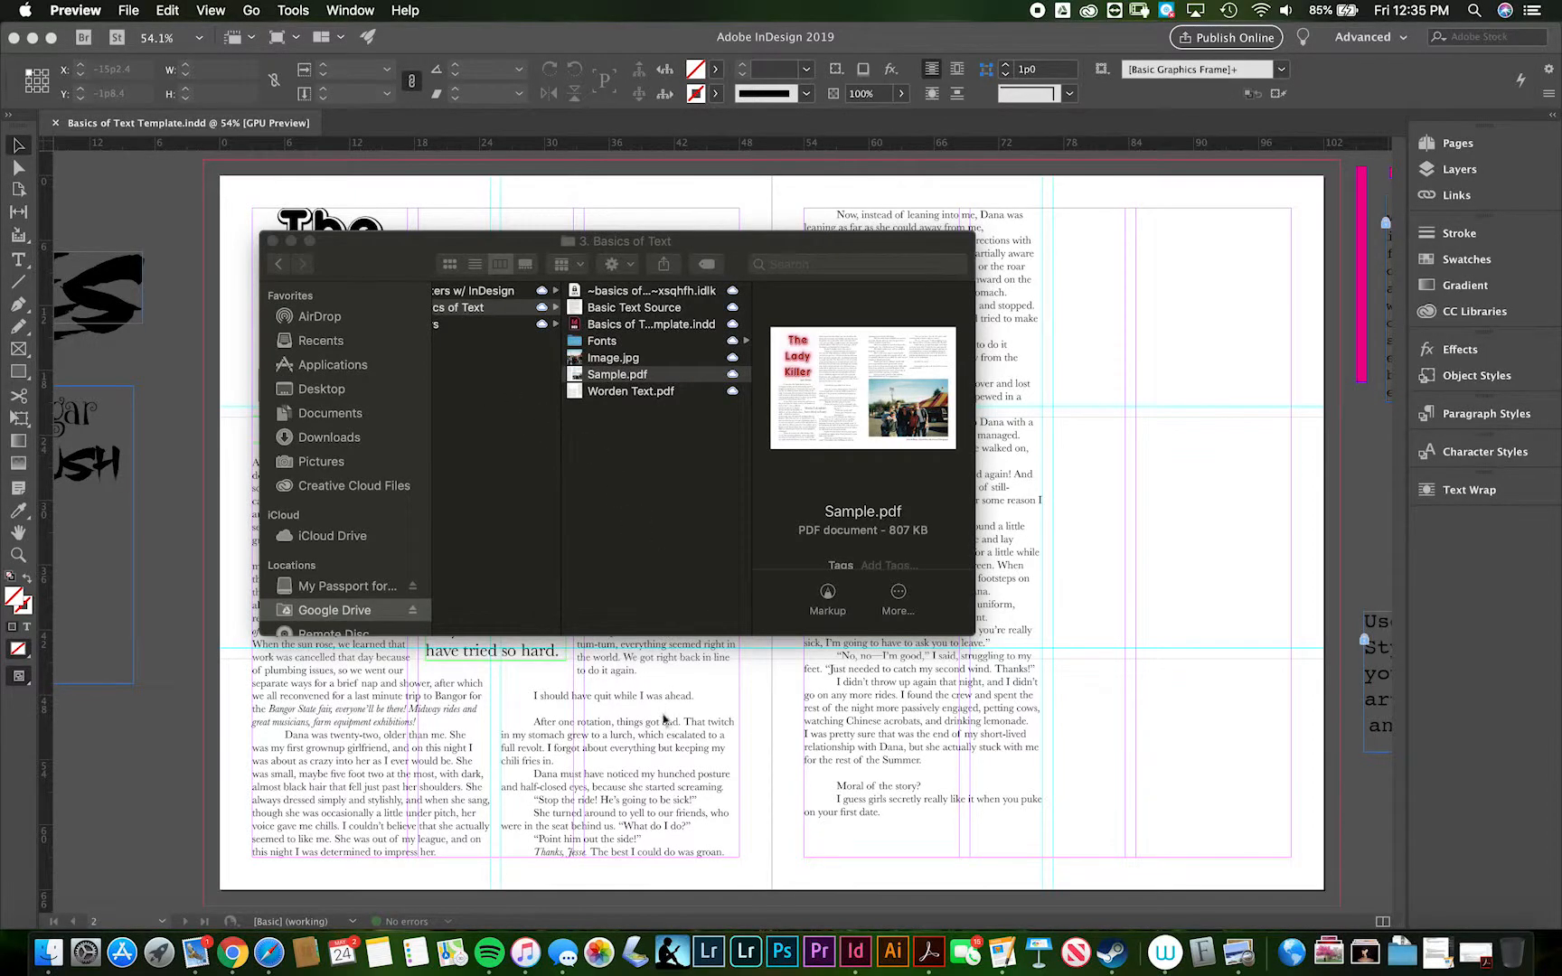
left_click(898, 38)
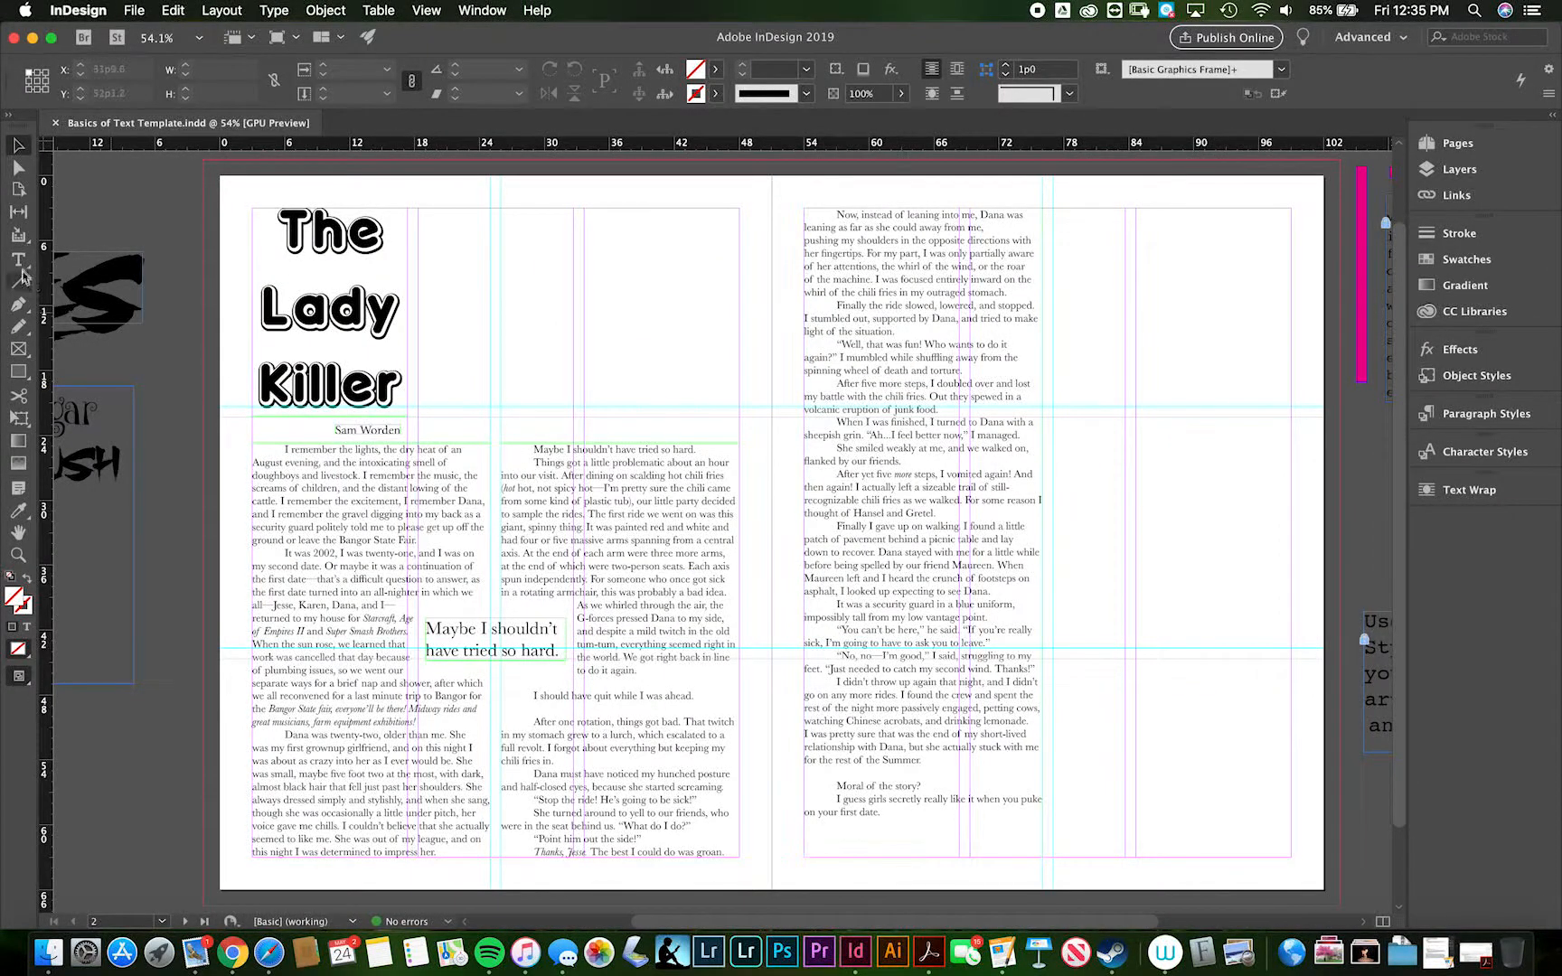
- Shorten the right page's text frame to 32p9 high and extend the left page's second column up to the top margin
left_click(910, 738)
left_click_drag(922, 857, 921, 562)
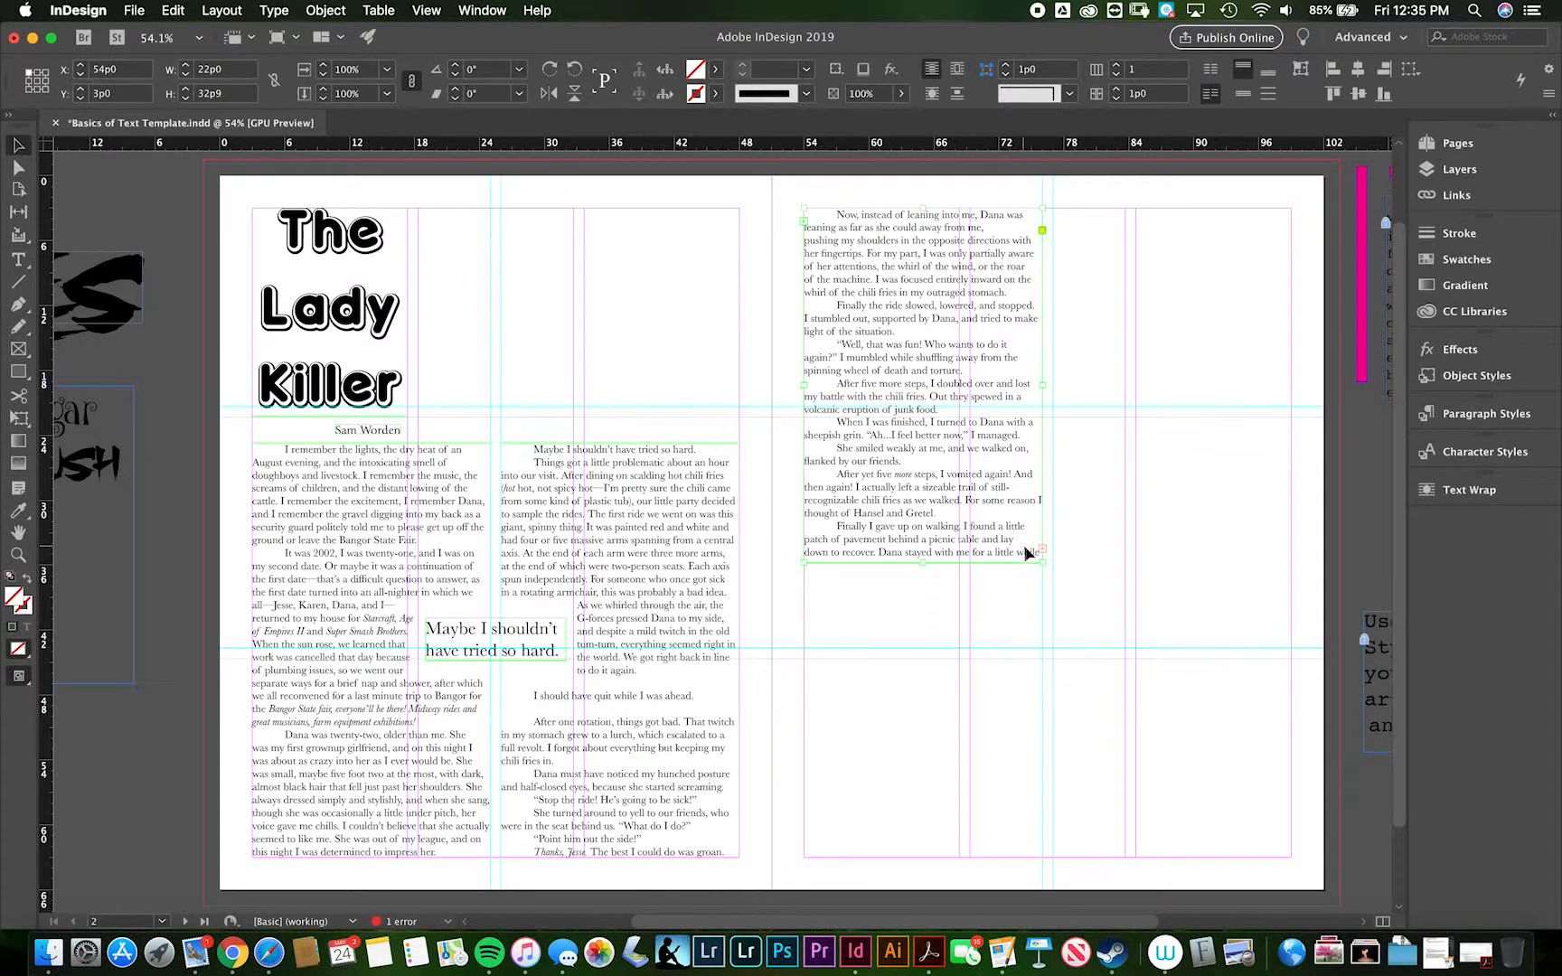
left_click(670, 506)
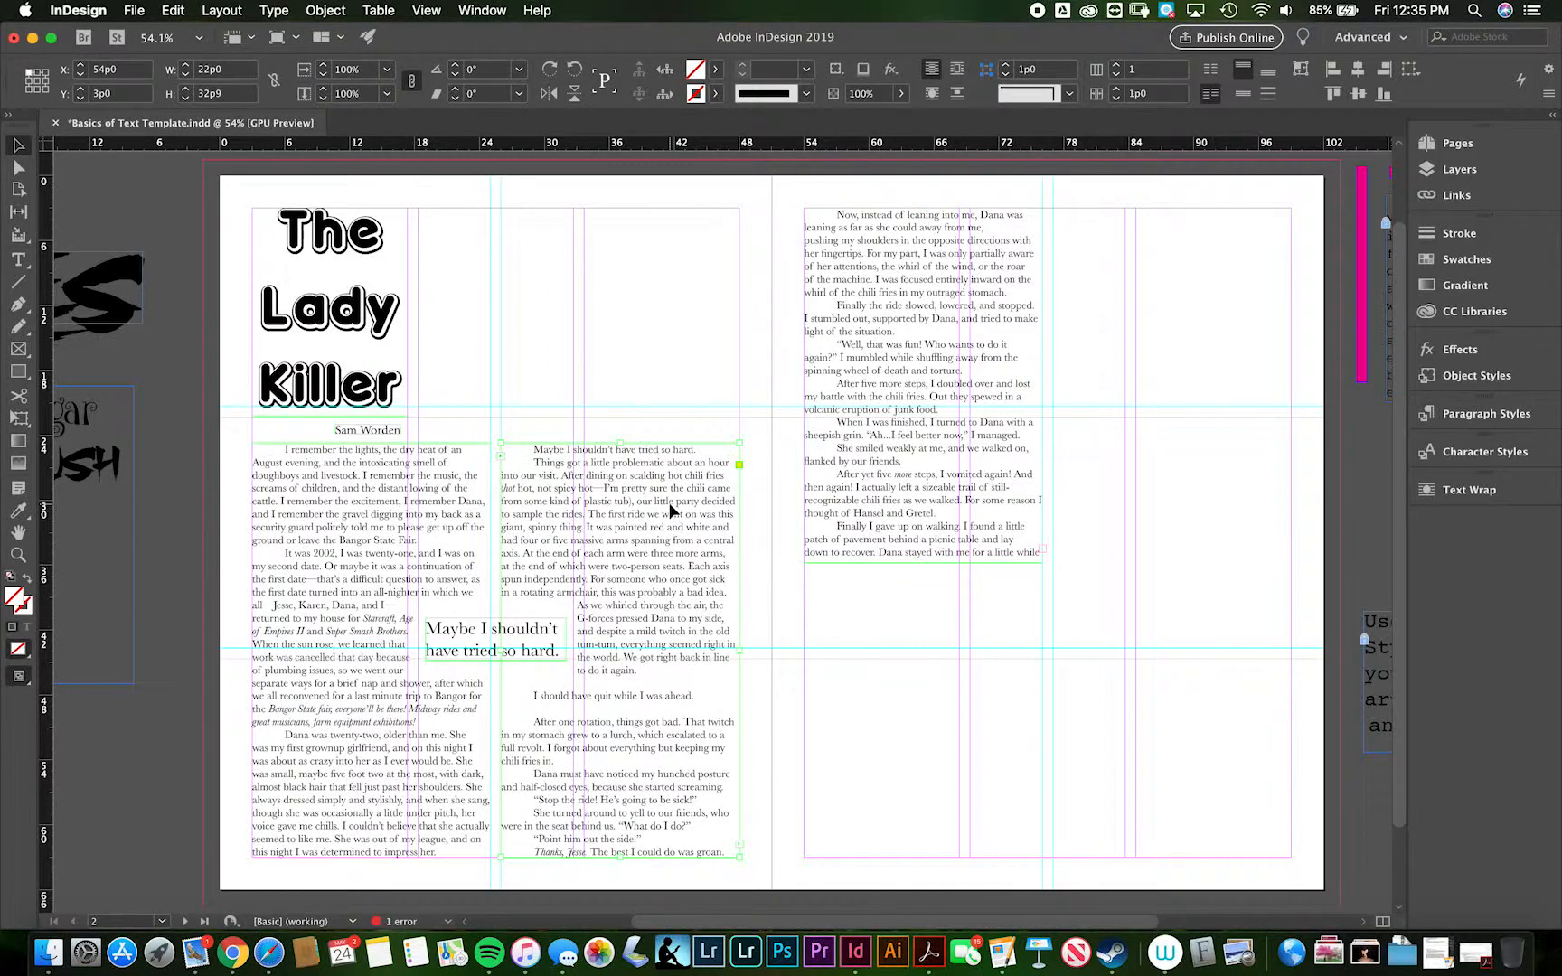
left_click_drag(621, 441, 617, 216)
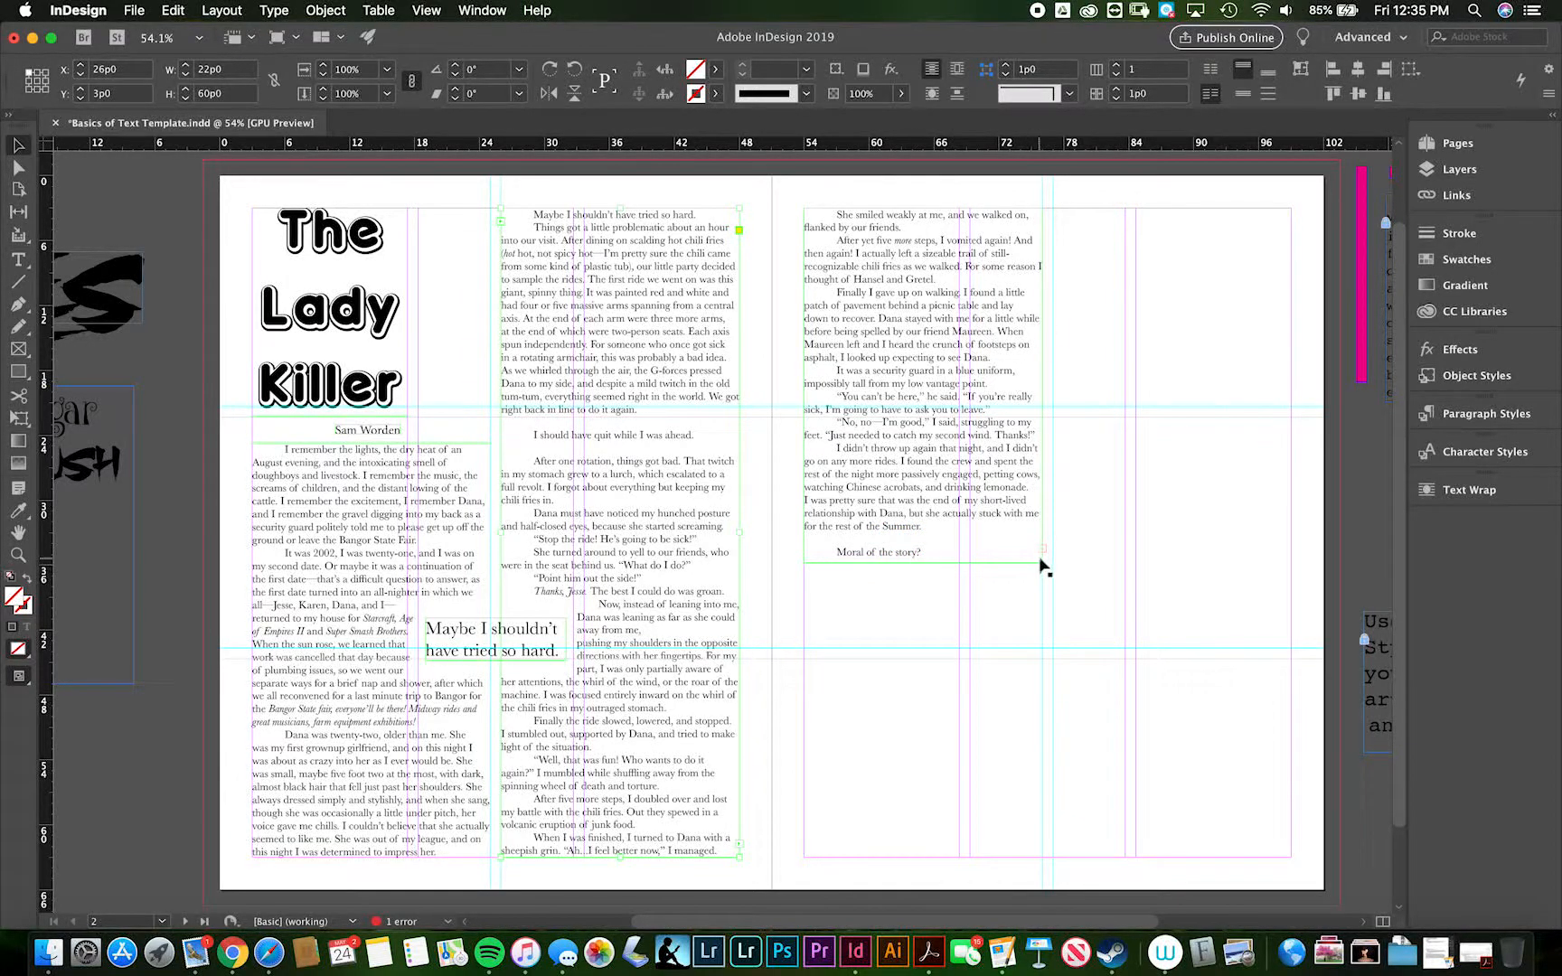
left_click(1130, 457)
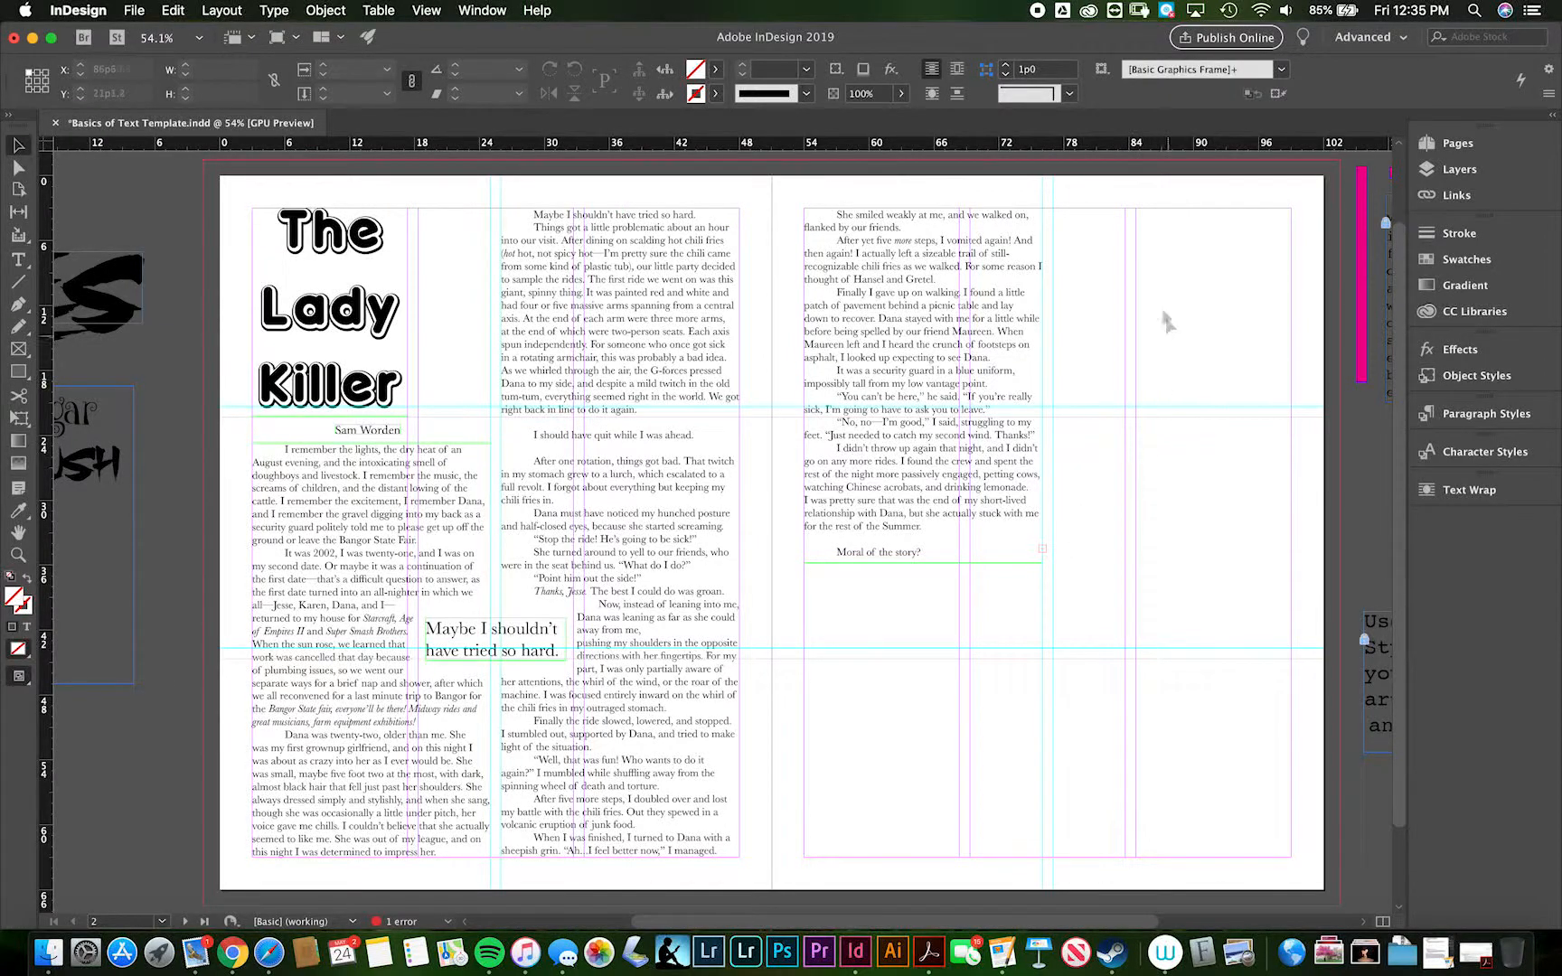
left_click(1451, 169)
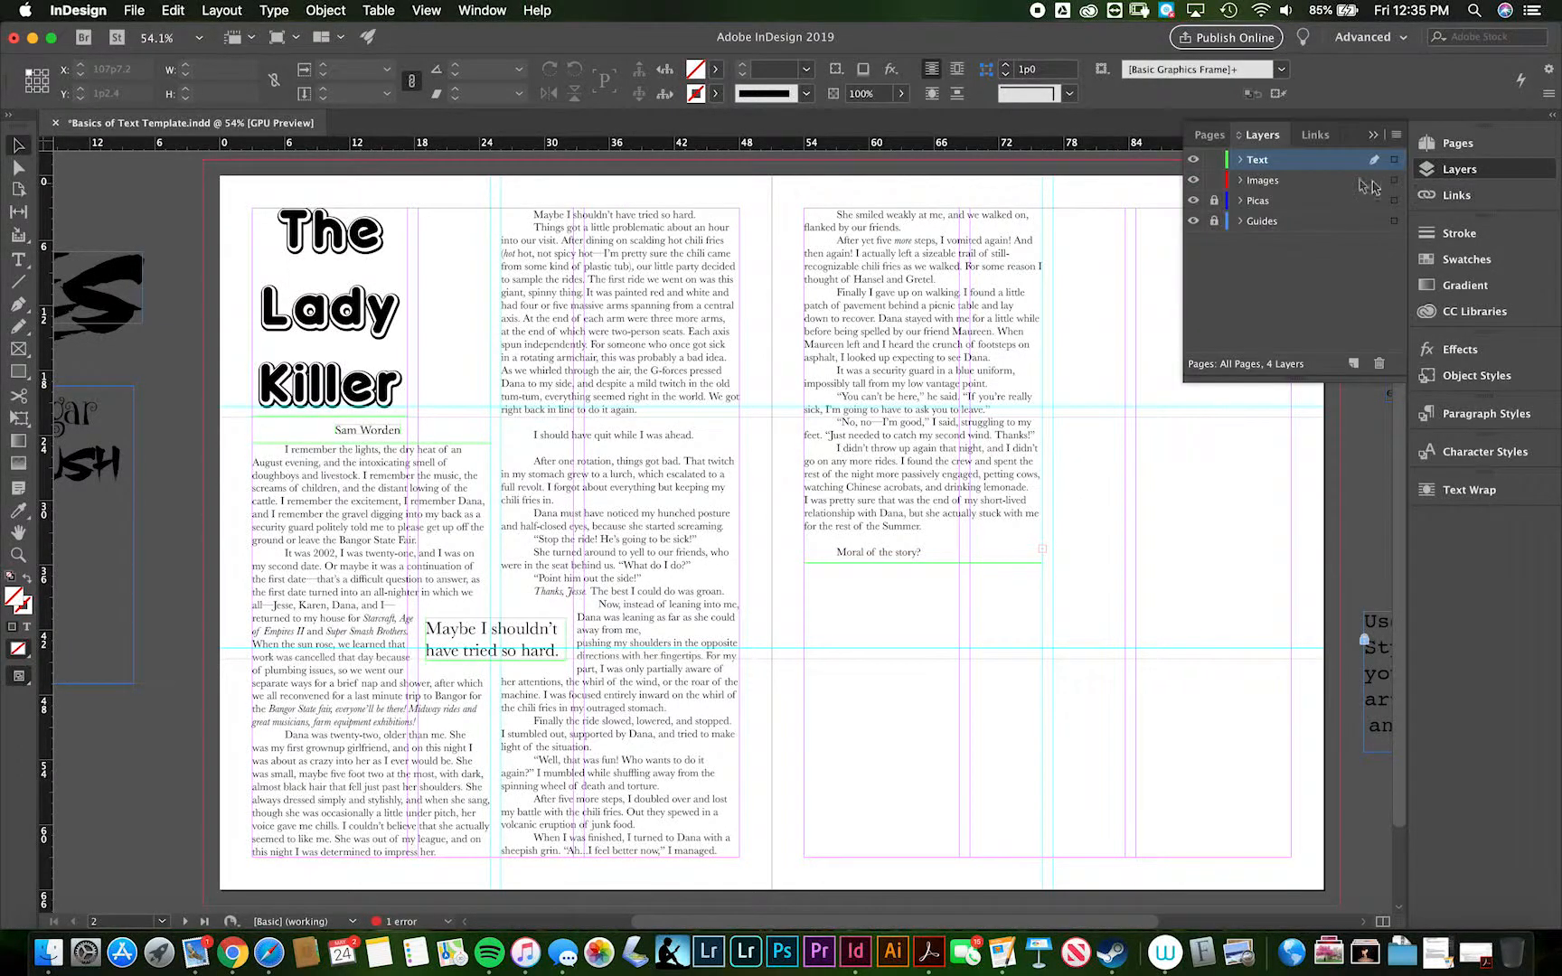
left_click(1240, 160)
left_click(1241, 160)
left_click(1374, 138)
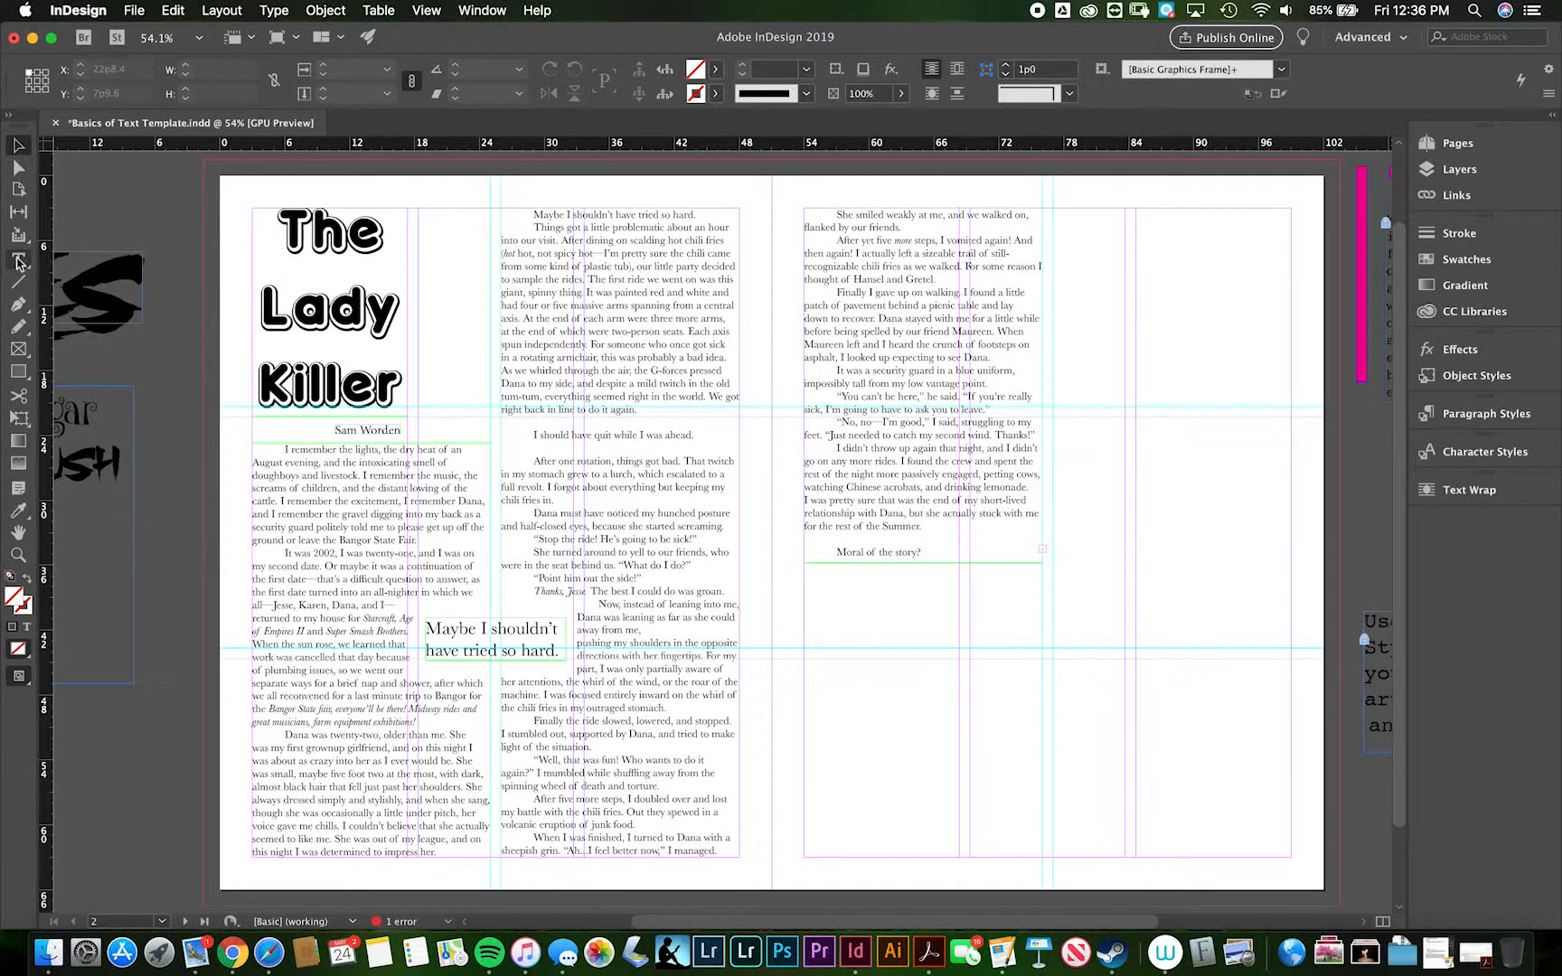
- Draw a frame about 21p5 wide and 32p9 high in the right page's empty column and thread the overset text into it
left_click(18, 349)
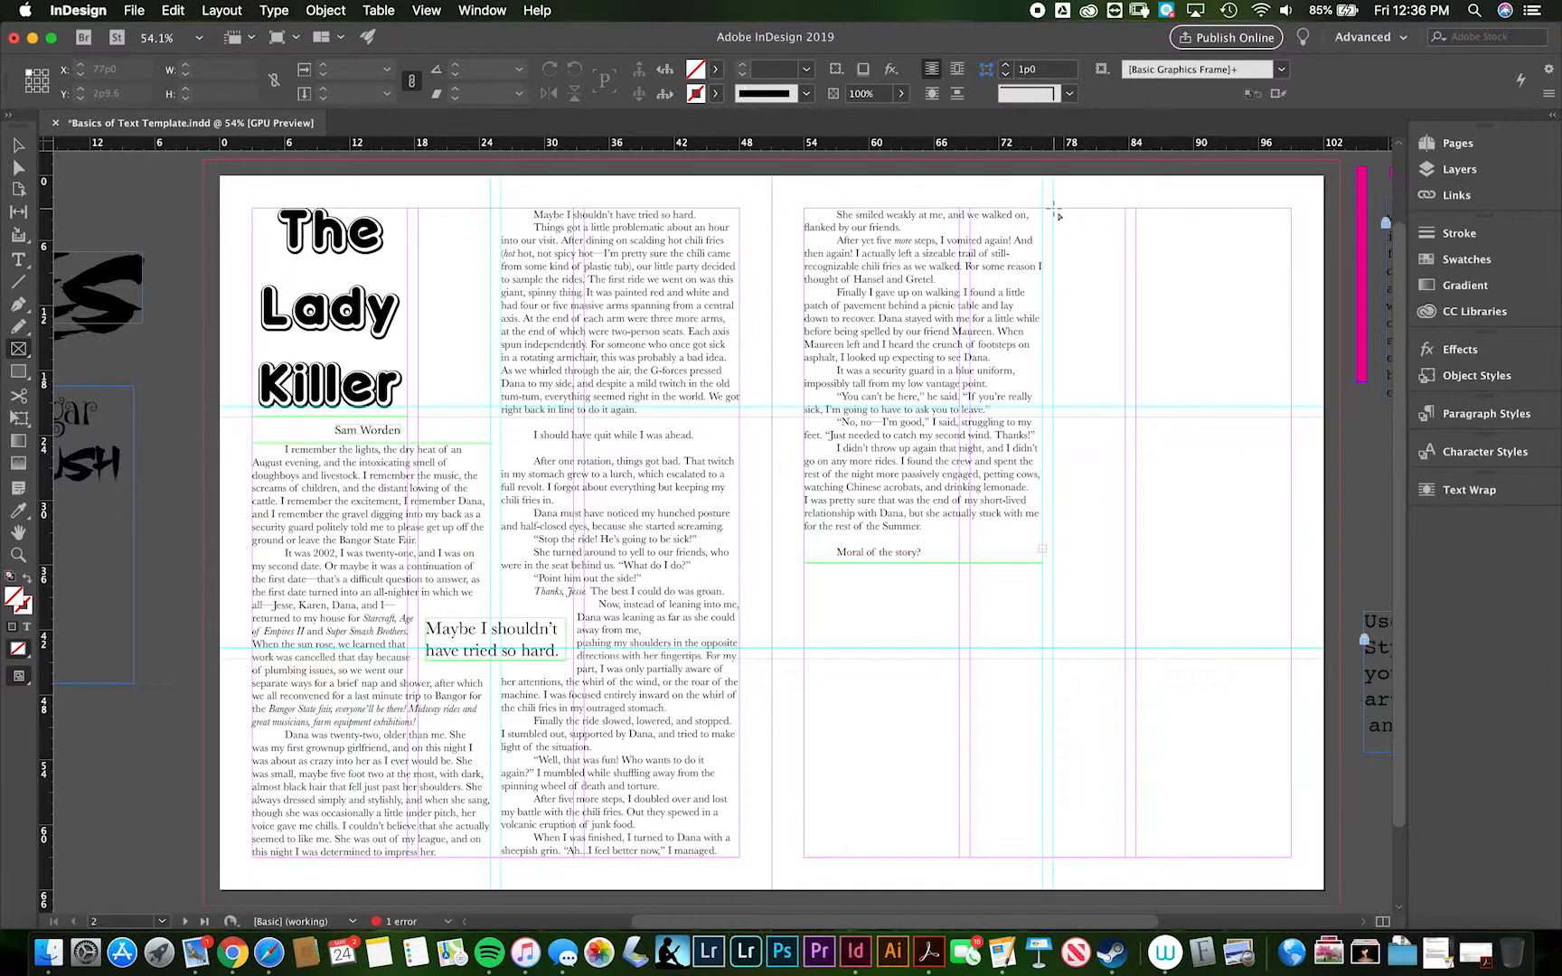
left_click_drag(1054, 209, 1286, 563)
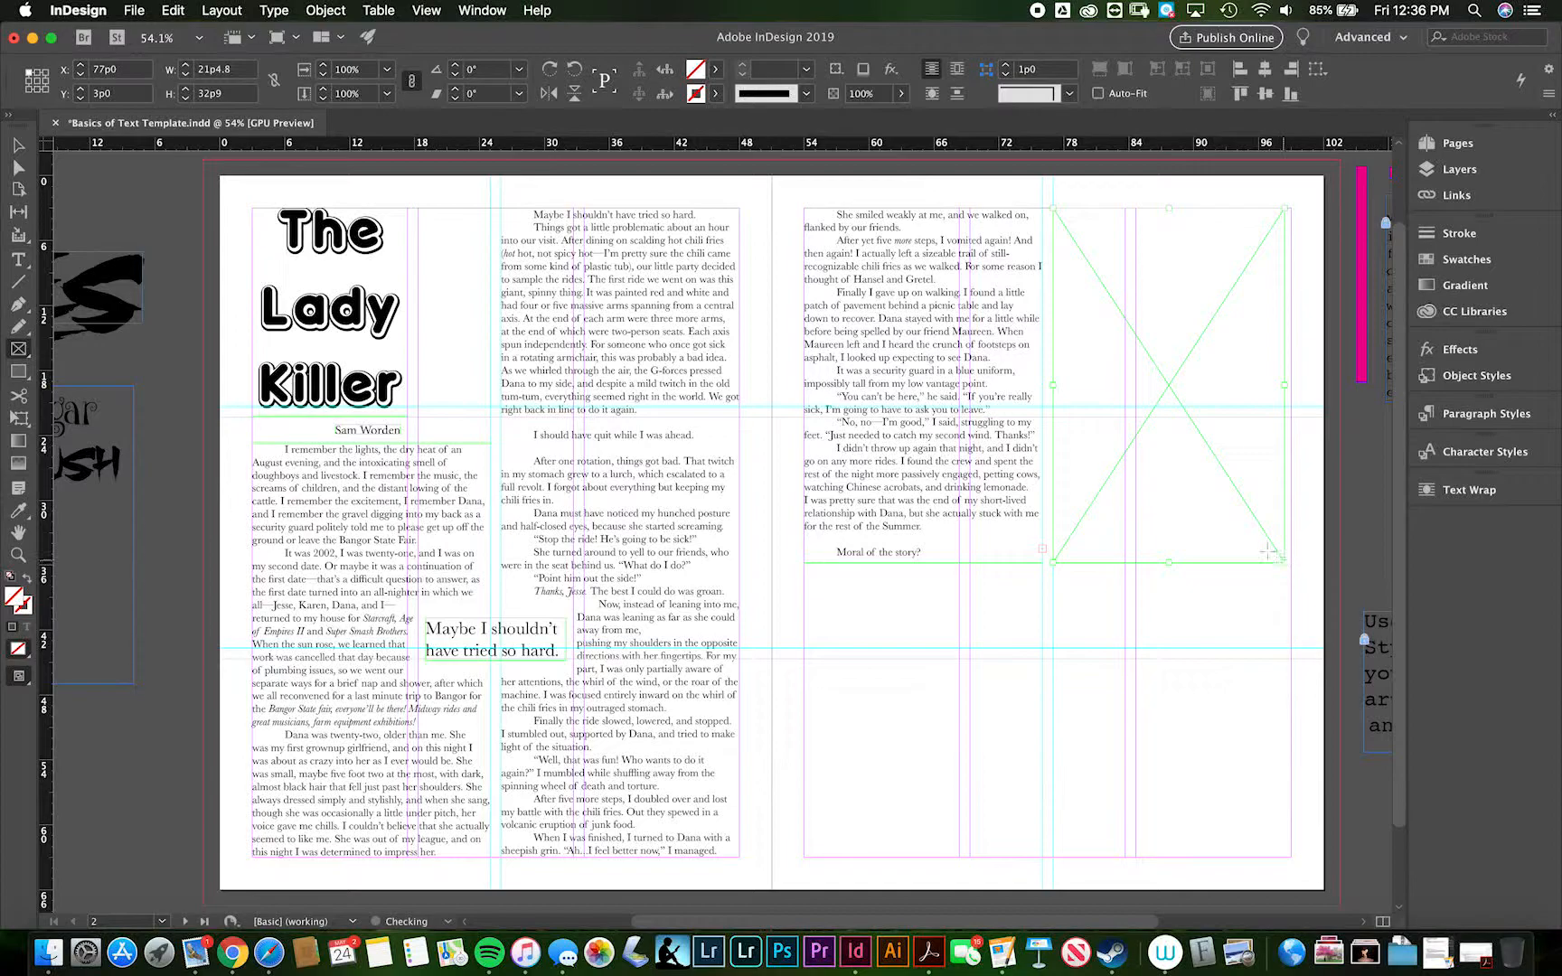
left_click(18, 144)
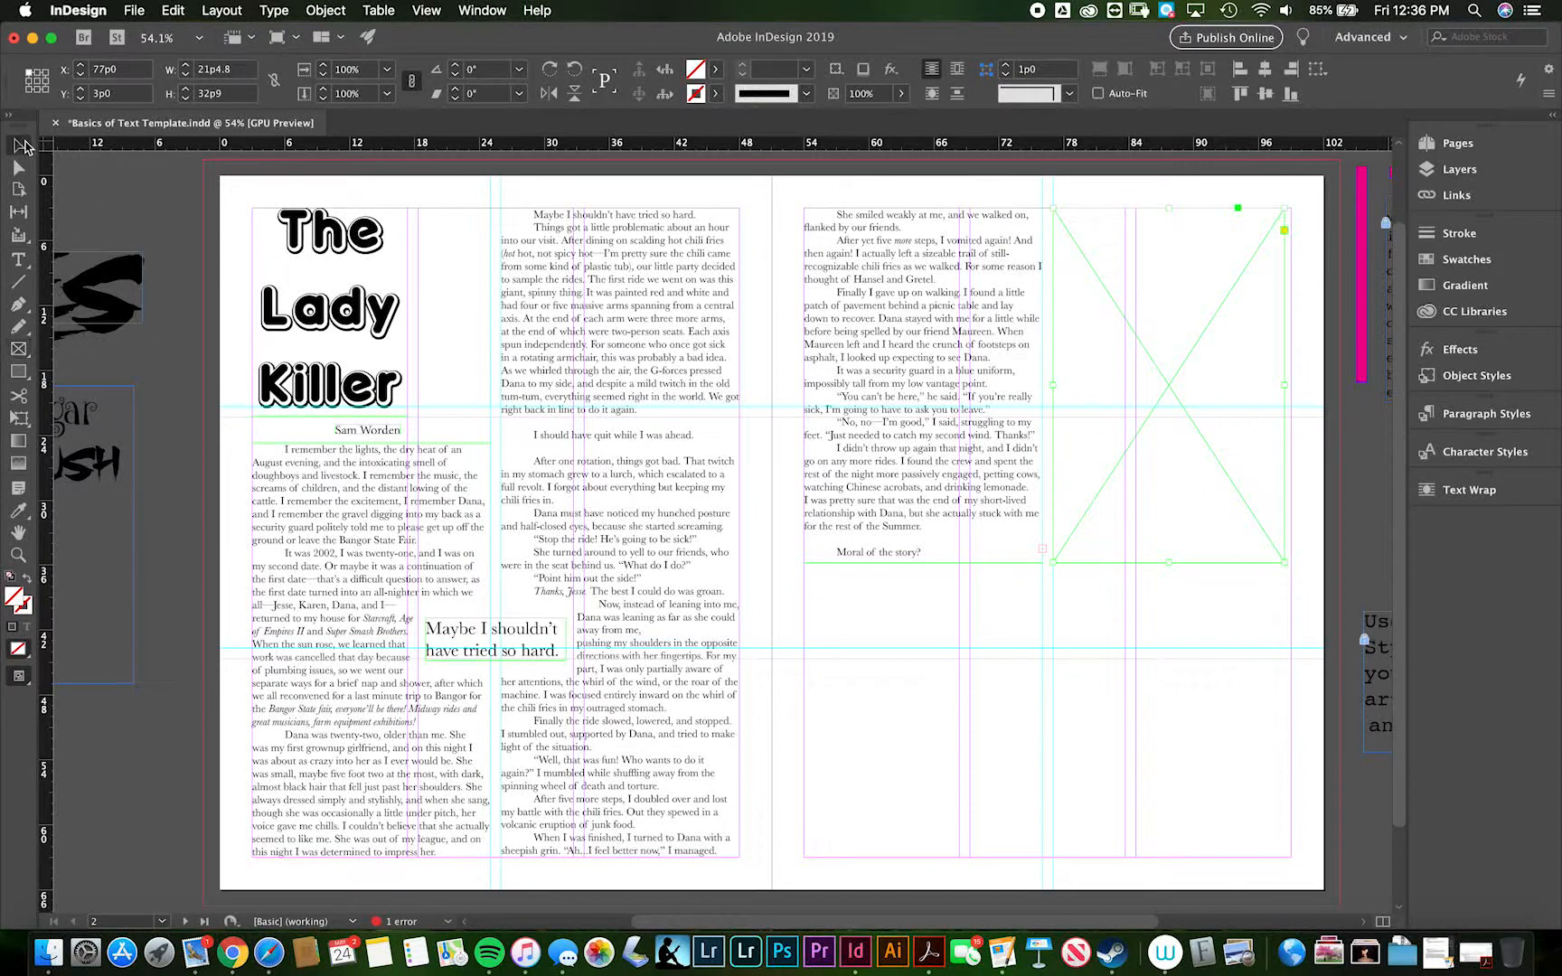
left_click(1040, 546)
left_click(1041, 547)
left_click(1079, 298)
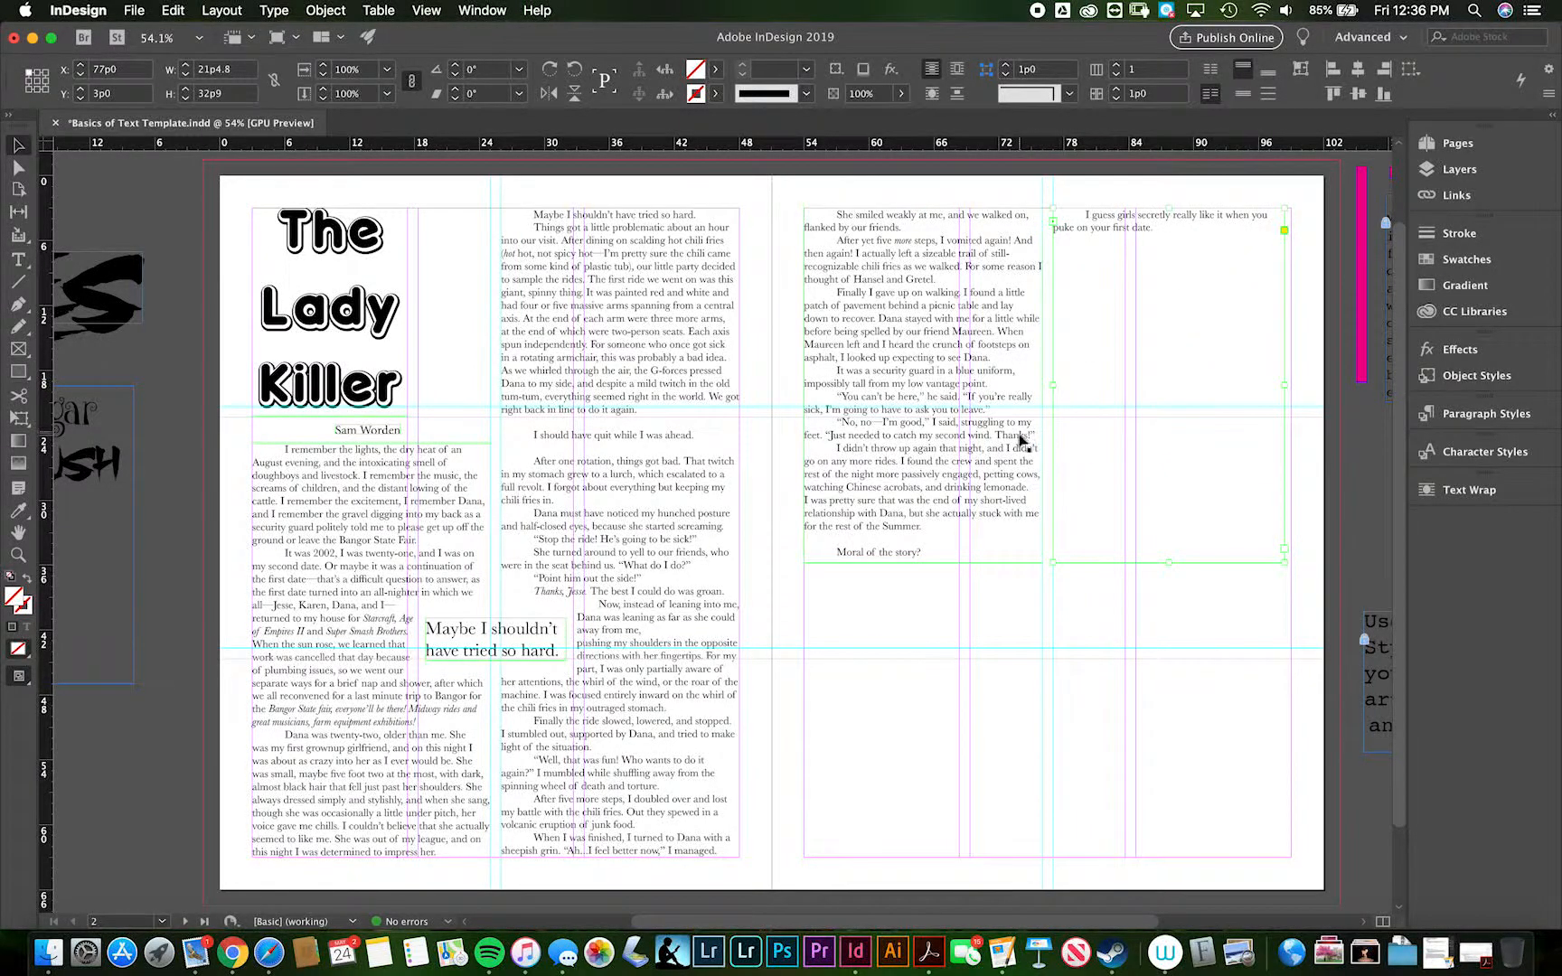
- Draw an empty picture frame about 44p5 wide and 26p1 high below both text columns on the right page
left_click(981, 440)
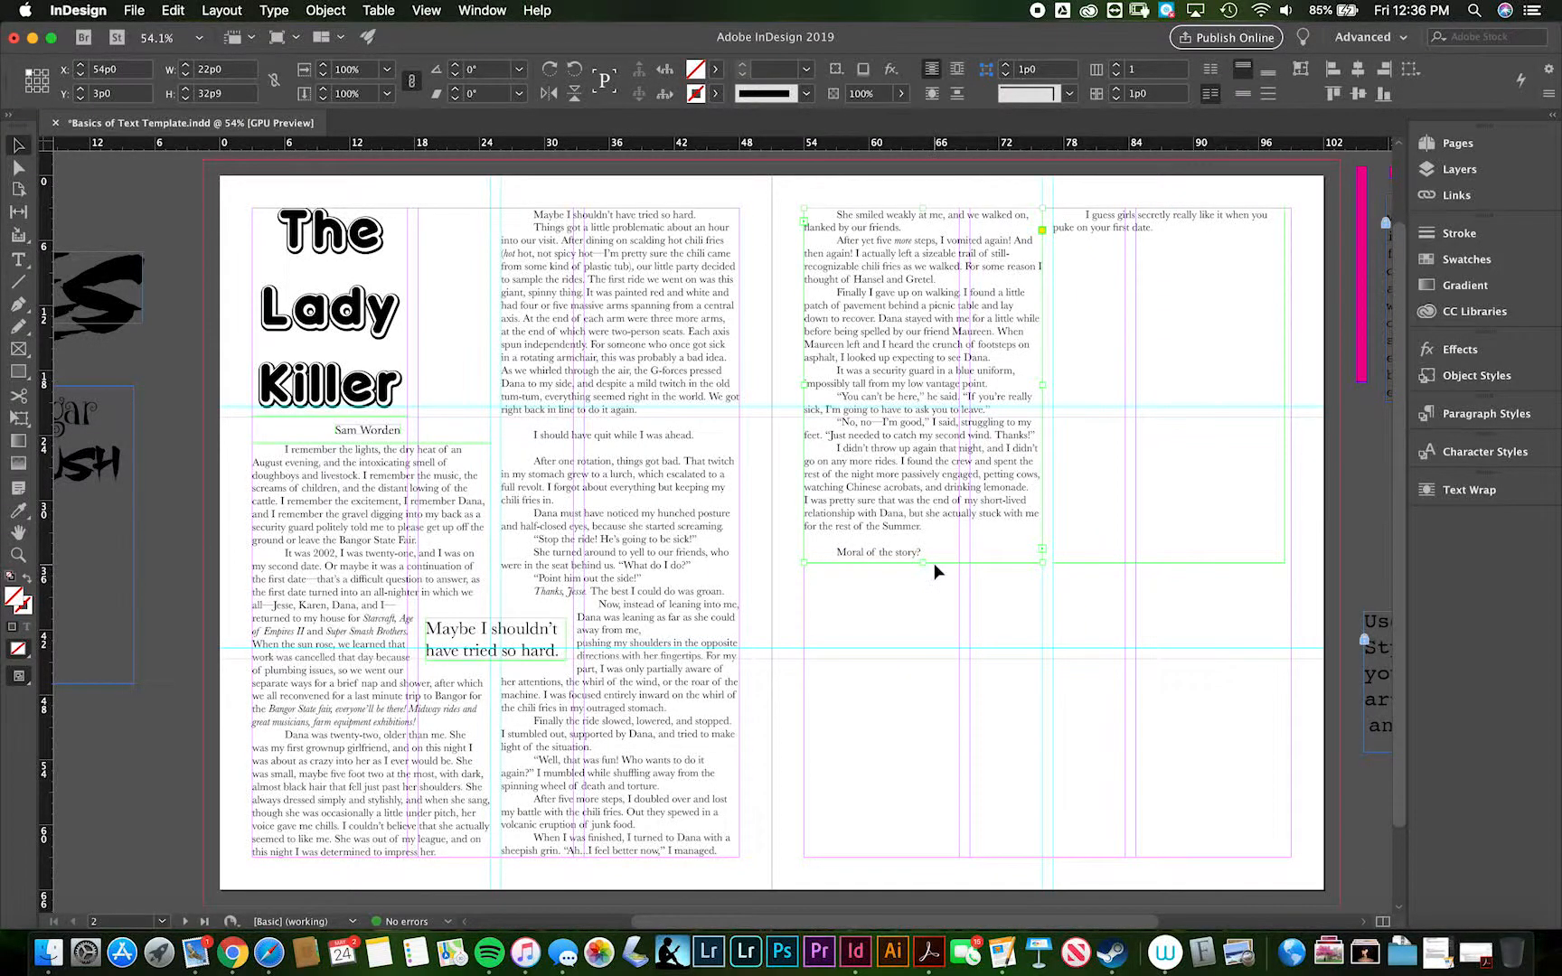
left_click(14, 347)
mouse_move(804, 575)
left_mouse_down()
mouse_move(1040, 742)
mouse_move(1284, 857)
left_mouse_up()
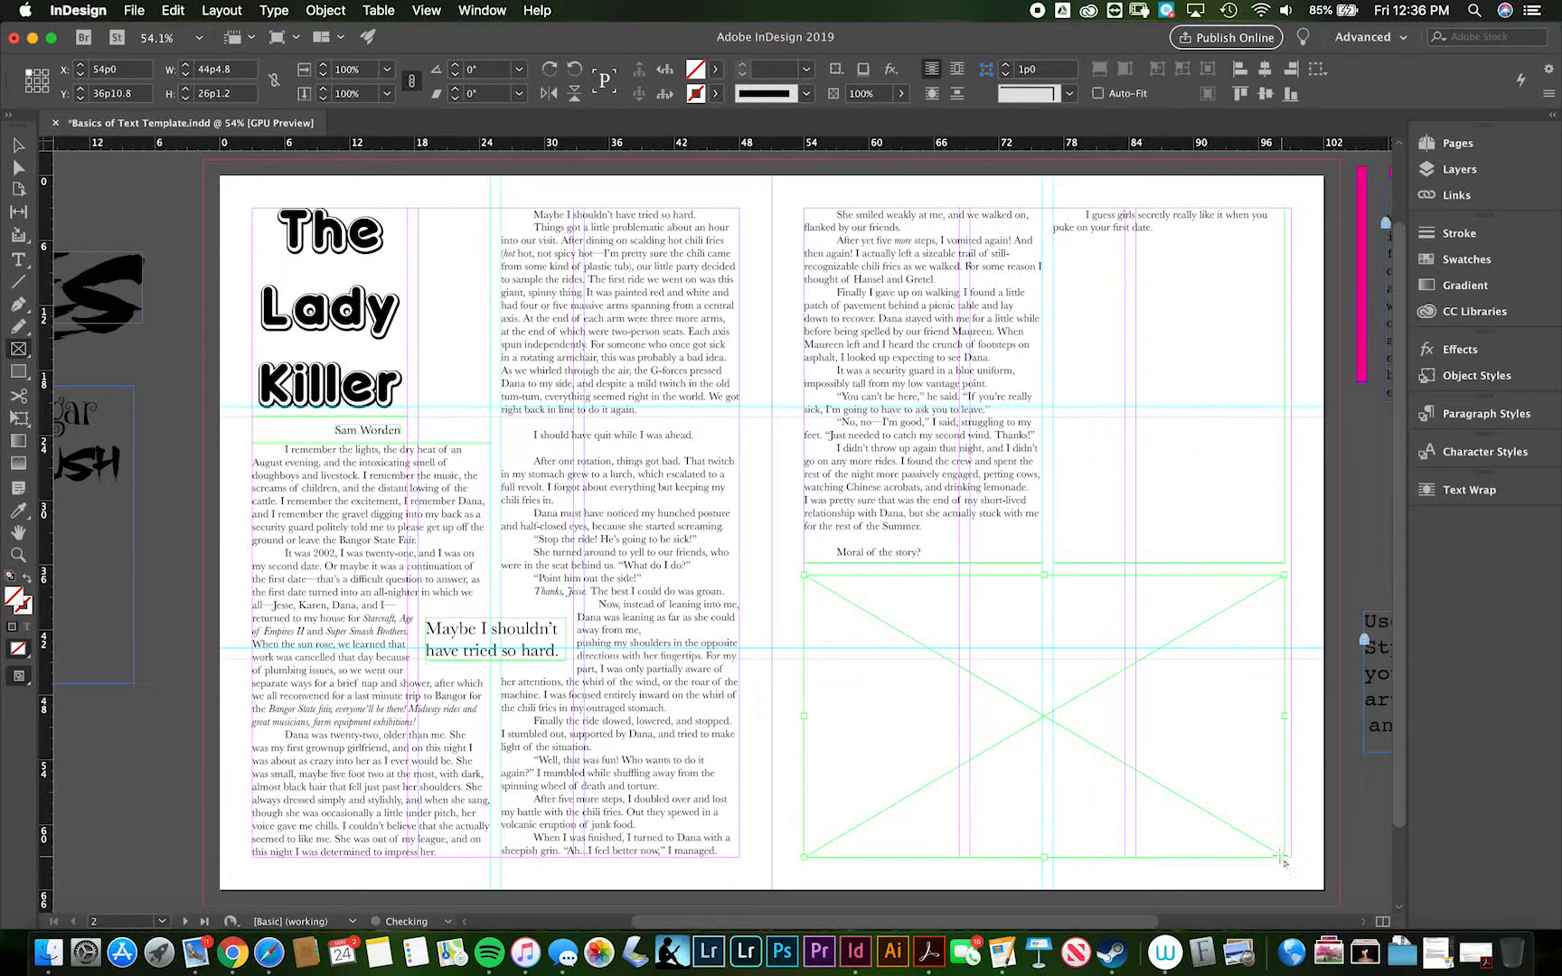
left_click(18, 146)
- Locate and preview Image.jpg in the 3. Basics of Text folder in Finder, and return to the InDesign document
key("super+Tab")
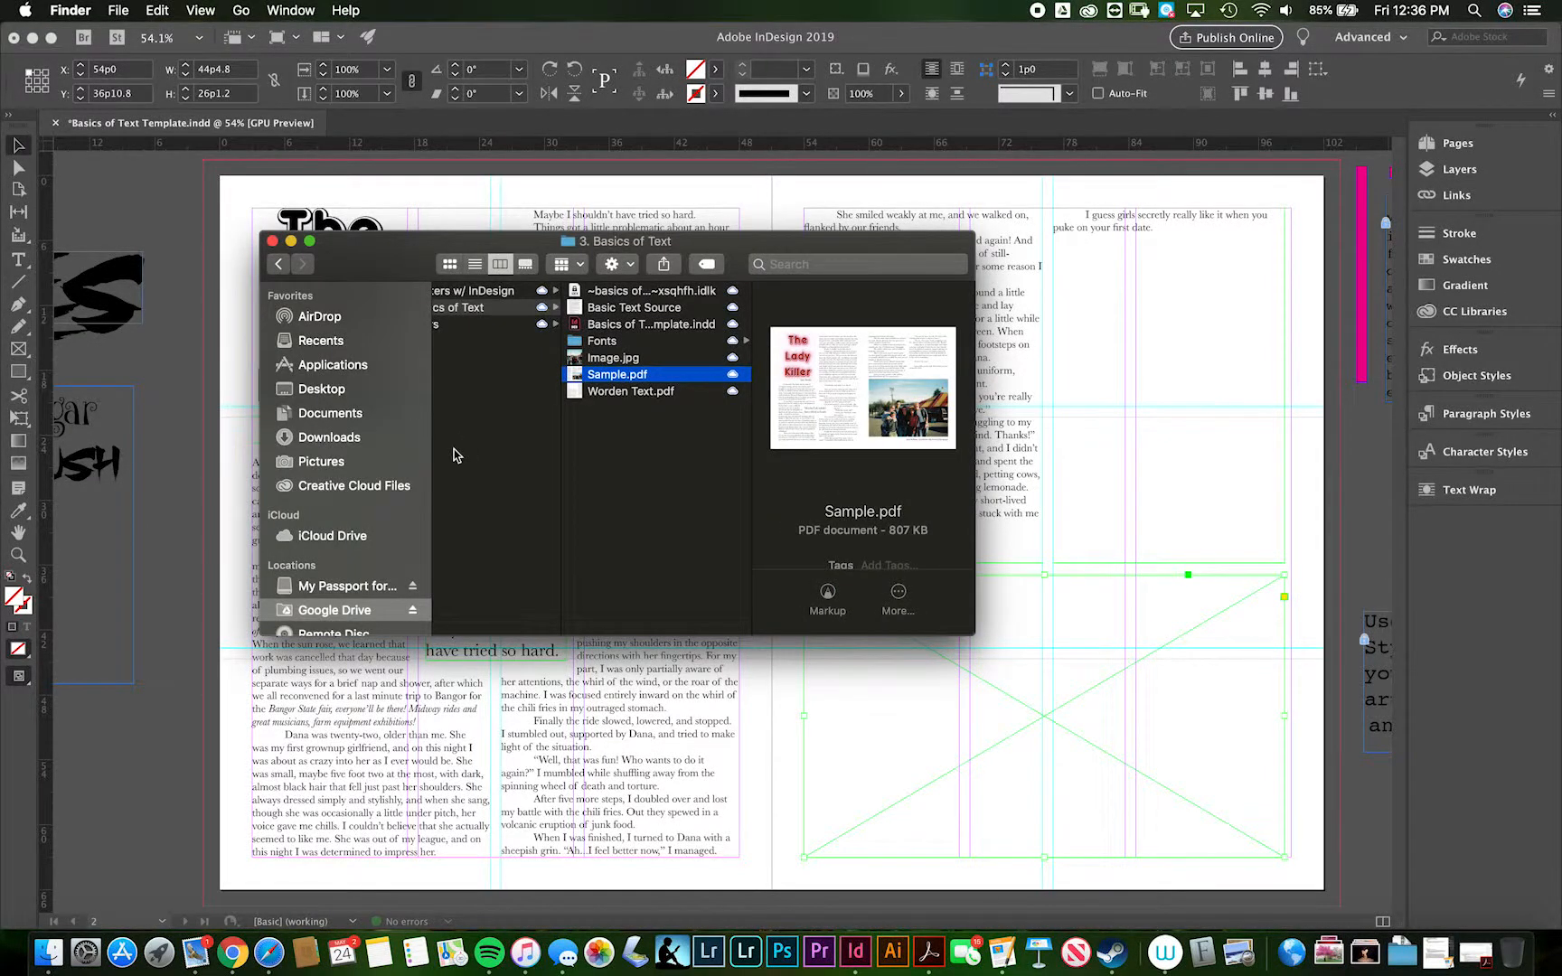
left_click(609, 360)
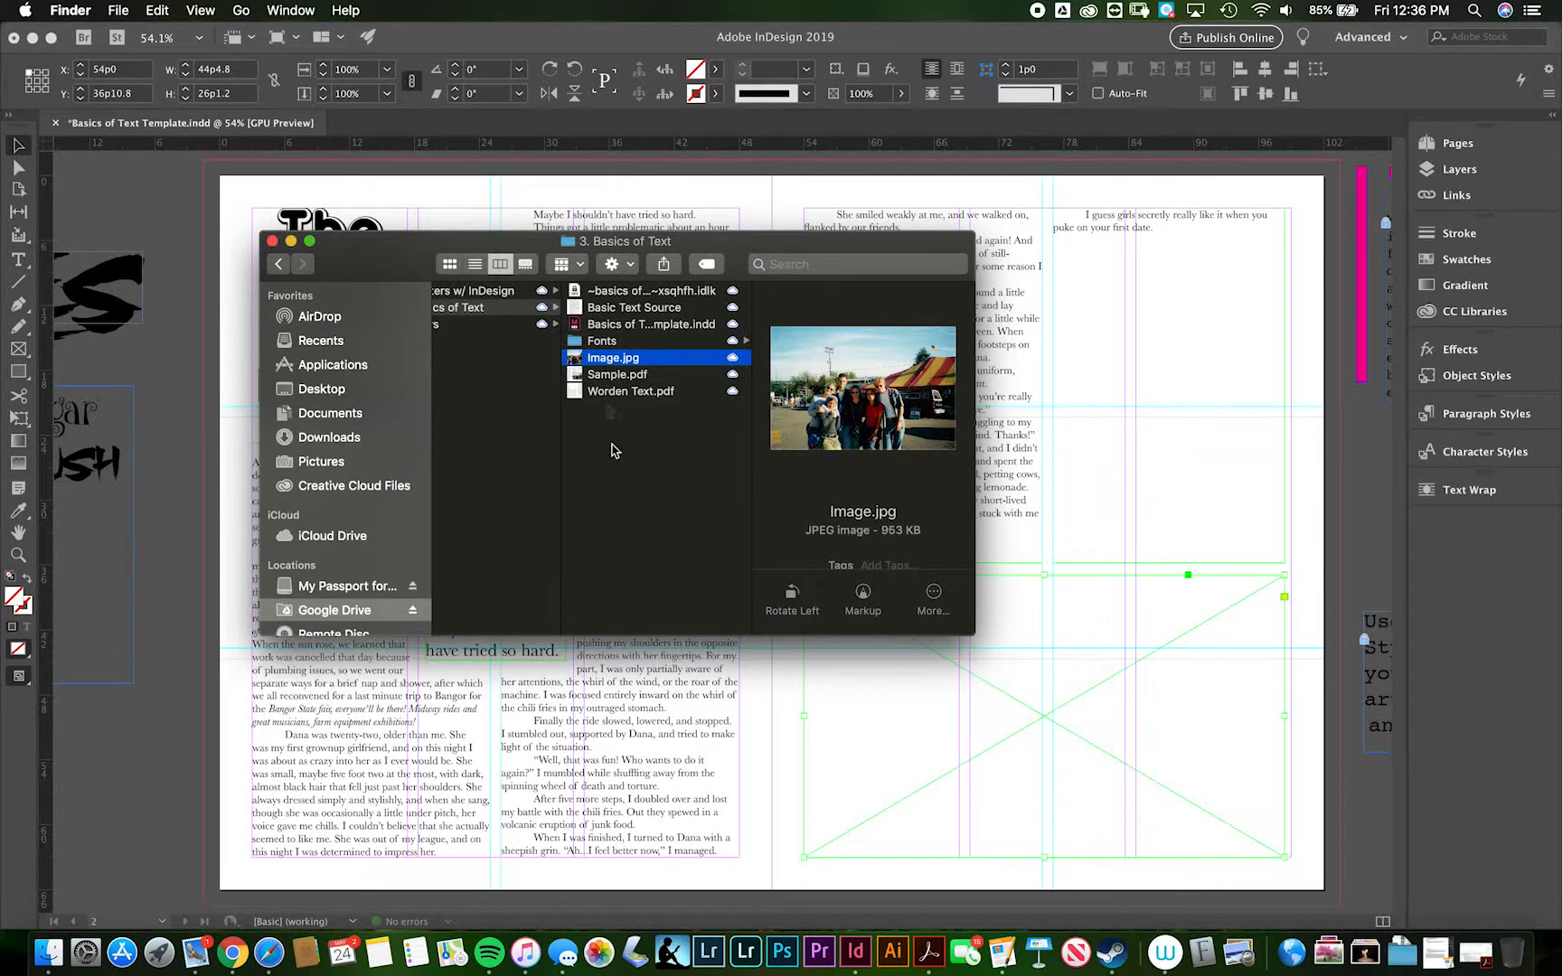
left_click(630, 472)
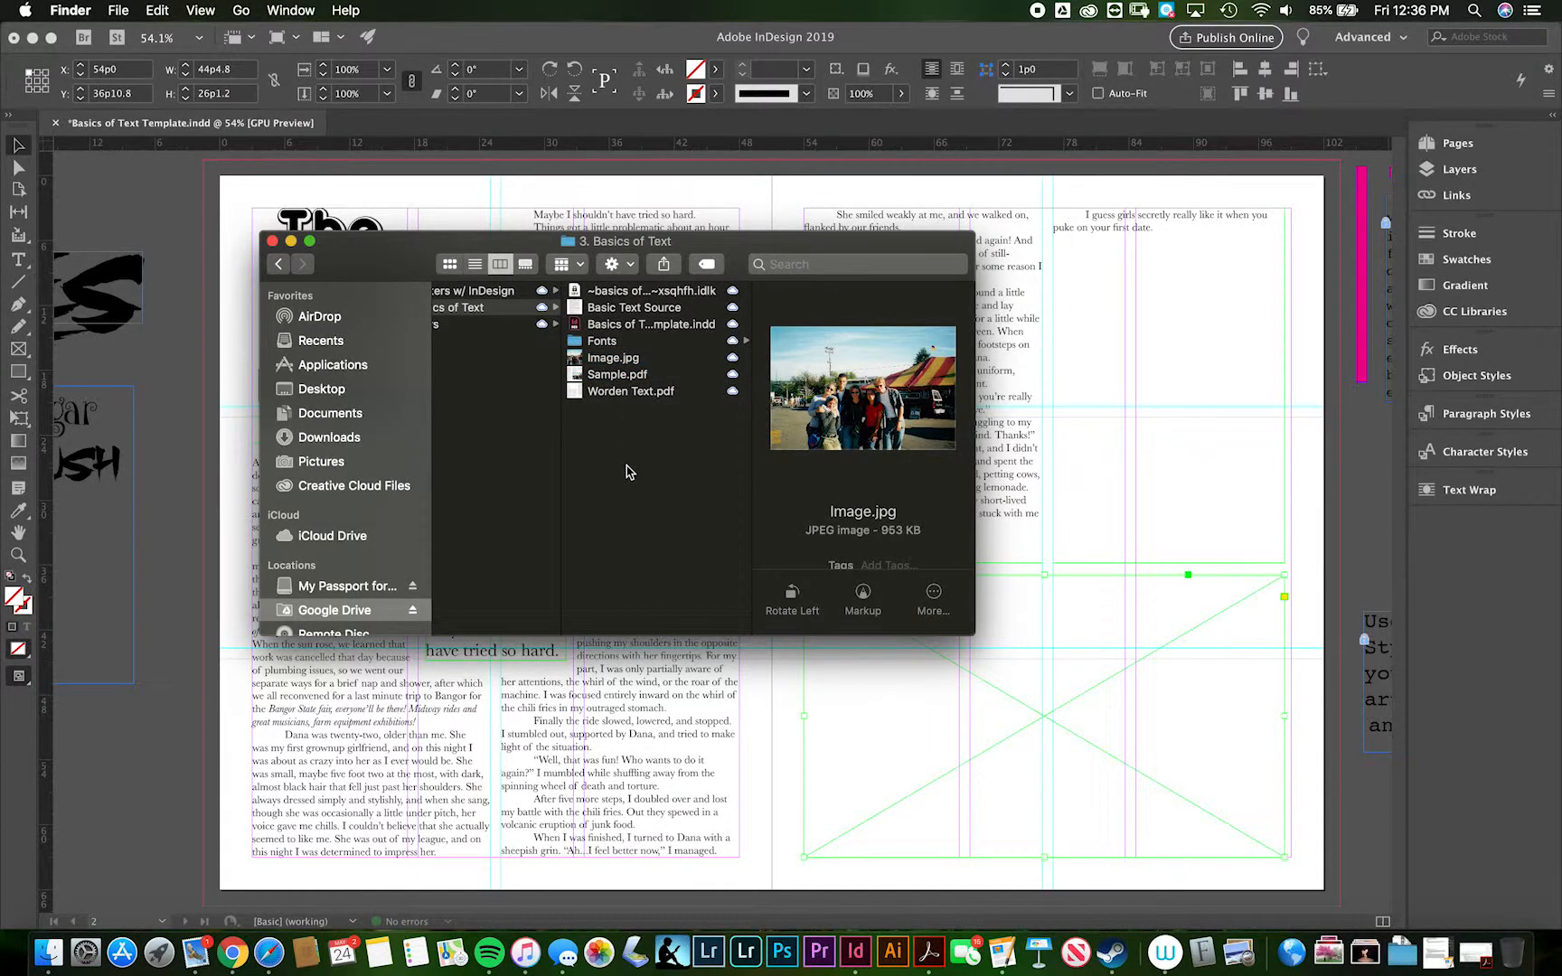
left_click(658, 374)
left_click(603, 359)
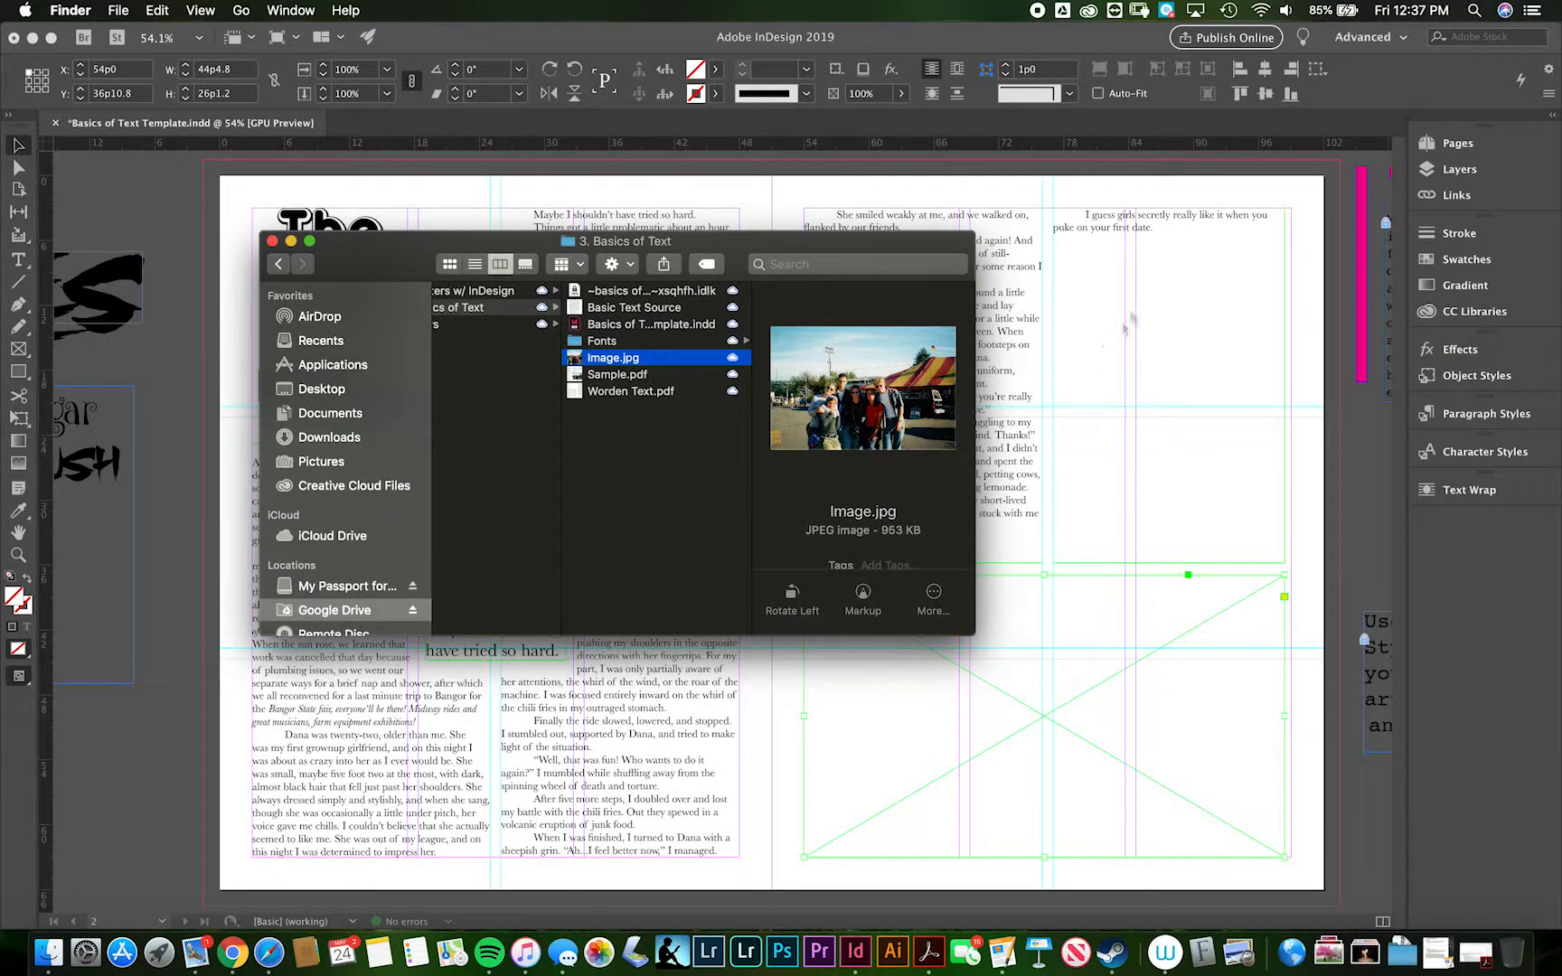
left_click(851, 51)
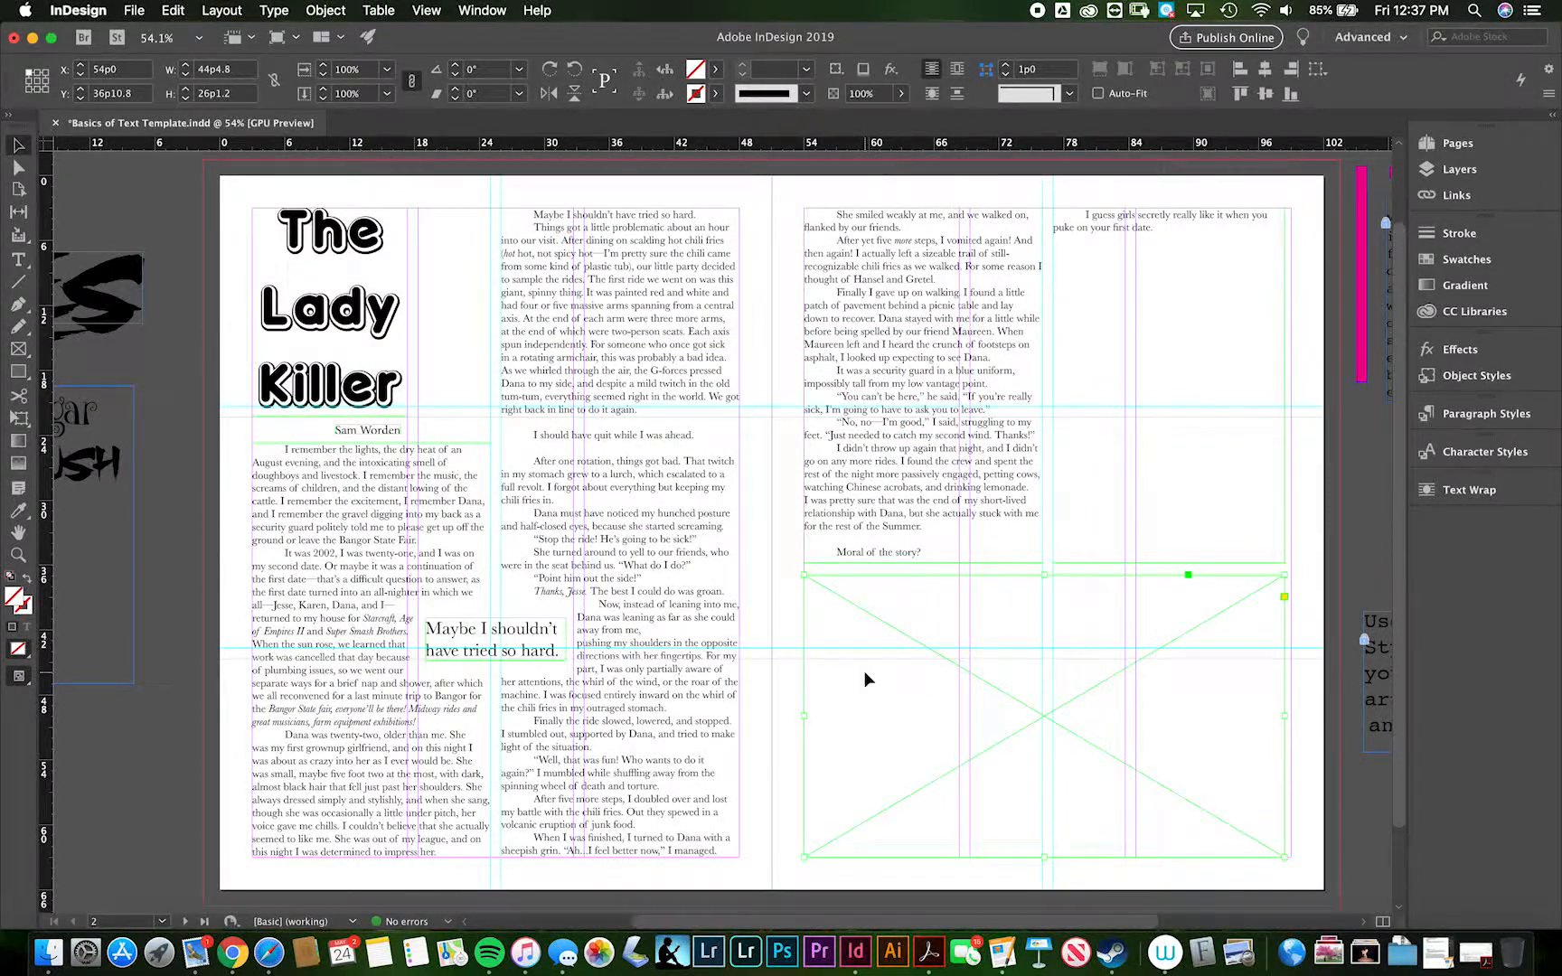
- Place Image.jpg from the 3. Basics of Text folder inside Staff Folders into the selected picture frame
left_click(136, 15)
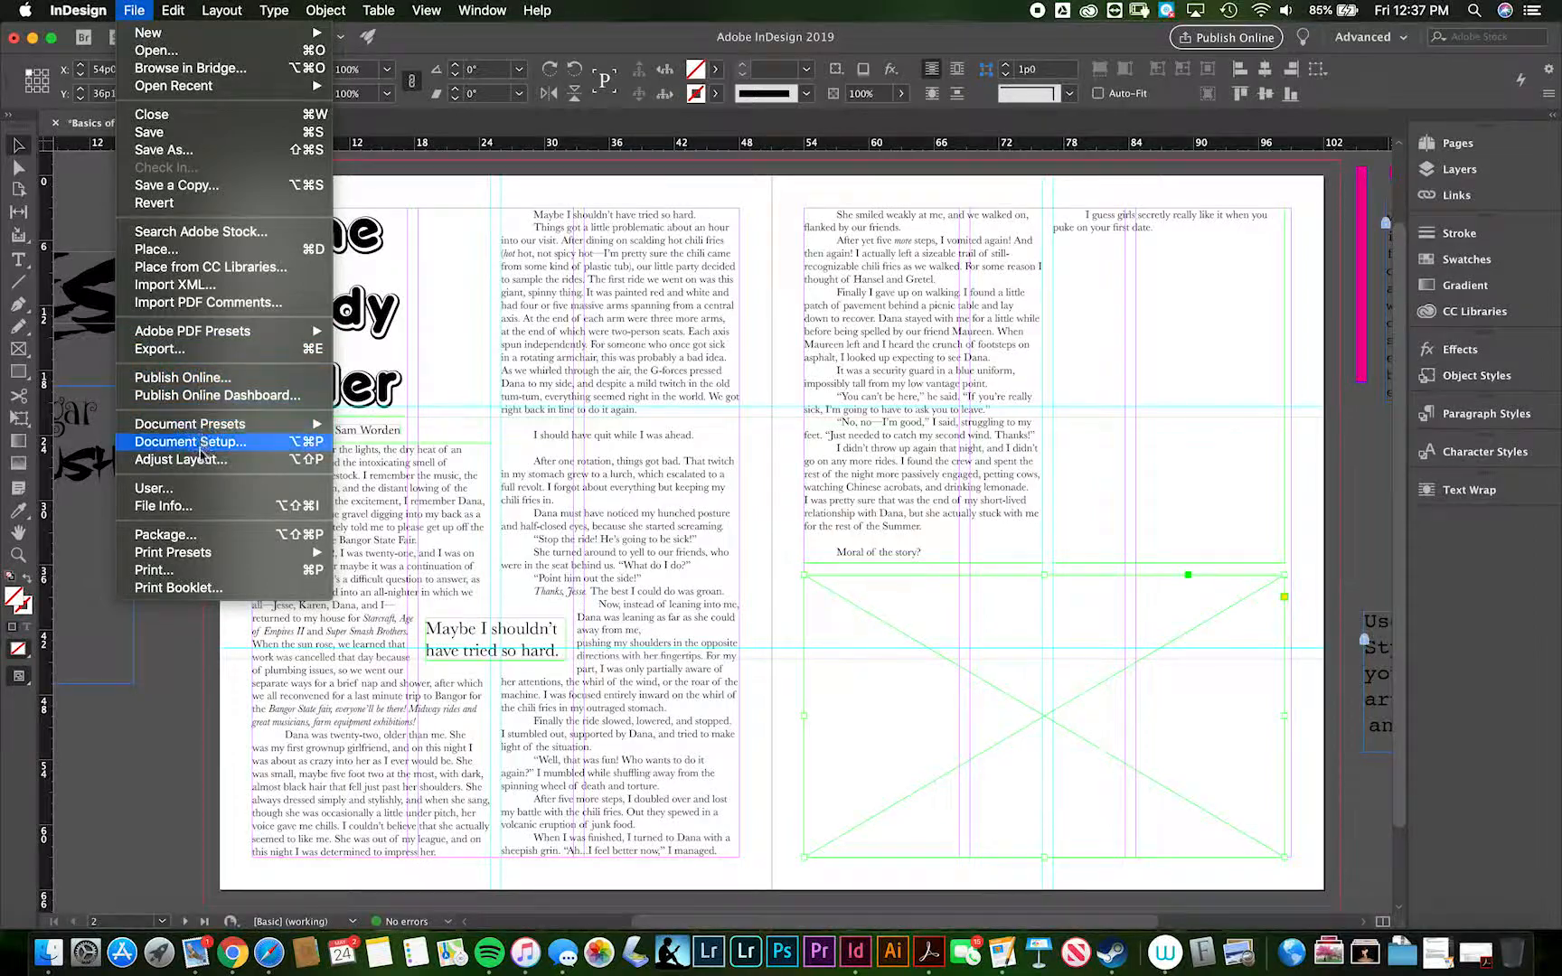
left_click(204, 250)
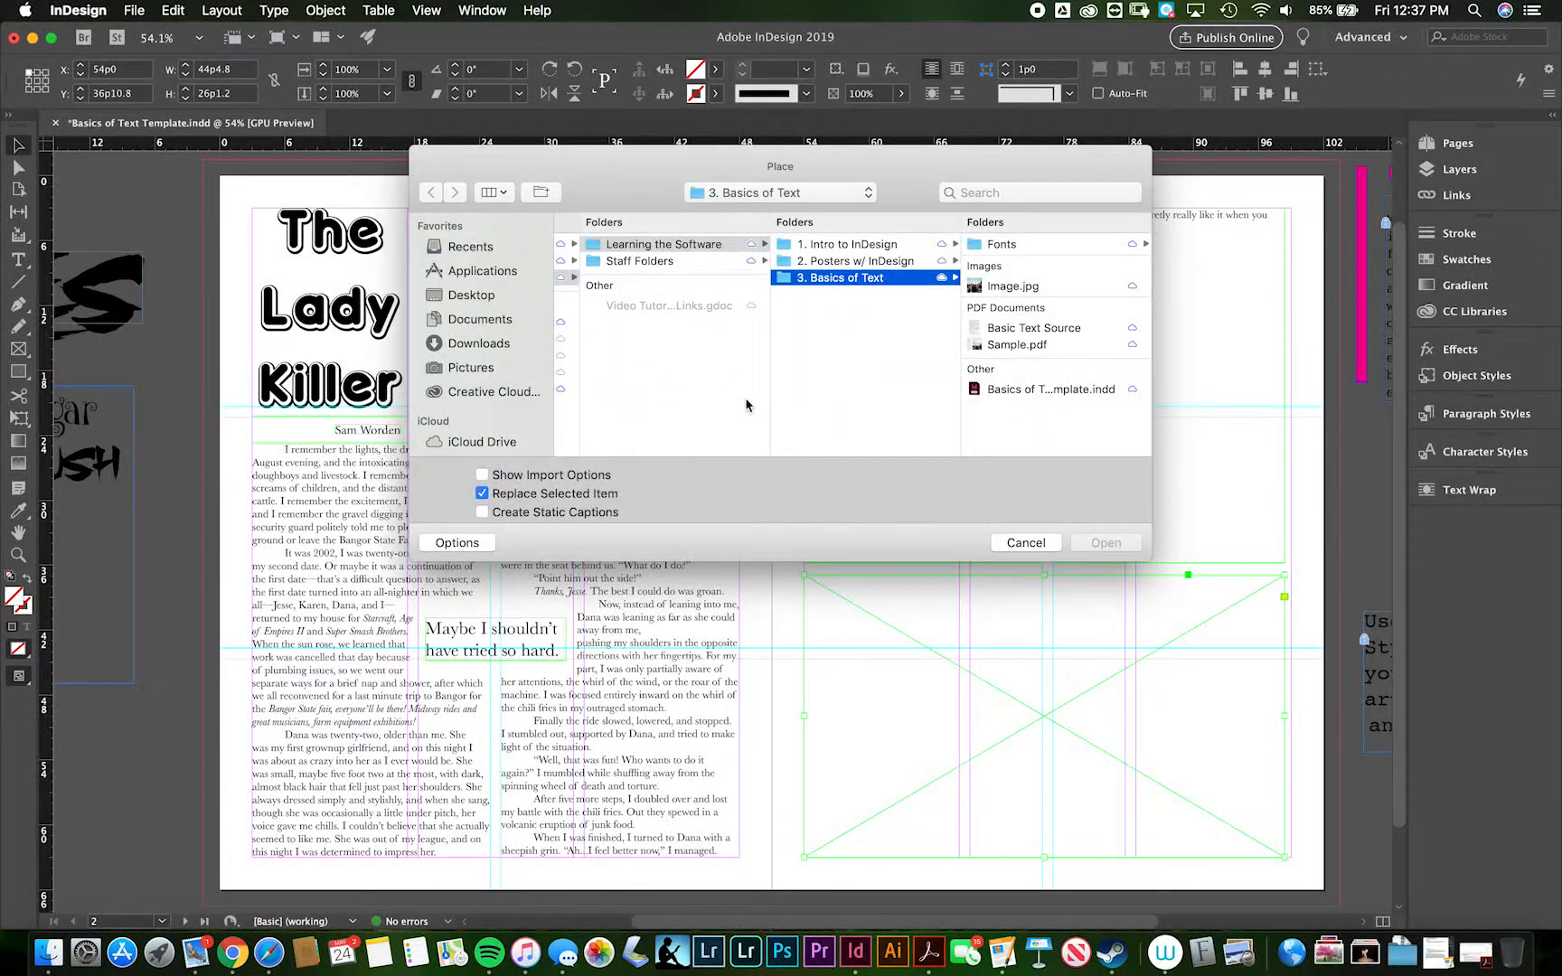
scroll(895, 369, "left", 2)
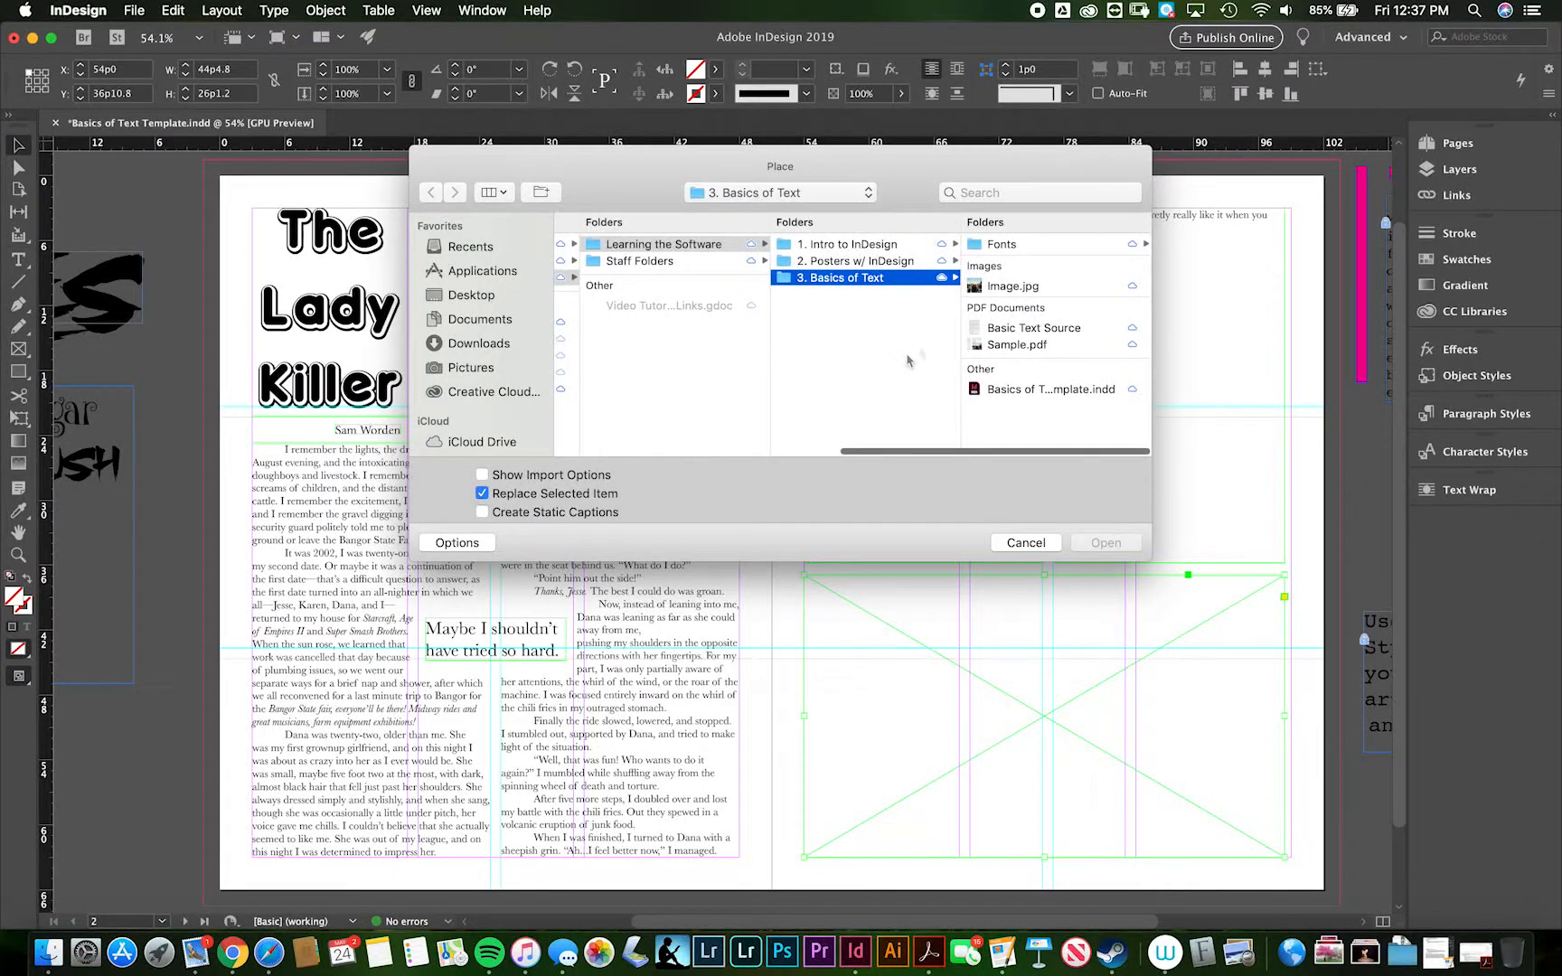
scroll(942, 342, "left", 3)
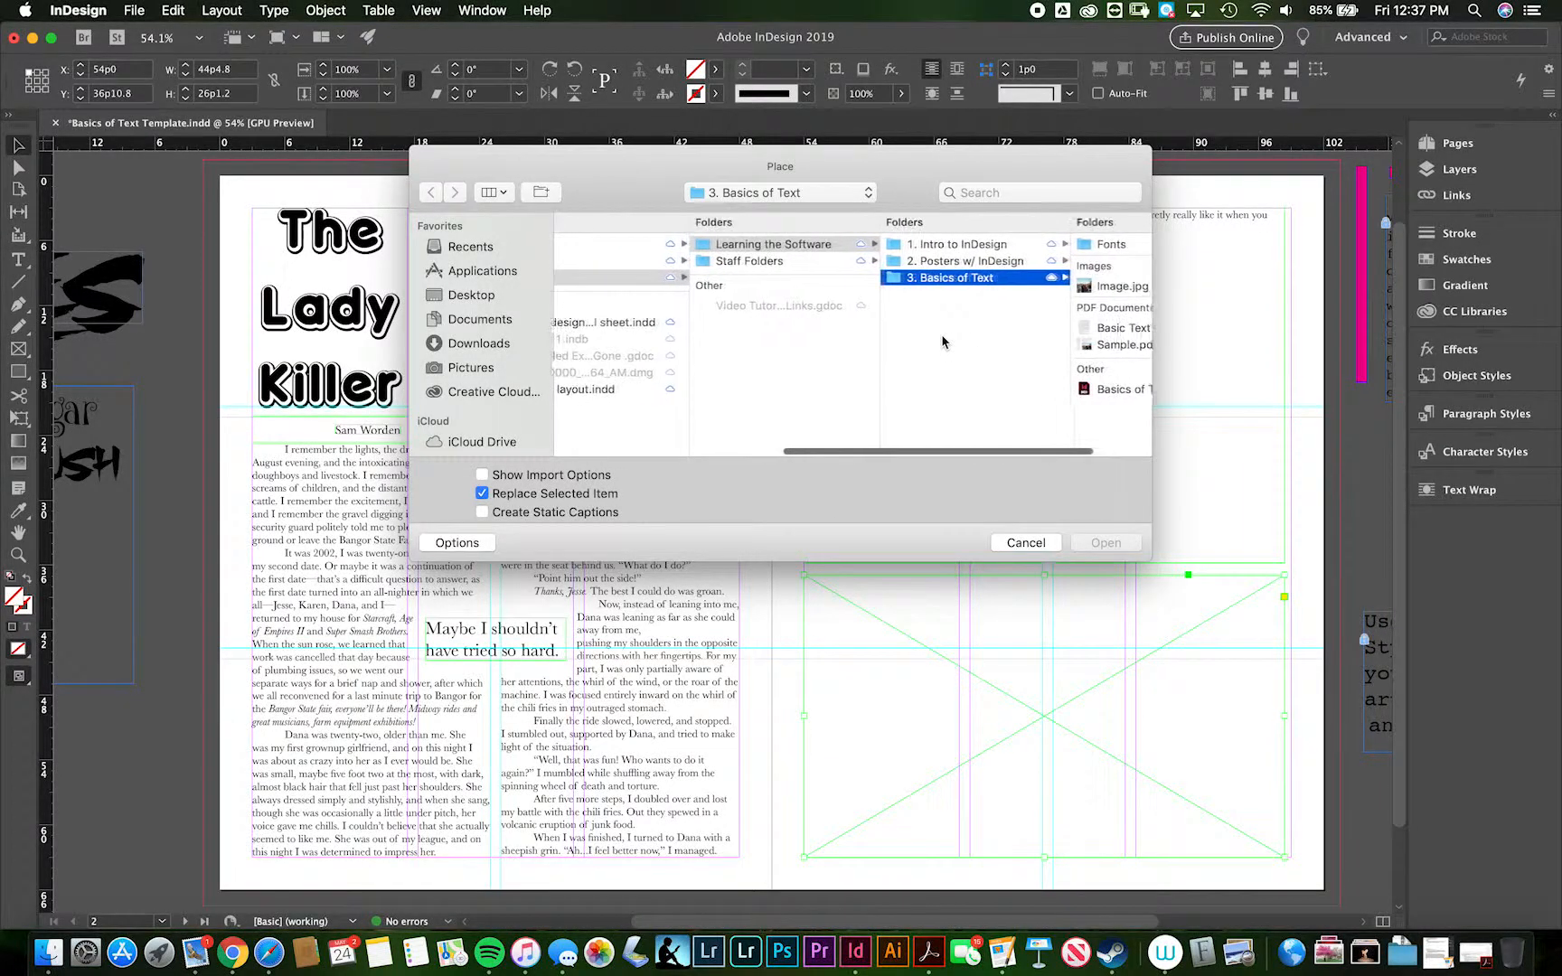
scroll(942, 342, "right", 3)
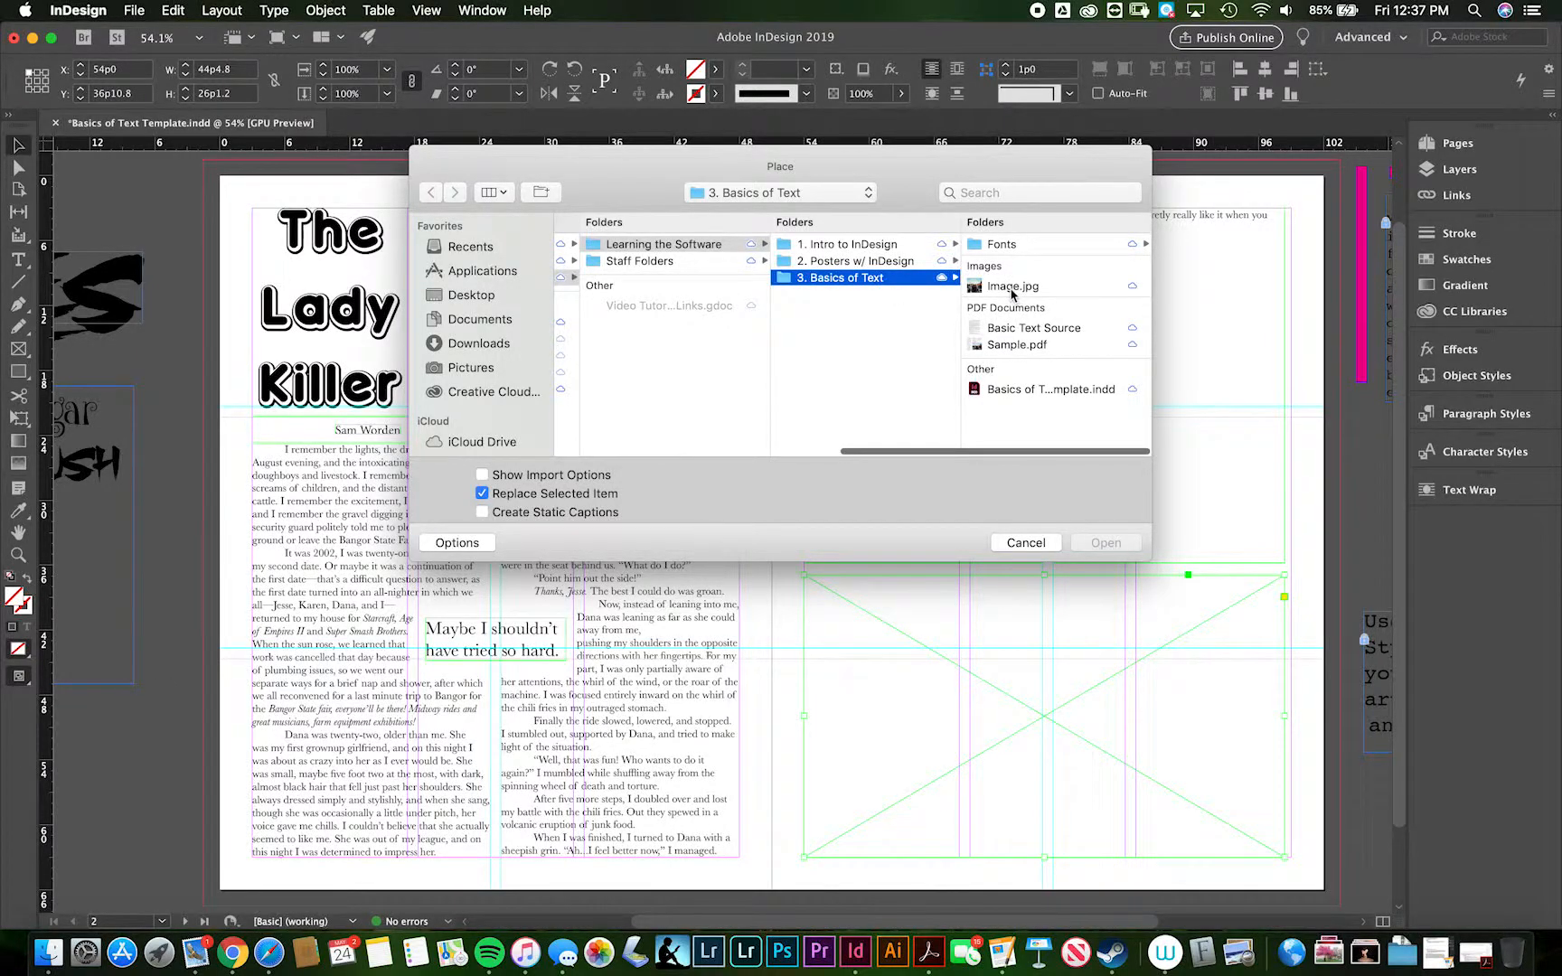
scroll(865, 346, "left", 4)
left_click(874, 265)
left_click(973, 246)
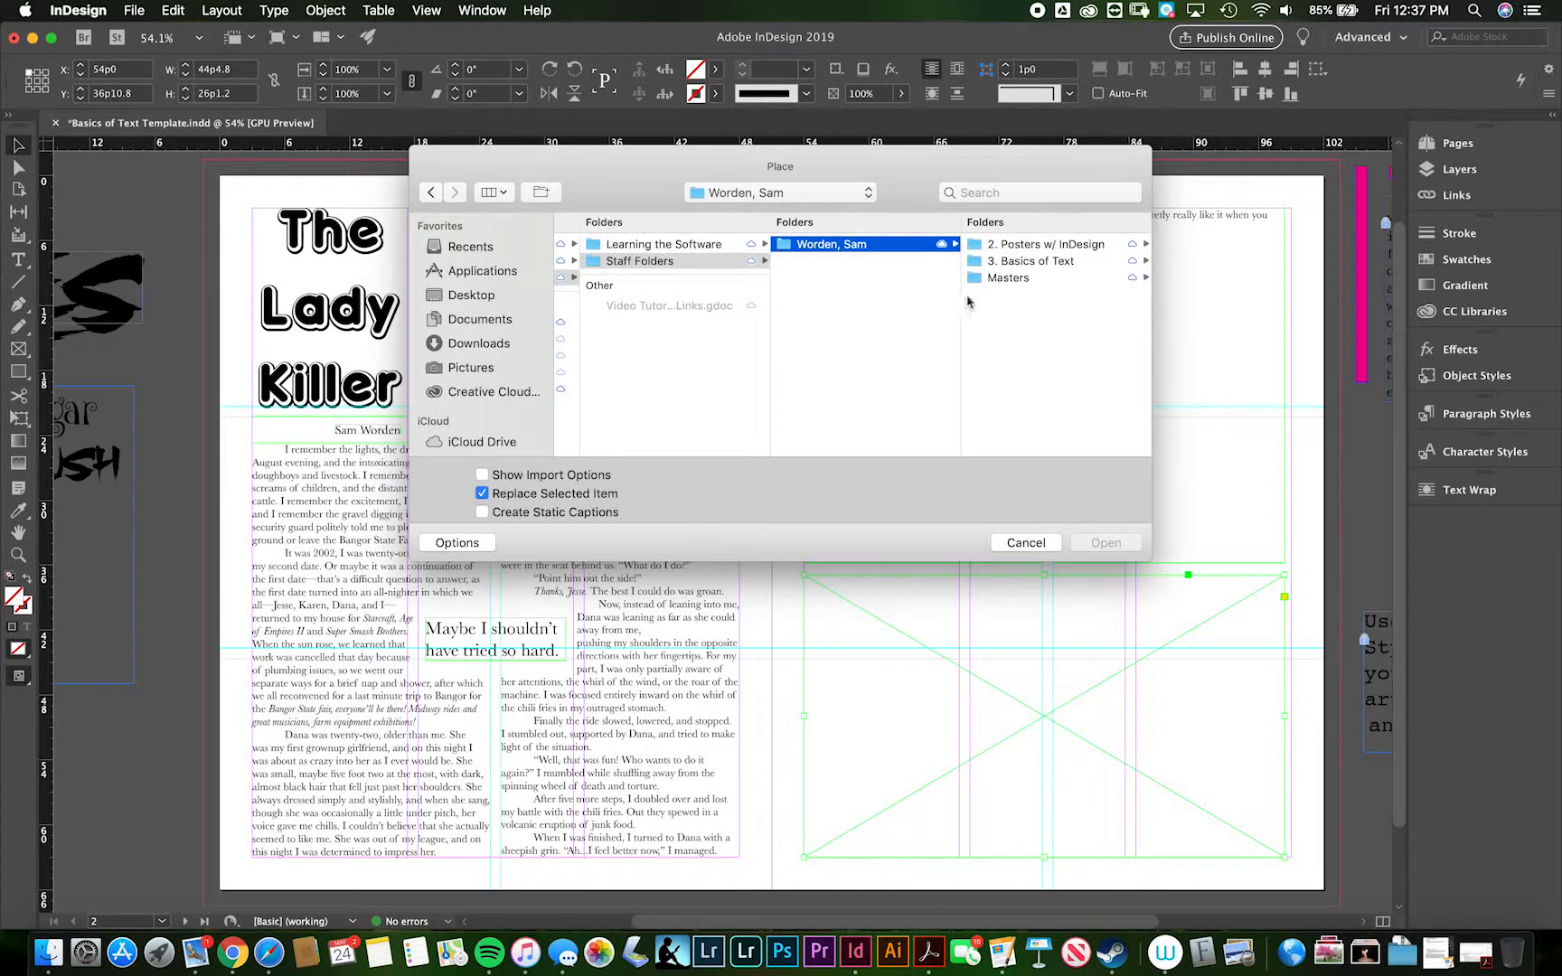
left_click(1002, 262)
left_click(999, 286)
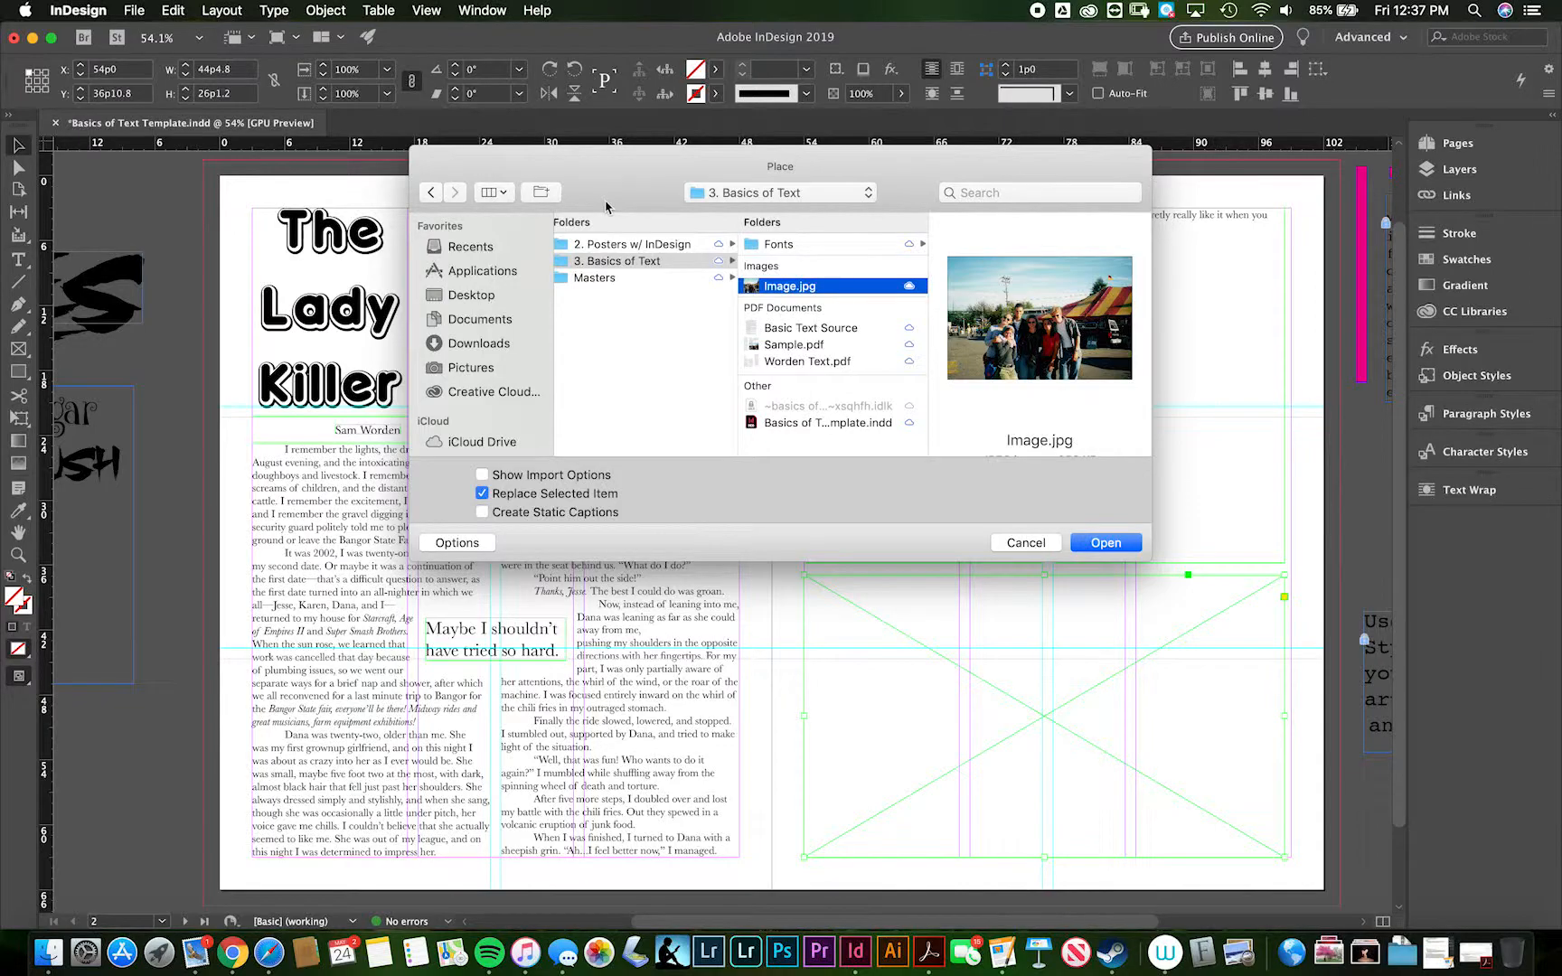
left_click(1105, 543)
scroll(1115, 551, "down", 2)
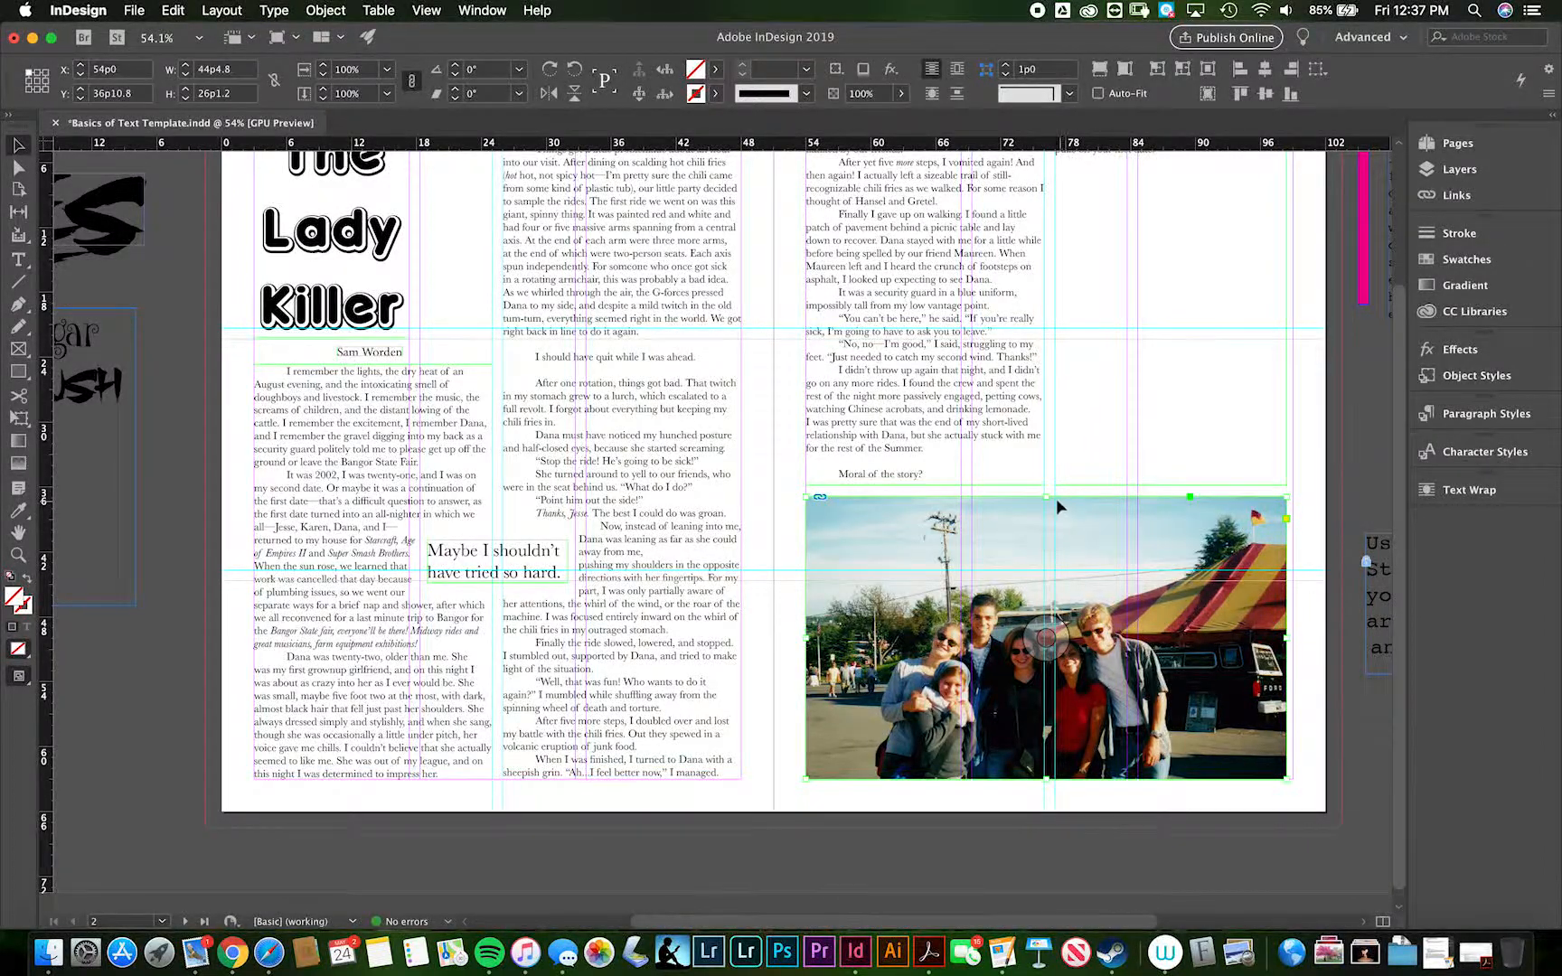
- Extend the photo frame upward to a height of 32p9 and fit the photo proportionally inside it
left_click_drag(1046, 496, 1047, 424)
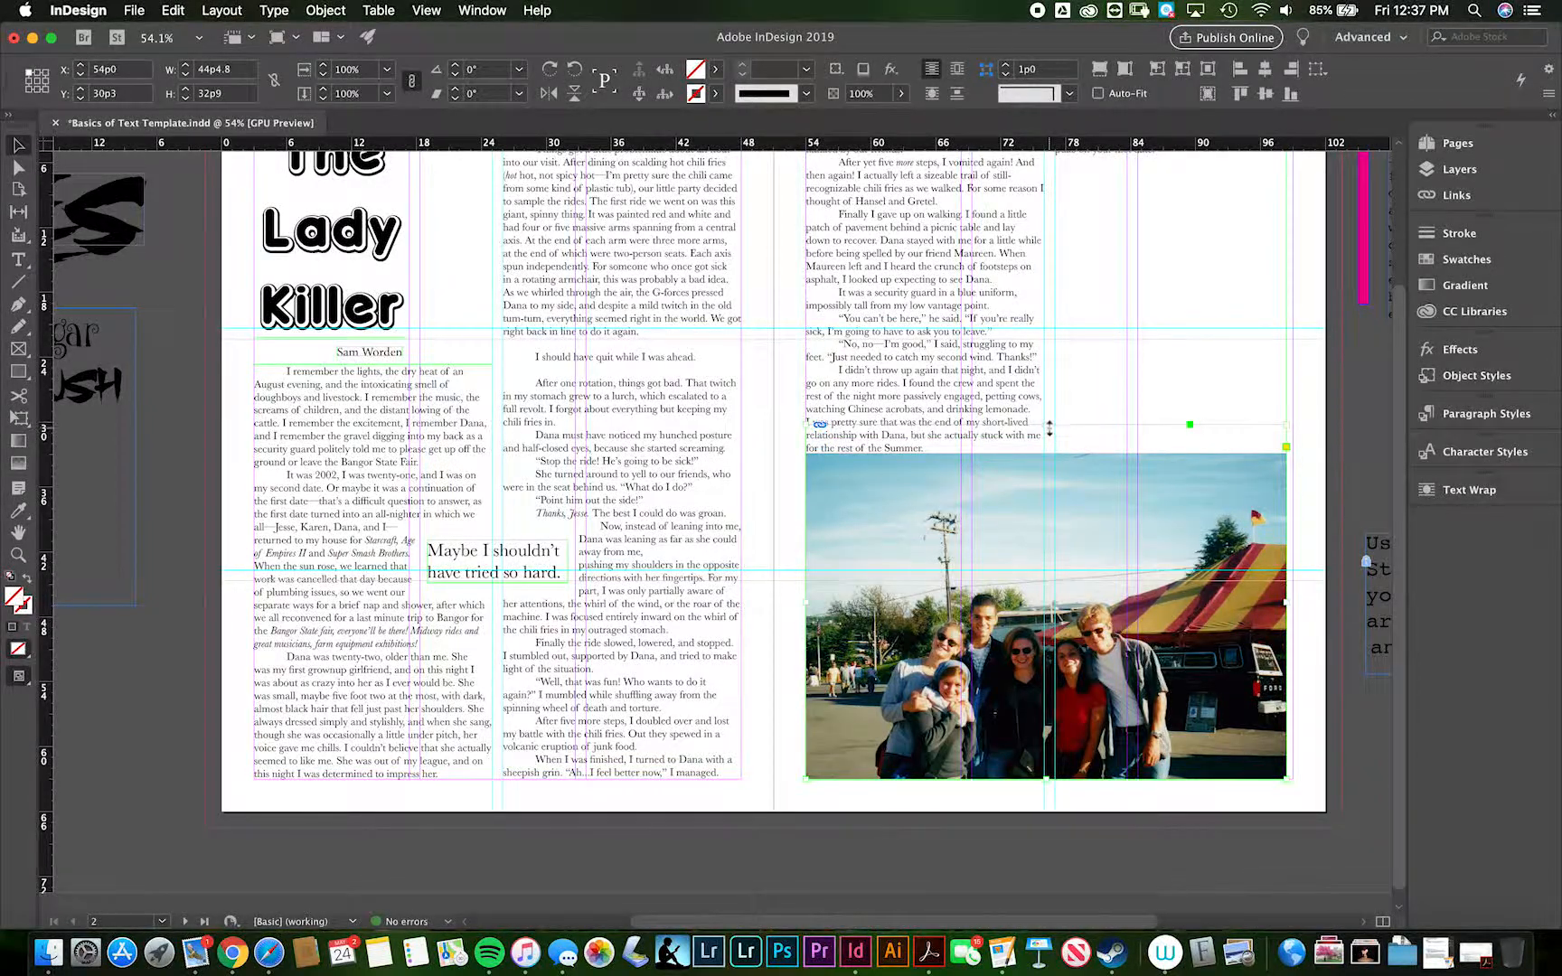
right_click(1046, 521)
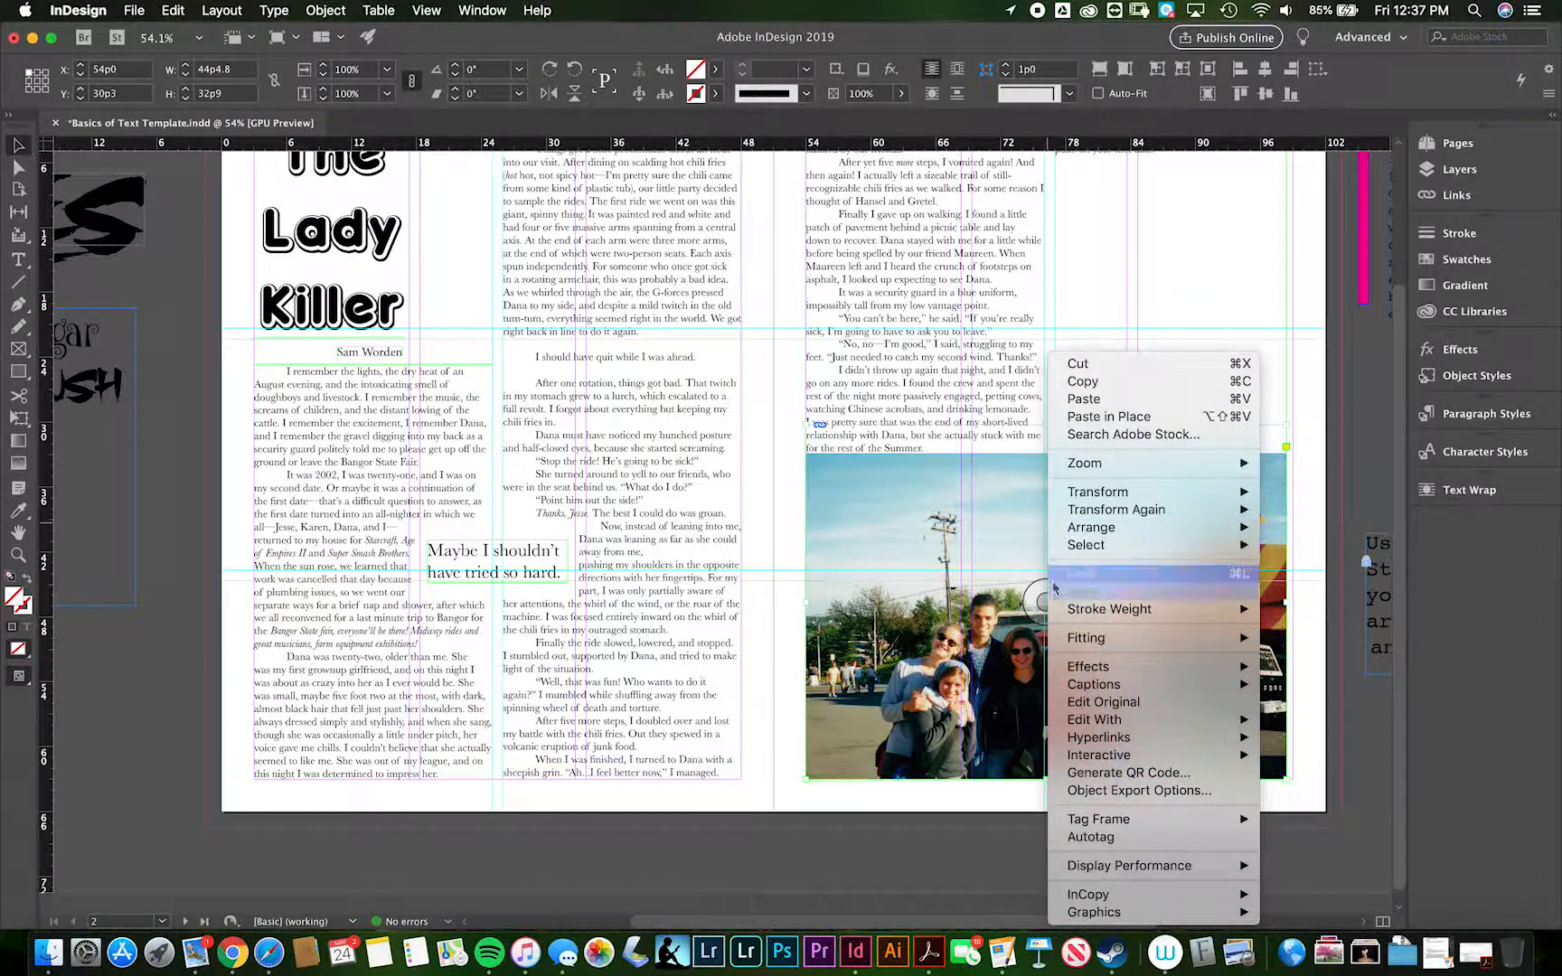
mouse_move(1067, 638)
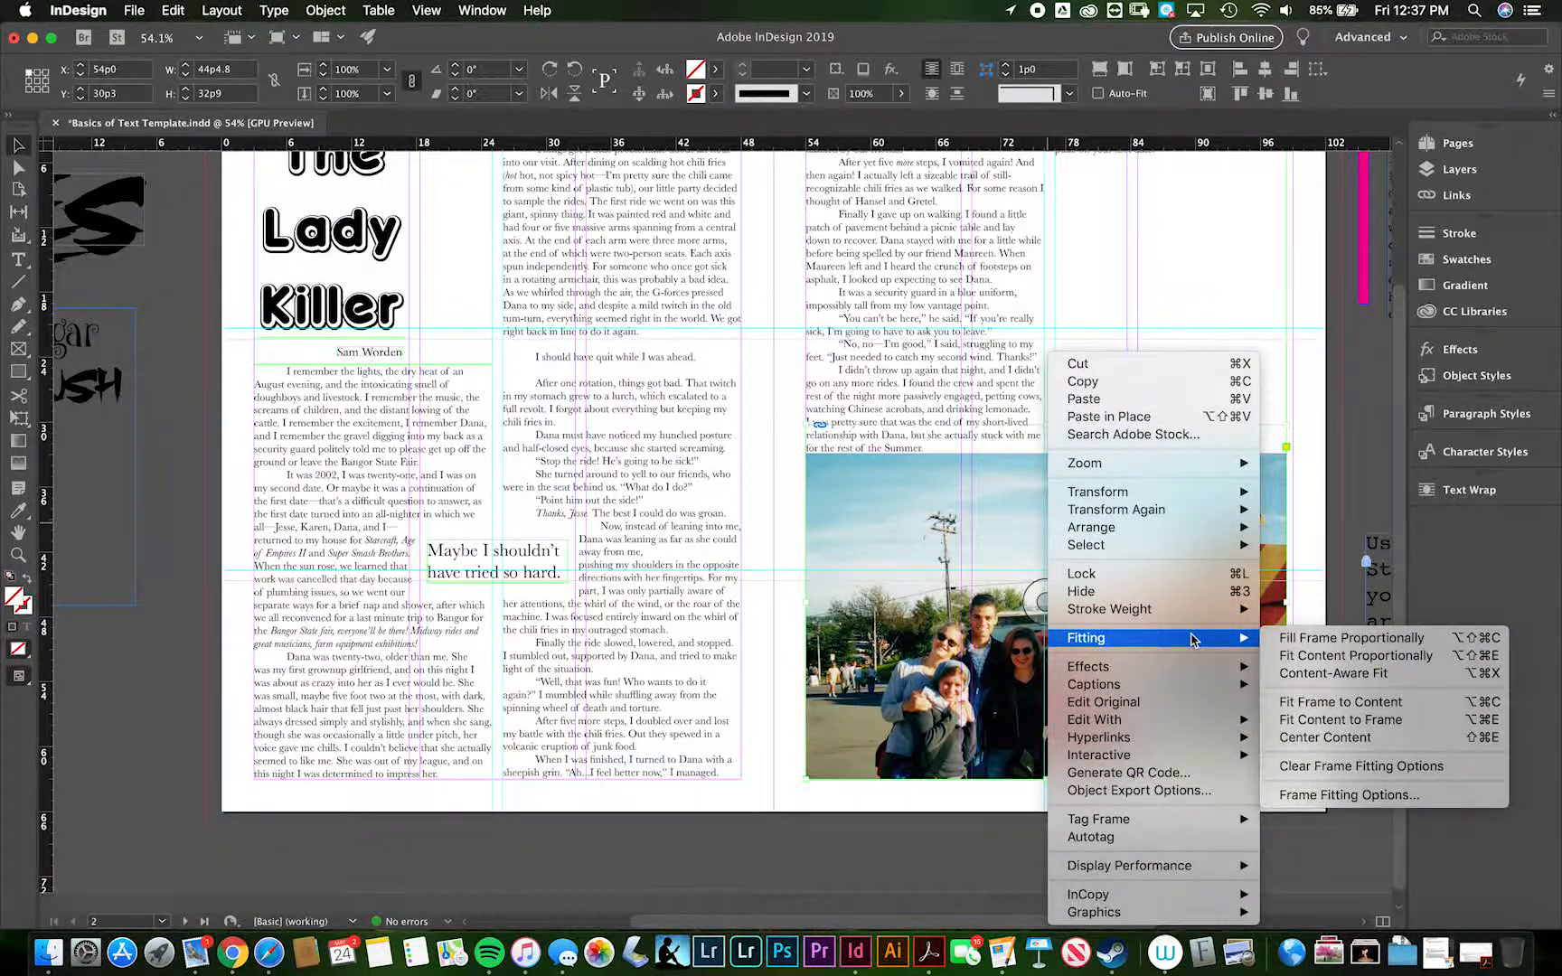
left_click(1283, 656)
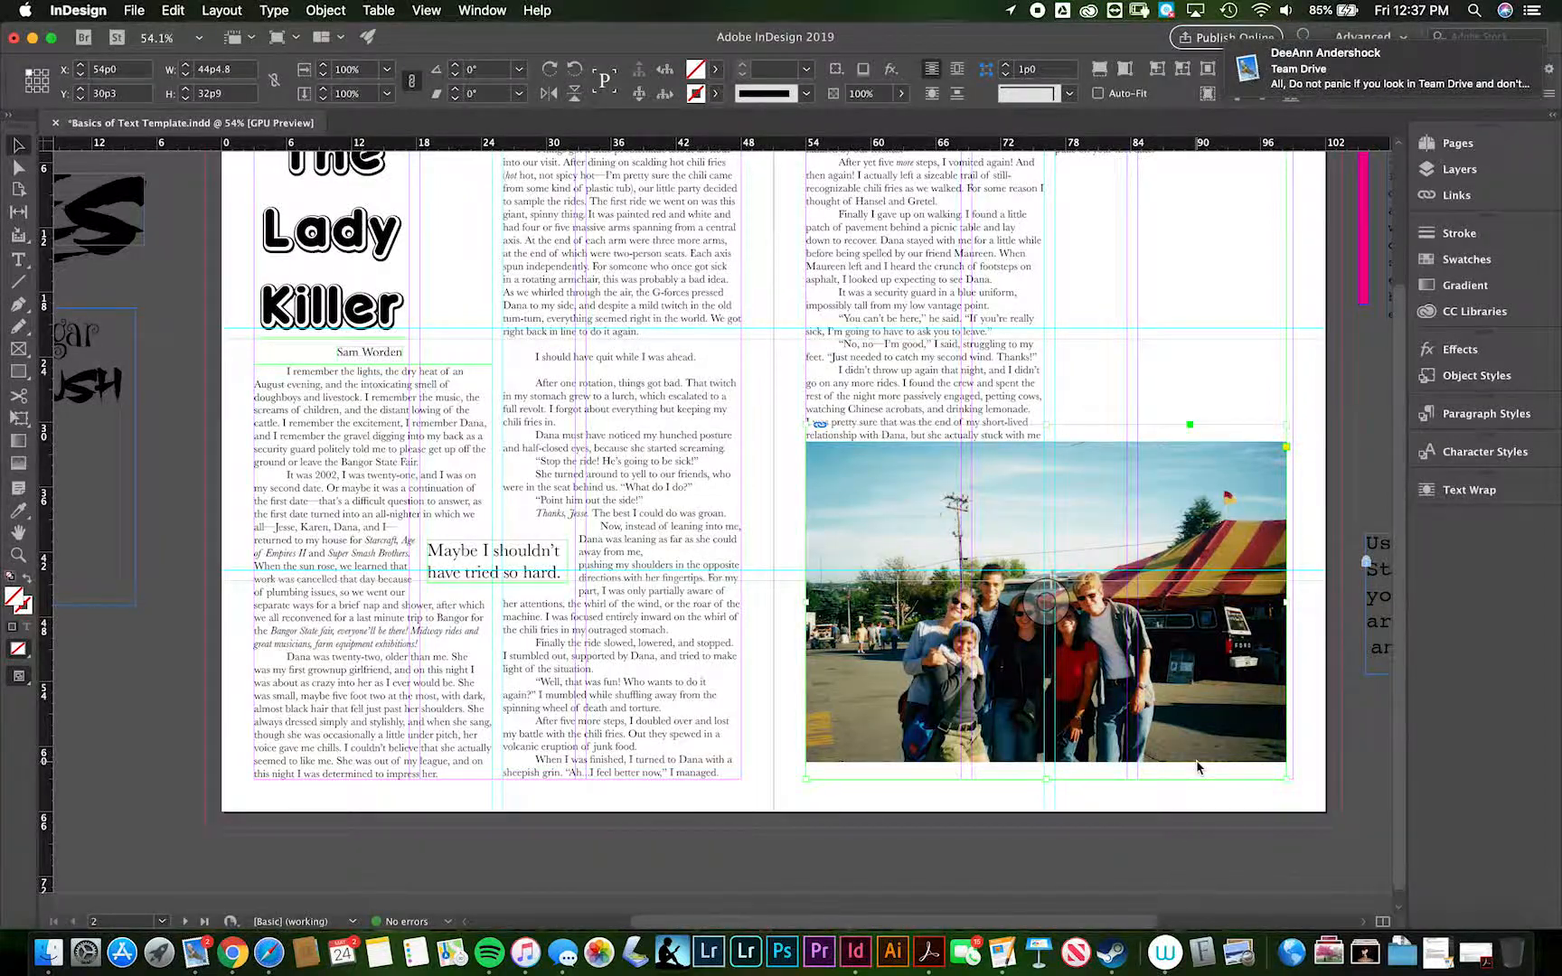
mouse_move(1548, 69)
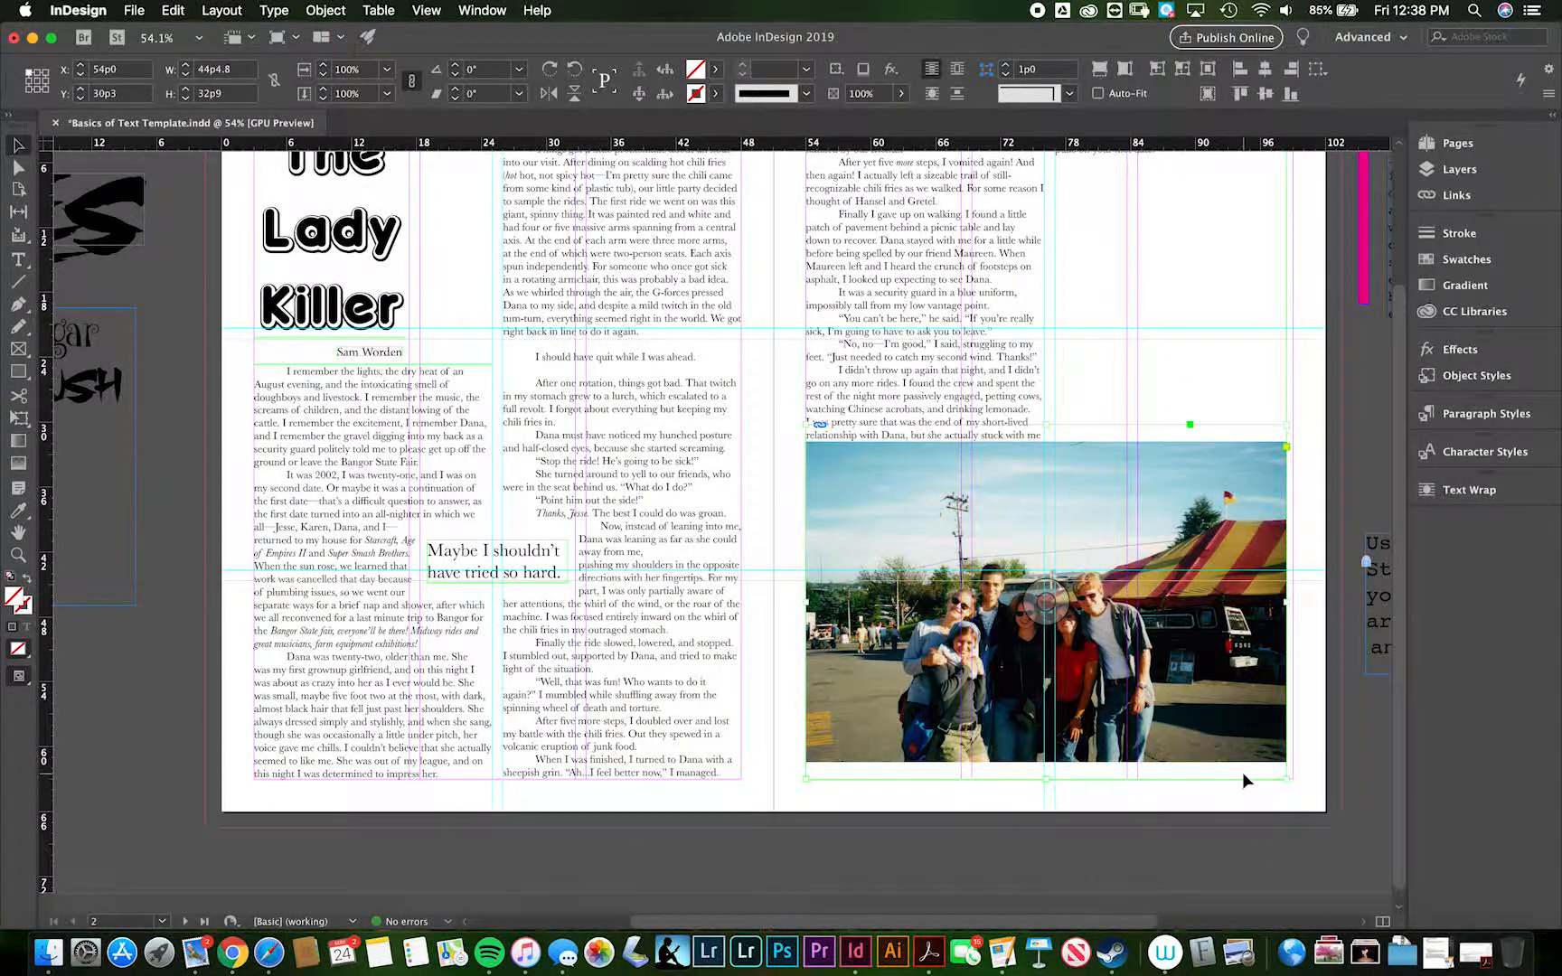
- Enlarge the photo frame to 45p0 wide and 34p7.2 high, and fill it proportionally with the photo
left_click_drag(1286, 603, 1292, 603)
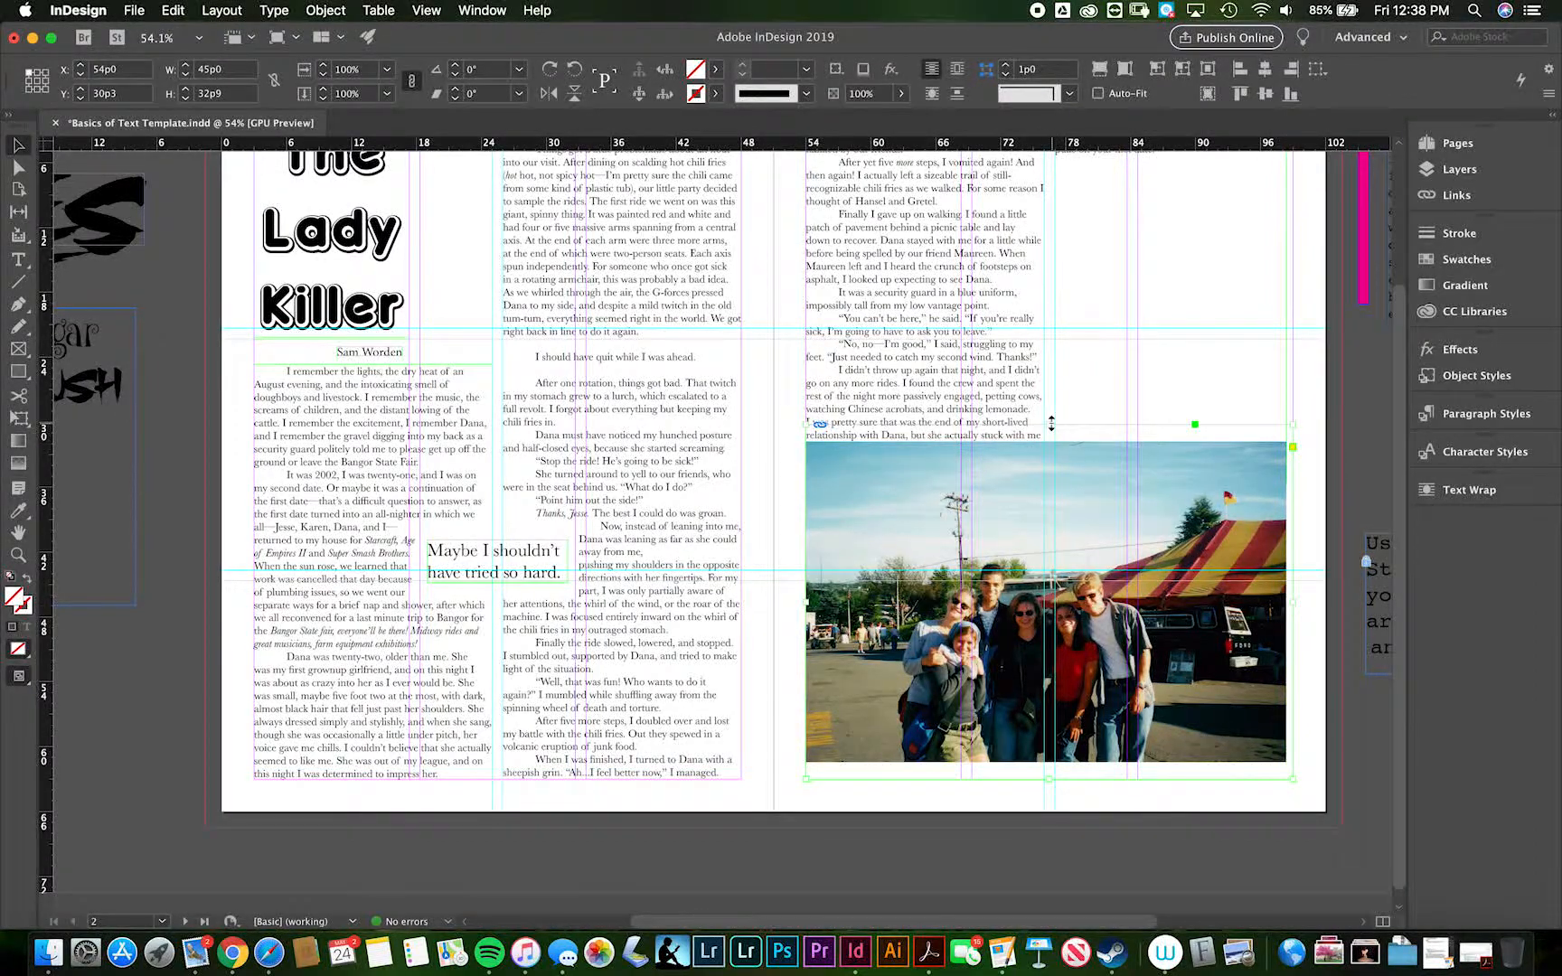
left_click_drag(1051, 424, 1051, 406)
right_click(1045, 498)
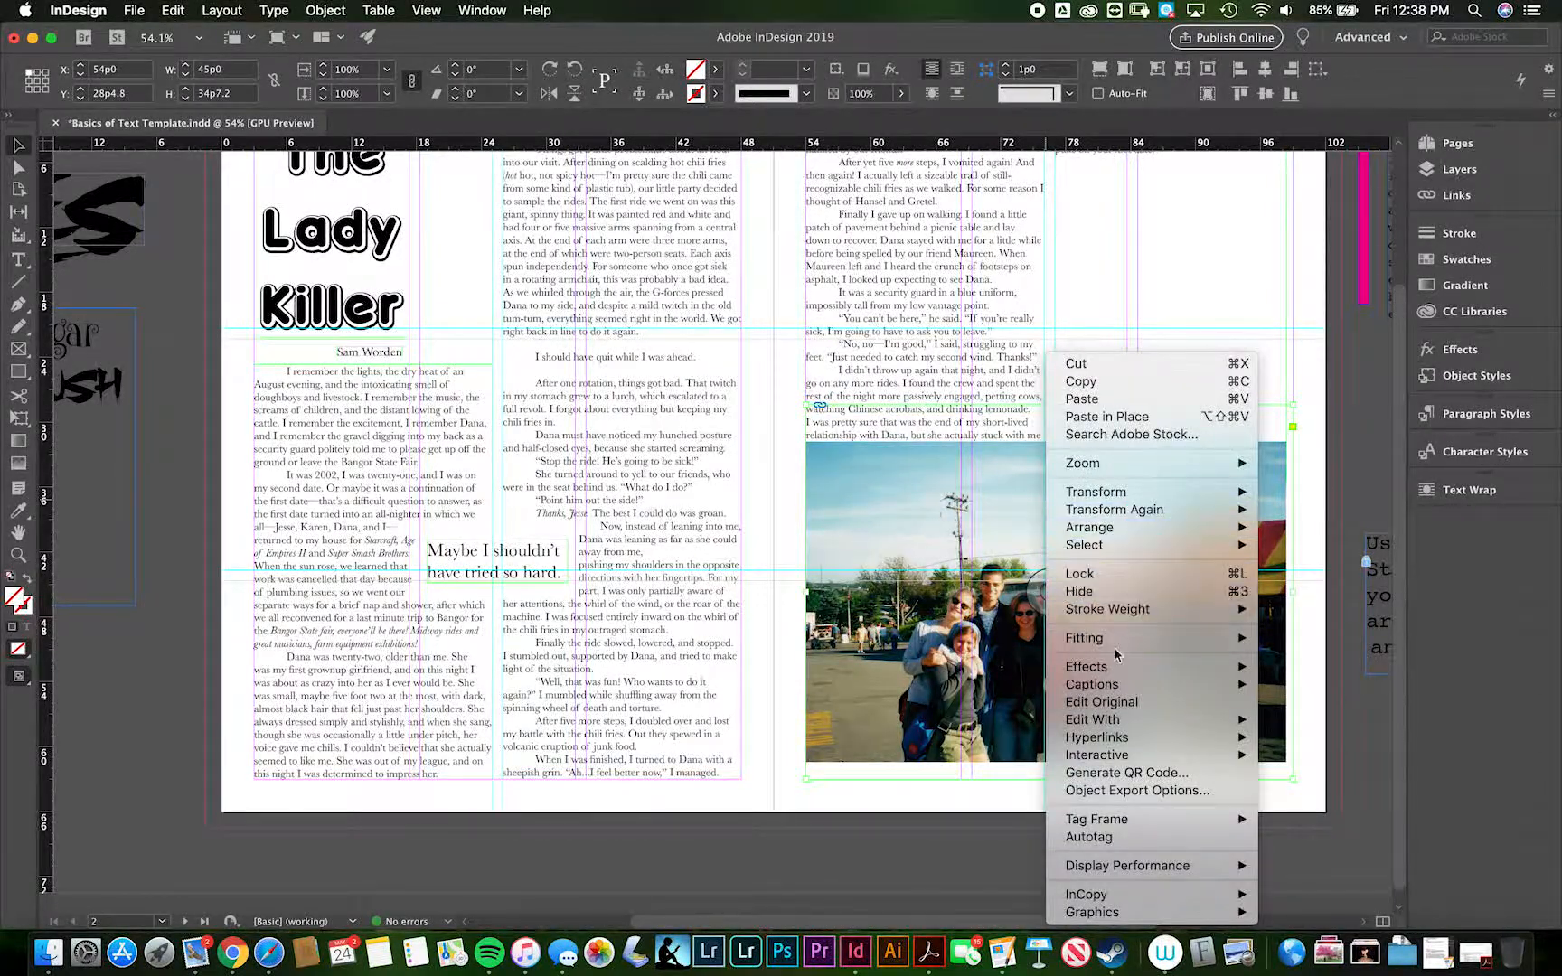
mouse_move(1115, 653)
left_click(1270, 635)
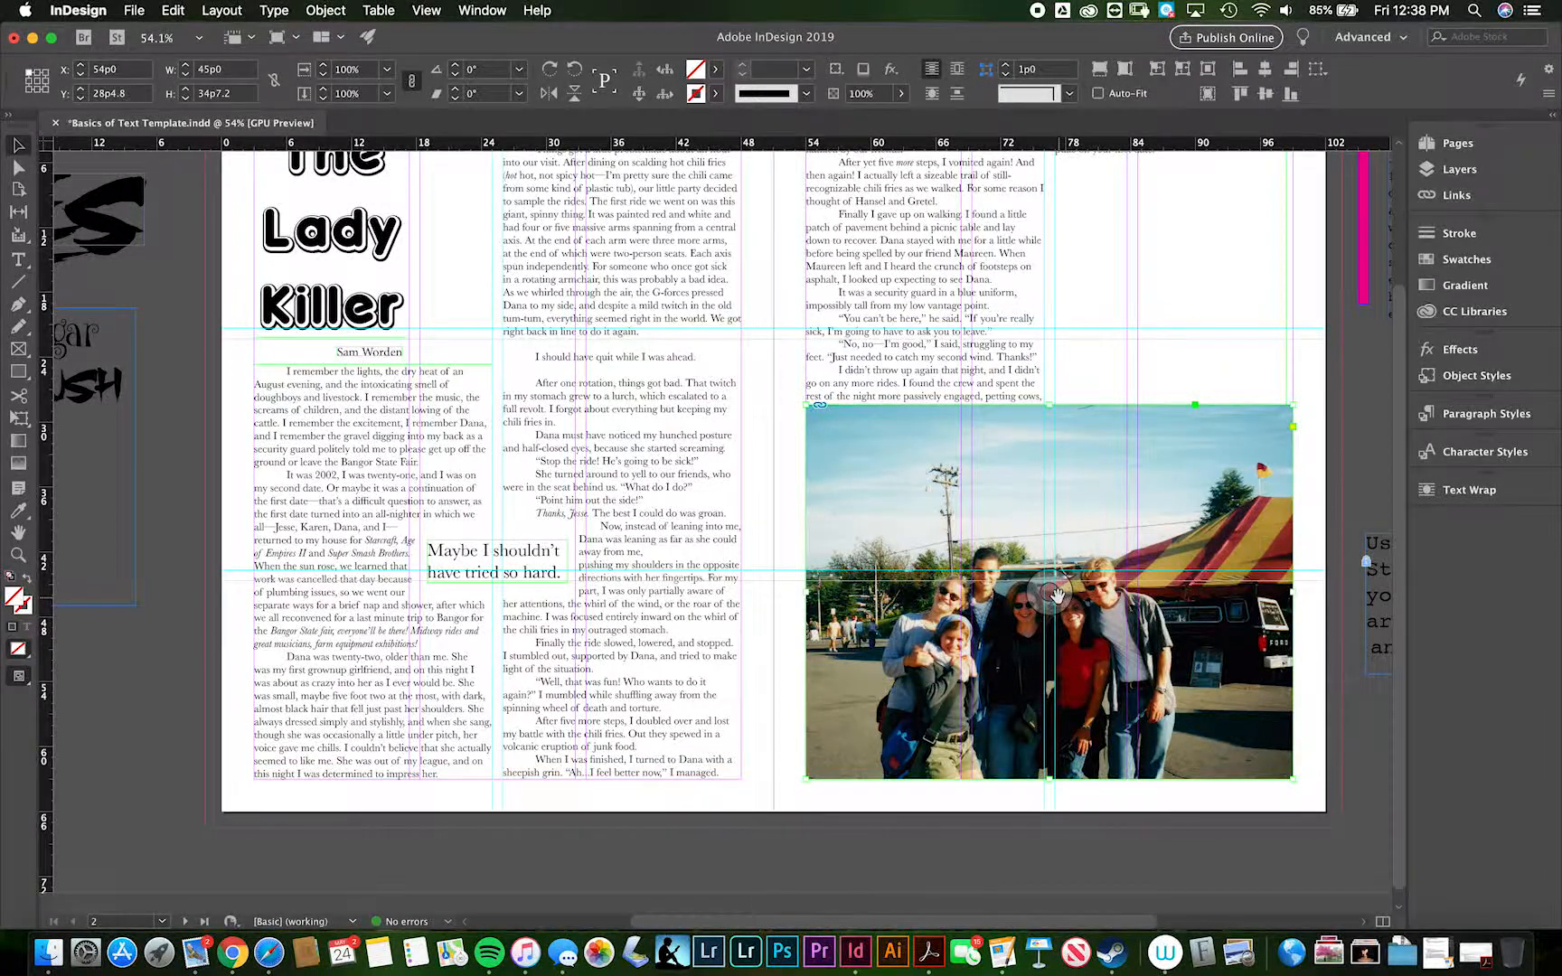
left_click_drag(1051, 592, 1063, 604)
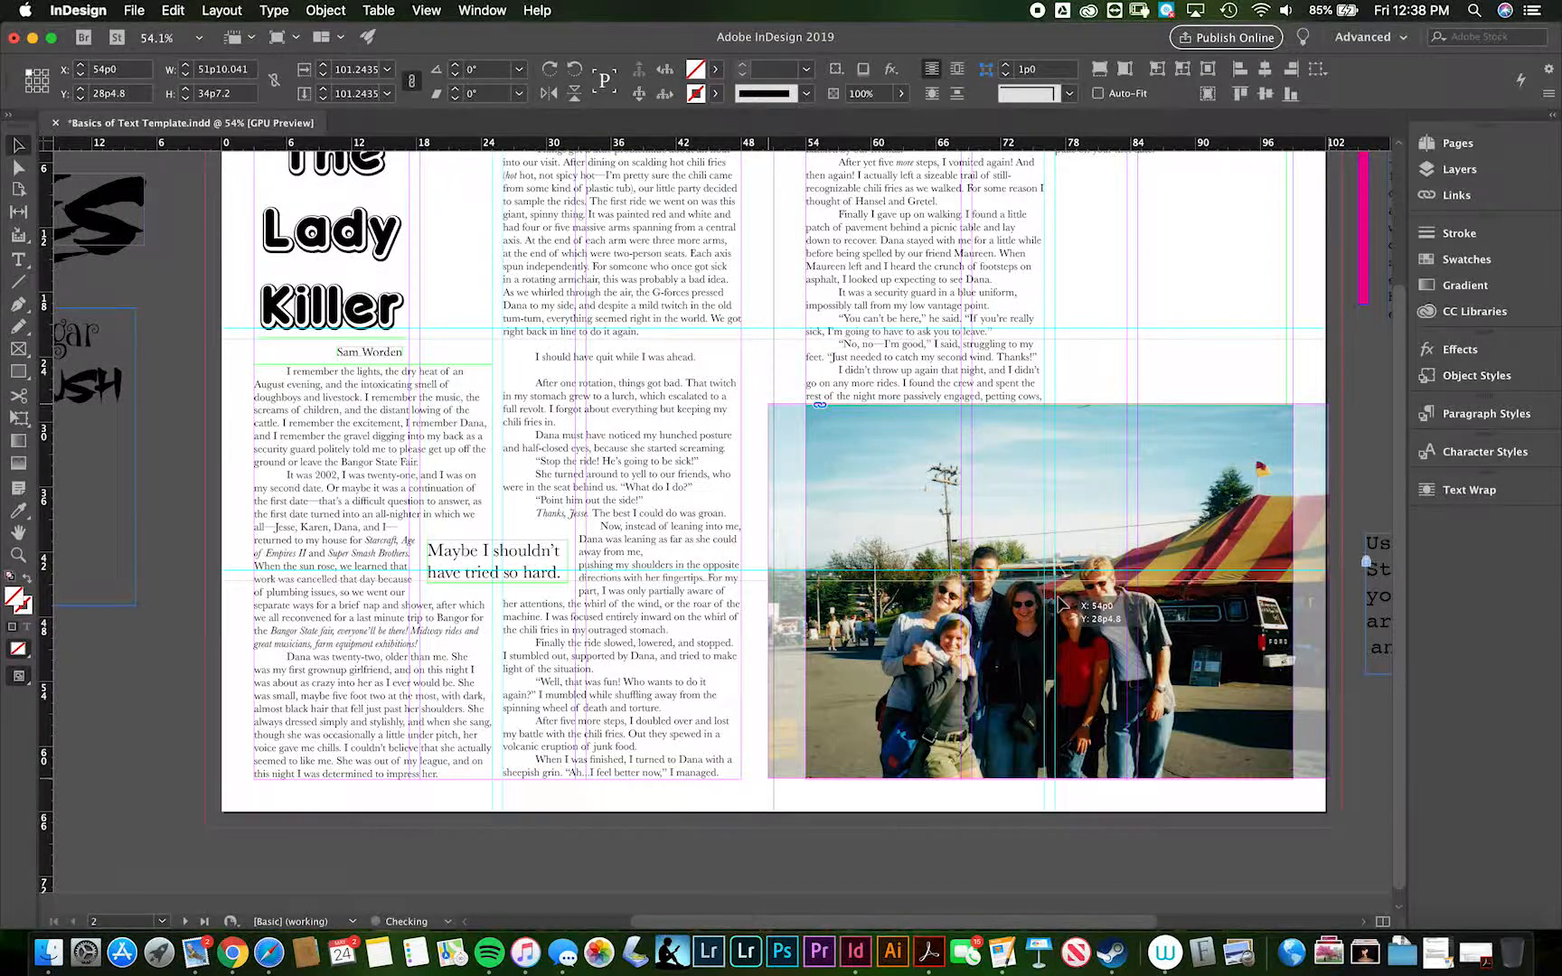
left_click_drag(1058, 596, 1058, 597)
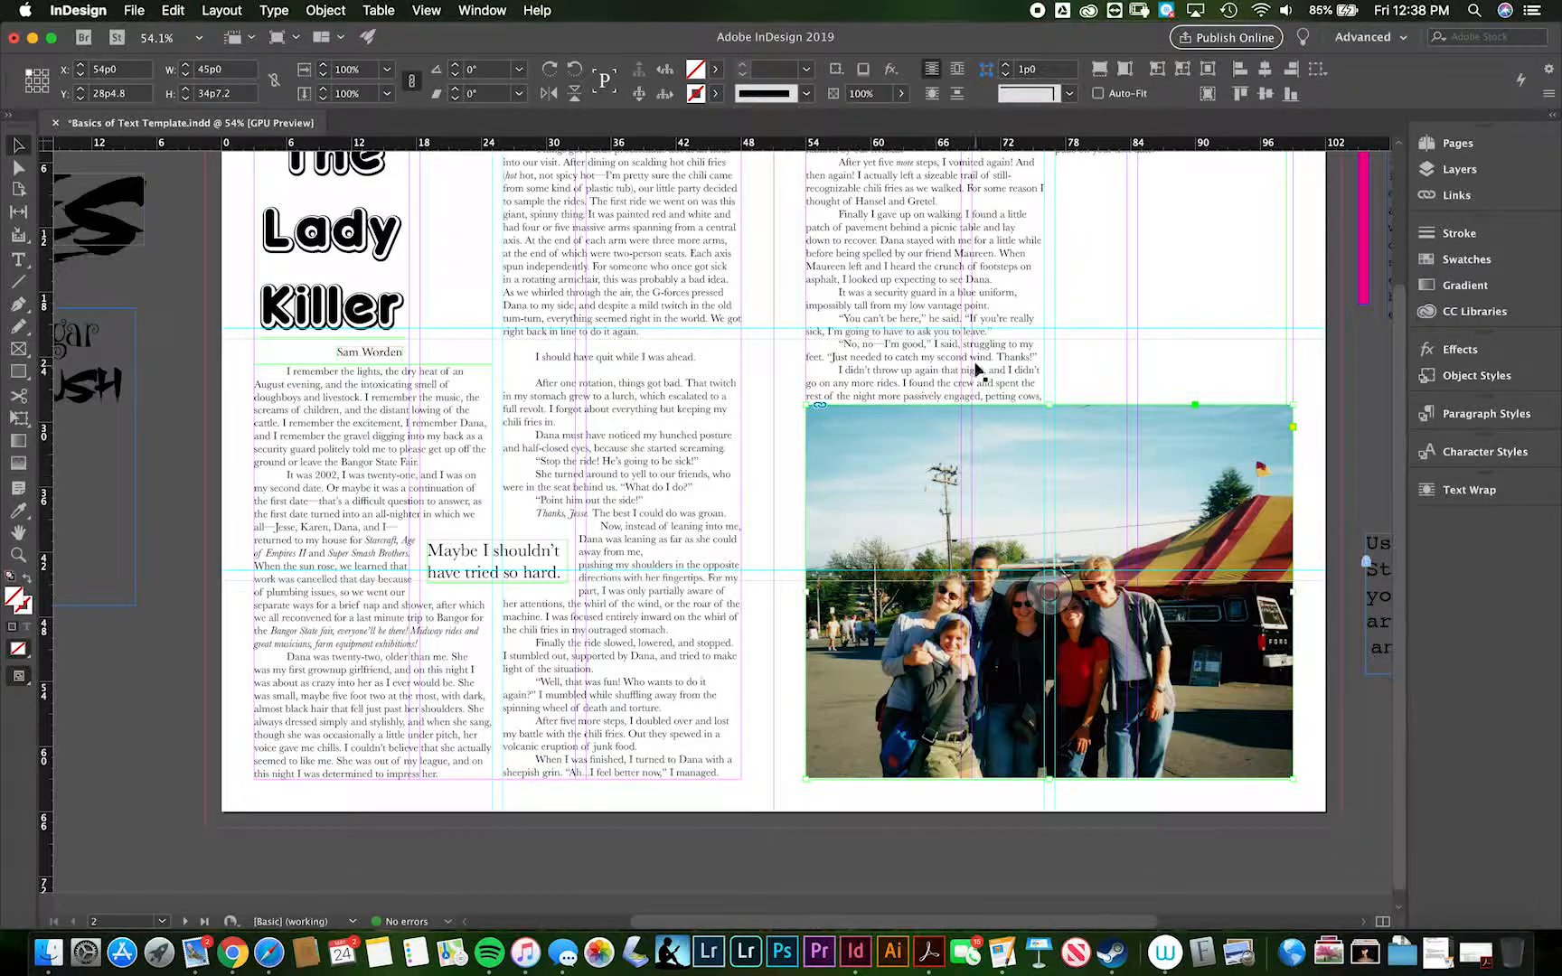
- Wrap the story text around the photo's bounding box with a 1p0 offset on all sides
left_click(1455, 491)
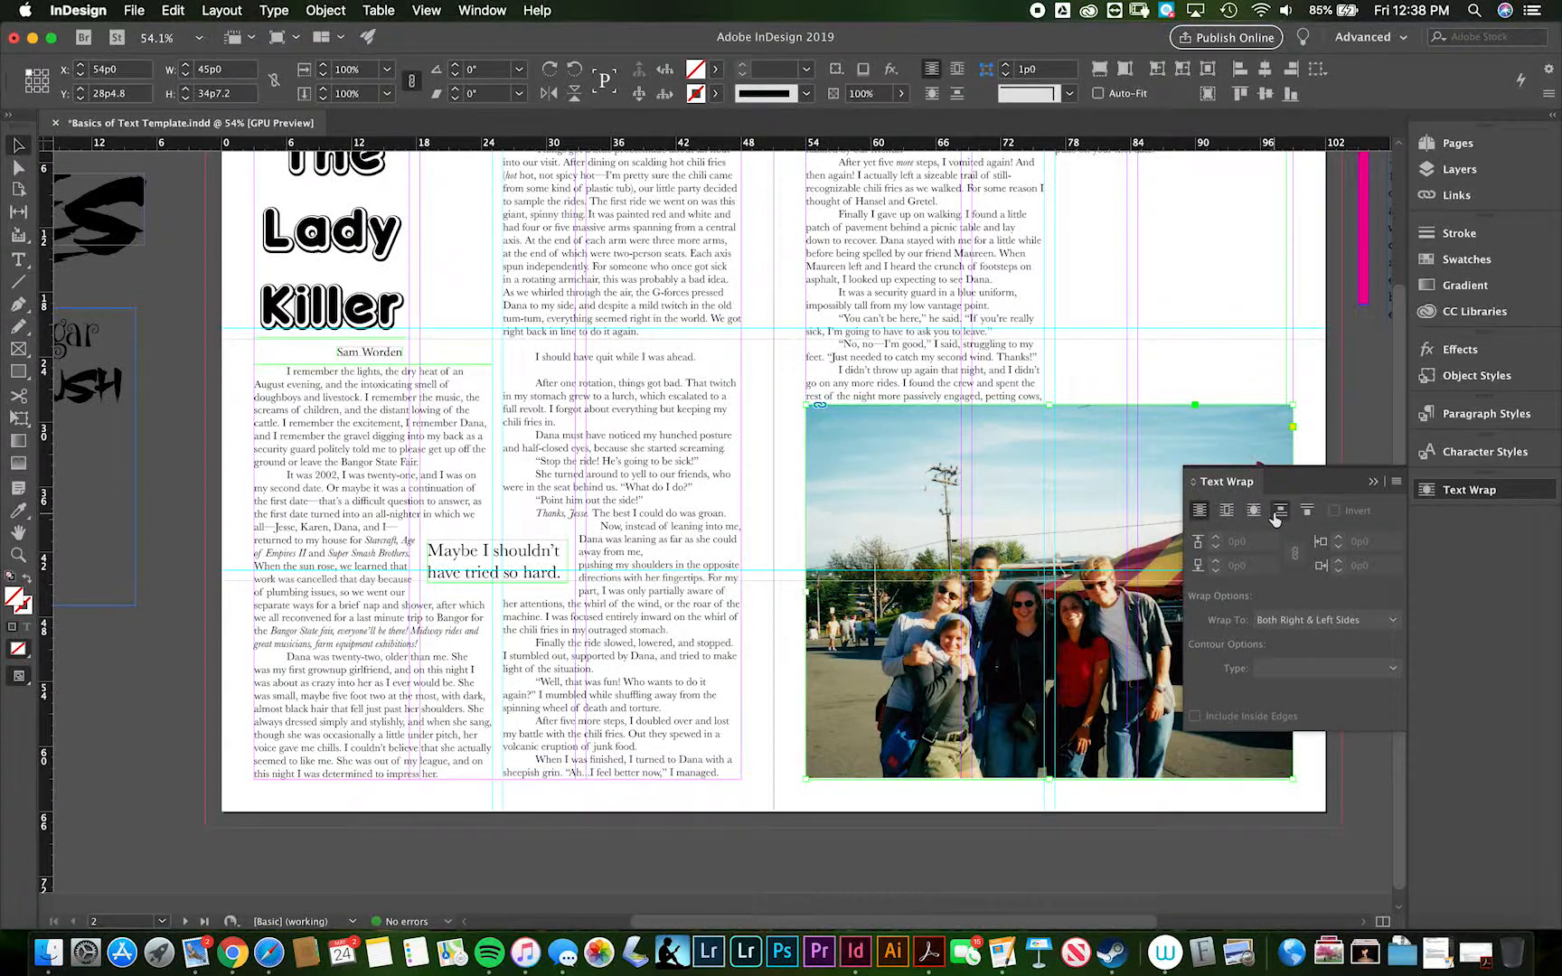
left_click(1227, 514)
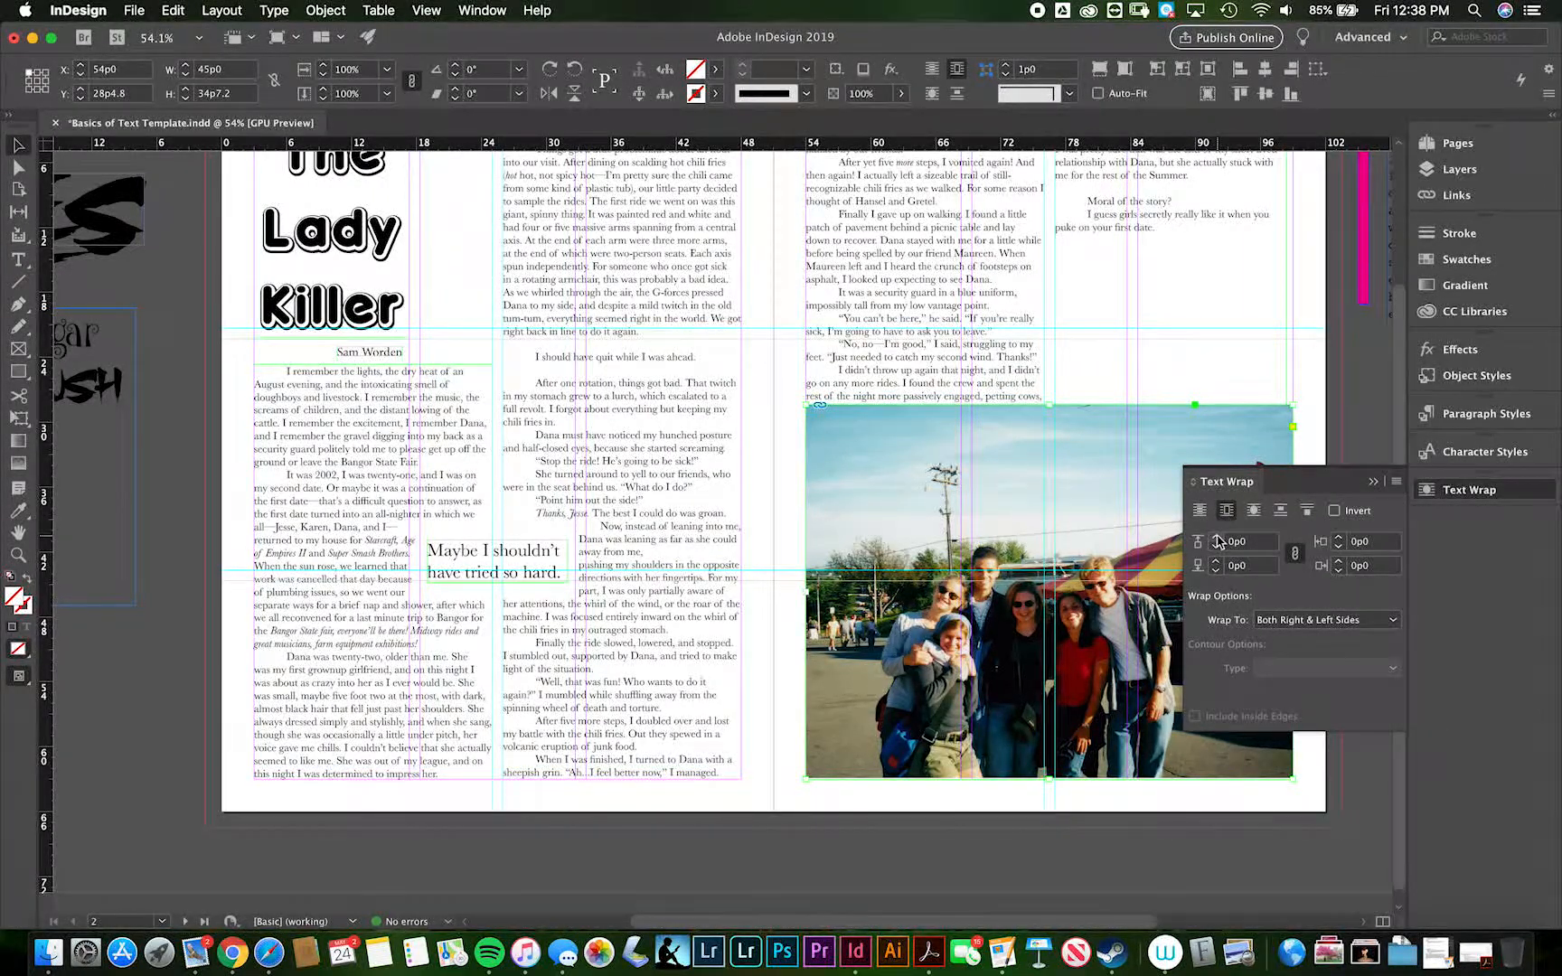
left_click(1217, 537)
left_click(1217, 537)
left_click(1217, 537)
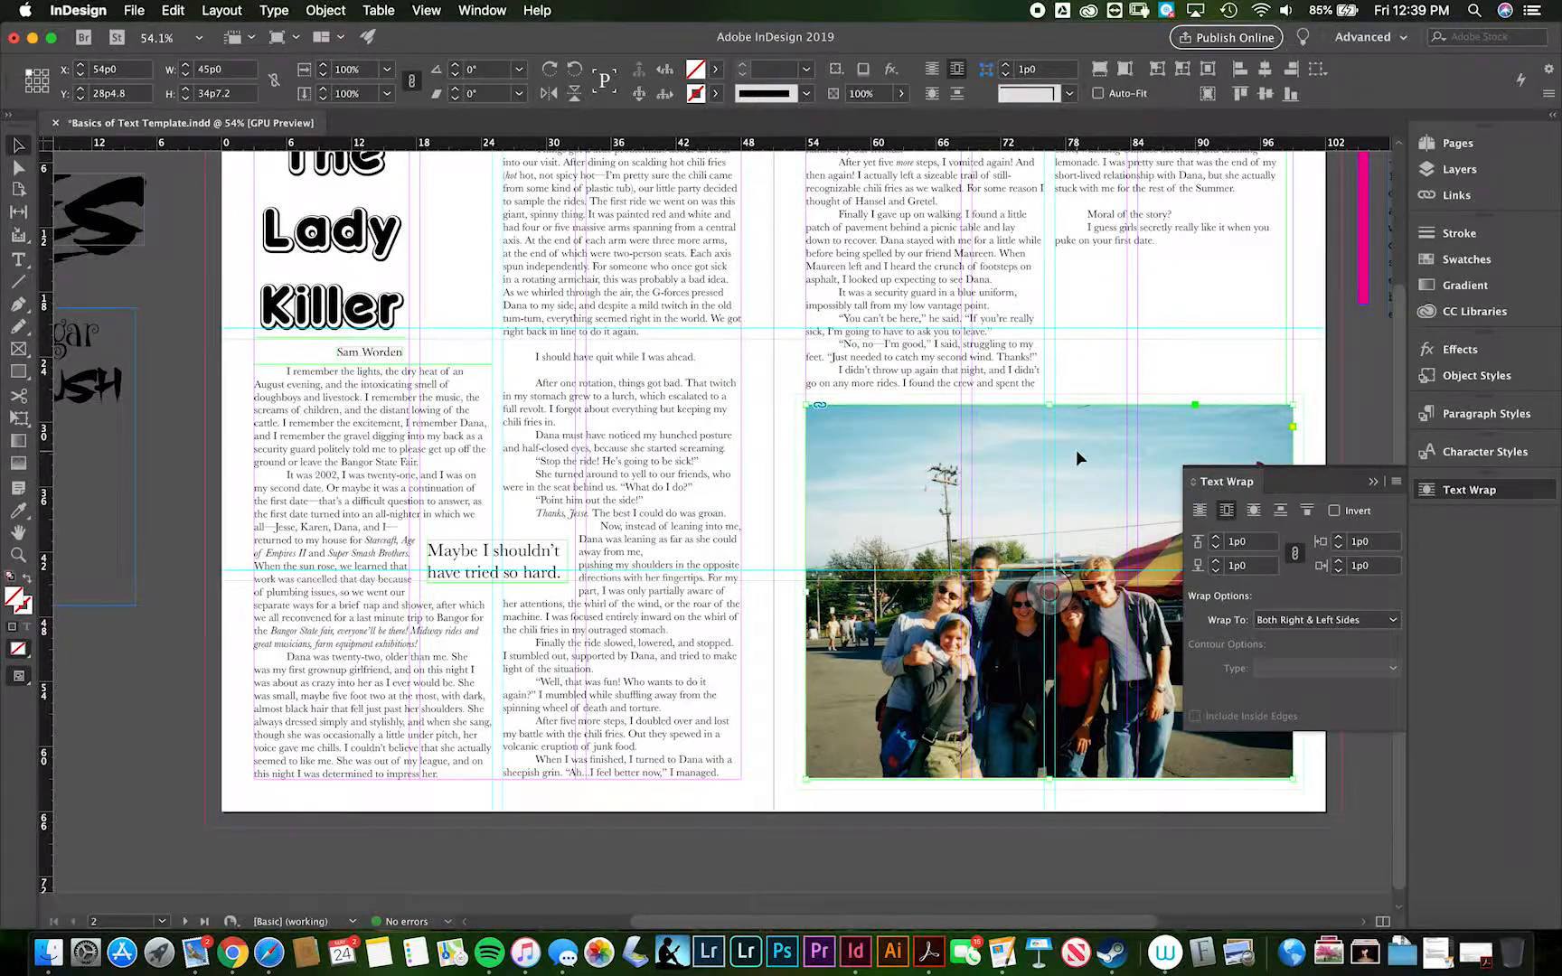
scroll(1075, 450, "up", 4)
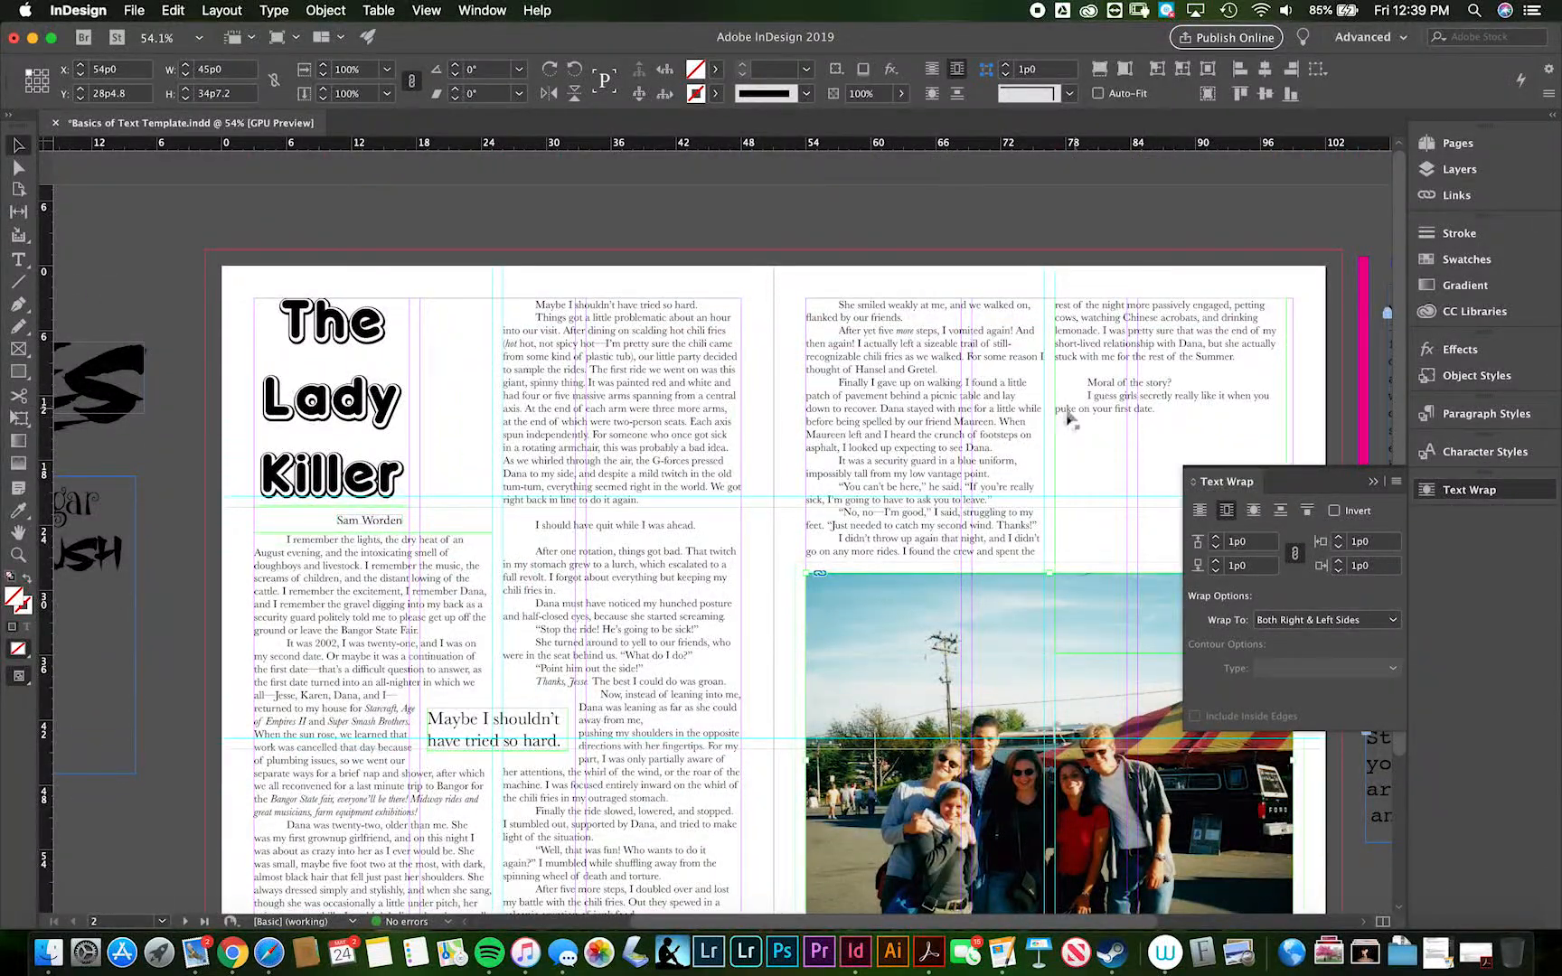
left_click(1152, 412)
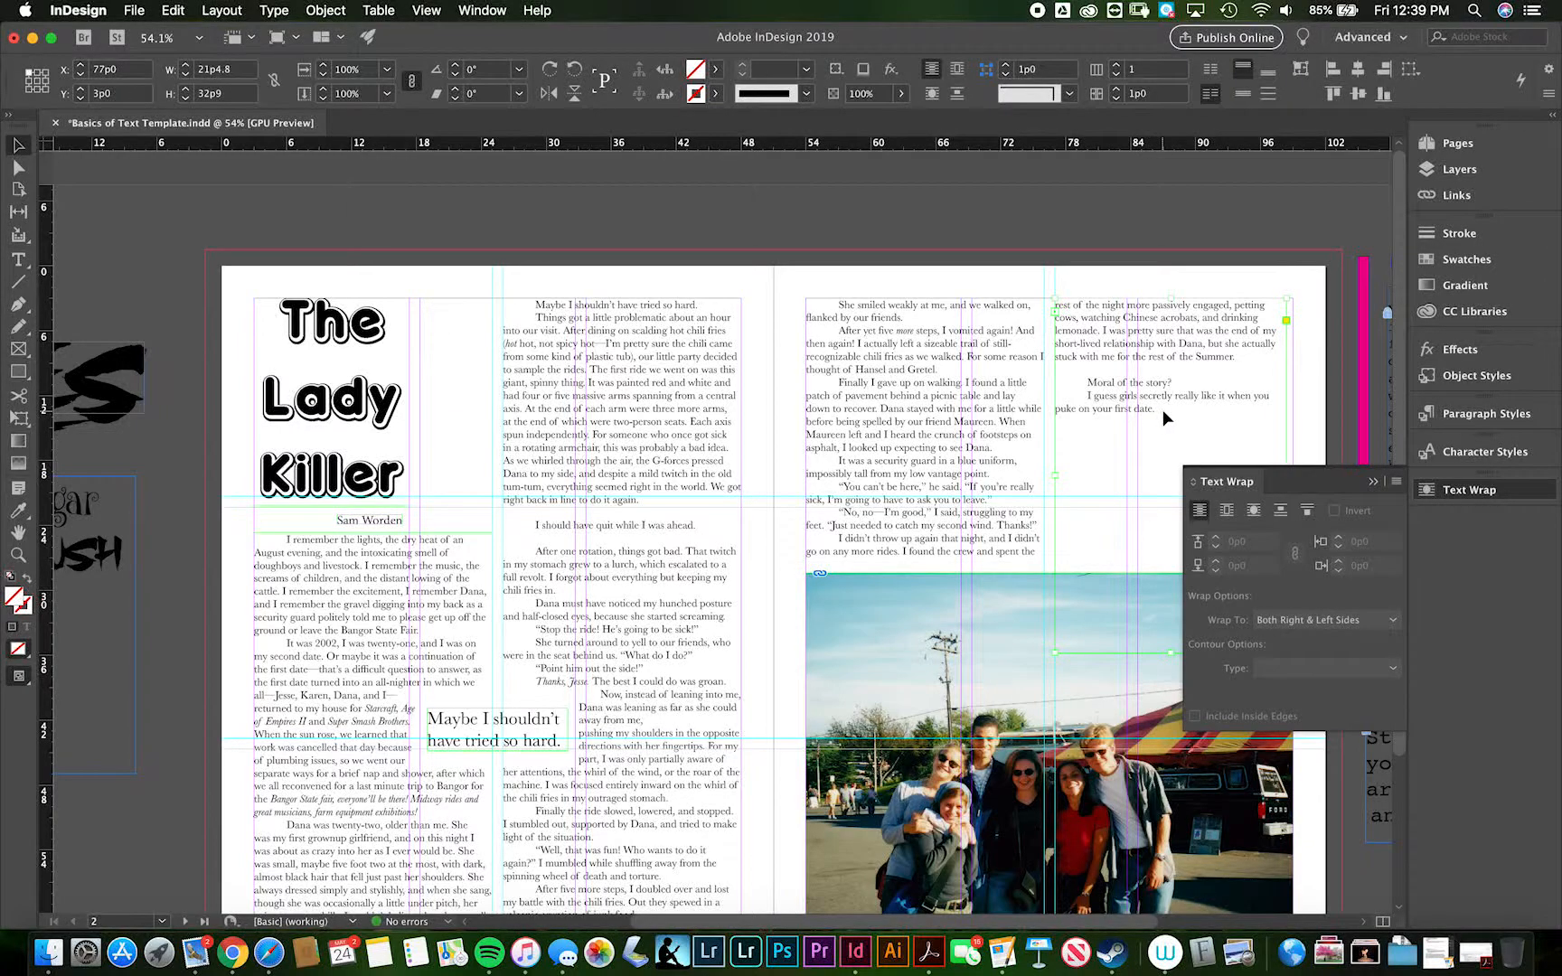
left_click(1373, 483)
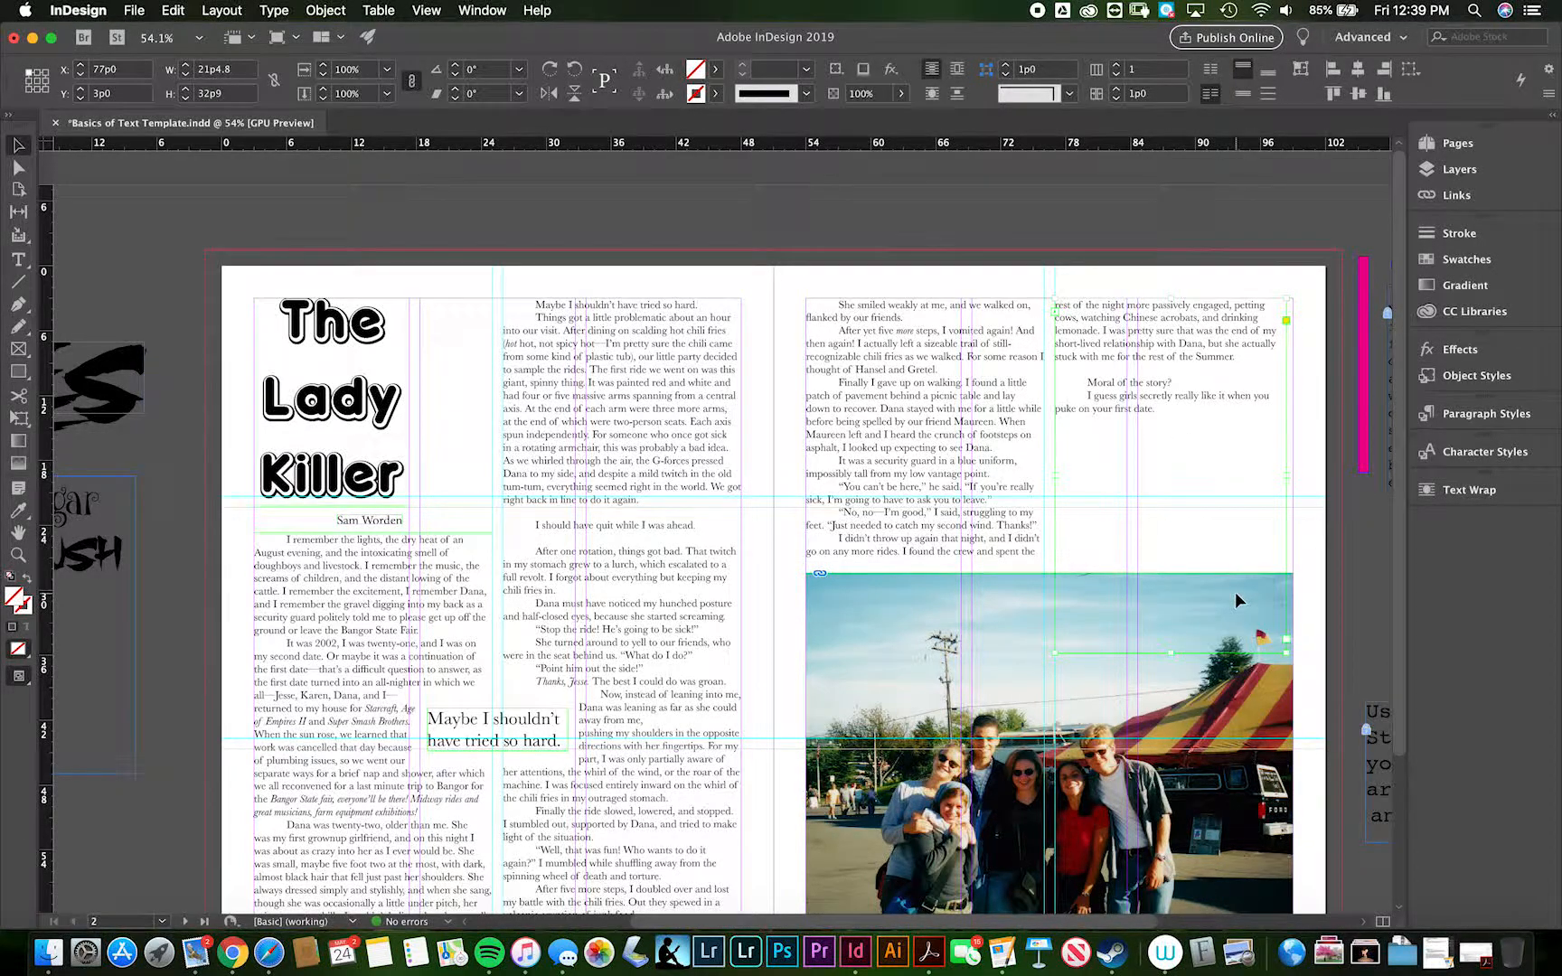
- Nudge the photo frame up to Y 25p11.8, leaving space for a credit line between it and the lower page margin
scroll(1236, 599, "down", 5)
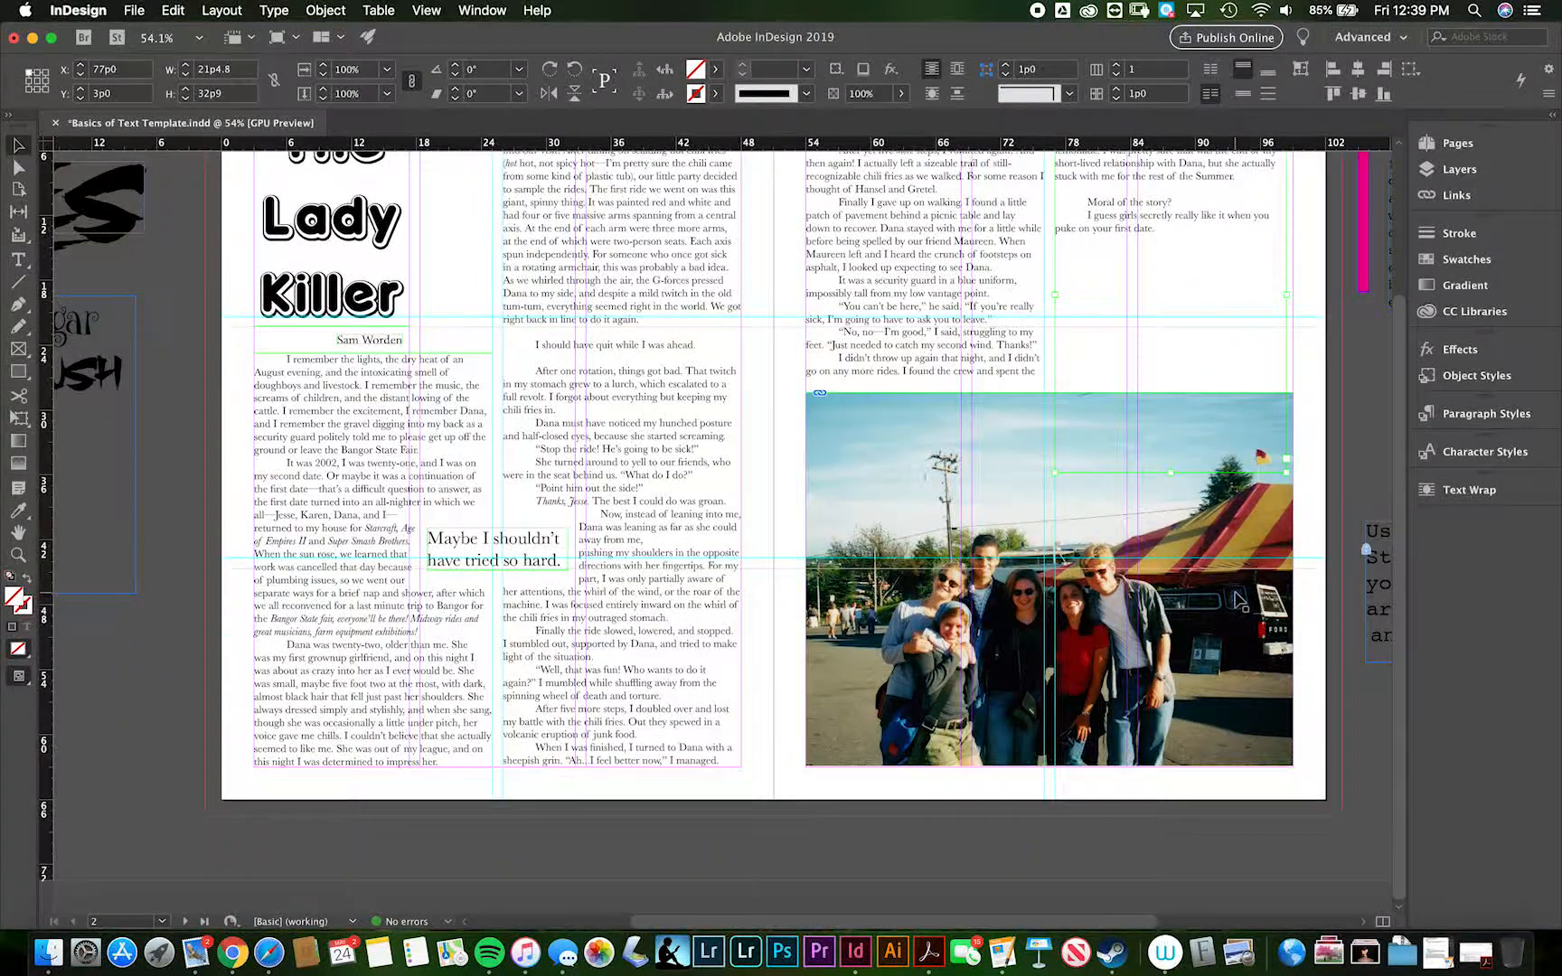
left_click(1147, 556)
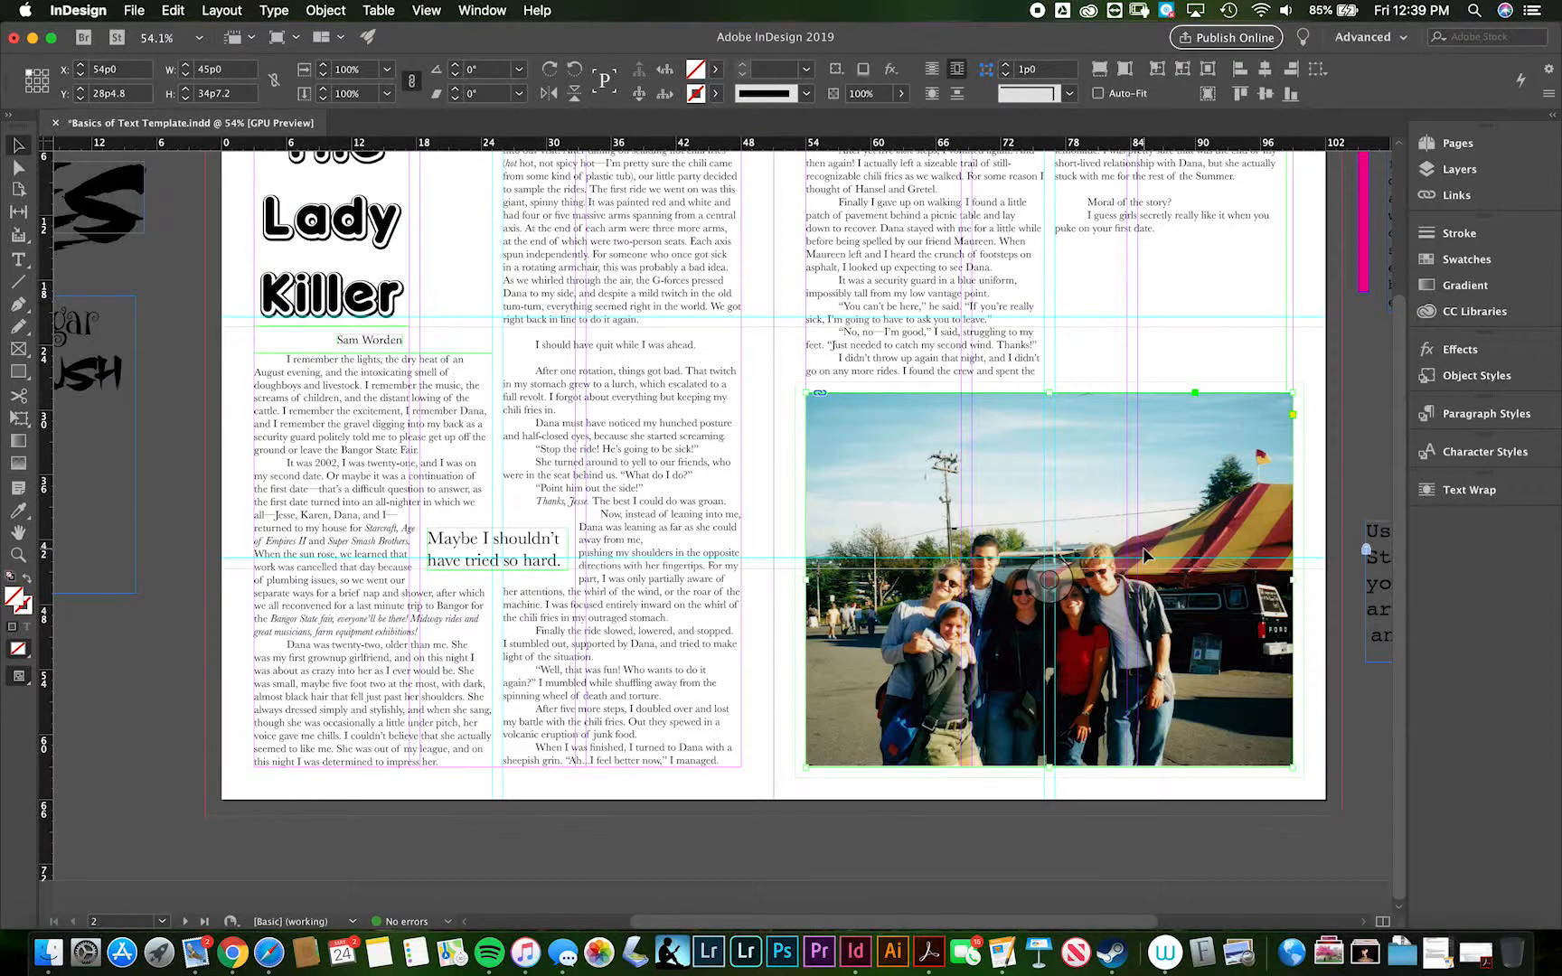
key("super+equal")
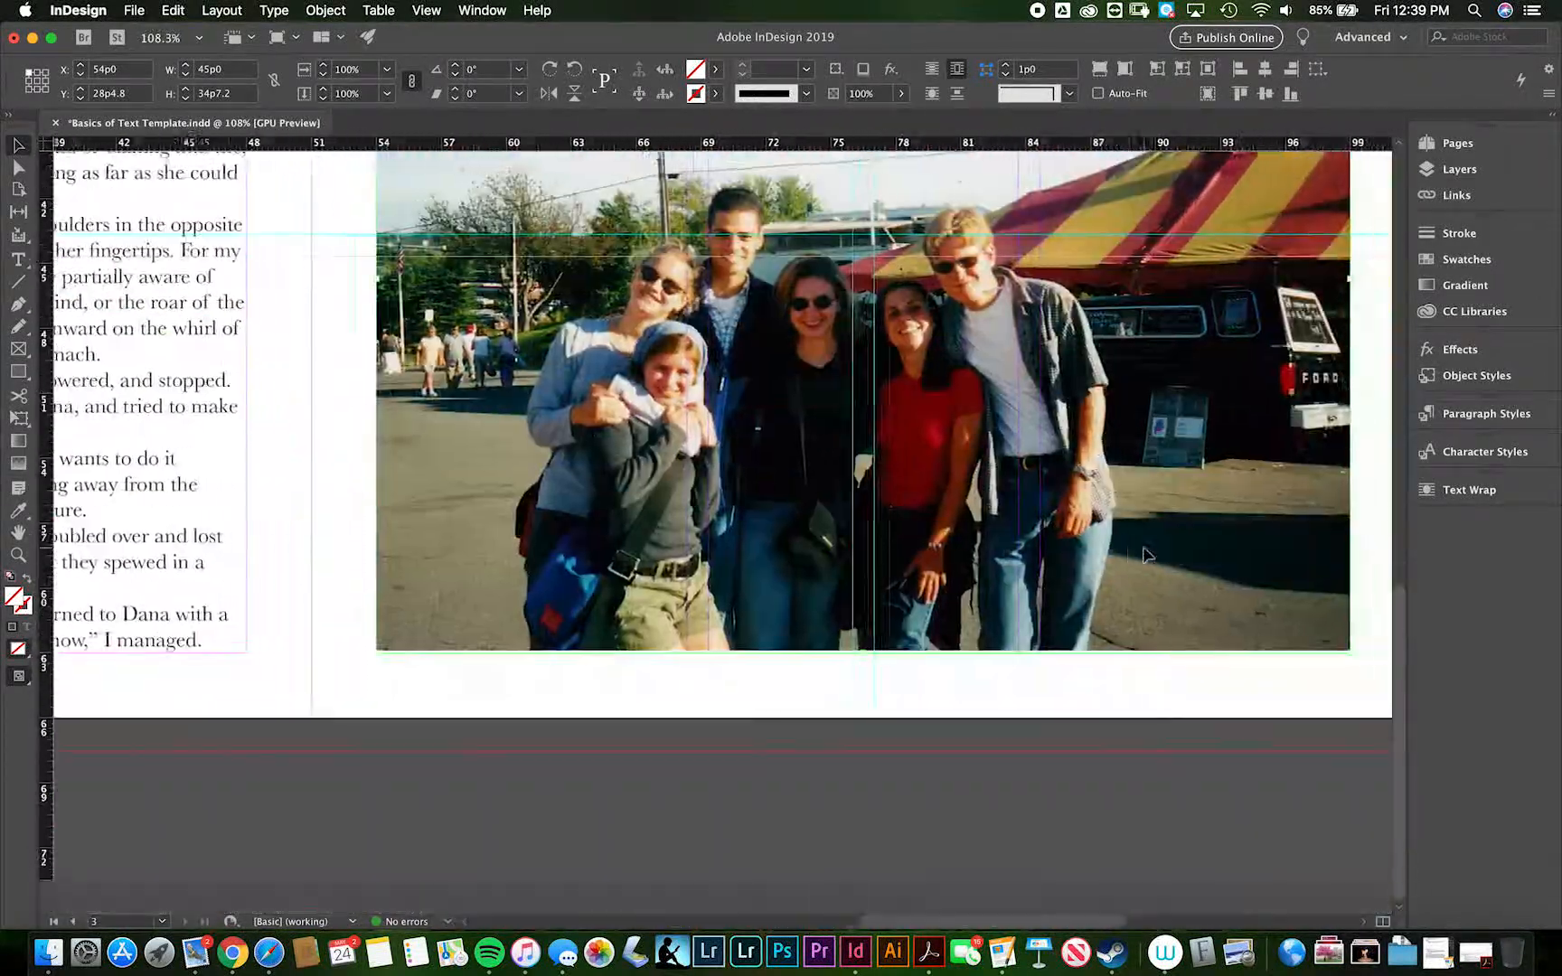
scroll(1129, 598, "up", 4)
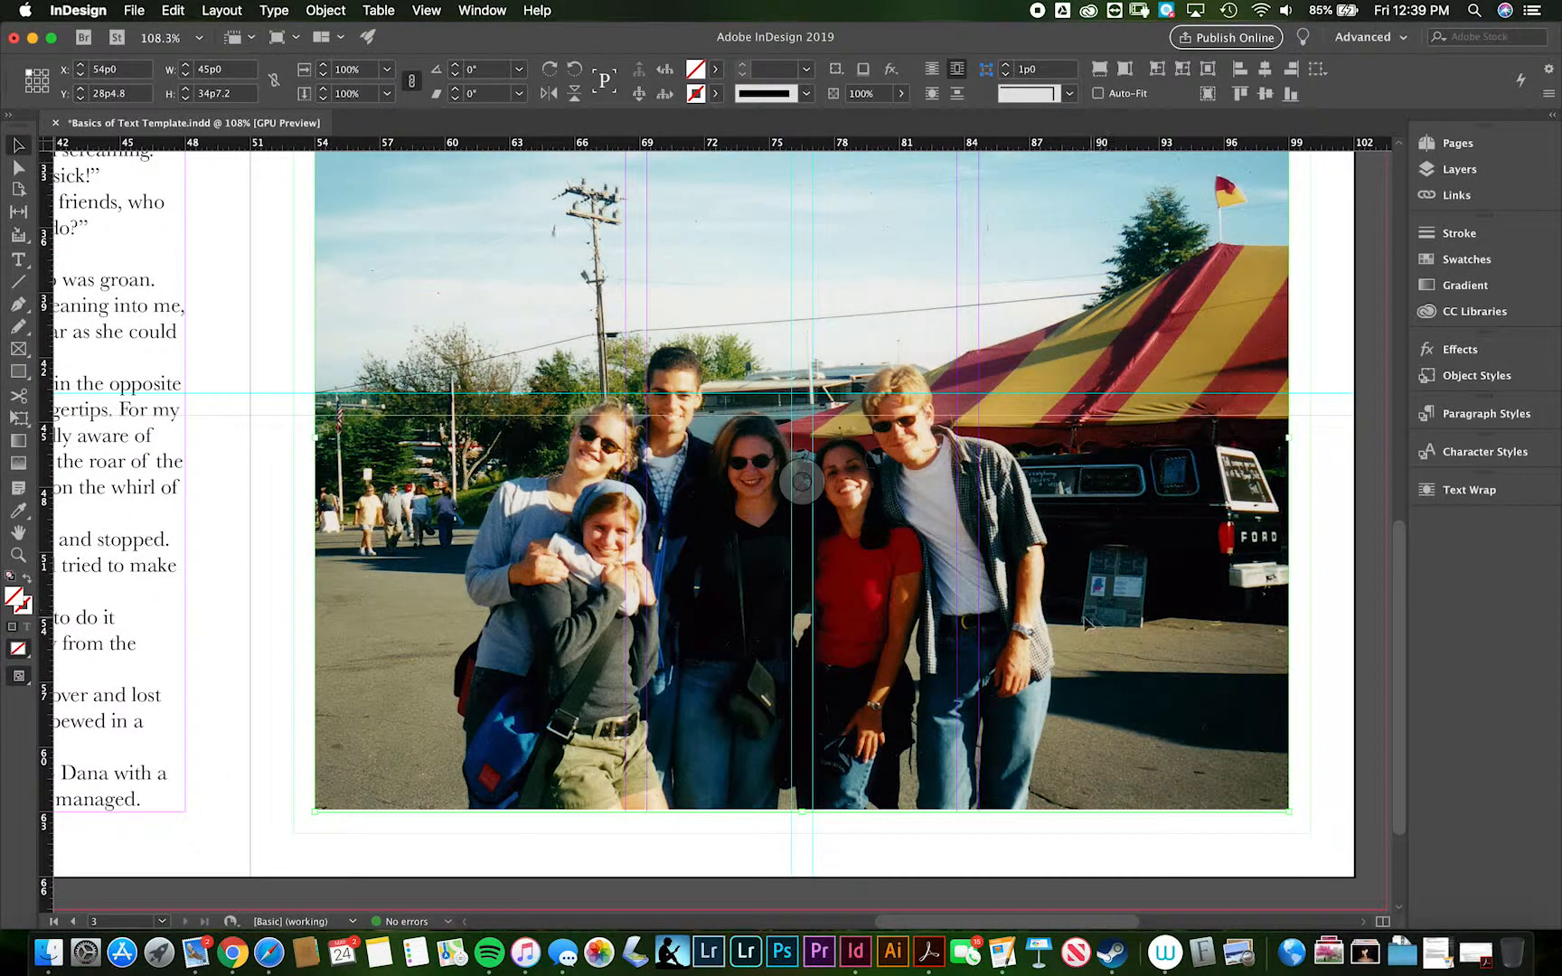
left_click(16, 556)
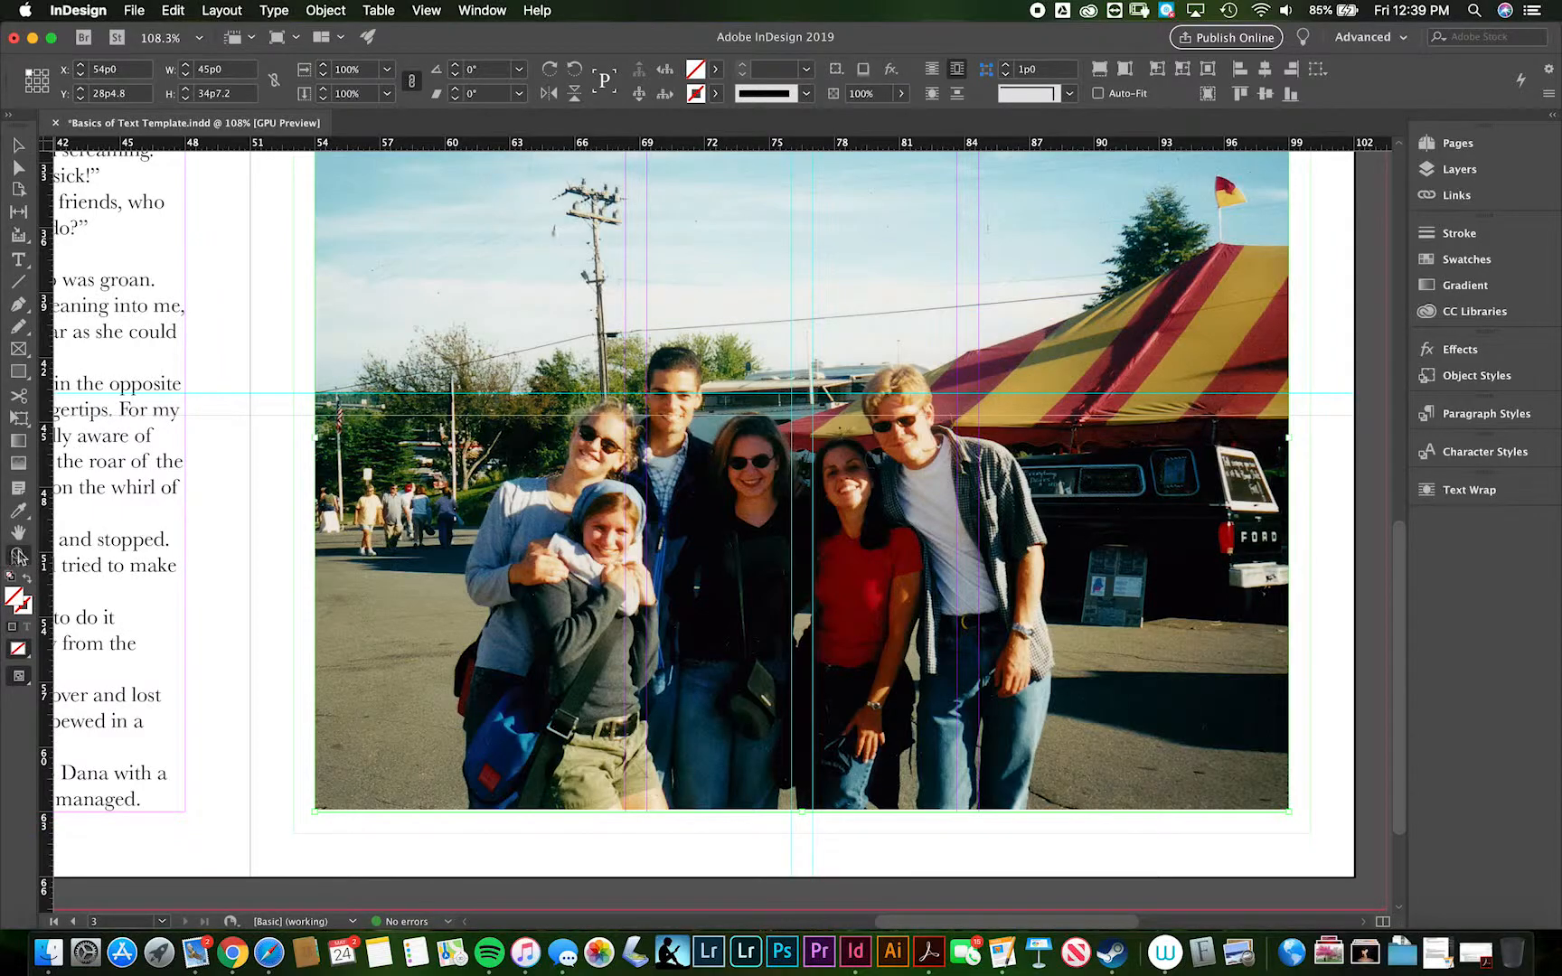
left_click(791, 553)
left_click_drag(791, 553, 611, 540)
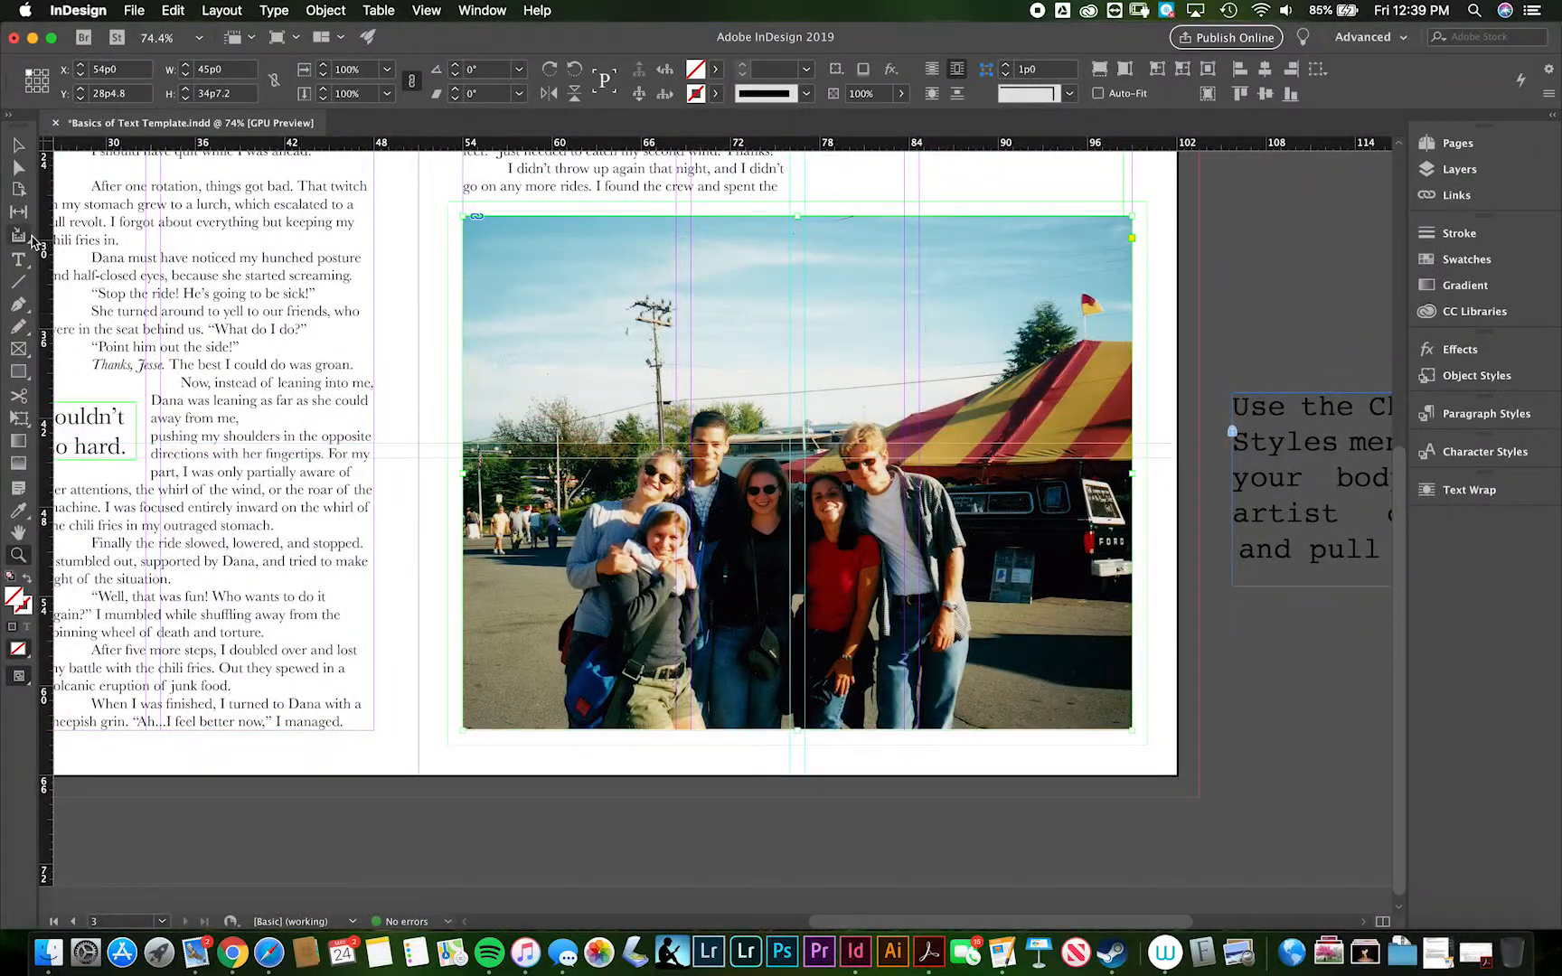
left_click(18, 146)
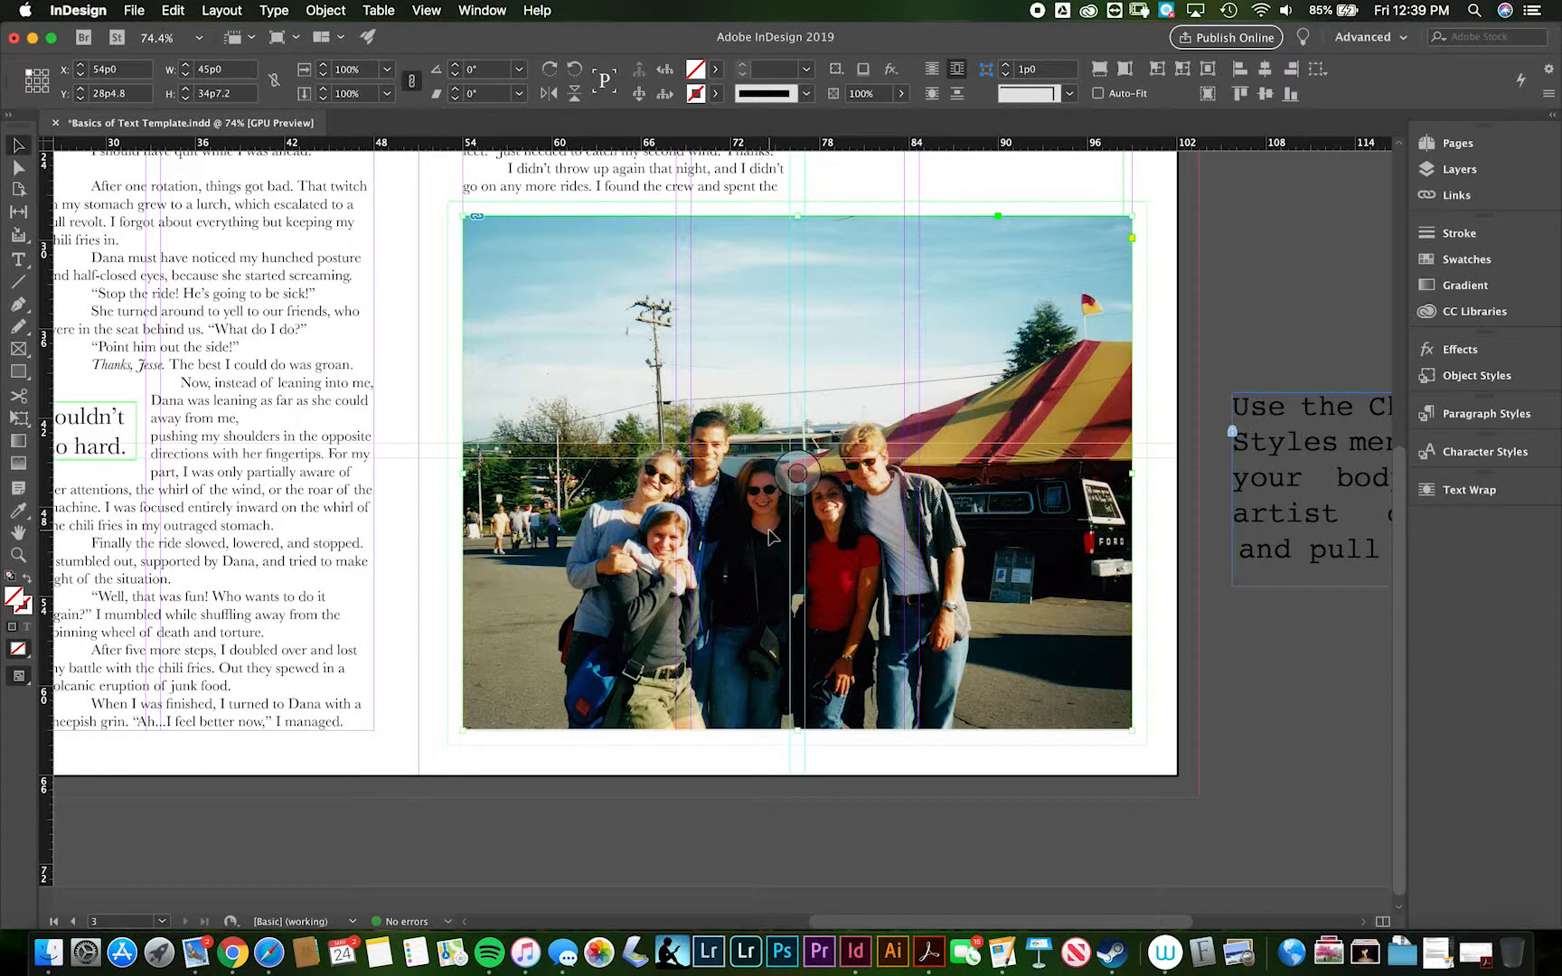
key("Up")
key("Up")
key("Up")
key("Up")
key("Up")
key("Up")
key("Up")
key("Up")
key("Up")
key("Up")
key("Up")
key("Up")
key("Up")
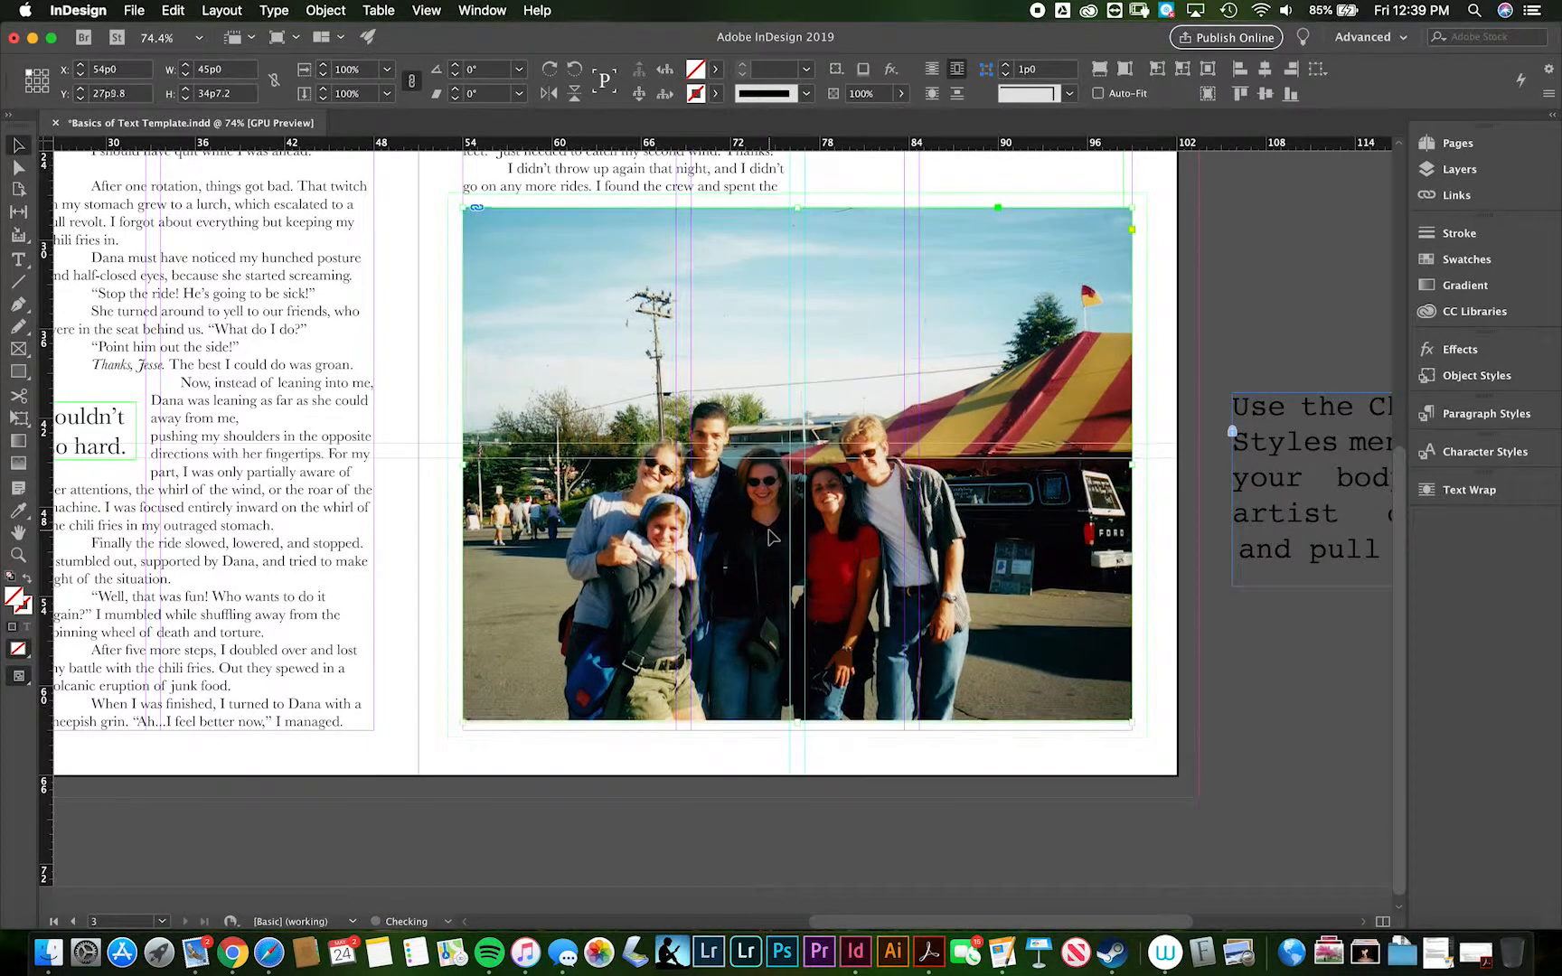
key("Up")
key("Up")
key("Up")
key("Up")
key("Up")
key("Up")
key("Up")
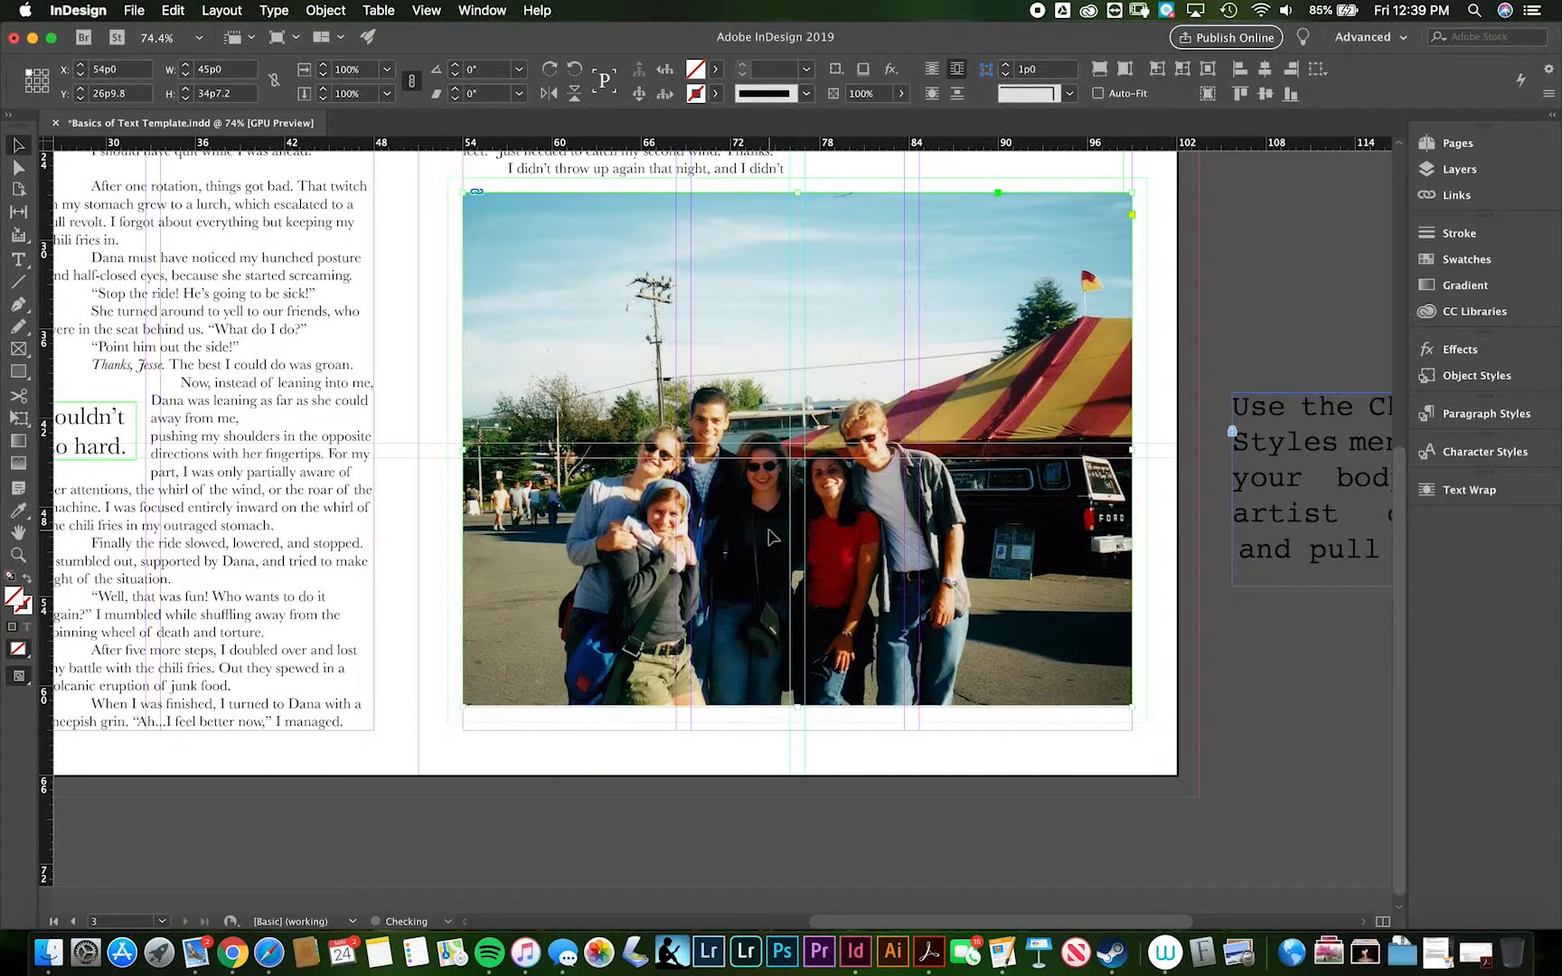
key("Up")
key("Up")
key("Up")
key("Up")
key("Up")
key("Up")
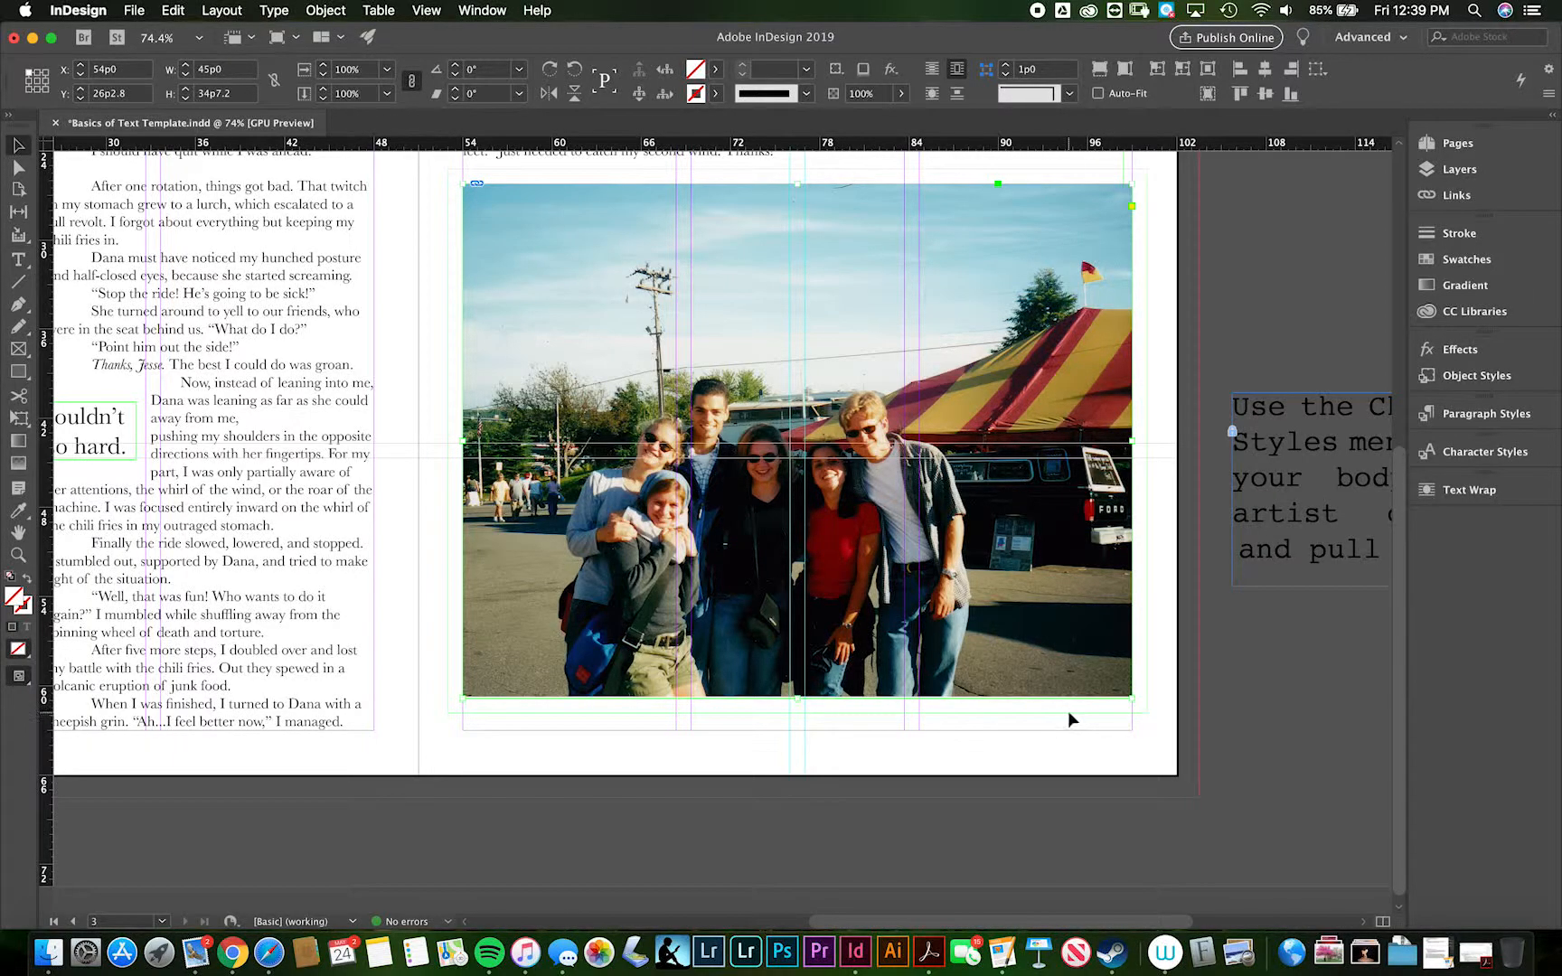
key("Up")
key("Up")
key("Up")
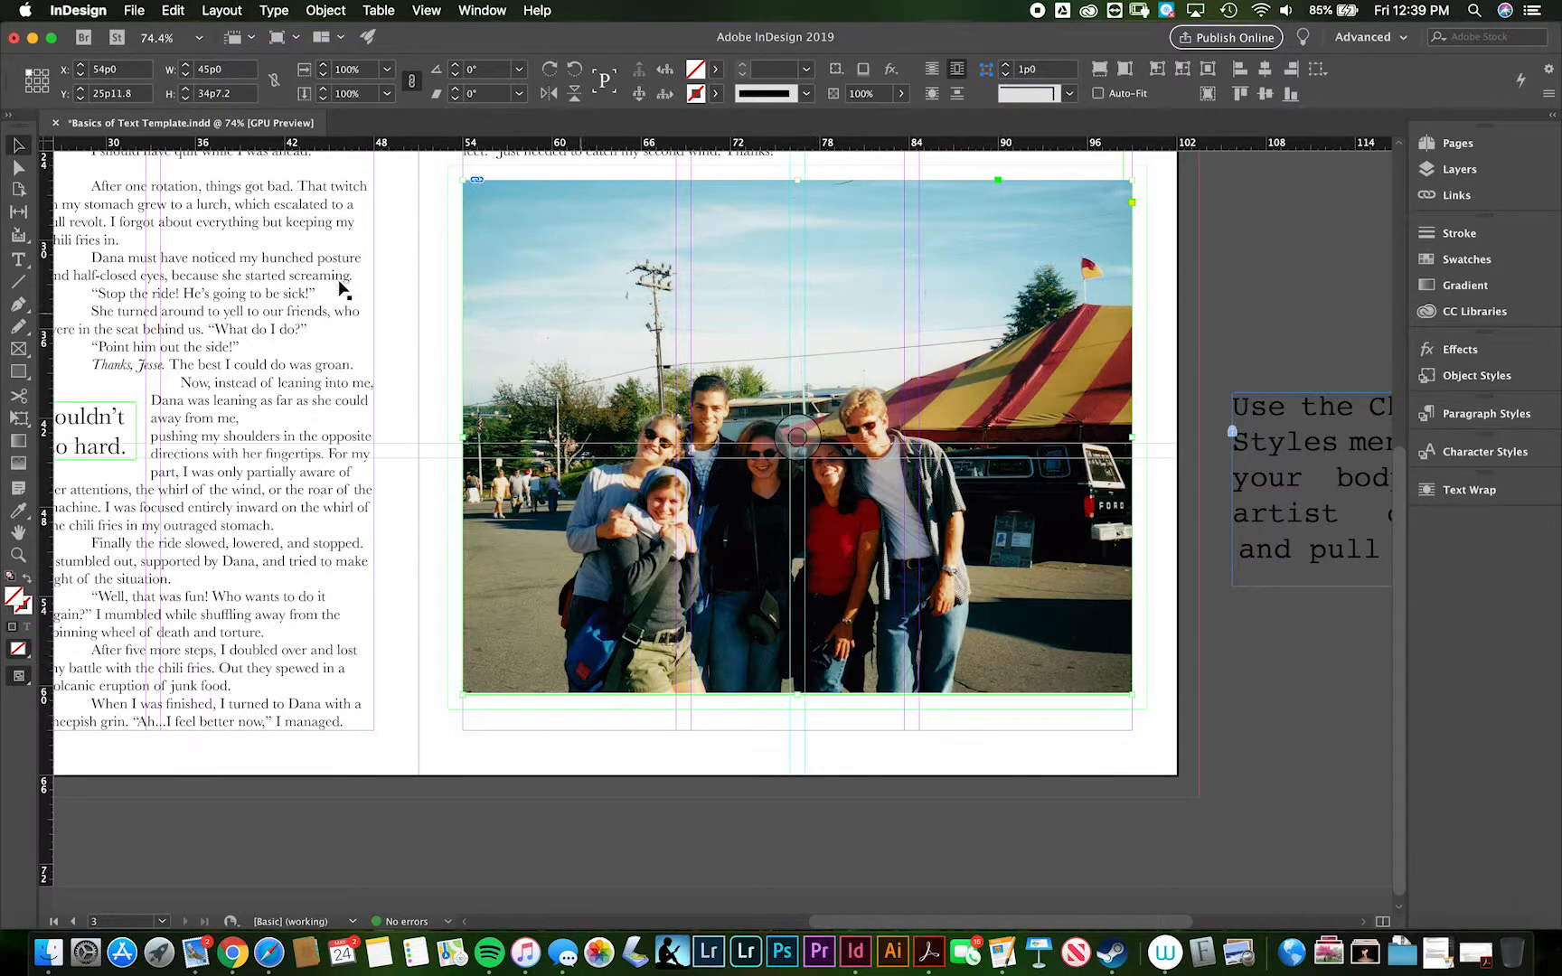
- Draw a credit frame about 16p0 wide and 1p3.6 high below the photo's lower-right corner and make it a text frame
left_click(18, 348)
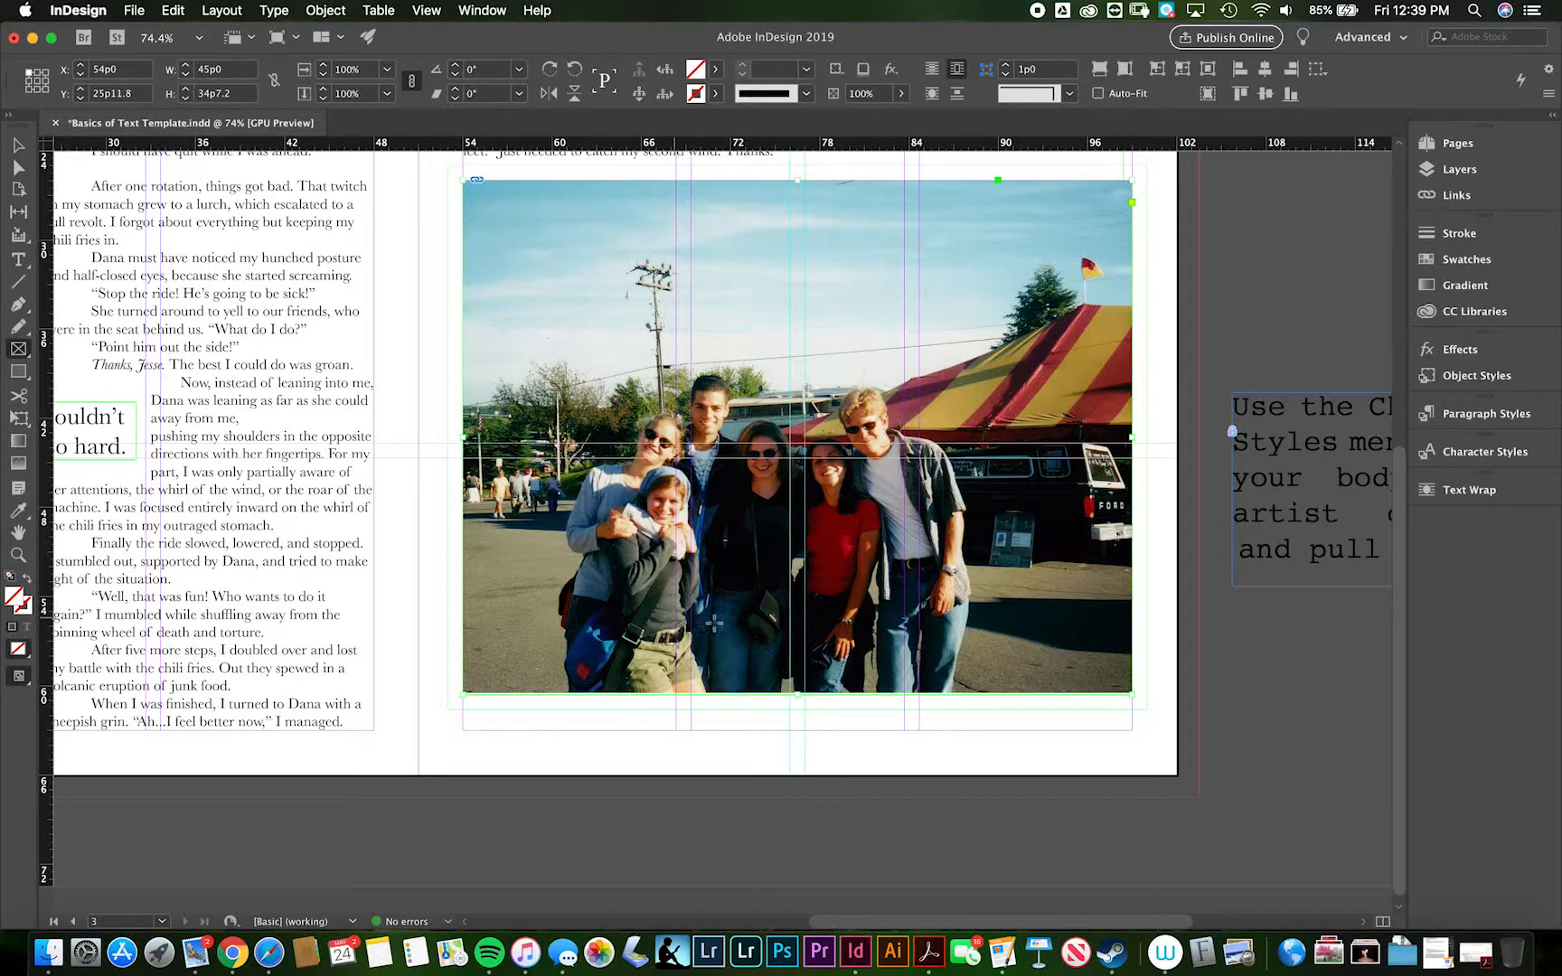
left_click_drag(893, 712, 1132, 730)
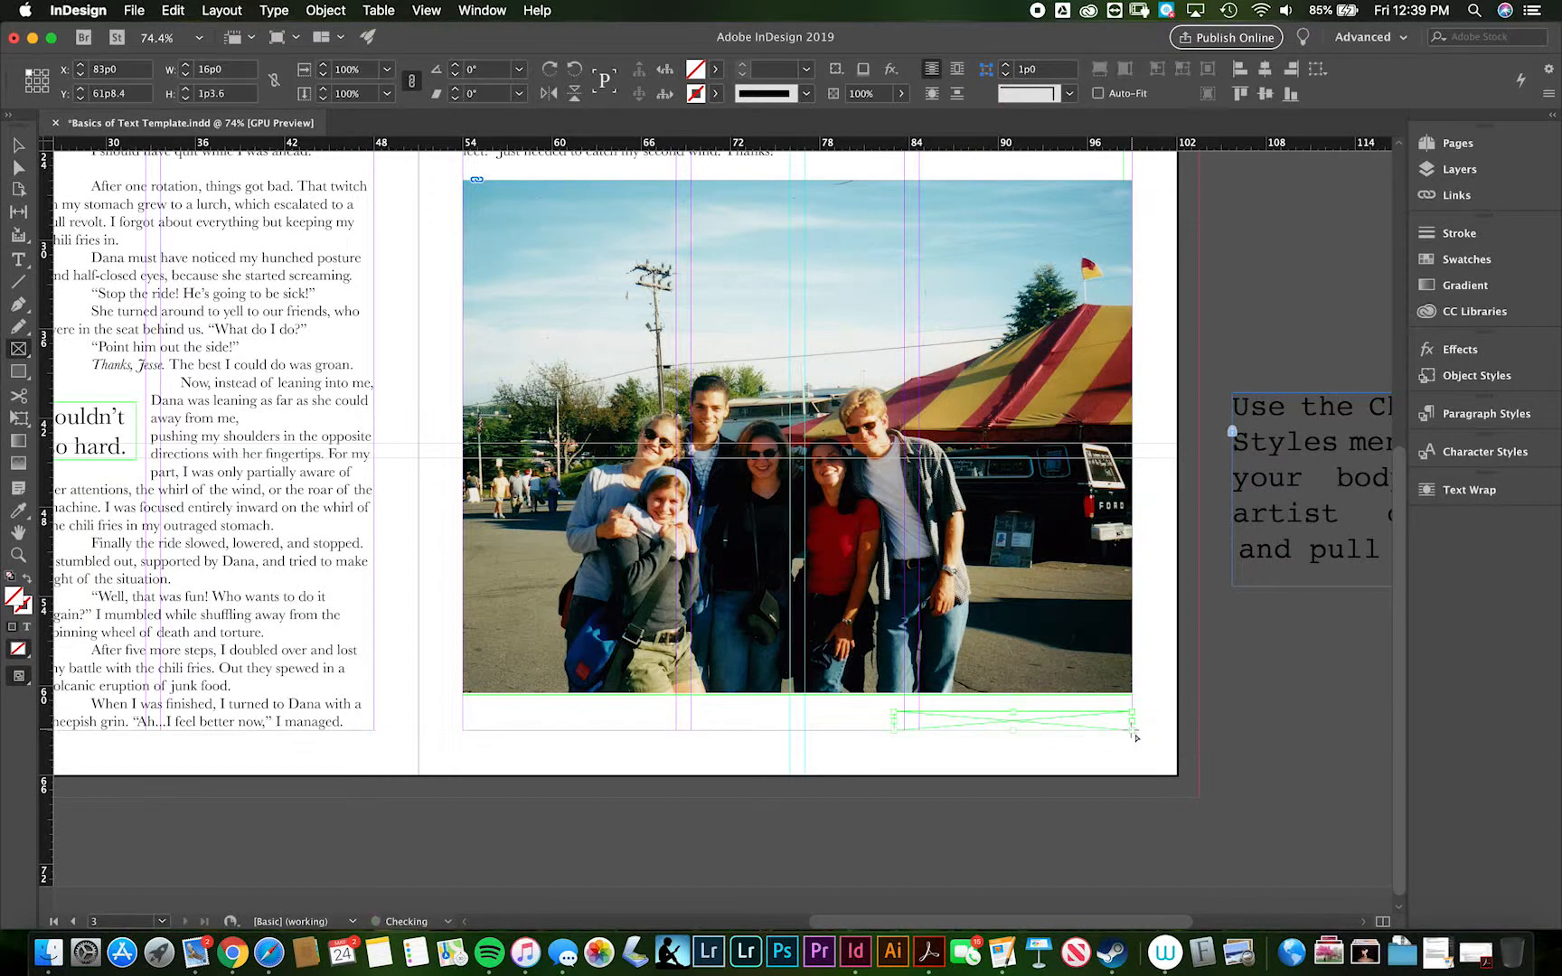
key("t")
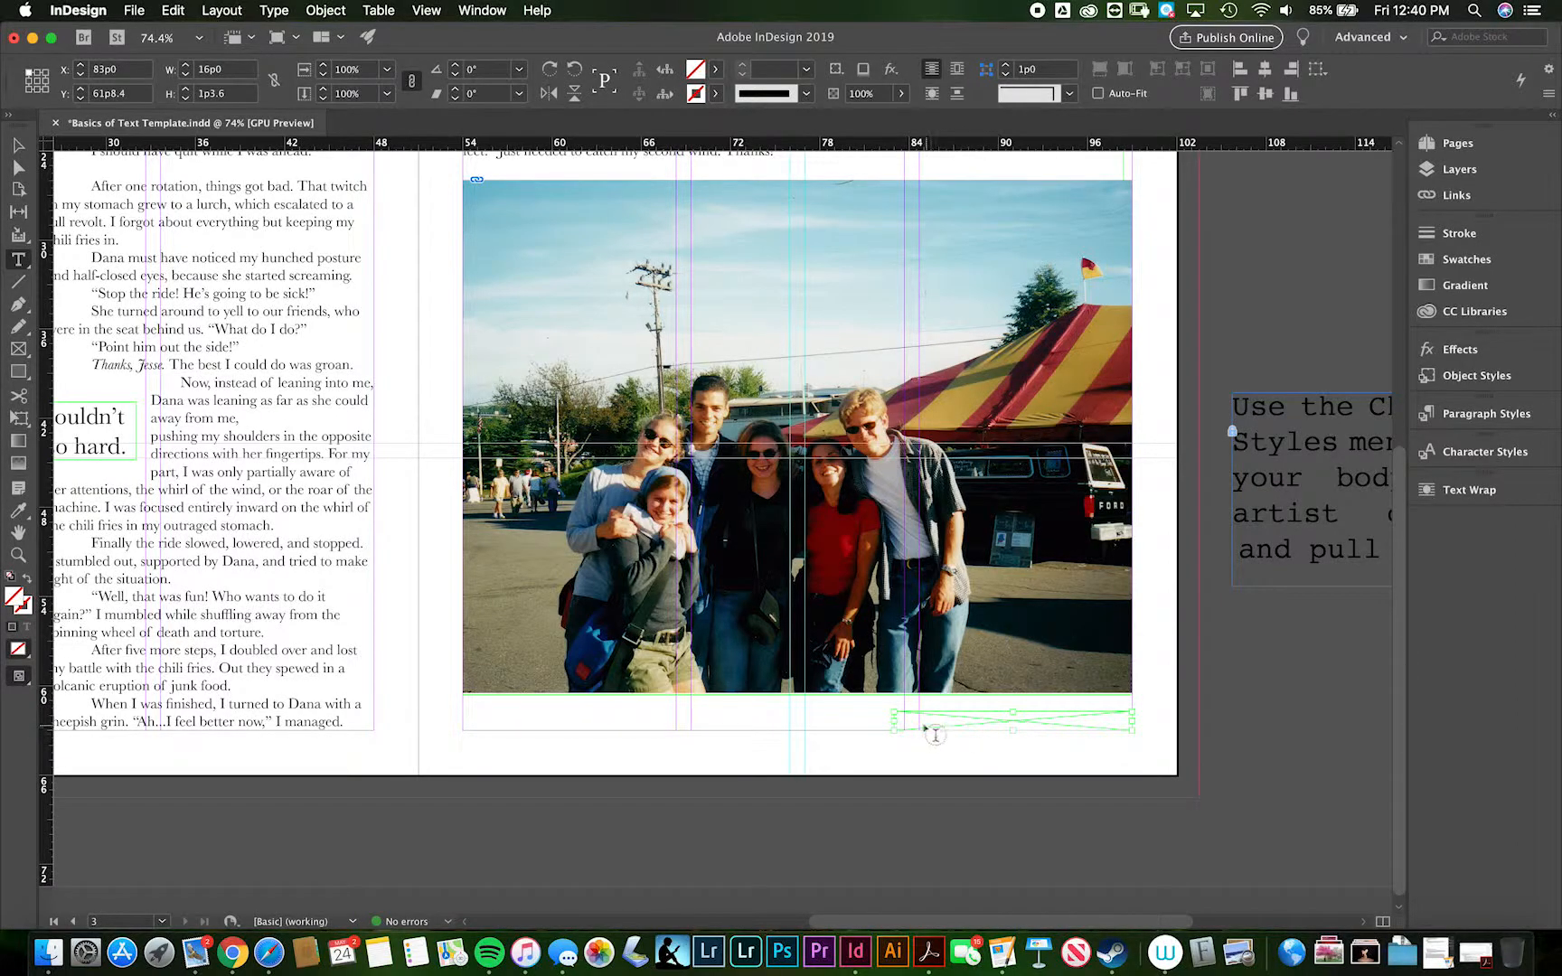
left_click(917, 720)
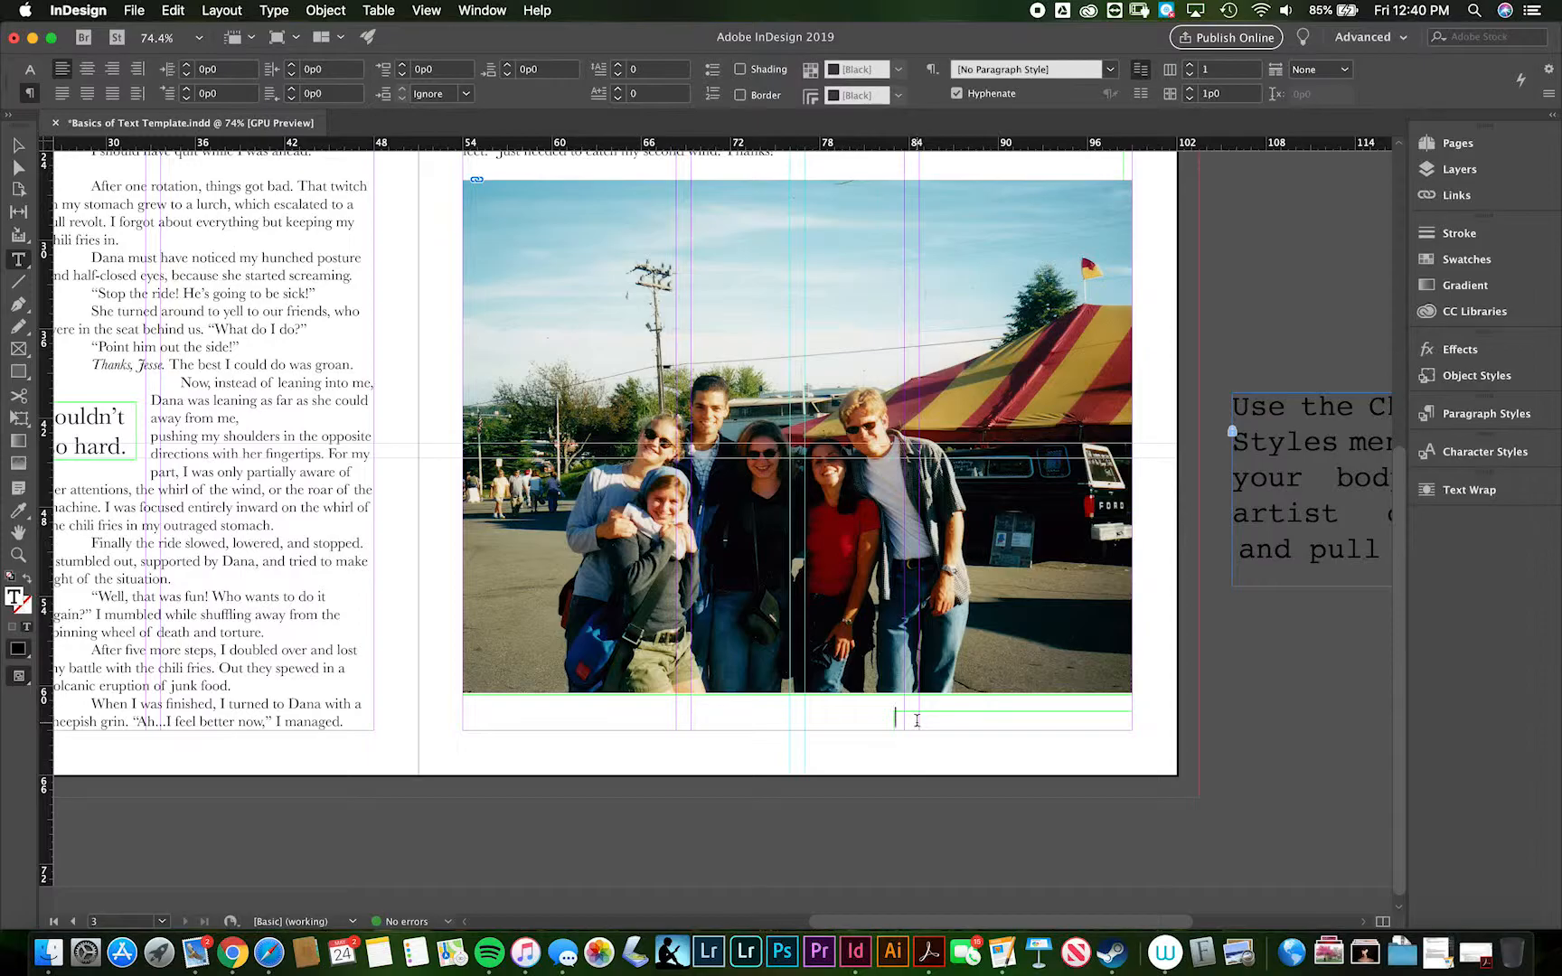
- Check the artist credit format guide beside the spread and enter the artist's full name in the credit frame
scroll(917, 720, "right", 10)
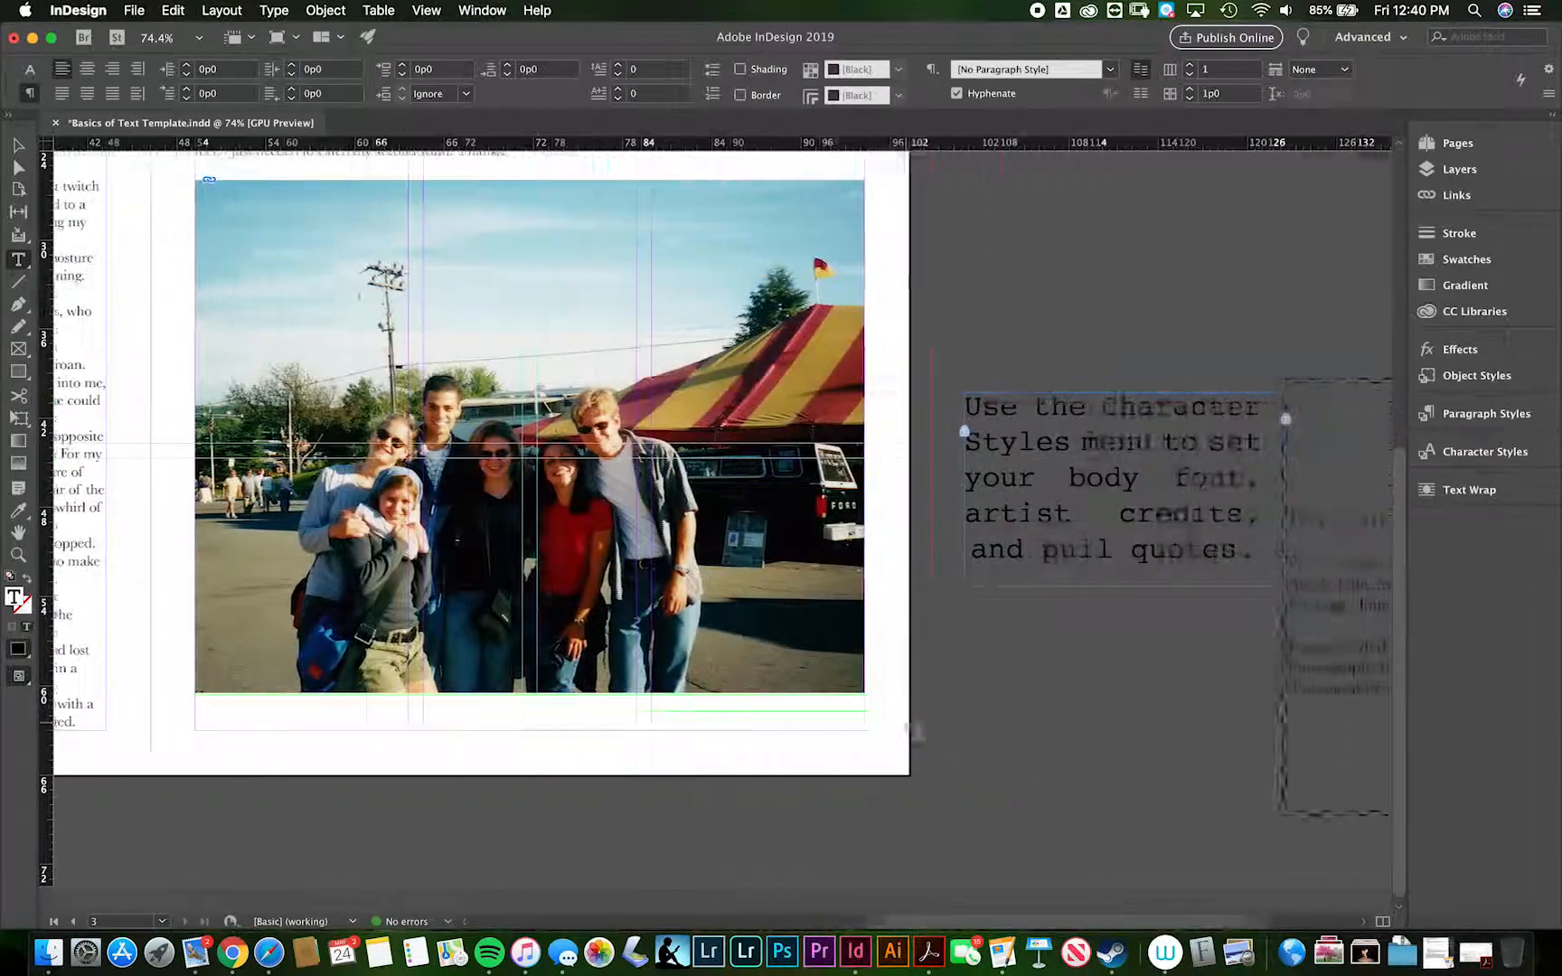
scroll(1103, 599, "right", 2)
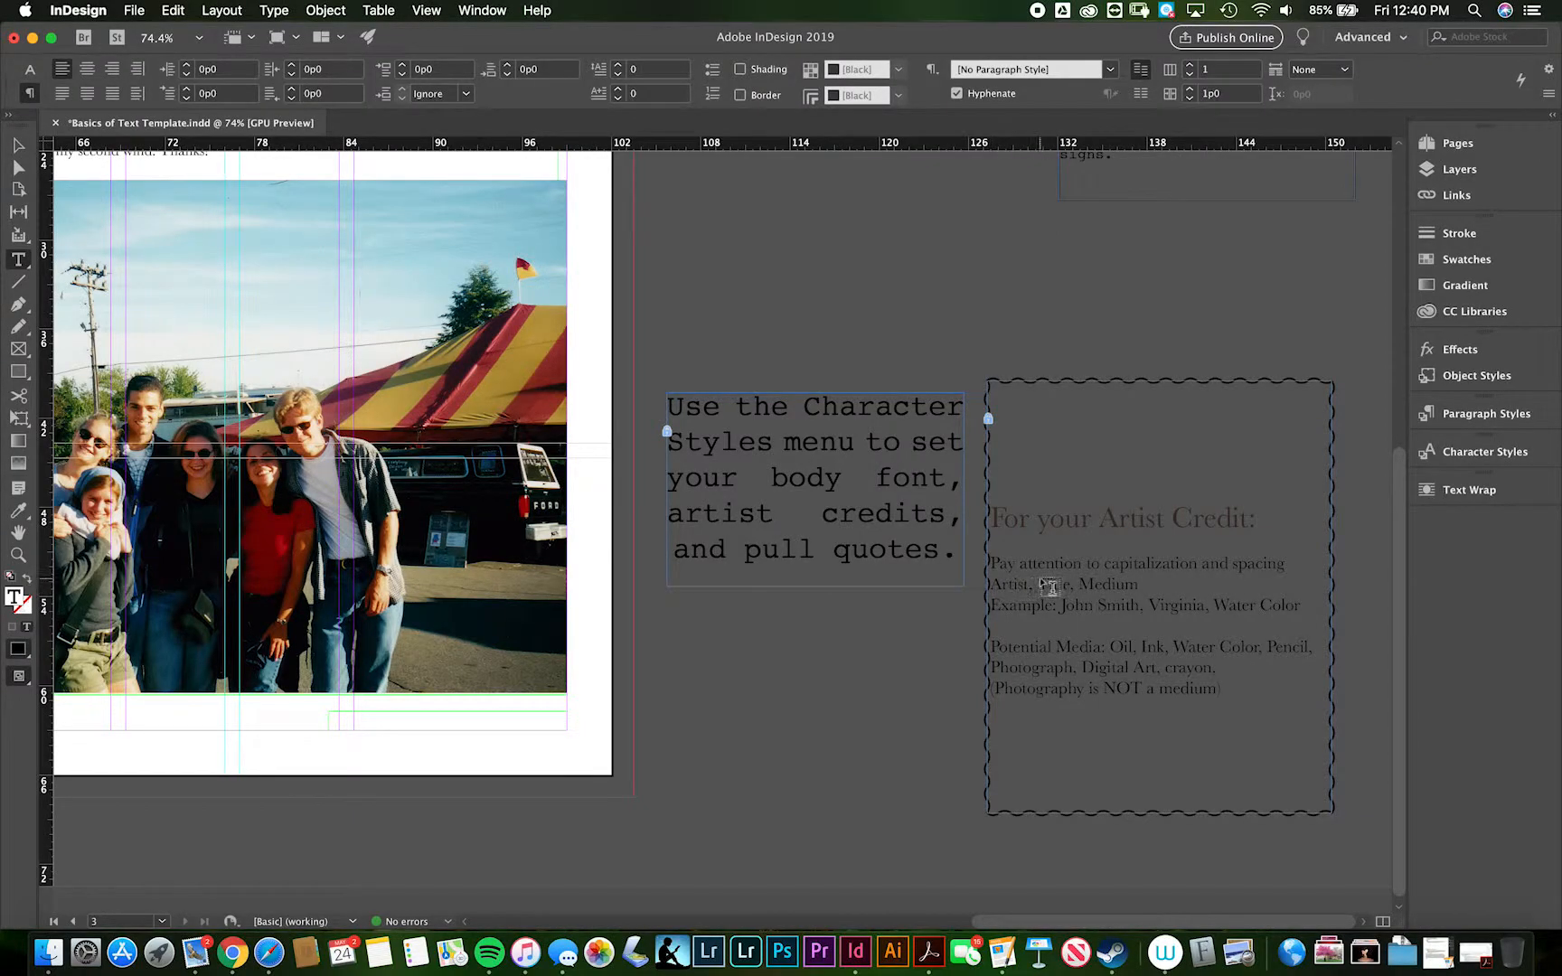
left_click(349, 720)
type("Jesse Sullivan")
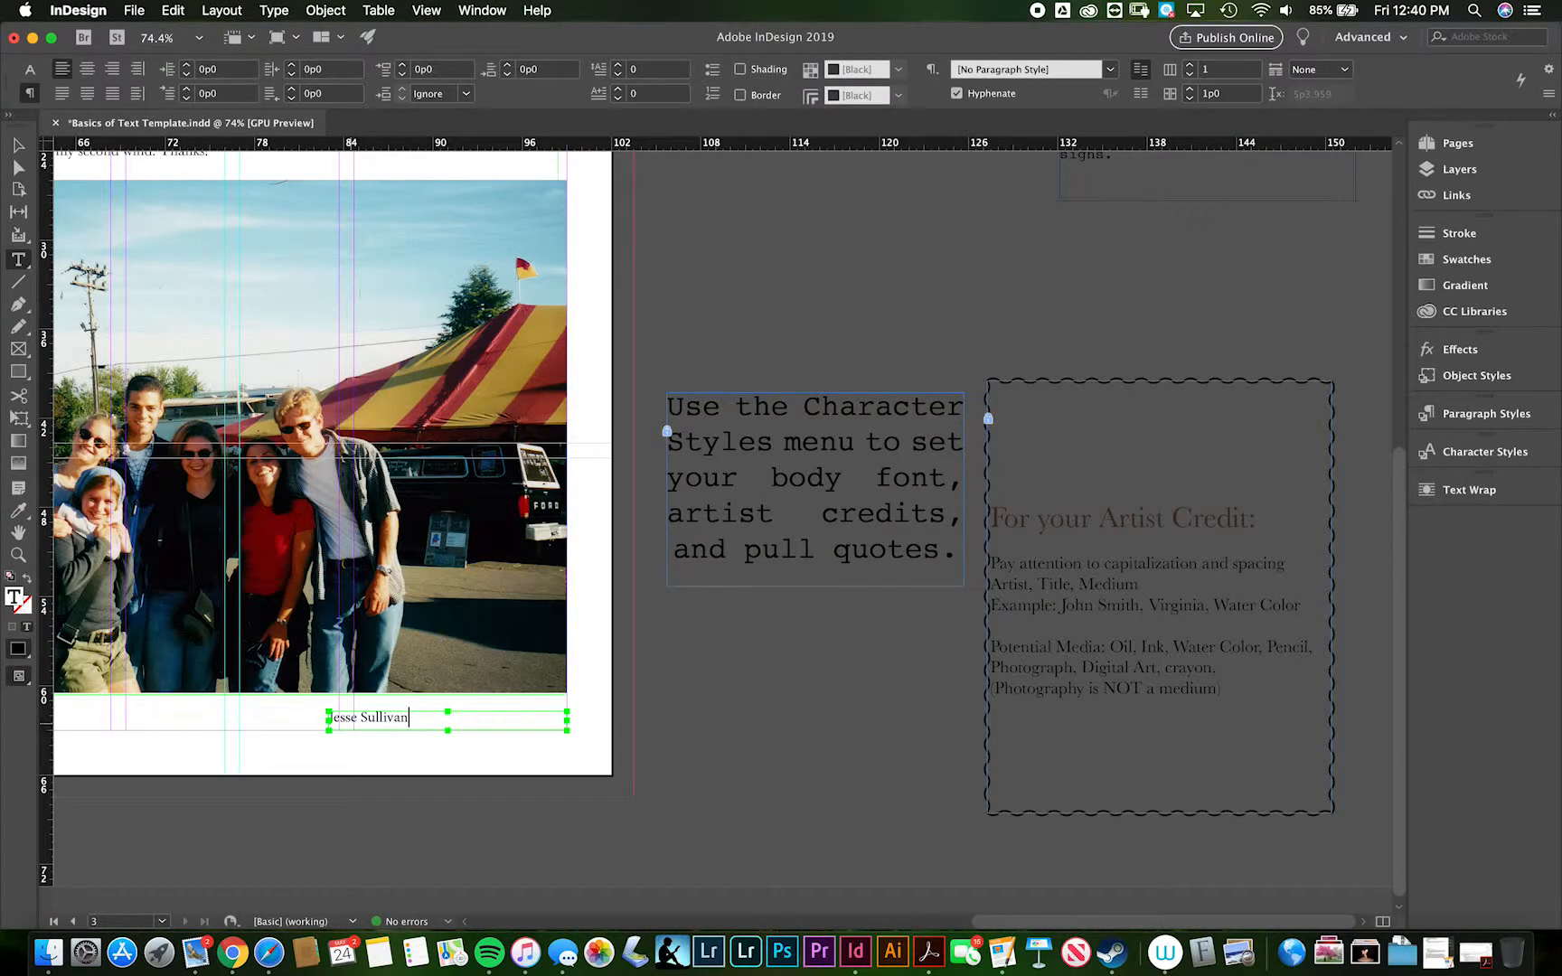
- Switch to Finder and open the 3. Basics of Text folder inside Learning the Software
key("super+Tab")
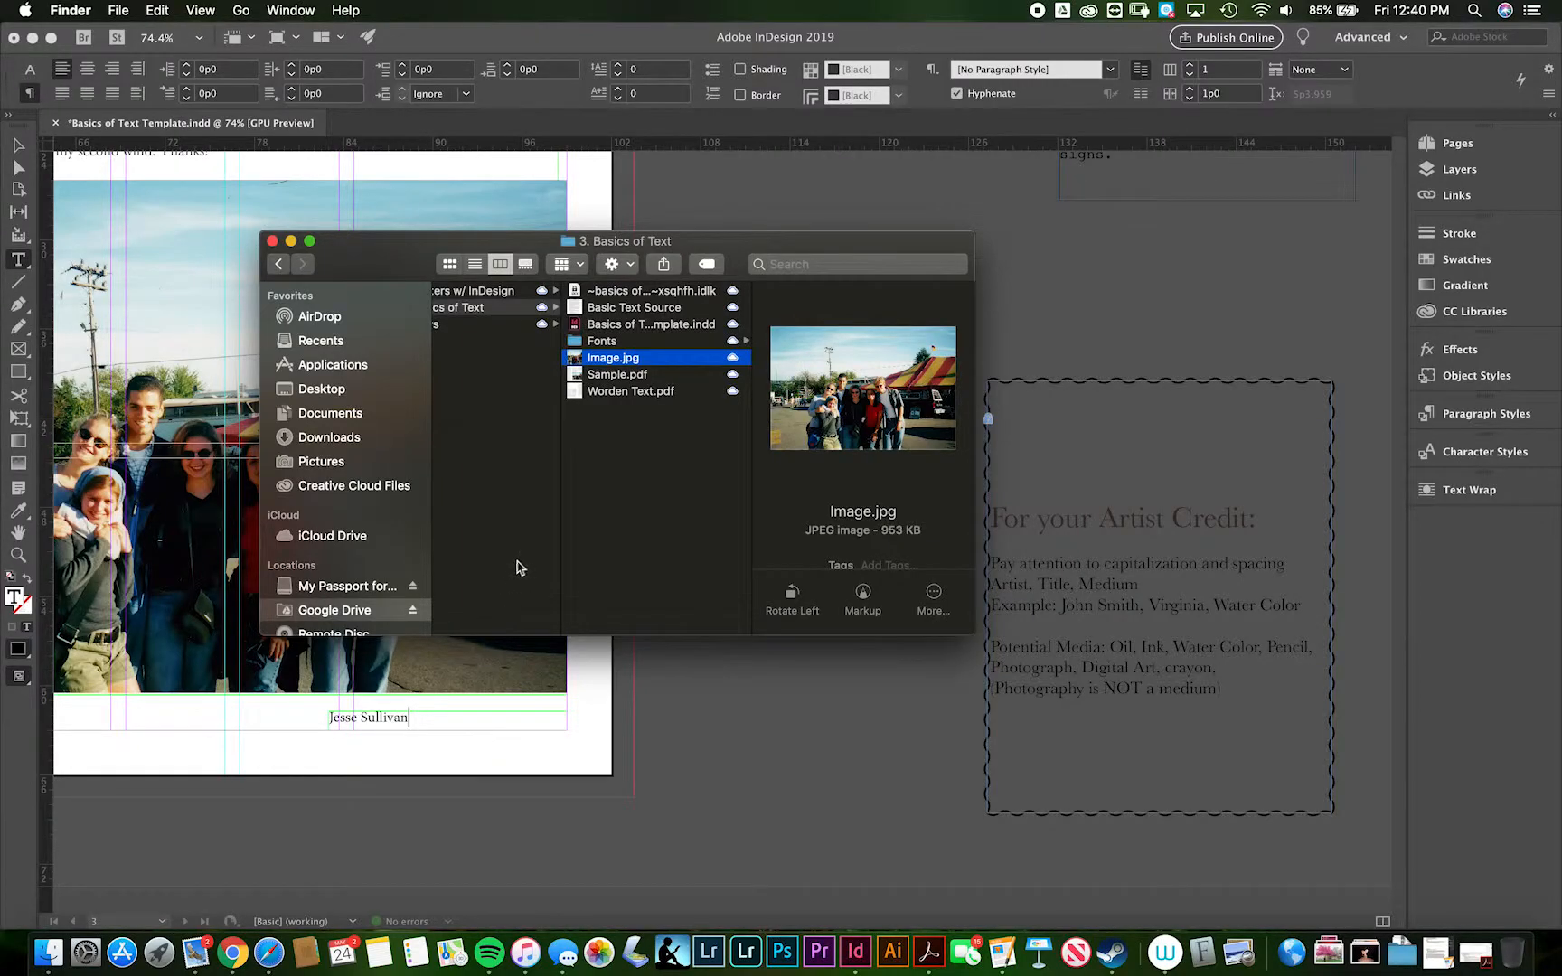
scroll(516, 562, "left", 5)
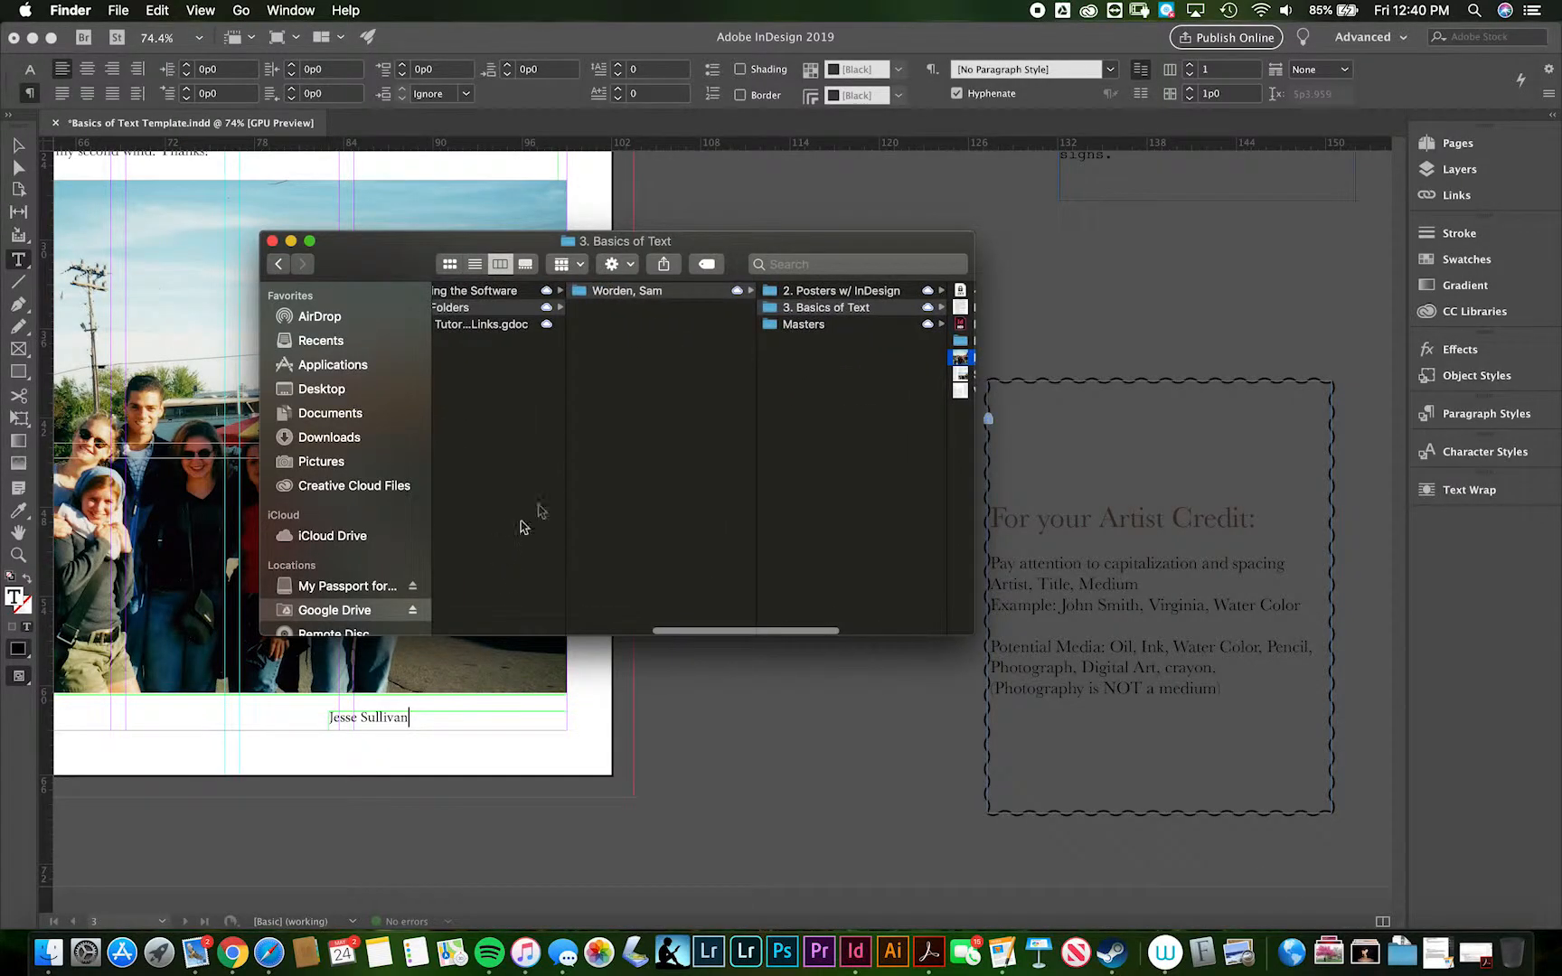
left_click(788, 327)
scroll(687, 327, "left", 5)
left_click(571, 307)
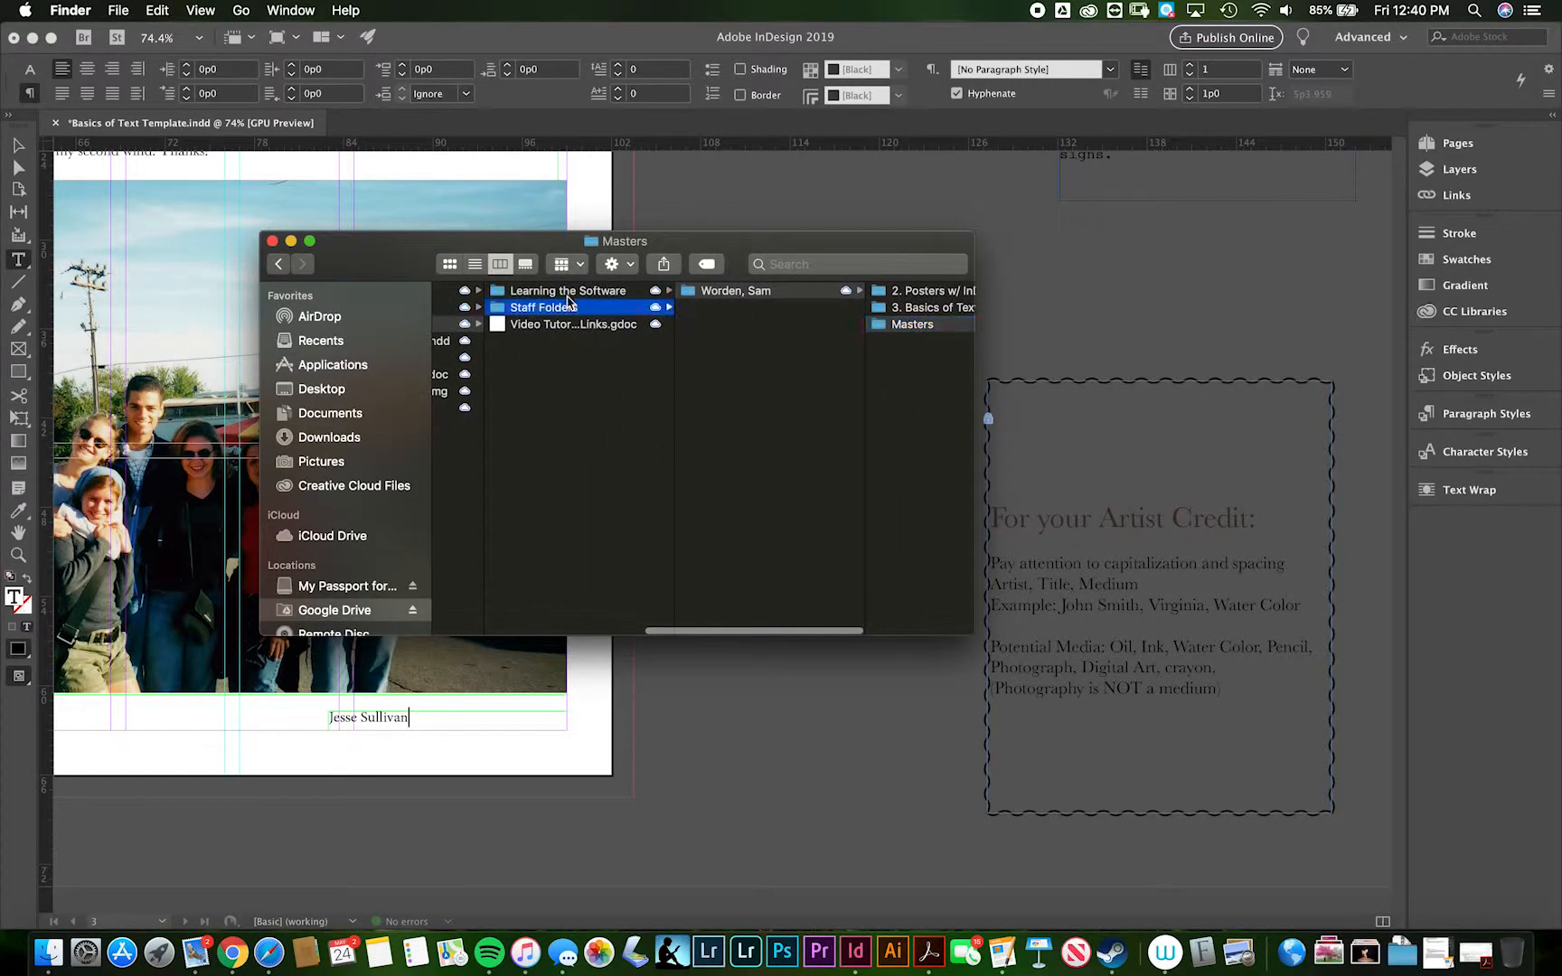
left_click(578, 292)
left_click(732, 324)
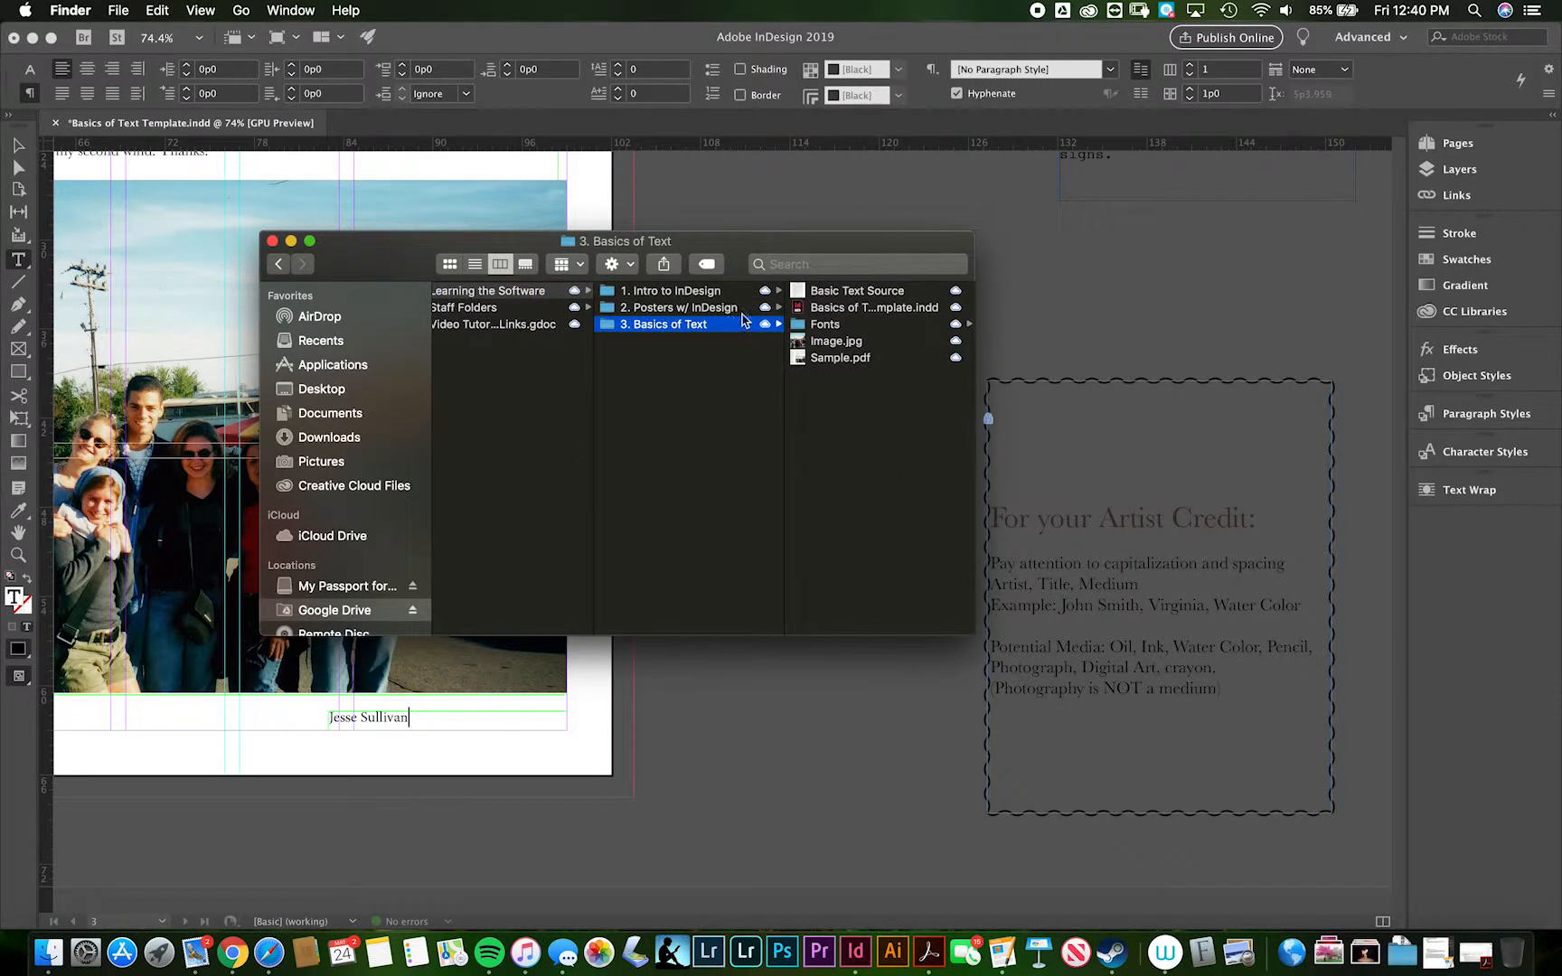
- Rename Image.jpg as the artist's full name followed by "The Calm Before the Storm Photograph", keeping the .jpg extension
left_click(836, 343)
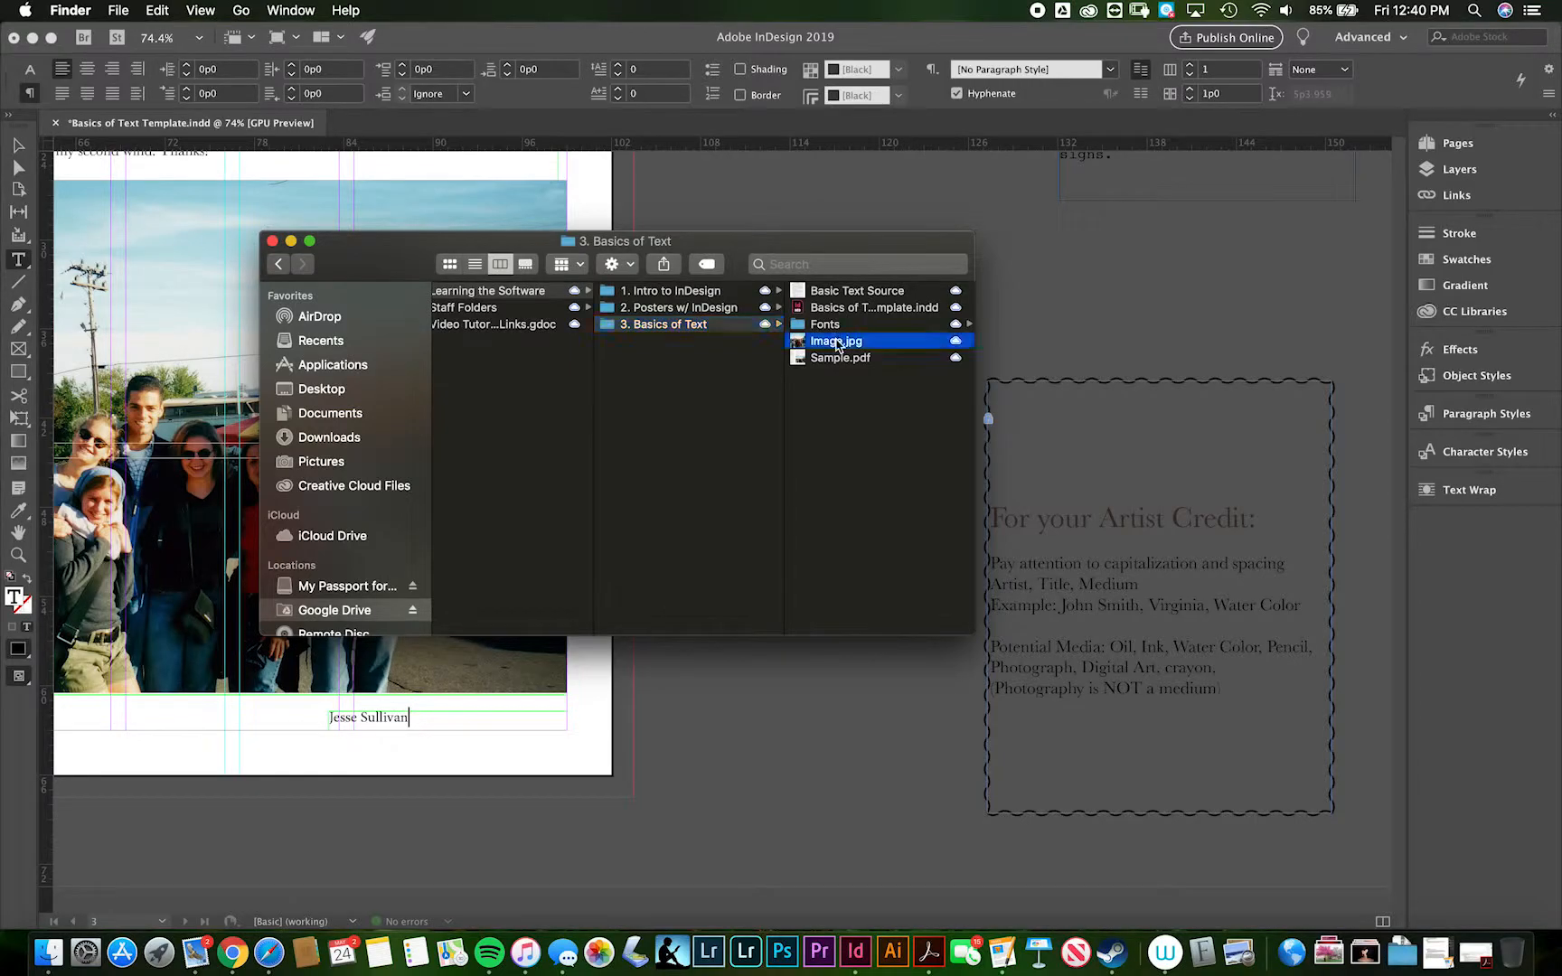
left_click(603, 343)
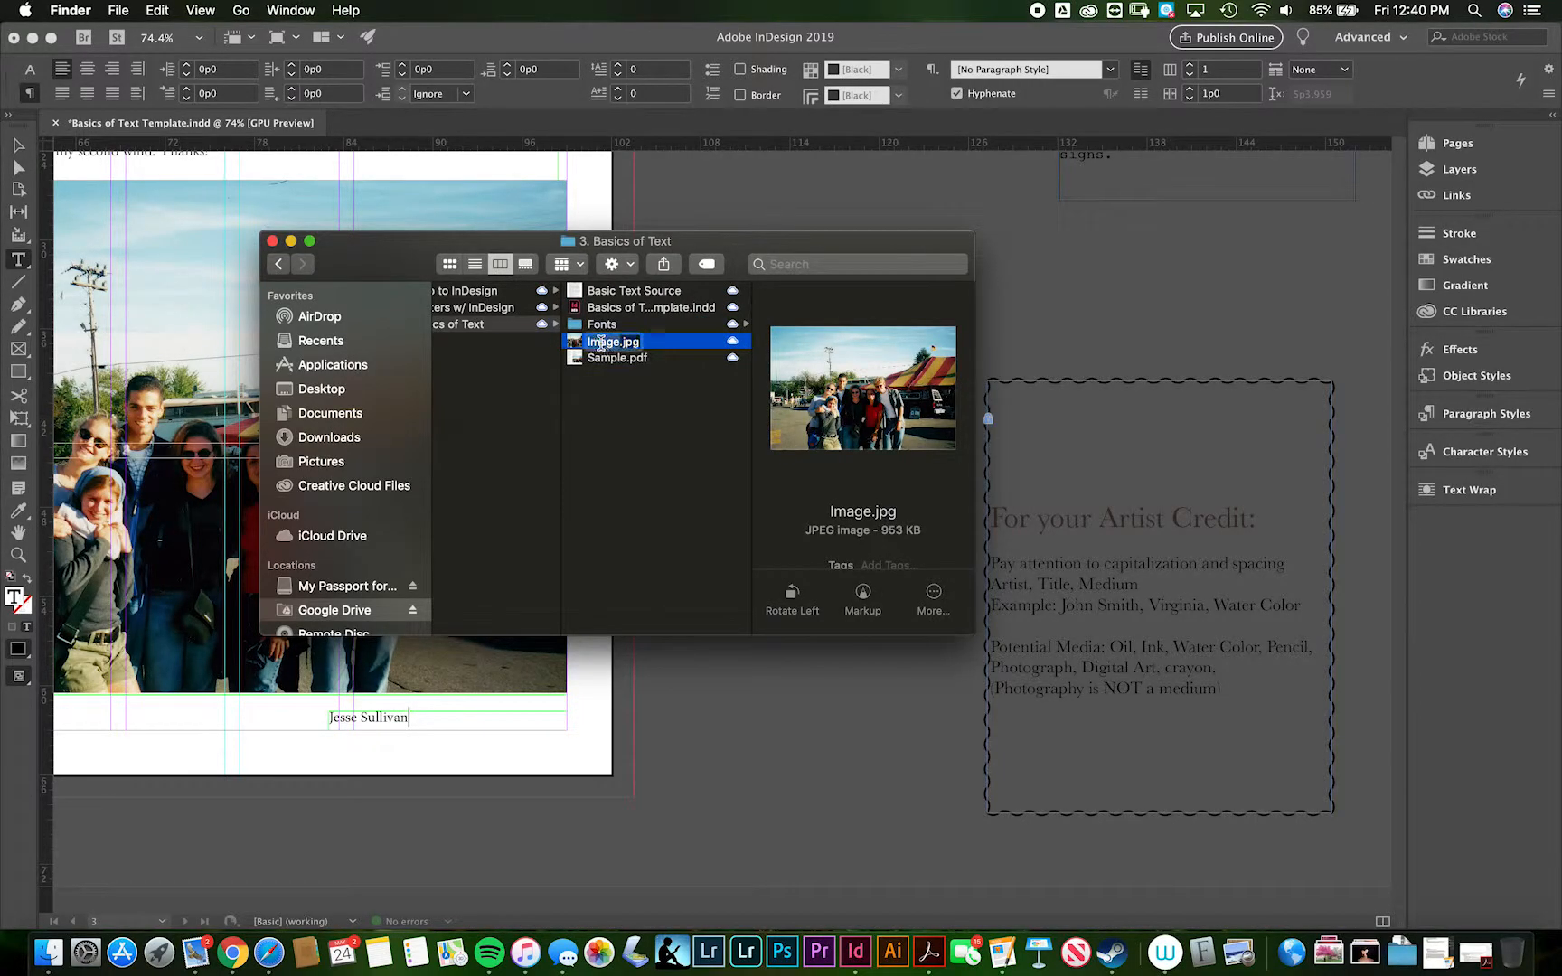
type("Jesse Sullivan Calm Before the Th")
key("BackSpace")
key("BackSpace")
type("Storm Photograph")
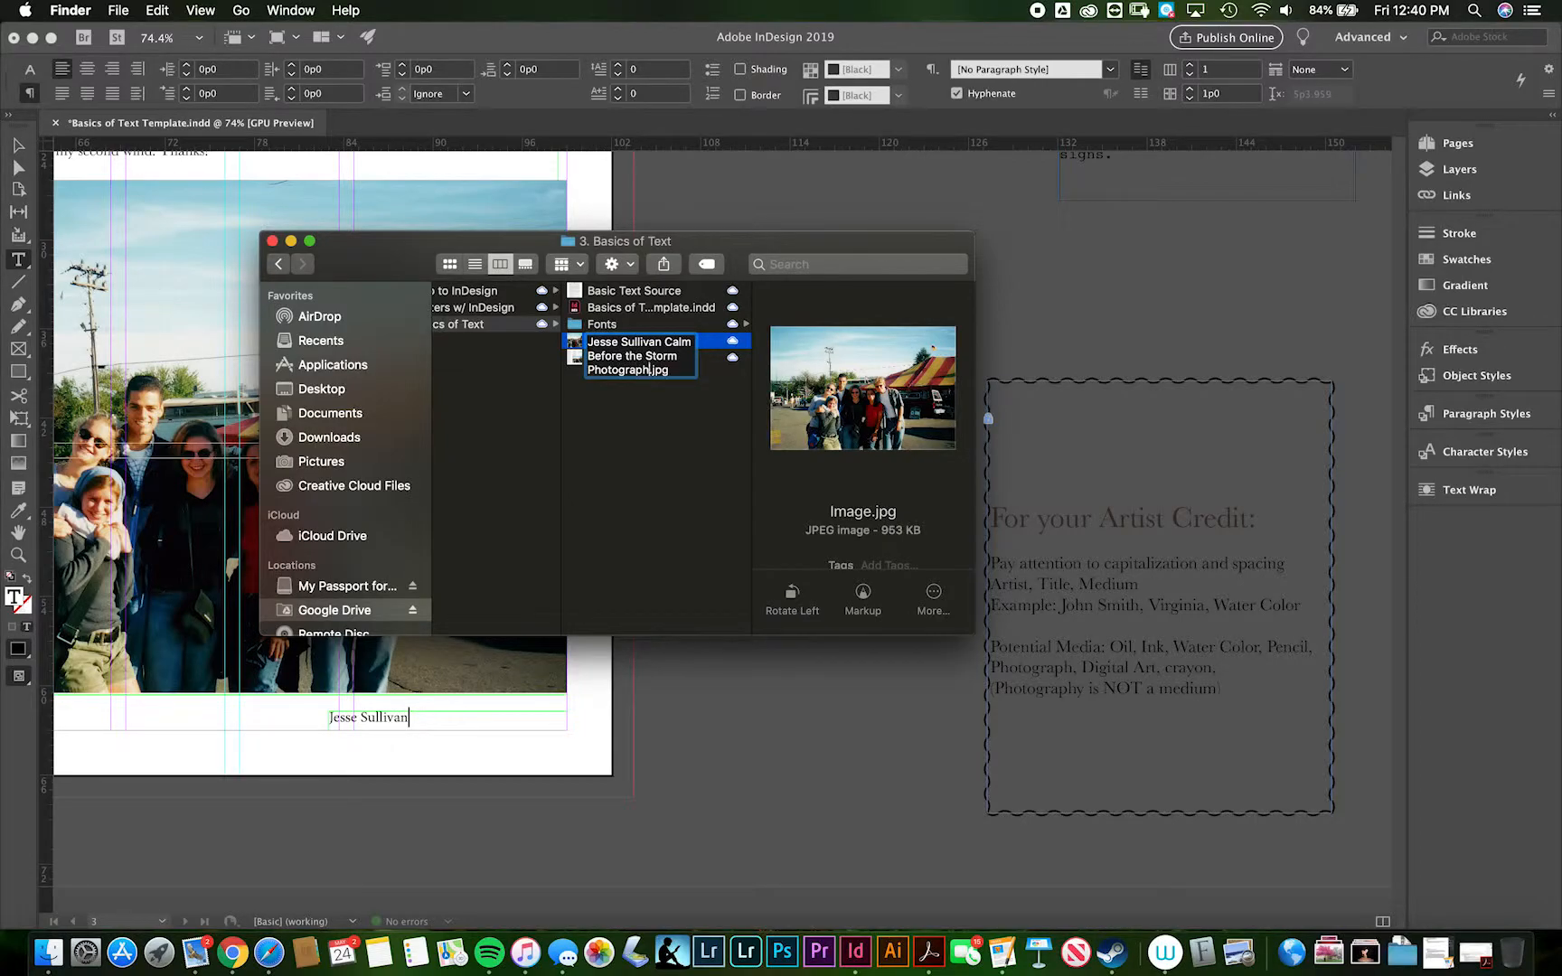
left_click(662, 343)
type("The")
left_click(670, 410)
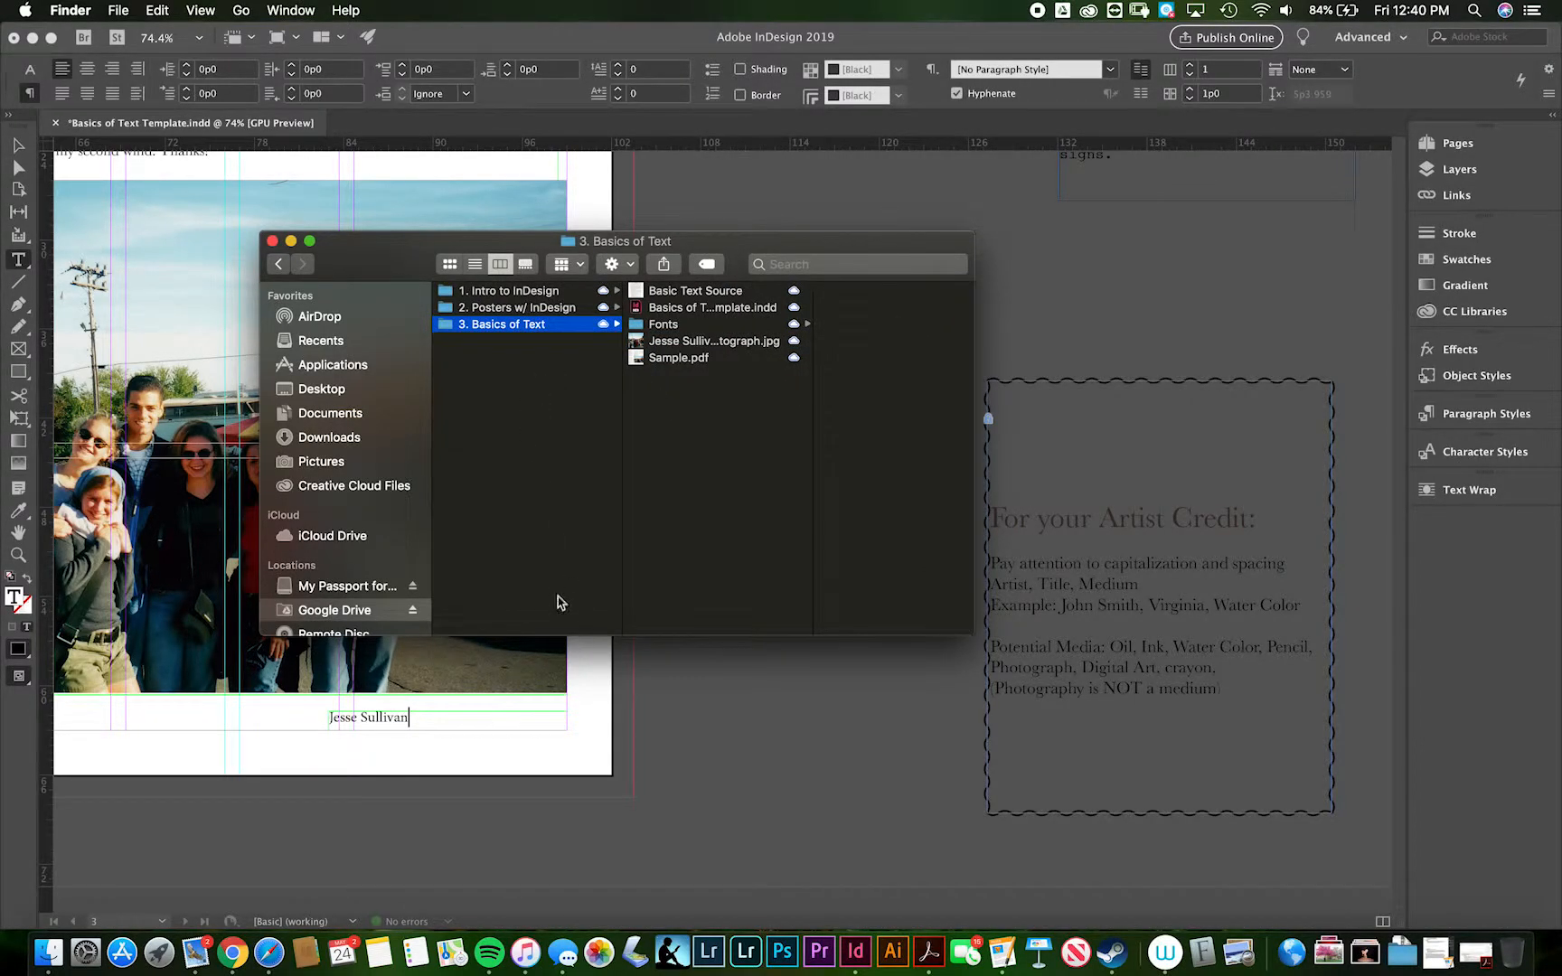
- Return to InDesign and complete the credit after the artist's name with ", The Calm Before the Storm, Photograph"
left_click(427, 715)
type(",")
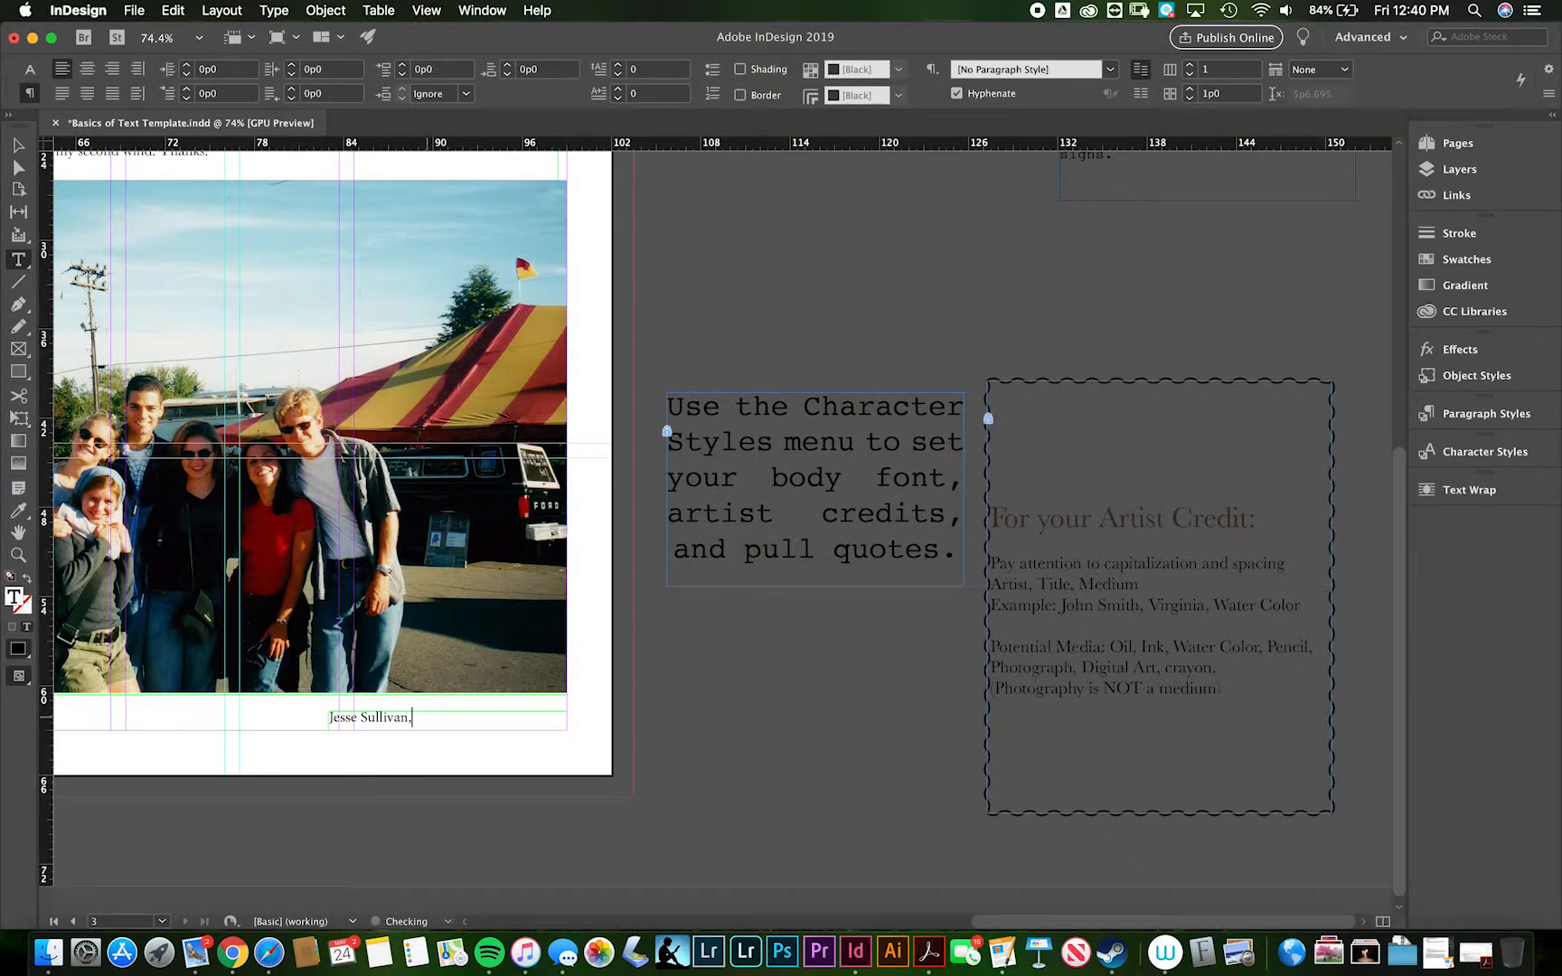
type(" The Calm Before the Storm")
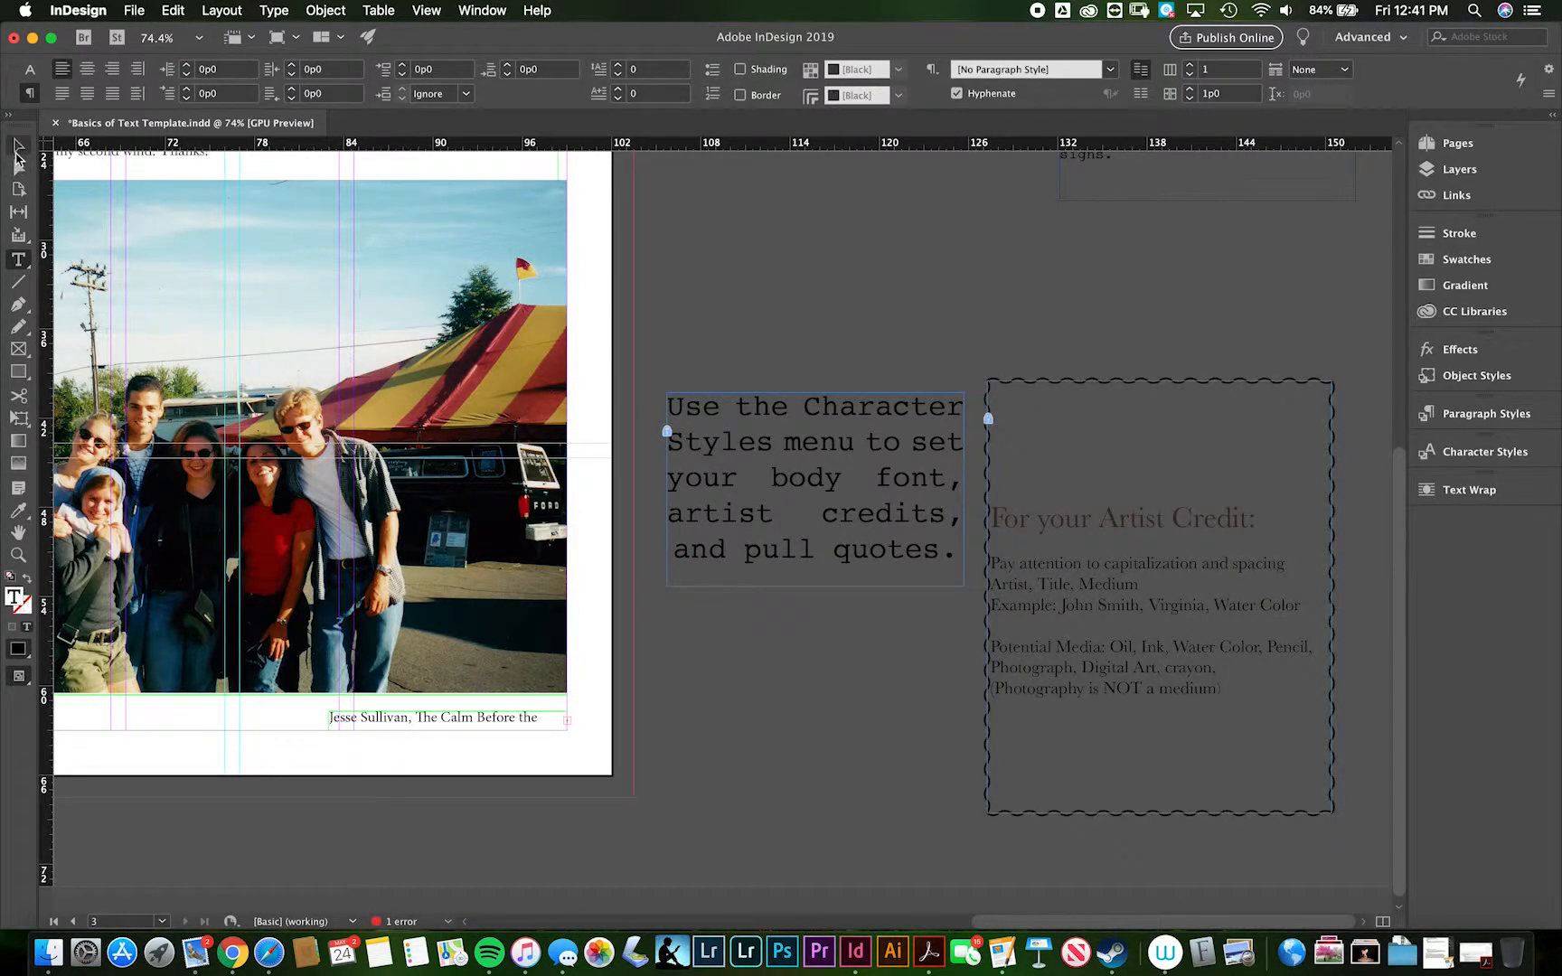
- Widen the credit frame leftward to about 33p1.2 to hold the full credit, and fit the frame to its content
left_click(18, 145)
scroll(331, 723, "left", 5)
scroll(330, 723, "up", 1)
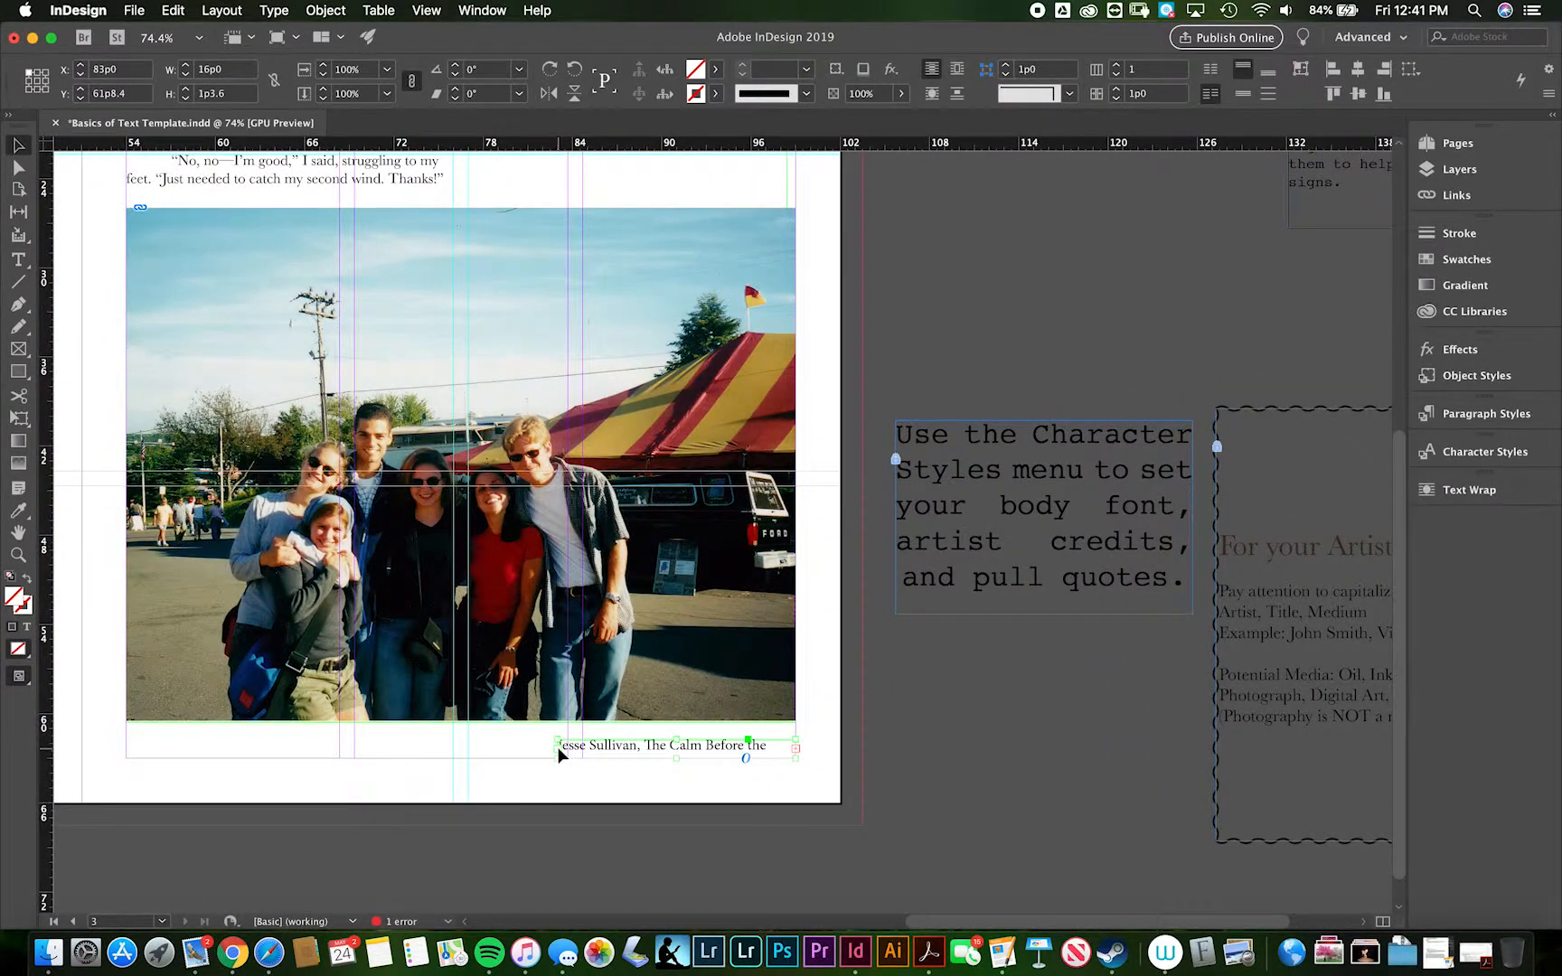
left_click_drag(556, 754, 303, 755)
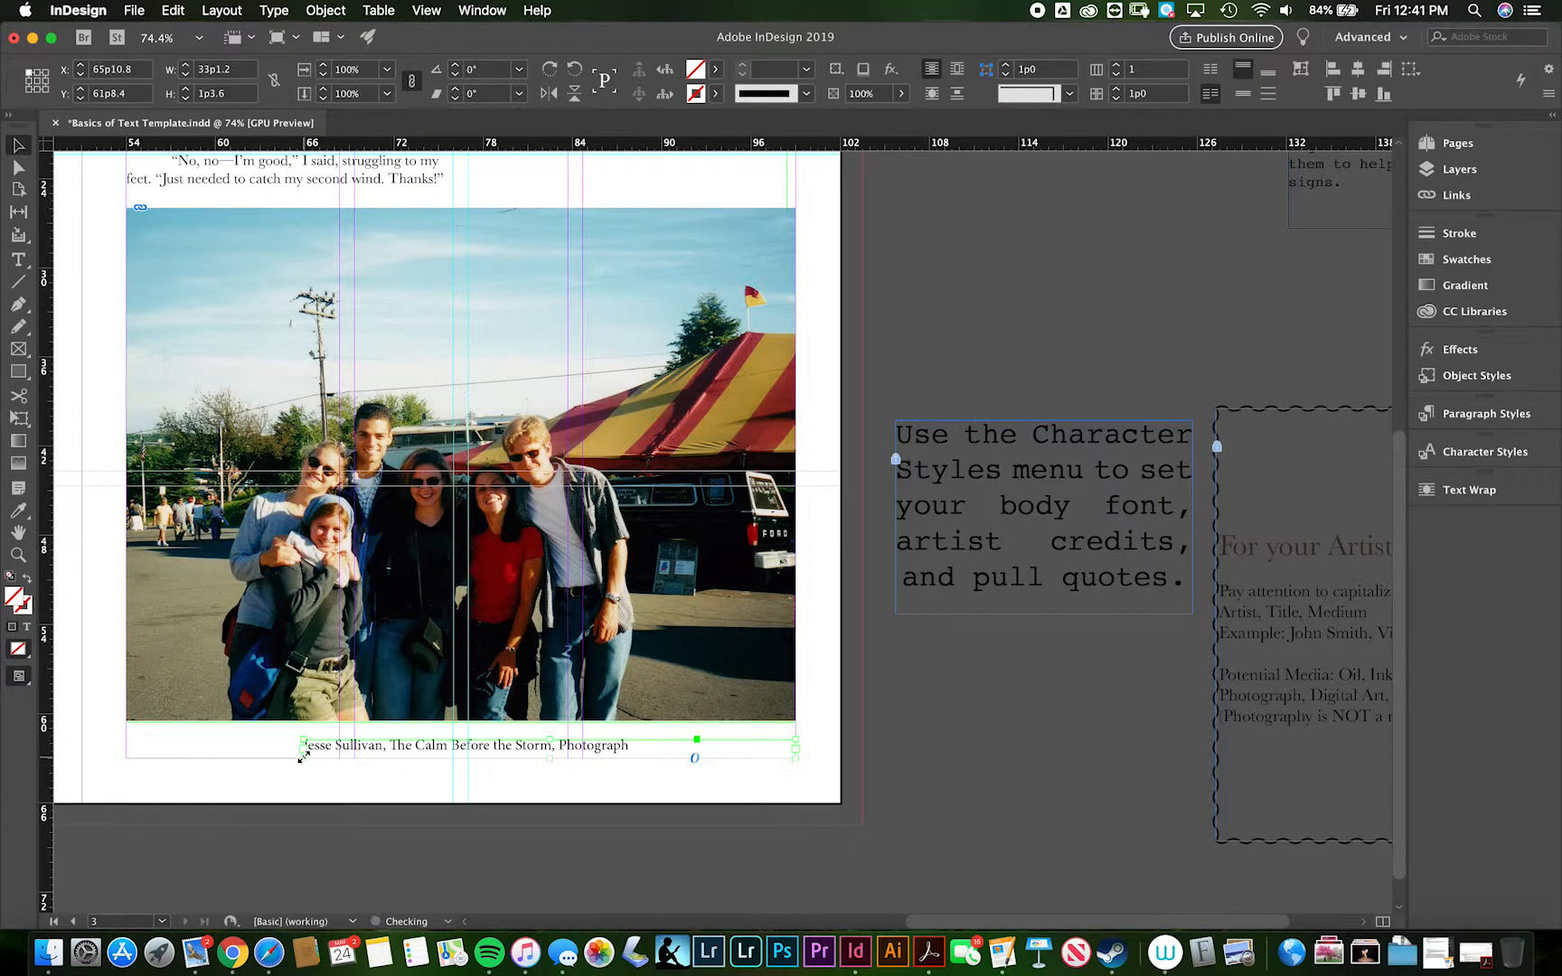
right_click(584, 749)
mouse_move(646, 689)
left_click(823, 698)
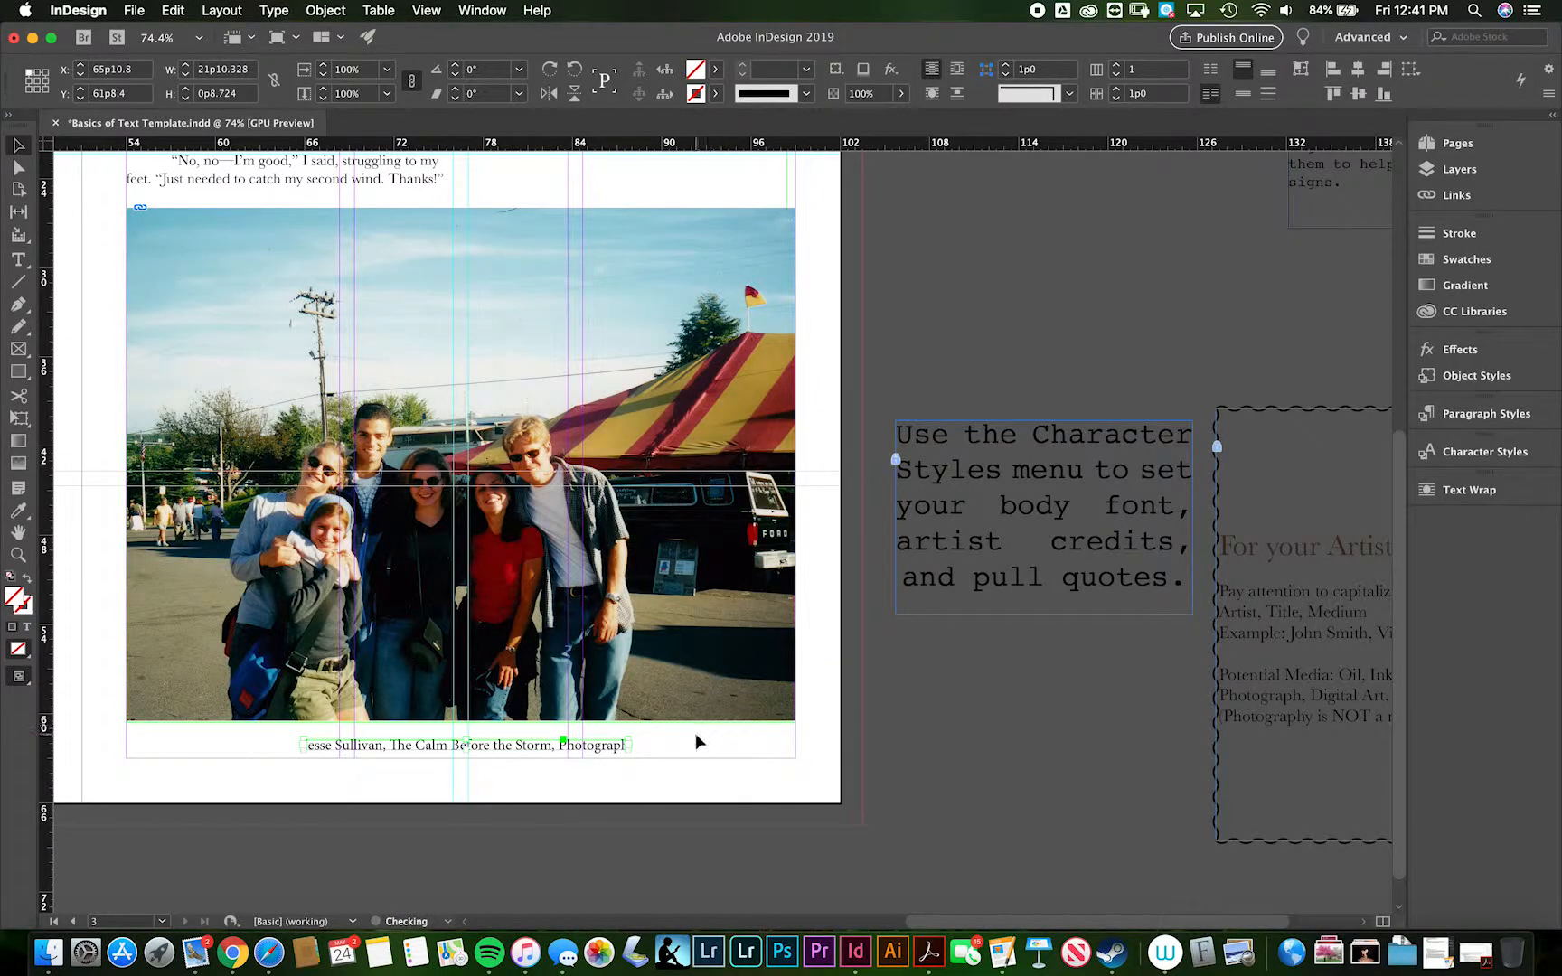
- Nudge the credit frame right to X 68p4.8 and enlarge it to about 28p10.8 wide and 1p3.6 high
key("Right")
key("Right")
key("Right")
key("Right")
key("Right")
key("Right")
key("Right")
key("Right")
key("Right")
key("Right")
key("Right")
key("Right")
key("Right")
key("Right")
key("Right")
key("Right")
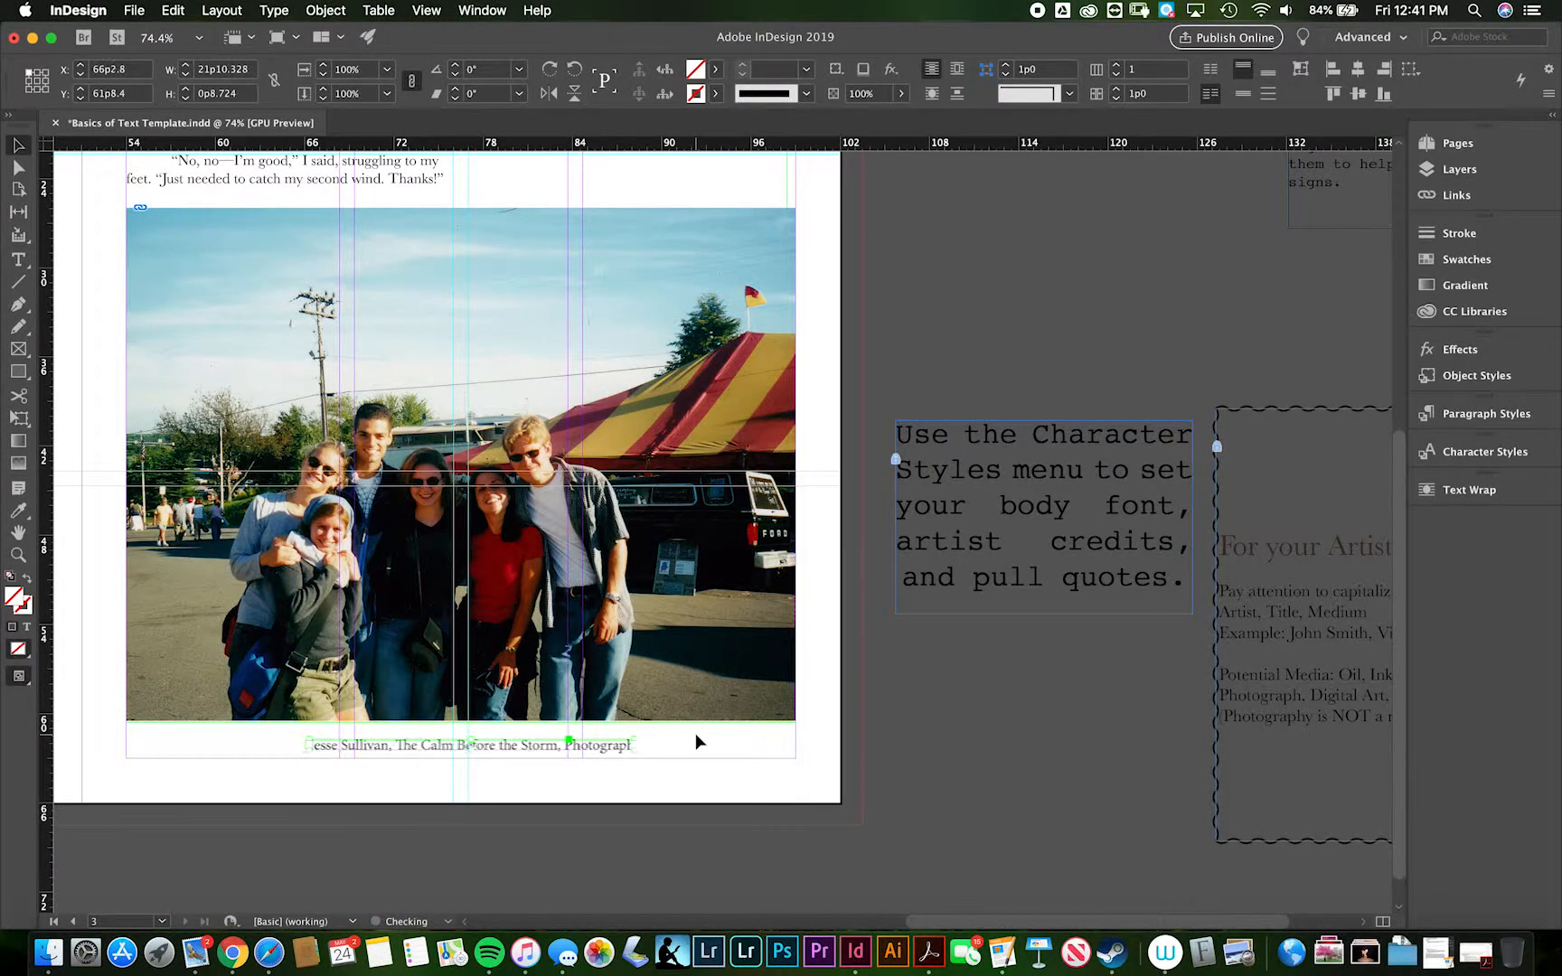
key("Right")
key("Right")
key("Right")
key("Right")
key("Right")
key("Right")
key("Right")
key("Right")
key("Right")
key("Right")
key("Right")
key("Right")
key("Right")
key("Right")
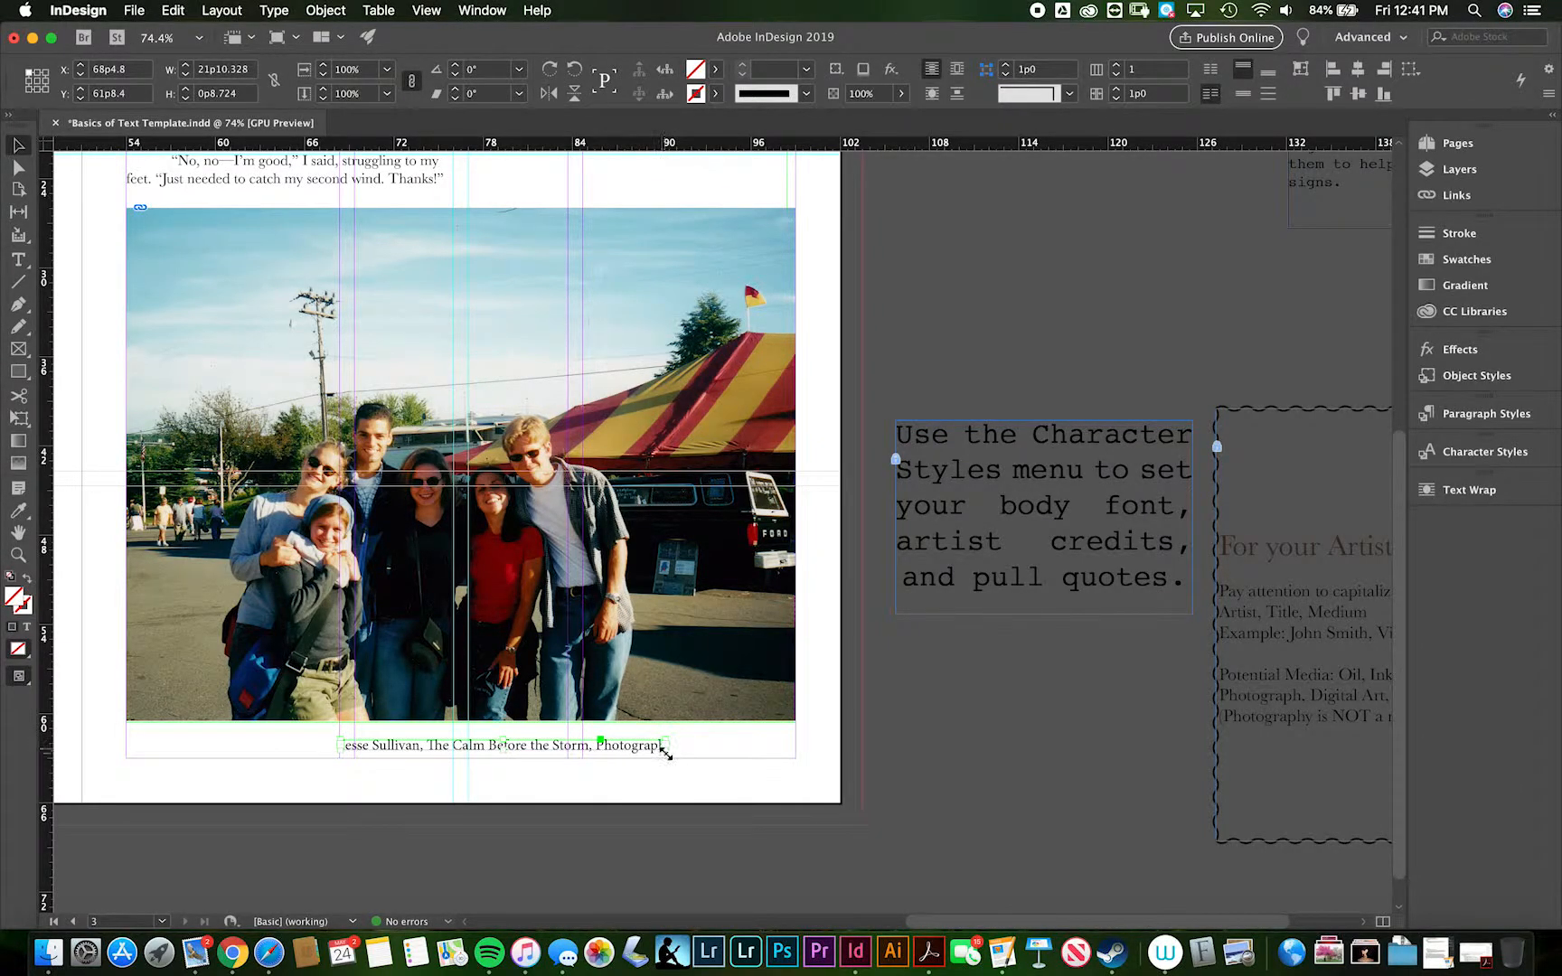
left_click_drag(666, 752, 770, 757)
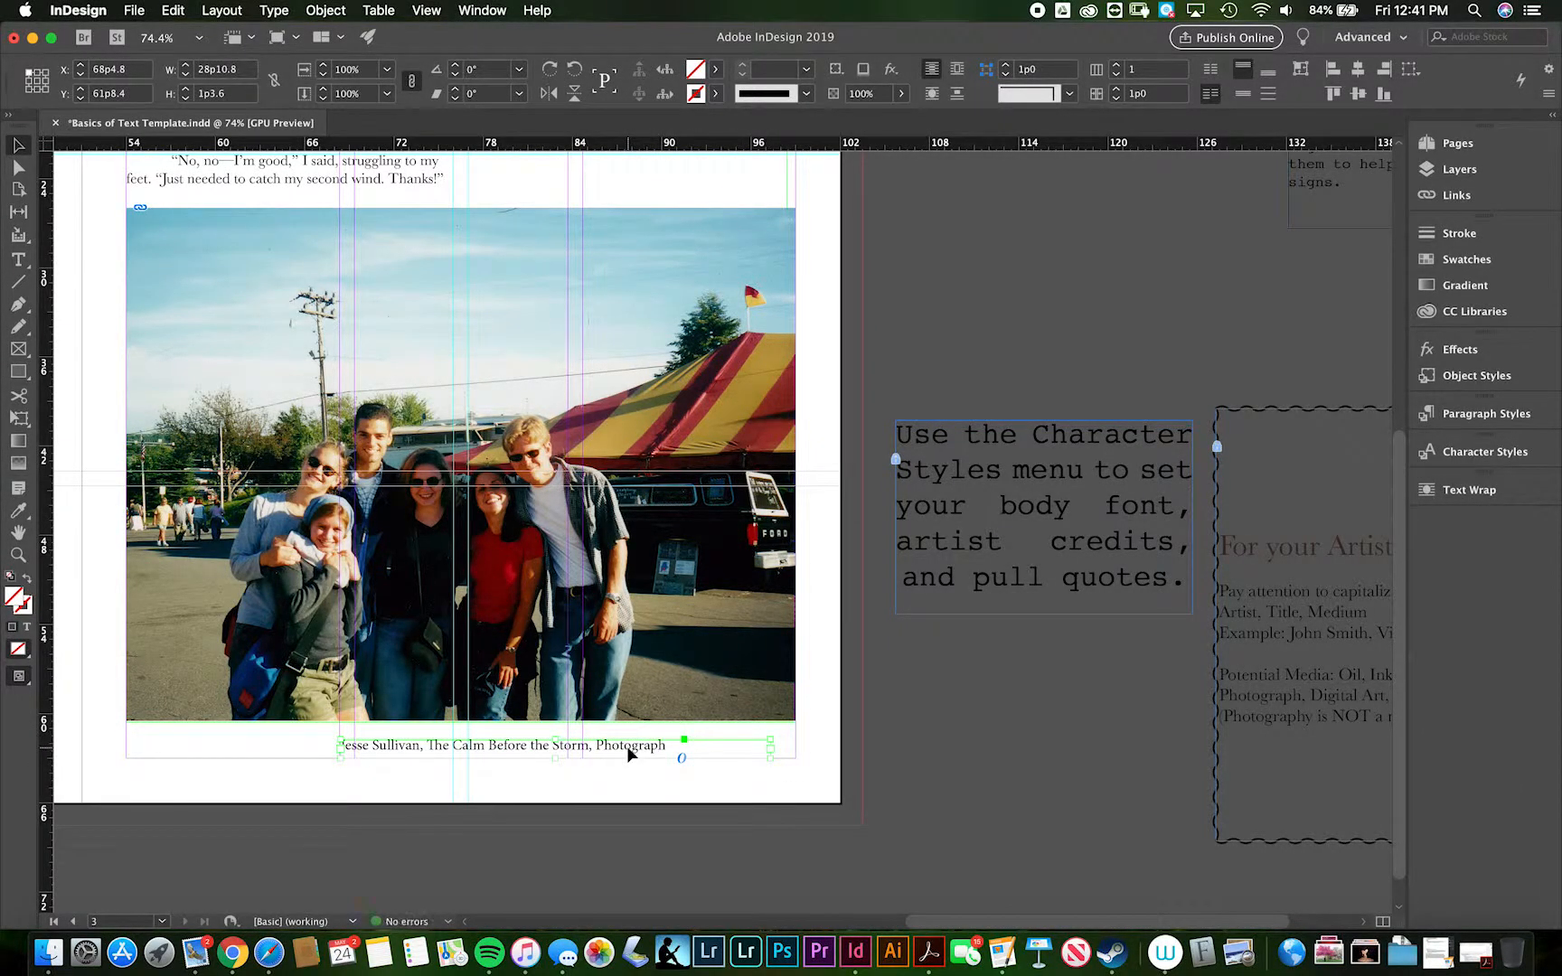
- Apply the Credits character style to the whole artist credit line
double_click(630, 755)
triple_click(618, 746)
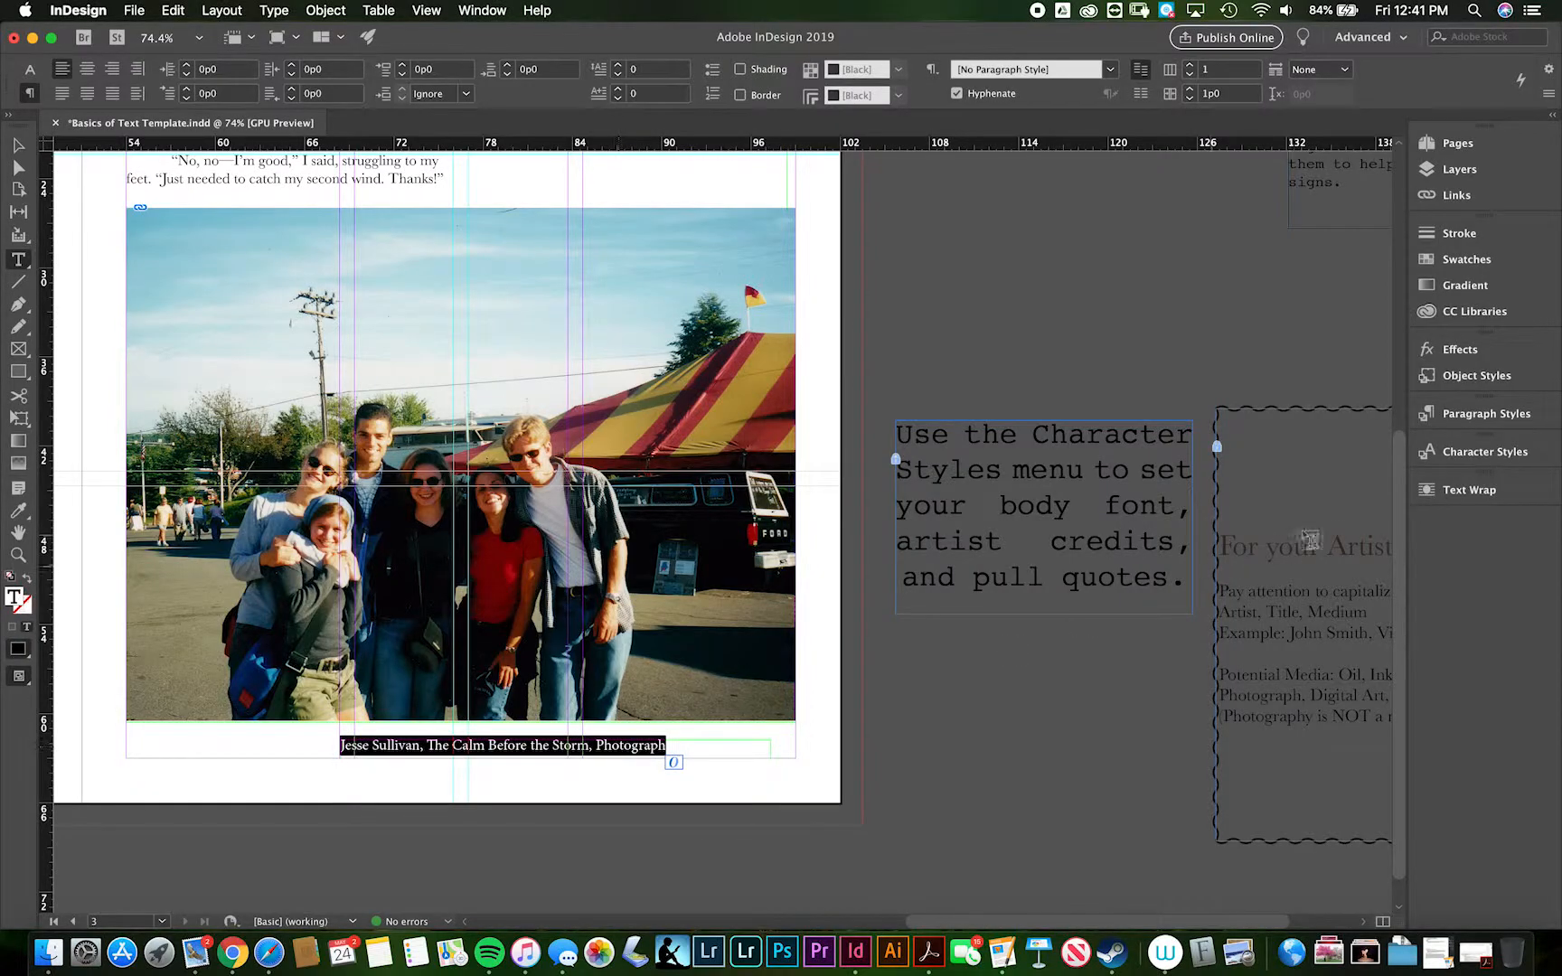
left_click(1459, 451)
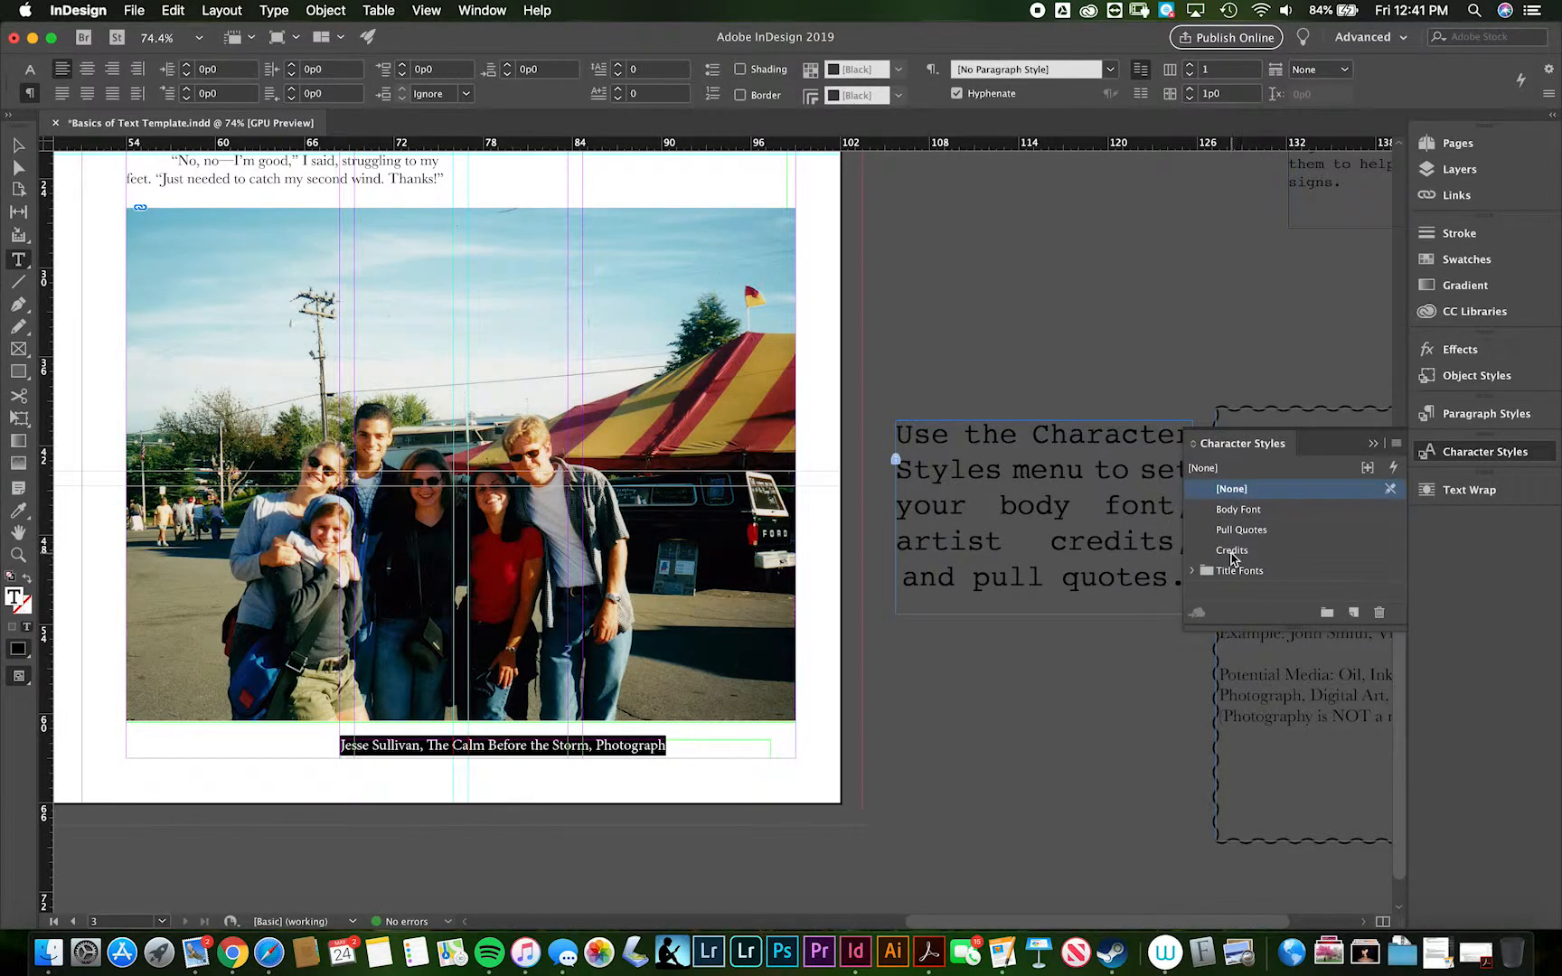
left_click(1232, 551)
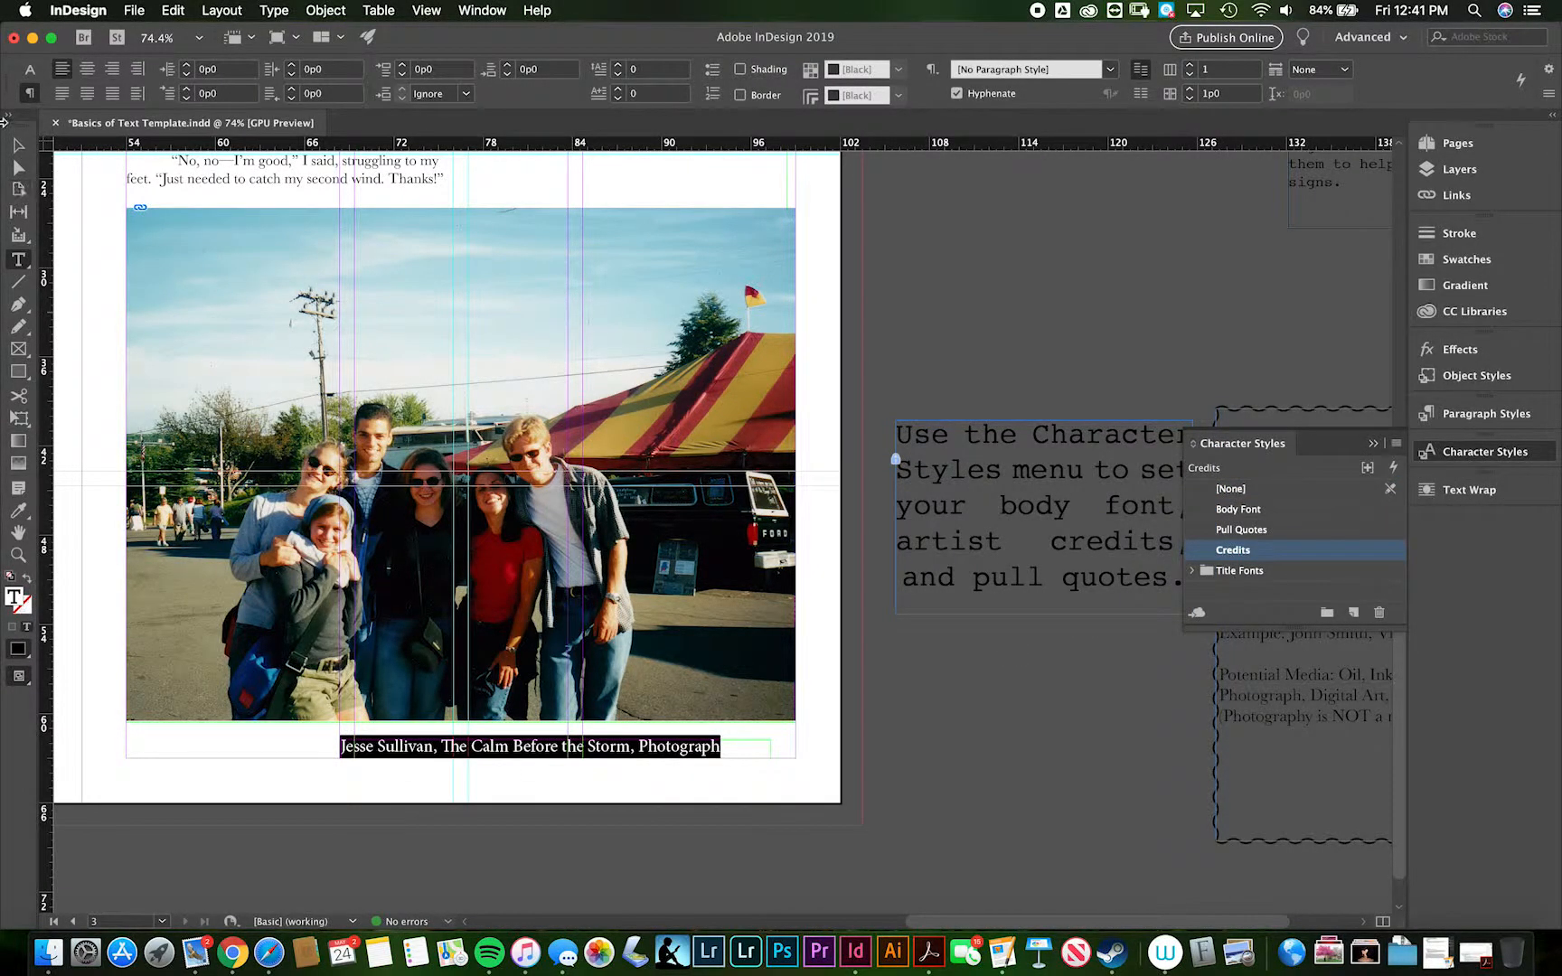
- Nudge the credit frame right and down to X 69p5.8 and Y 61p10.4
left_click(18, 145)
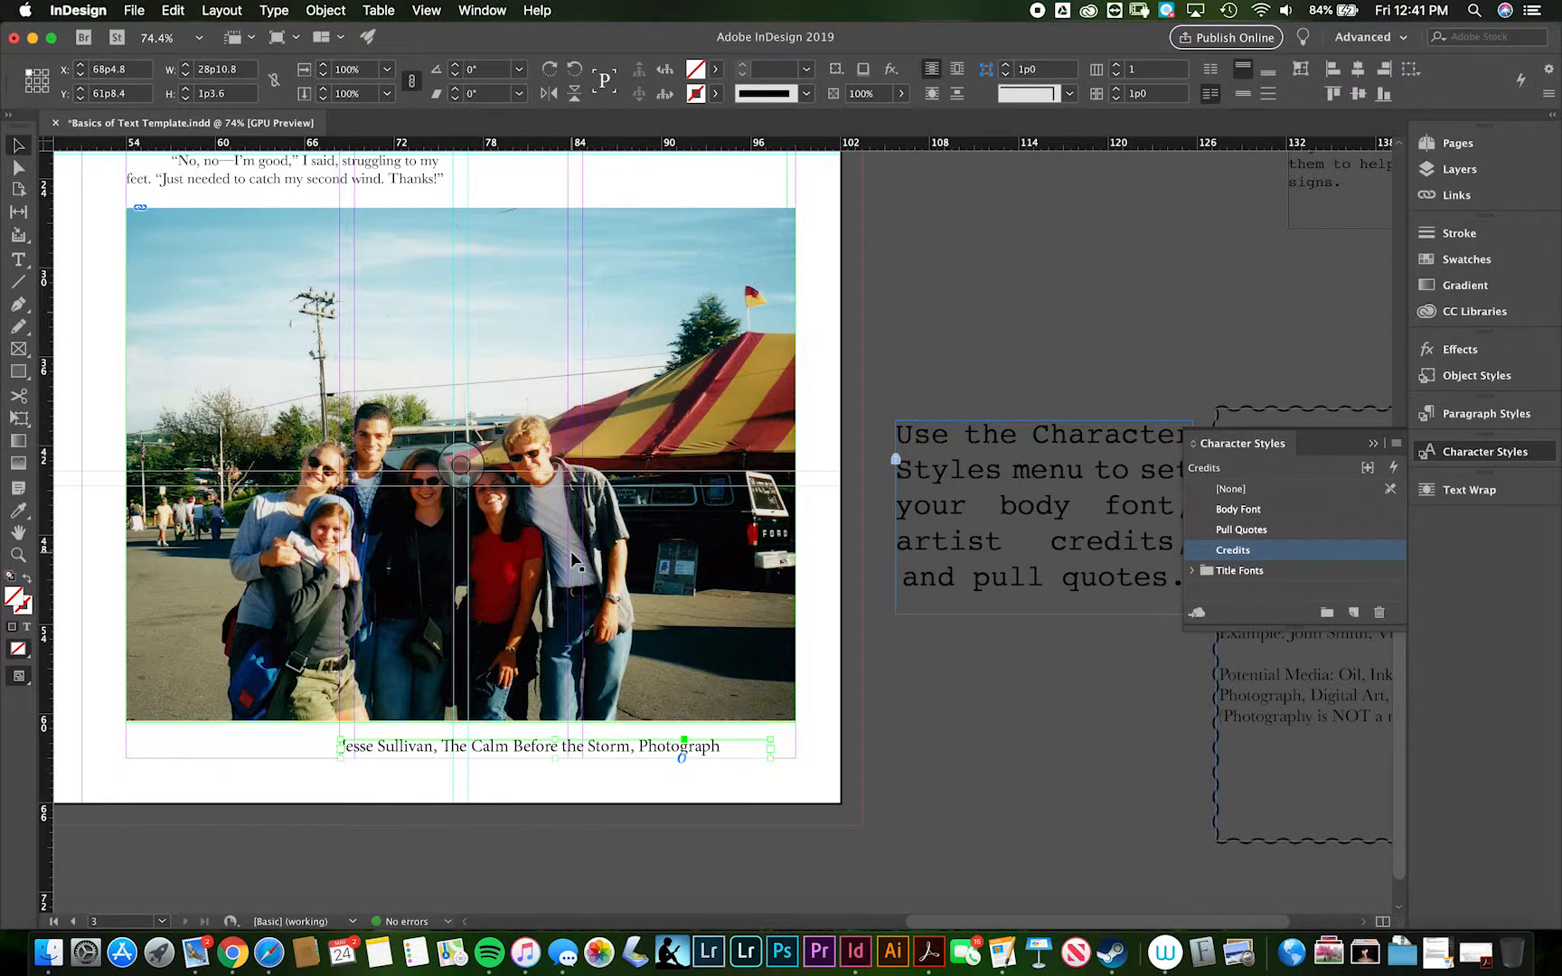
key("Right")
key("Right")
key("Right")
key("Right")
key("Right")
key("Right")
key("Right")
key("Right")
key("Down")
key("Down")
key("Right")
key("Right")
key("Right")
key("Right")
key("Right")
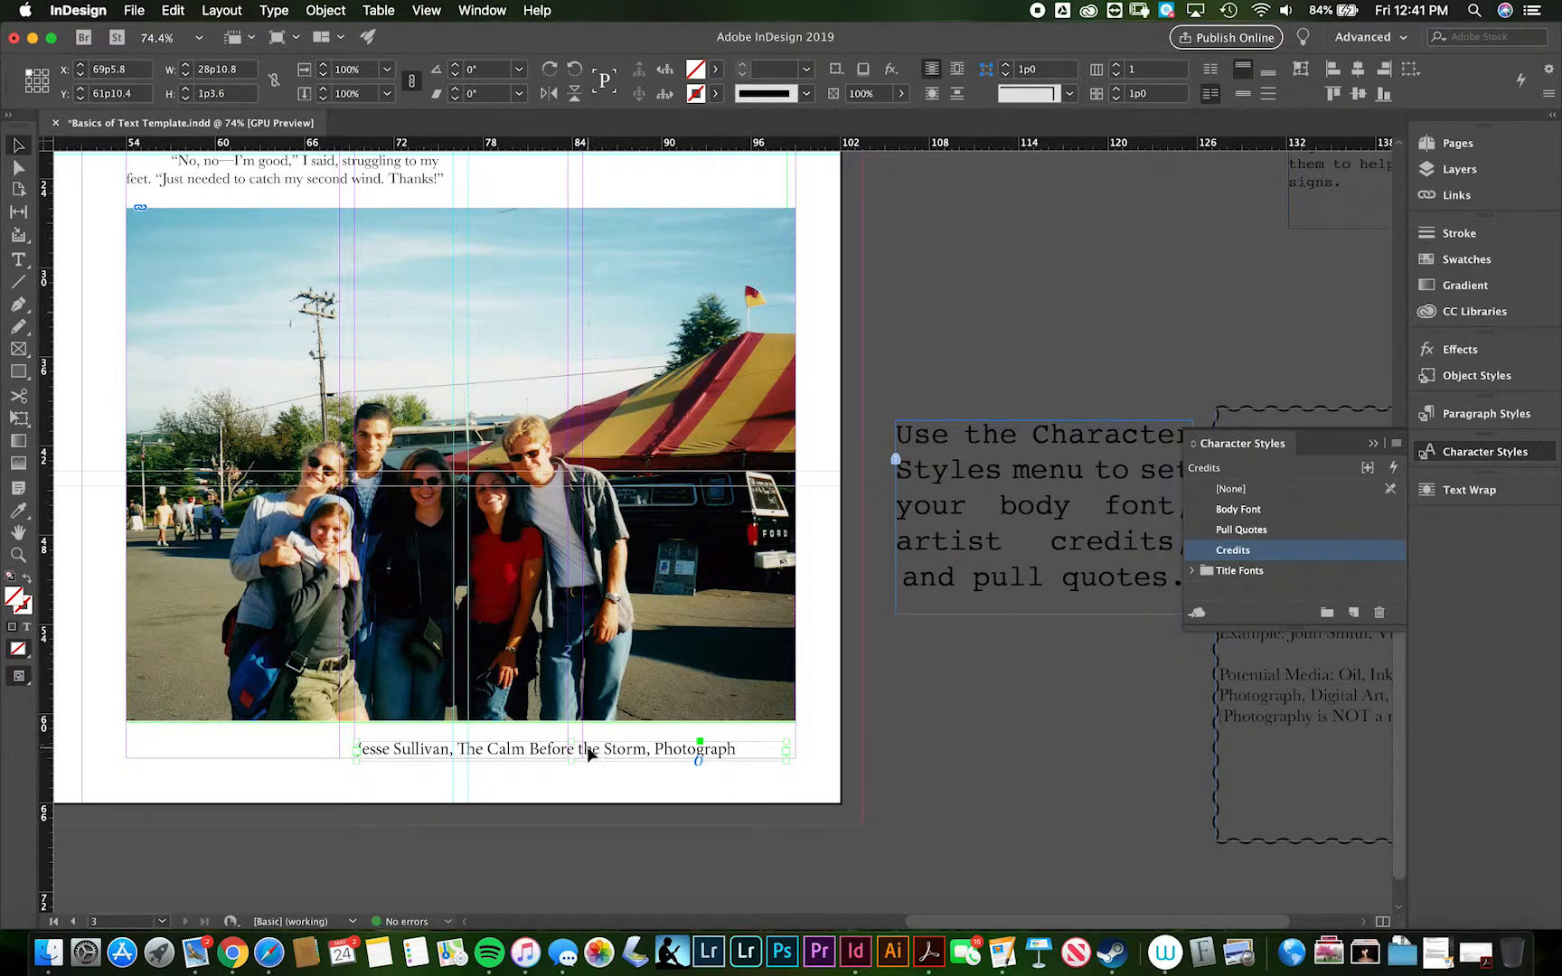
- Fit the credit frame to its content and nudge it to X 73p5.8, aligning it with the photo's right edge
right_click(590, 755)
mouse_move(773, 693)
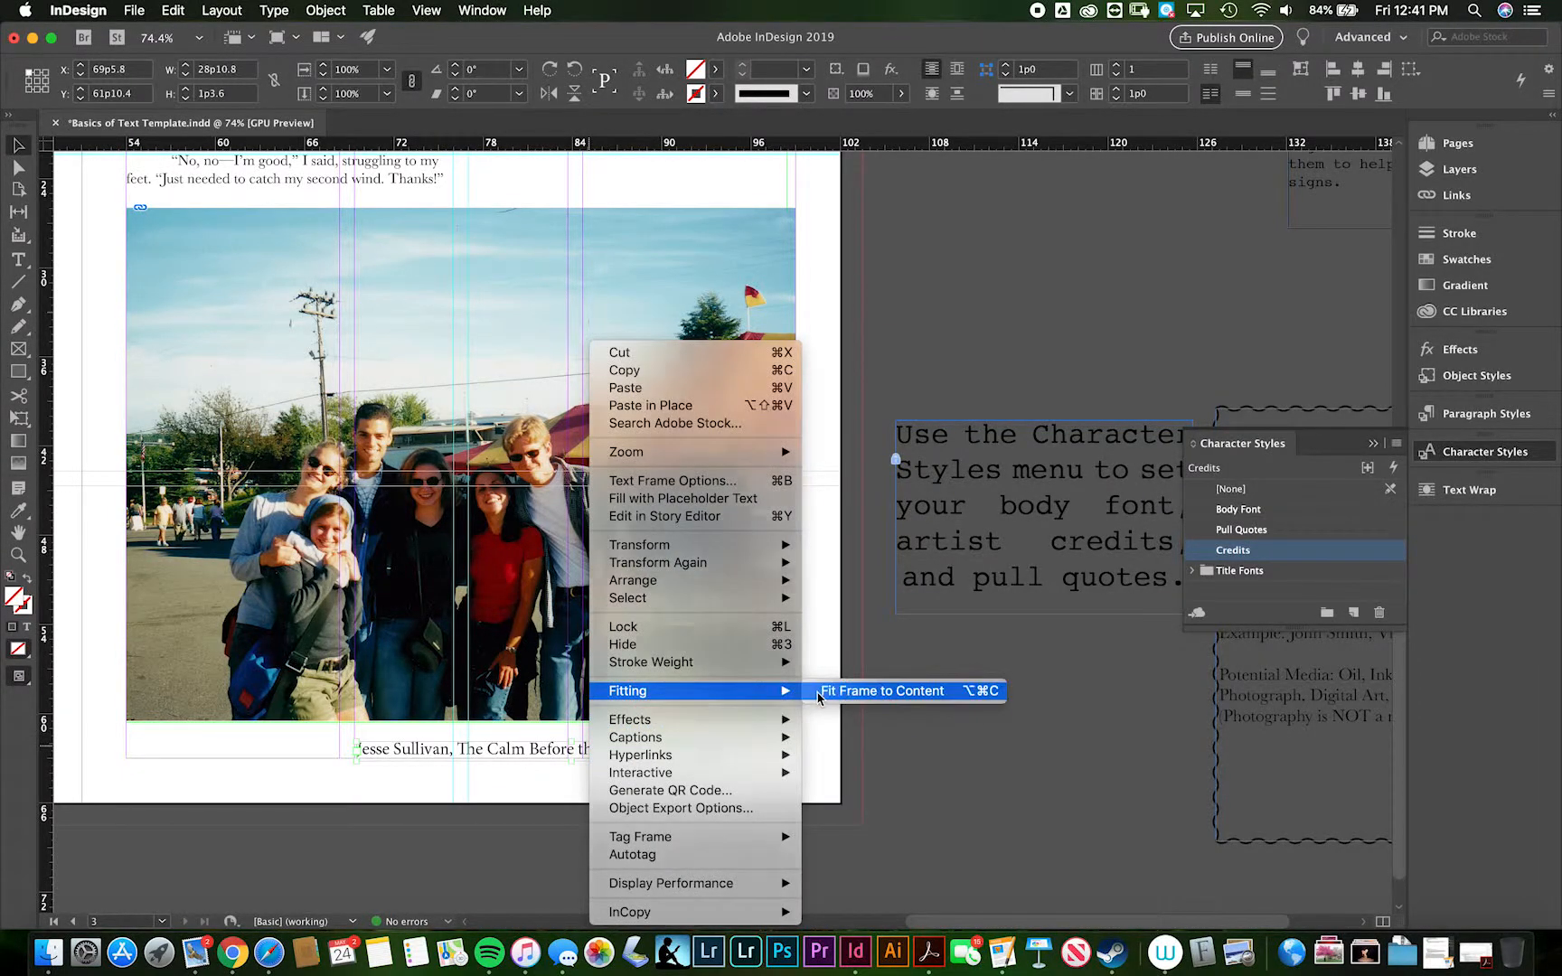
left_click(868, 691)
key("Right")
key("Right")
key("Right")
key("Right")
key("Right")
key("Right")
key("Right")
key("Right")
key("Right")
key("Right")
key("Right")
key("Right")
key("Right")
key("Right")
key("Right")
key("Right")
key("Right")
key("Right")
key("Right")
key("Right")
key("Right")
key("Right")
key("Right")
key("Right")
key("Right")
key("Right")
key("Right")
key("Right")
key("Right")
key("Right")
key("Right")
key("Right")
key("Right")
key("Right")
key("Right")
key("Left")
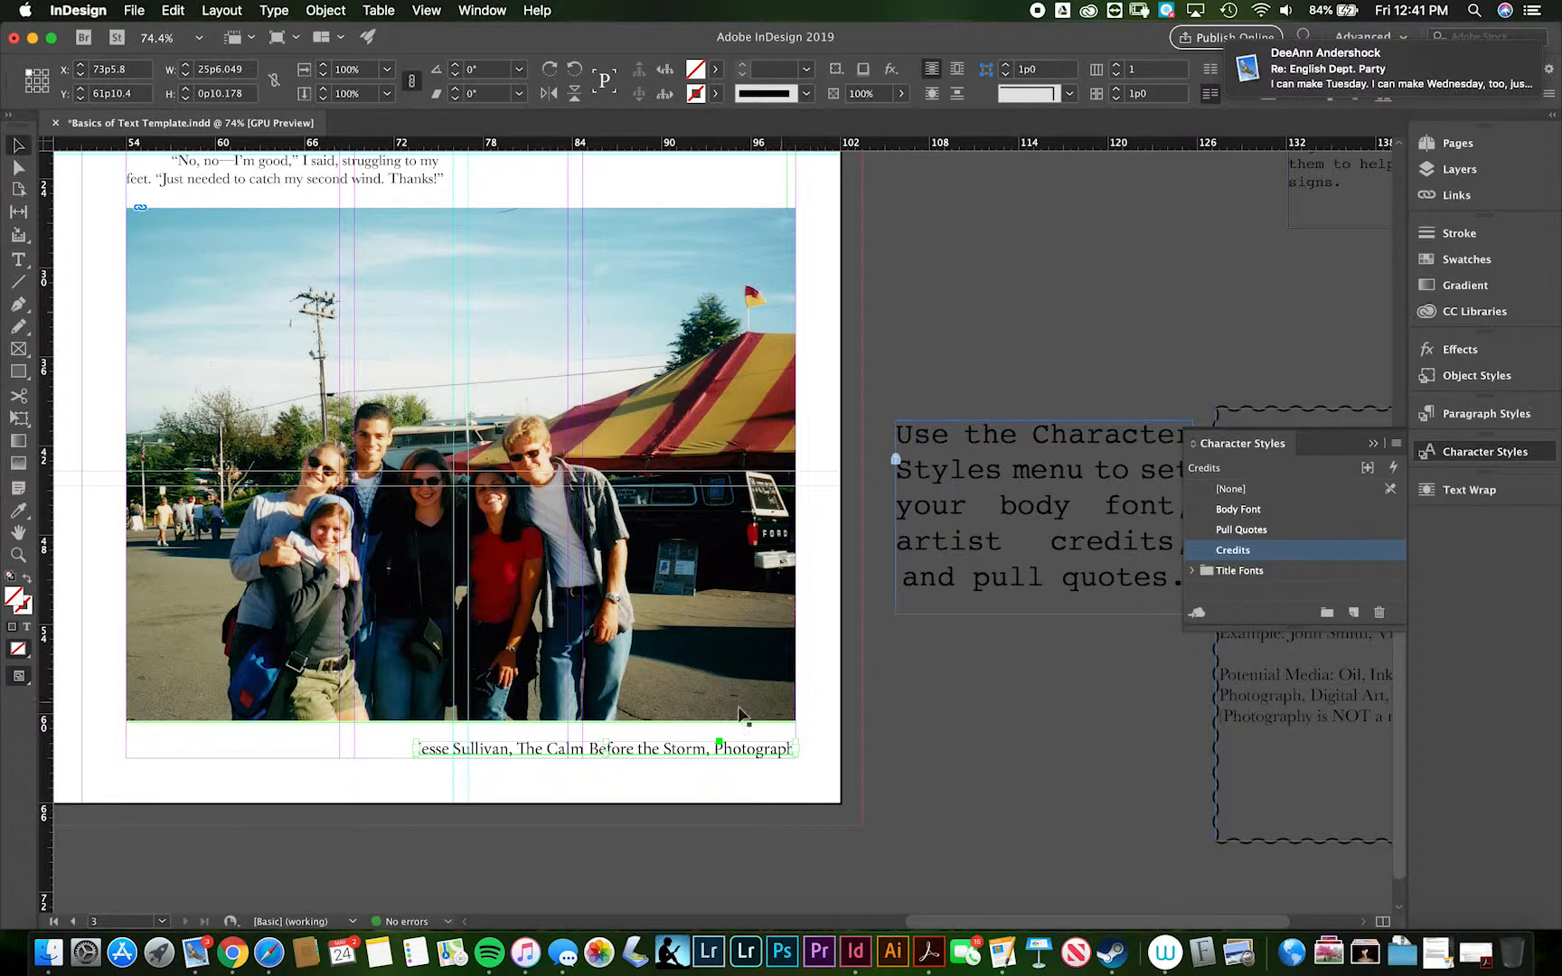
- Inspect the spacing between the photo's lower edge and the credit line at close range
scroll(528, 785, "up", 5)
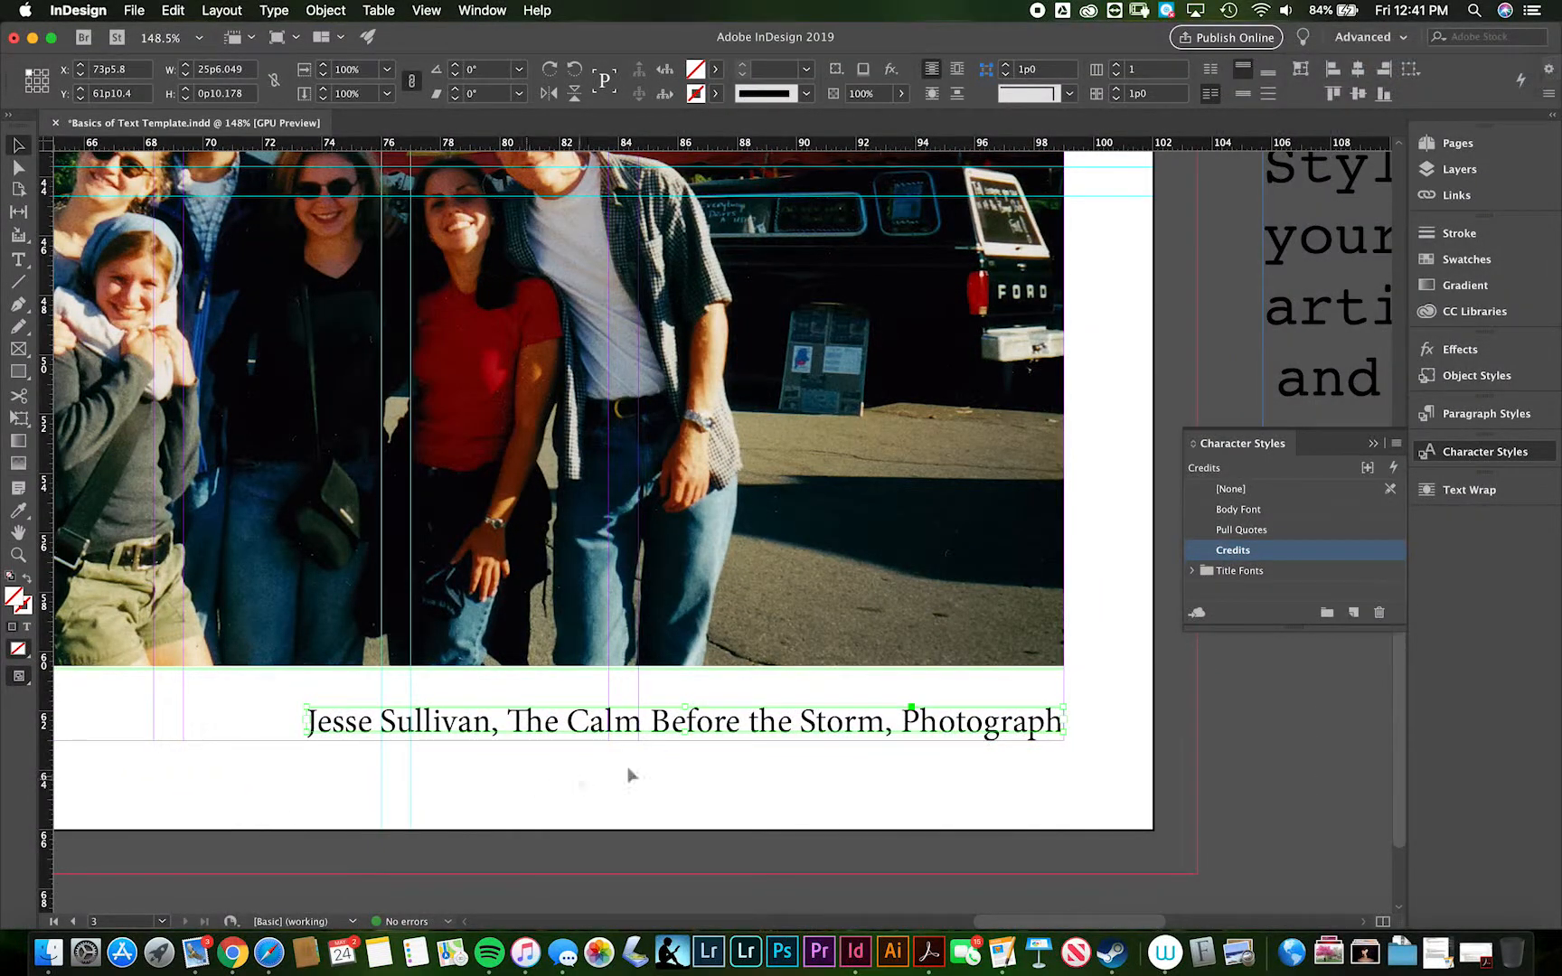
left_click(934, 583)
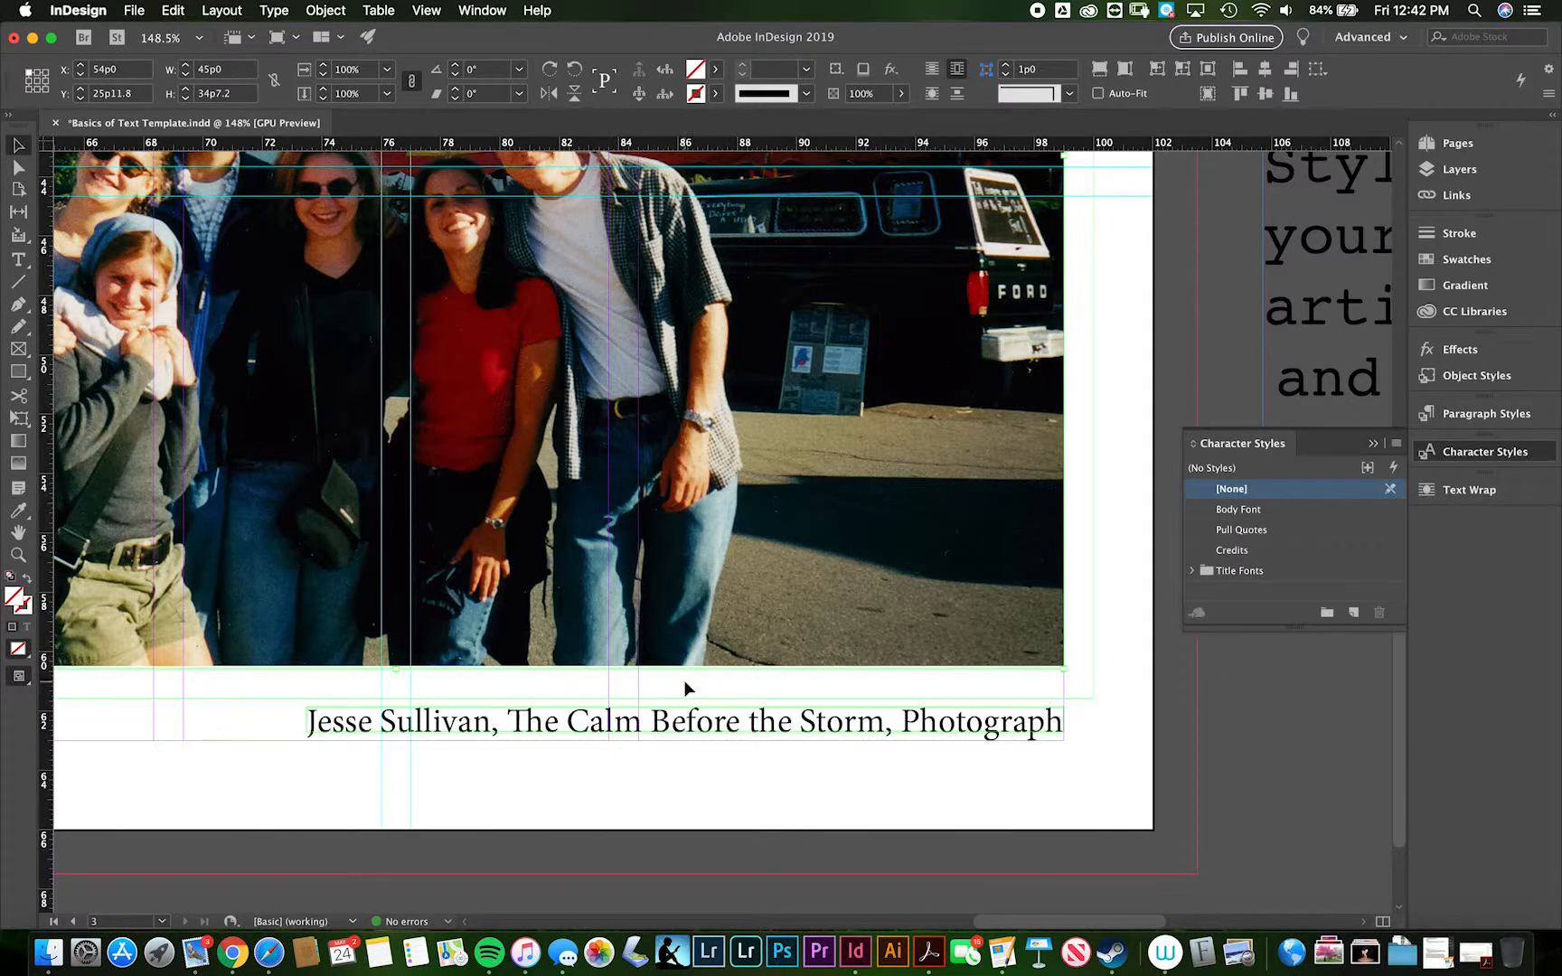
scroll(684, 679, "down", 5)
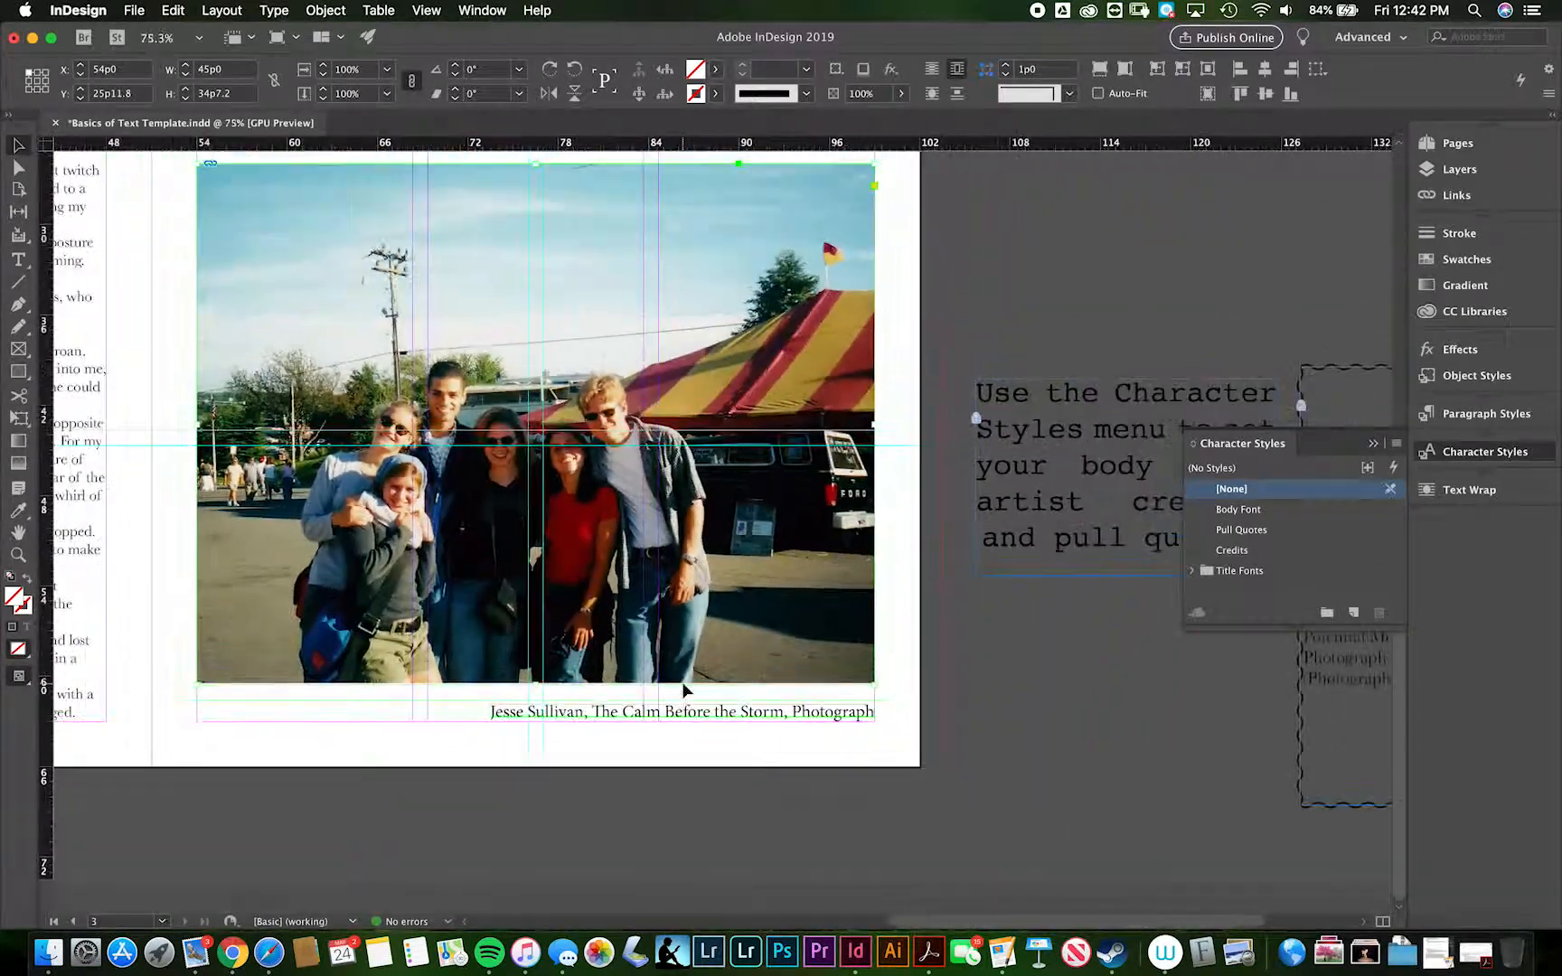
scroll(683, 689, "down", 3)
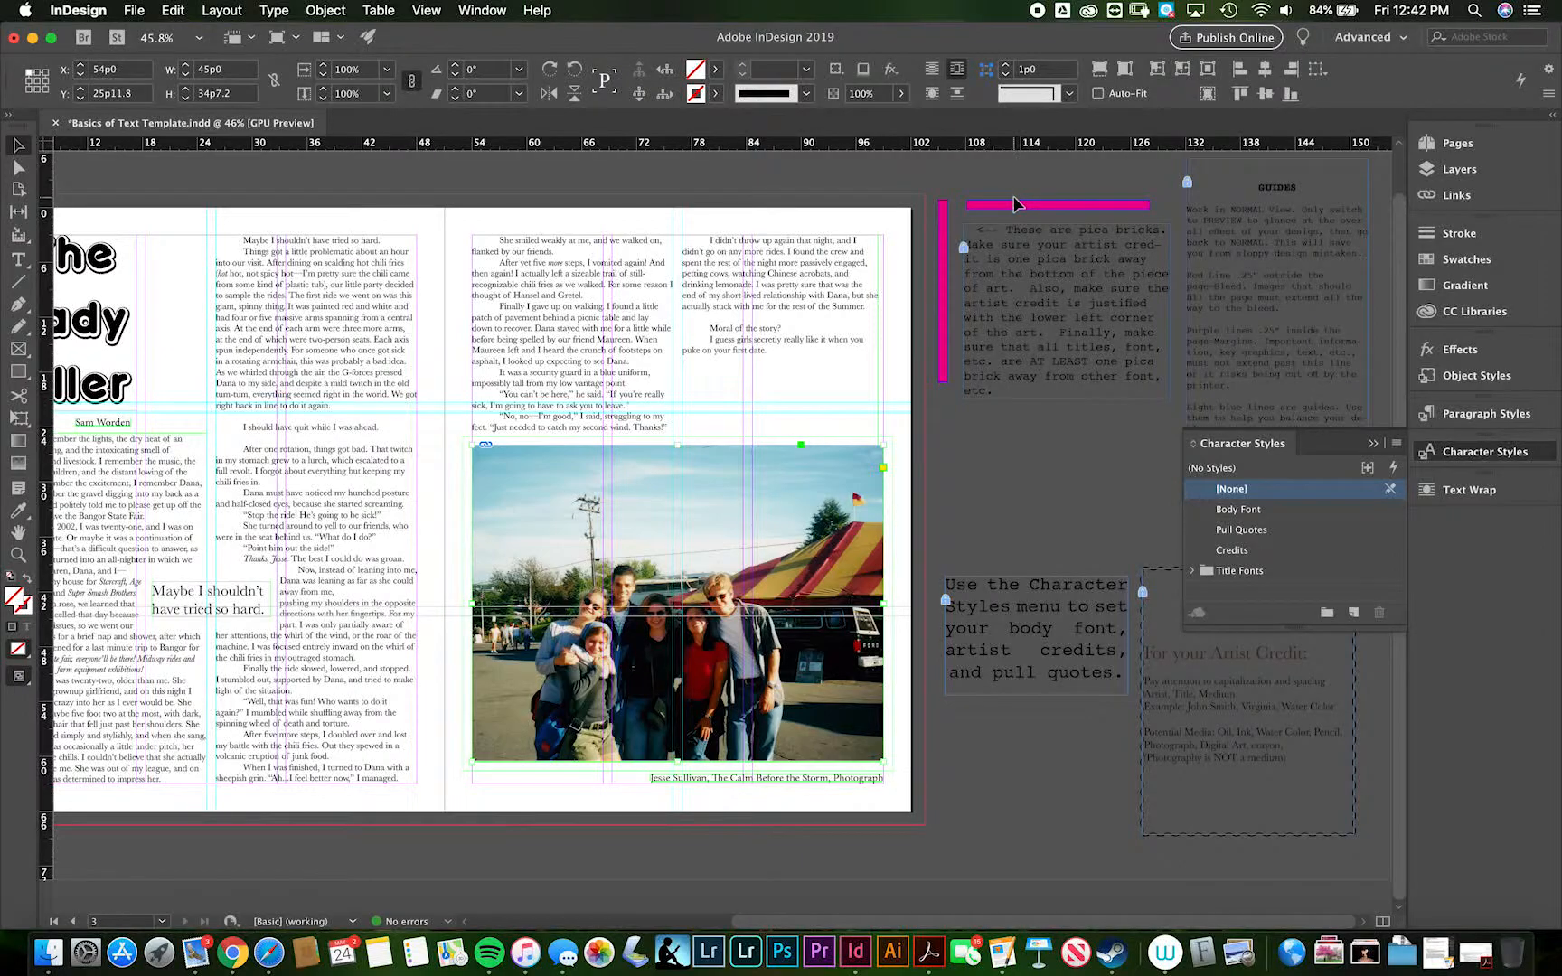
- Lock the Images layer and move the horizontal magenta pica brick to X 84p8, Y 60p7, directly under the photo
left_click(995, 217)
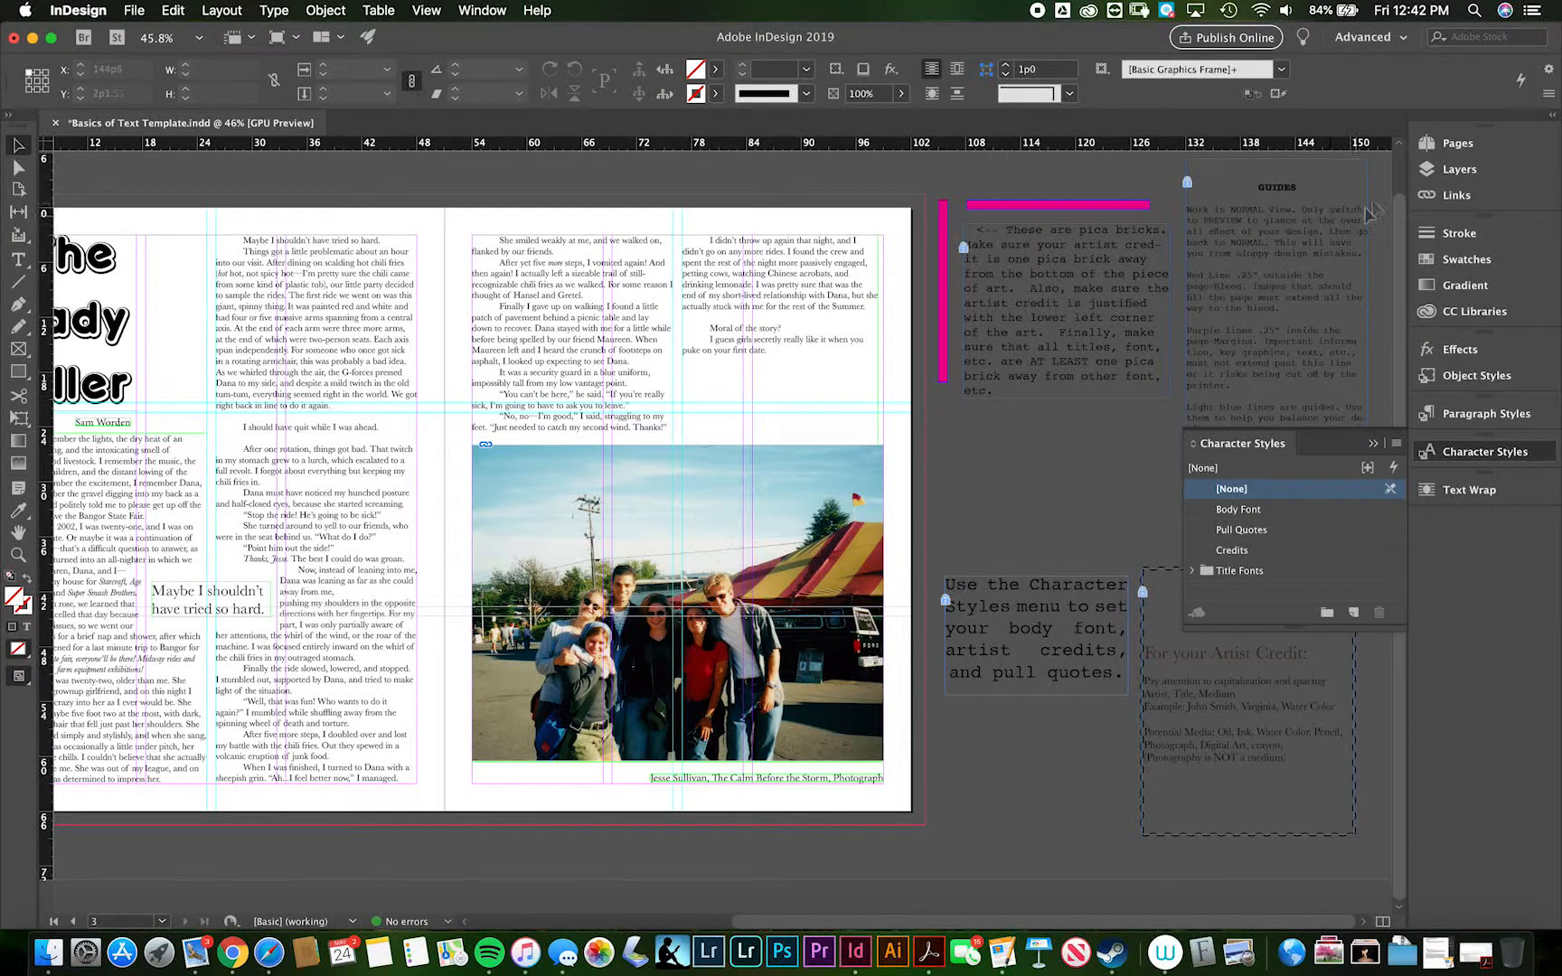
left_click(1455, 170)
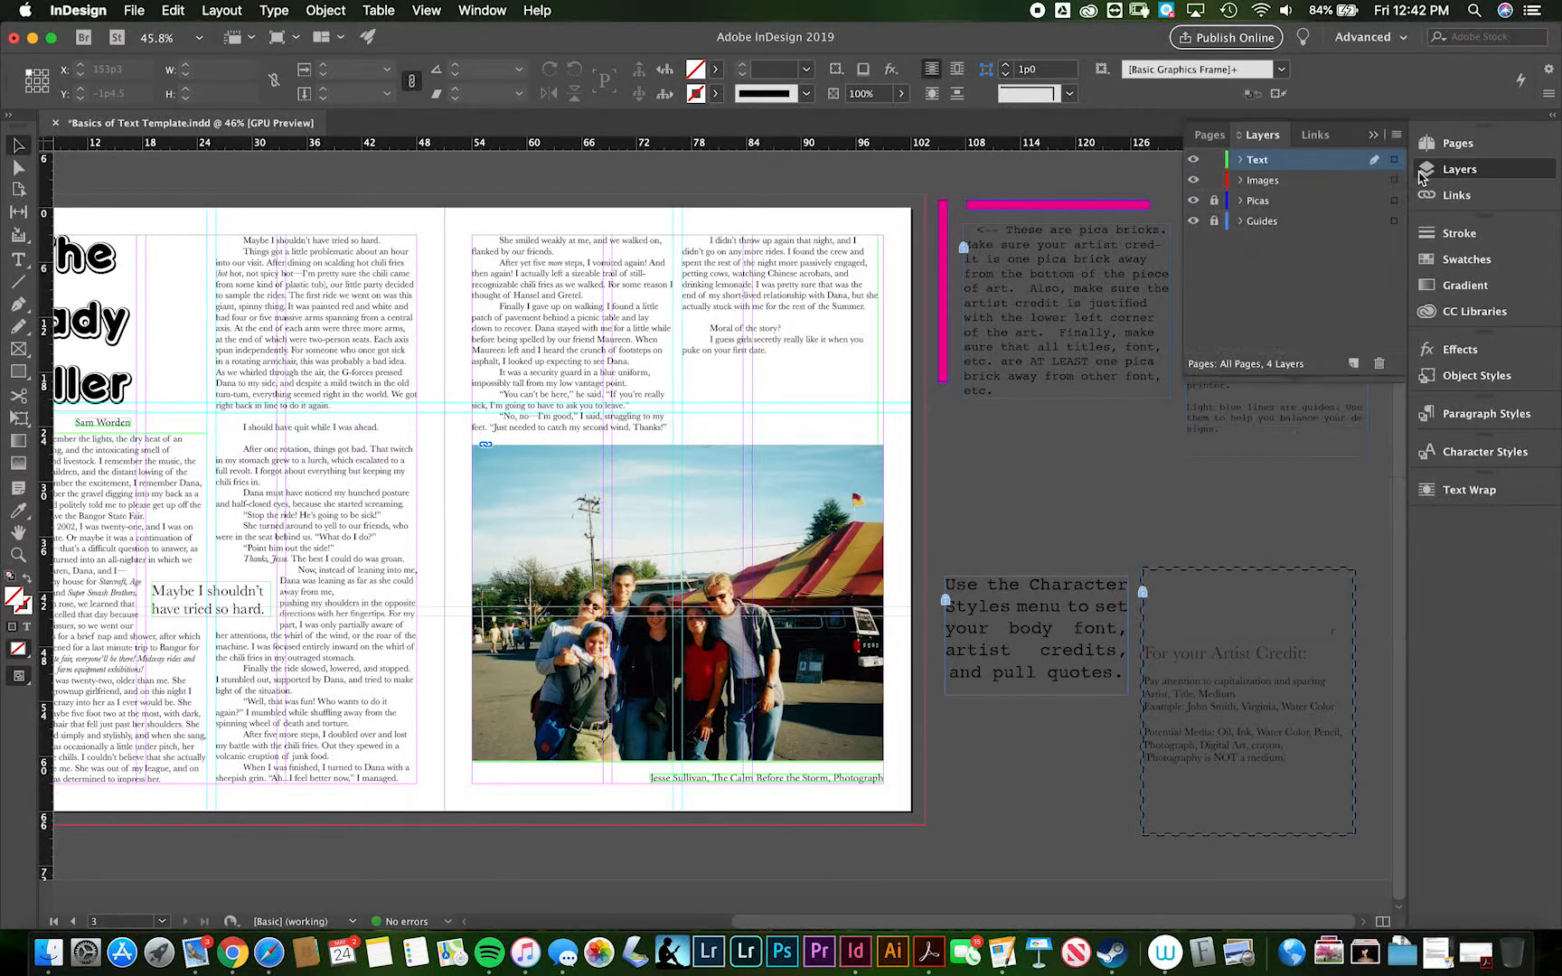
left_click(1215, 181)
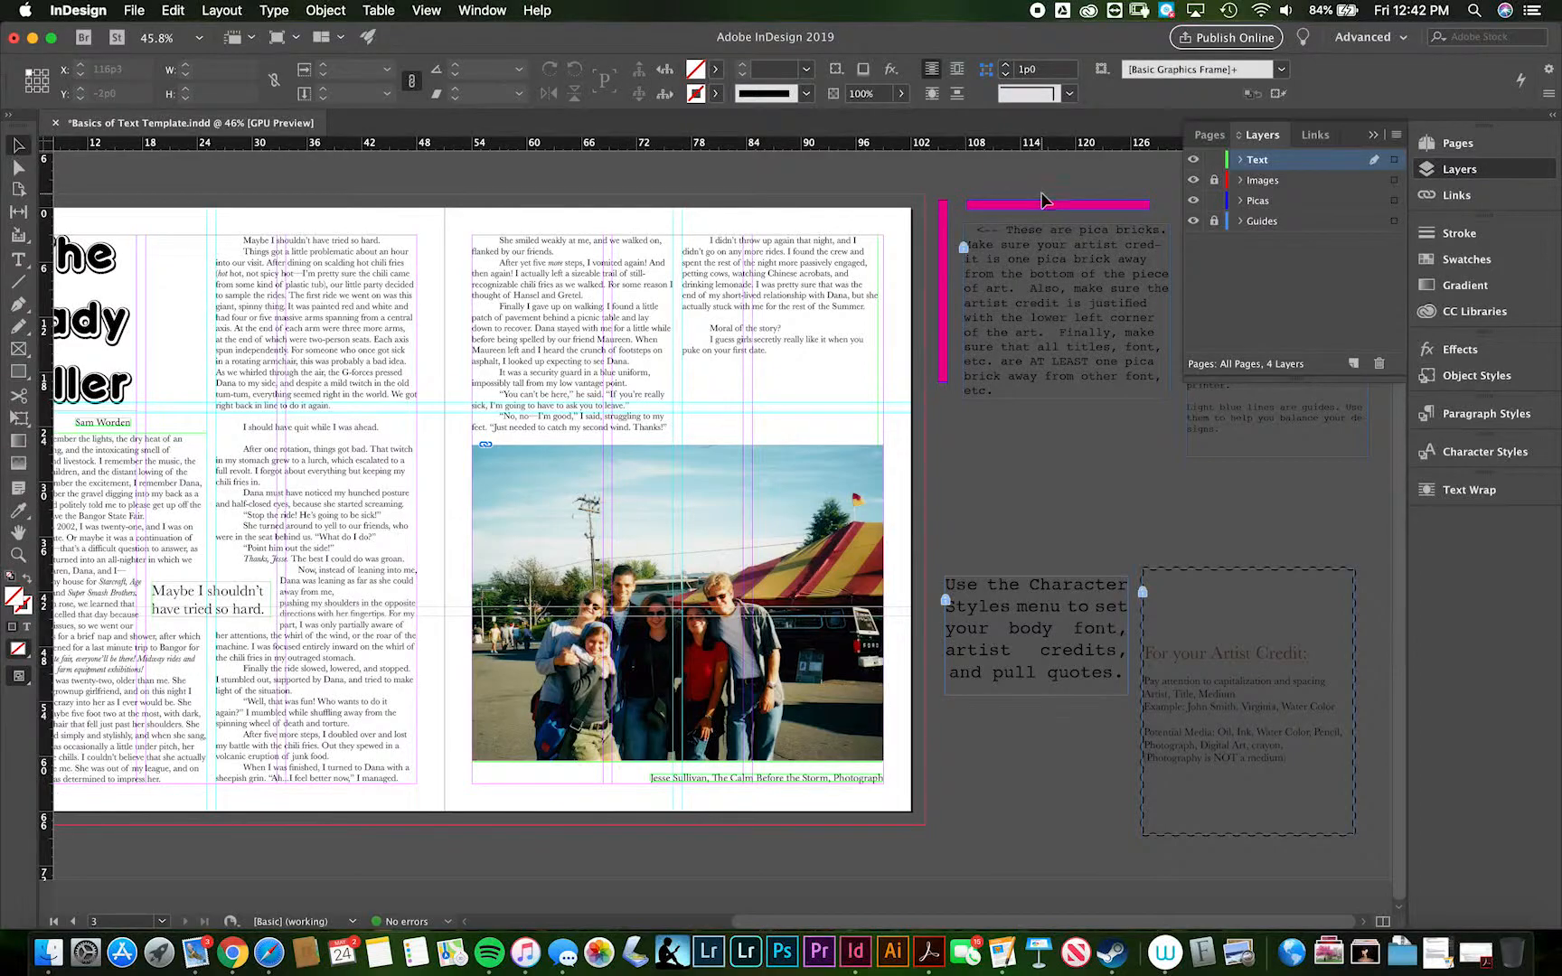
left_click_drag(1042, 205, 824, 770)
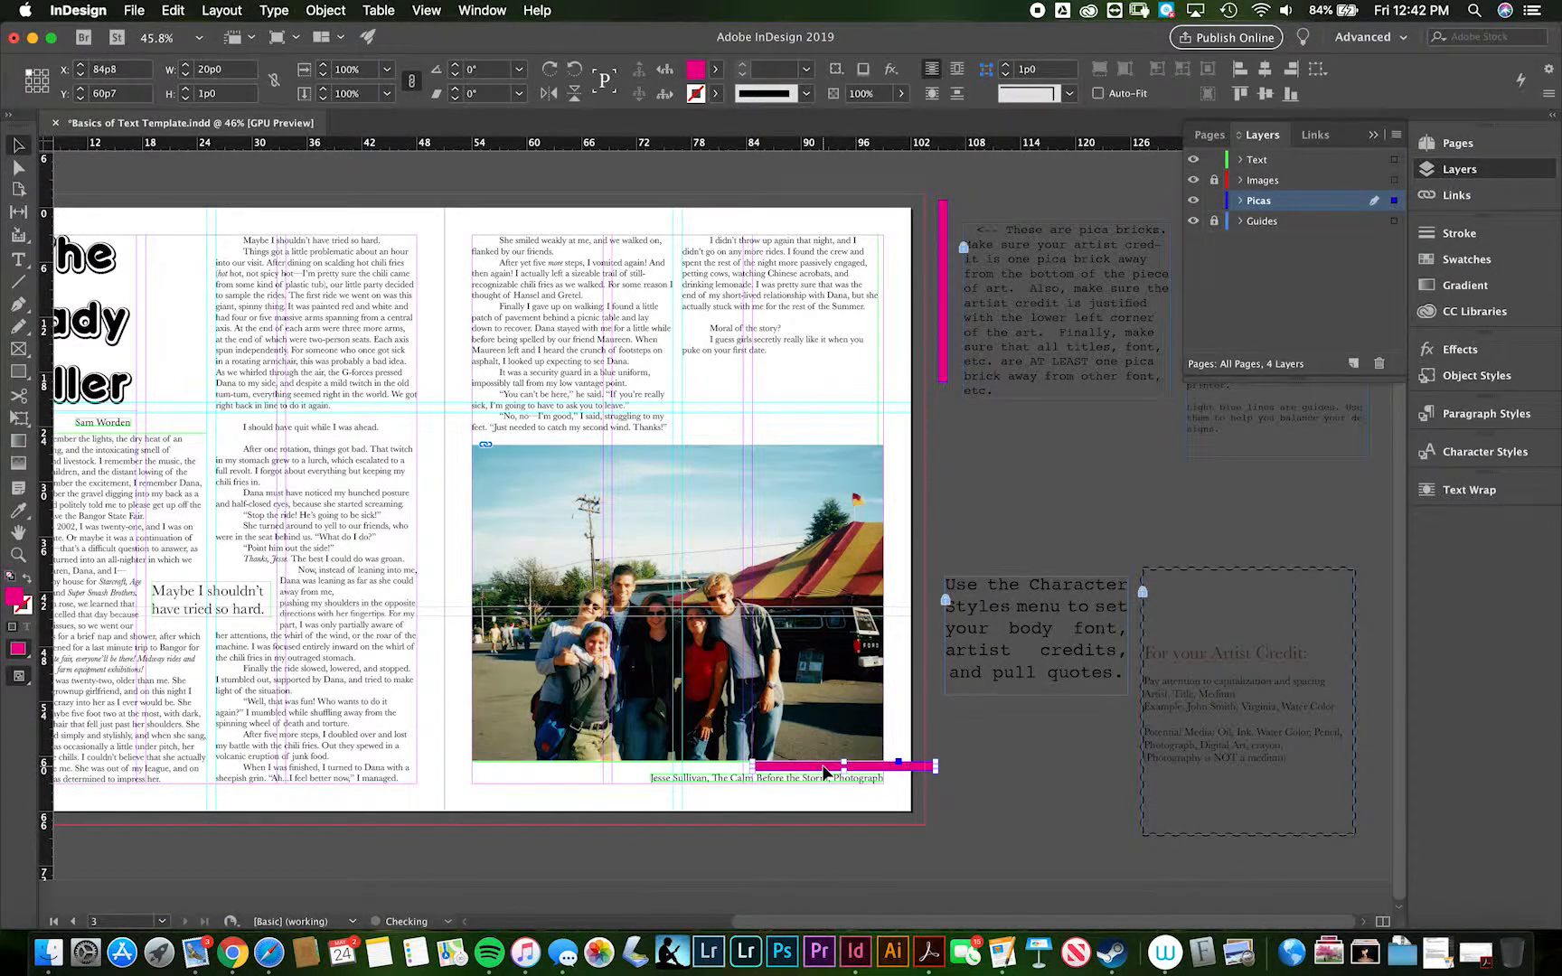
scroll(824, 770, "up", 6)
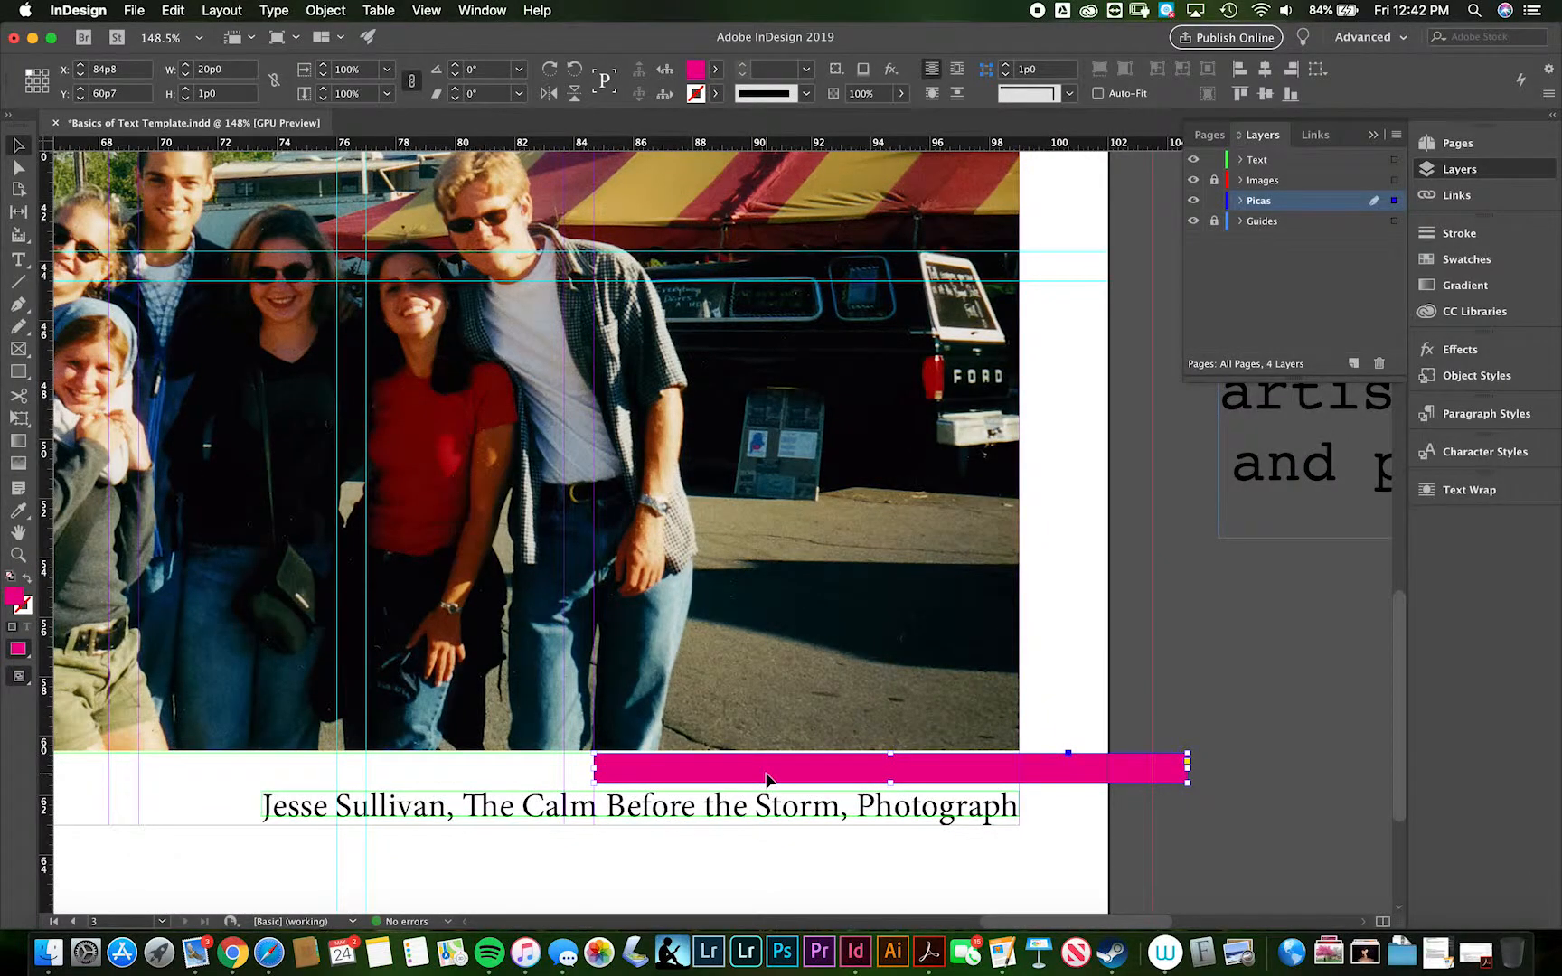
- Move the horizontal magenta pica brick up to Y 60p6 against the photo's lower edge
scroll(767, 779, "up", 5)
left_click_drag(766, 779, 767, 774)
scroll(762, 848, "down", 3)
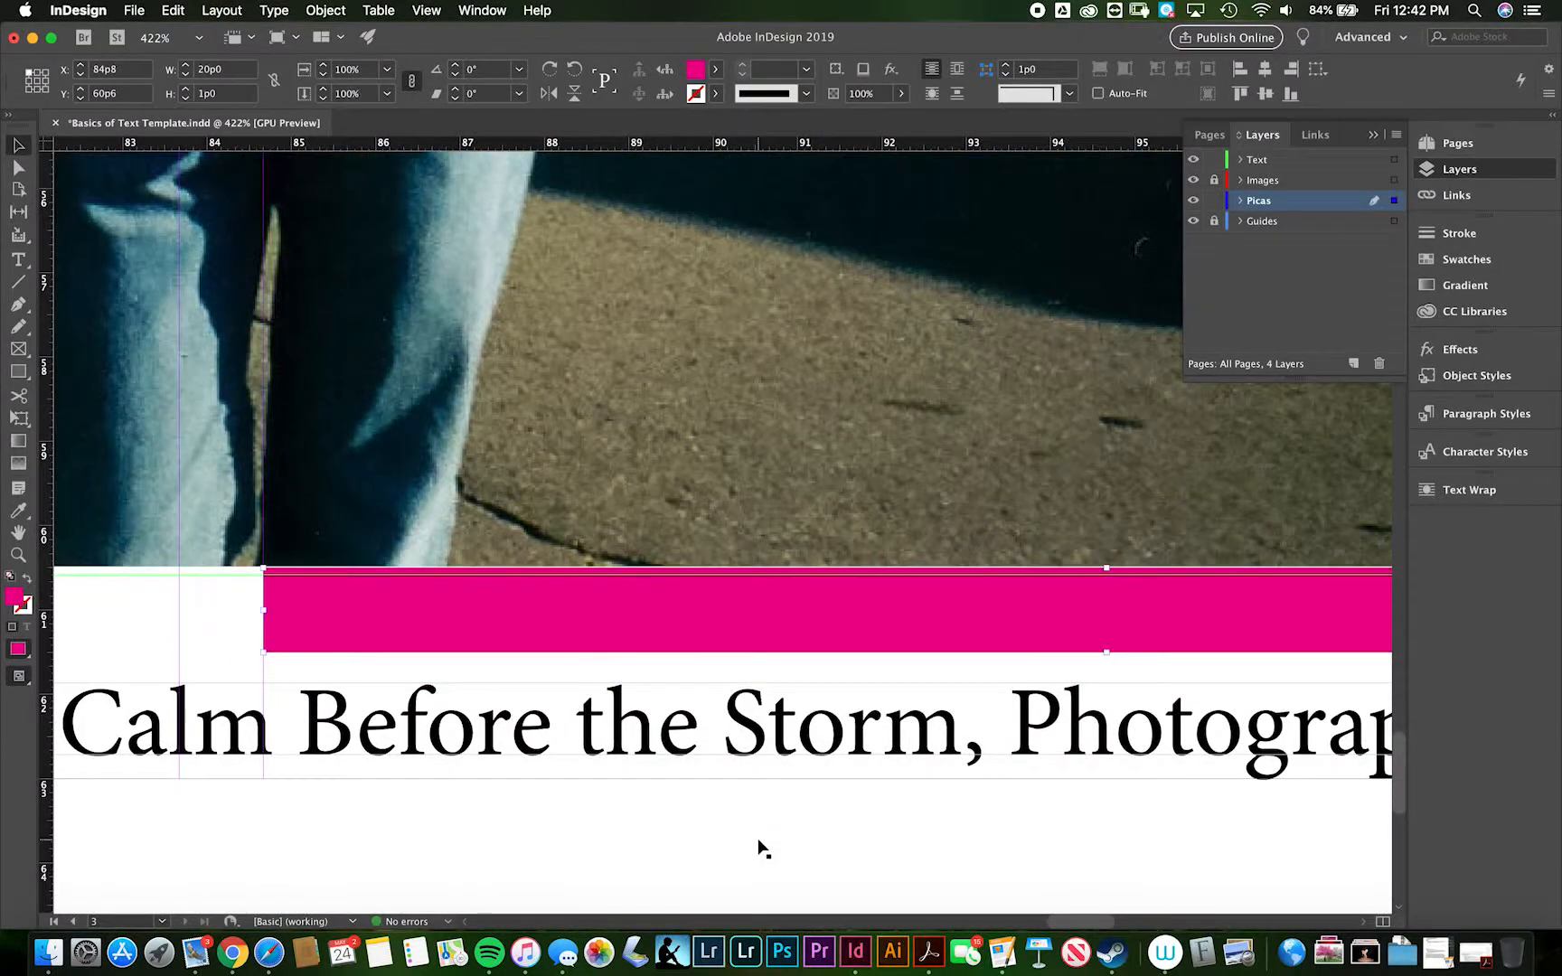
- Nudge the artist credit frame up to Y 61p7.32, directly beneath the pica brick
left_click(783, 752)
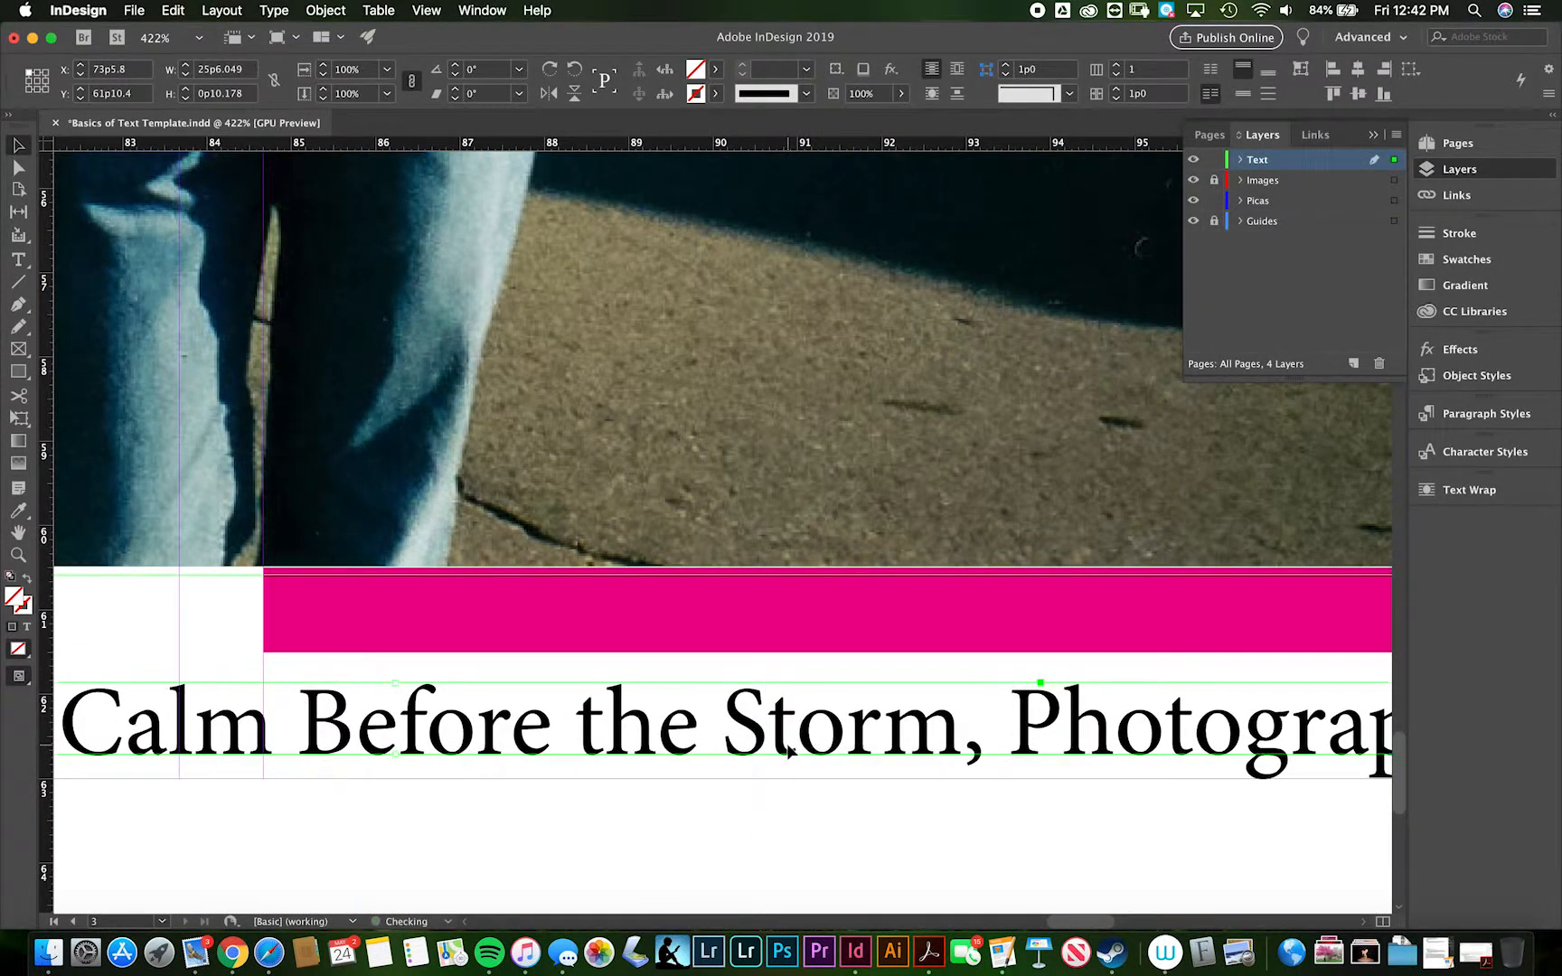
key("Up")
key("Up")
key("Up")
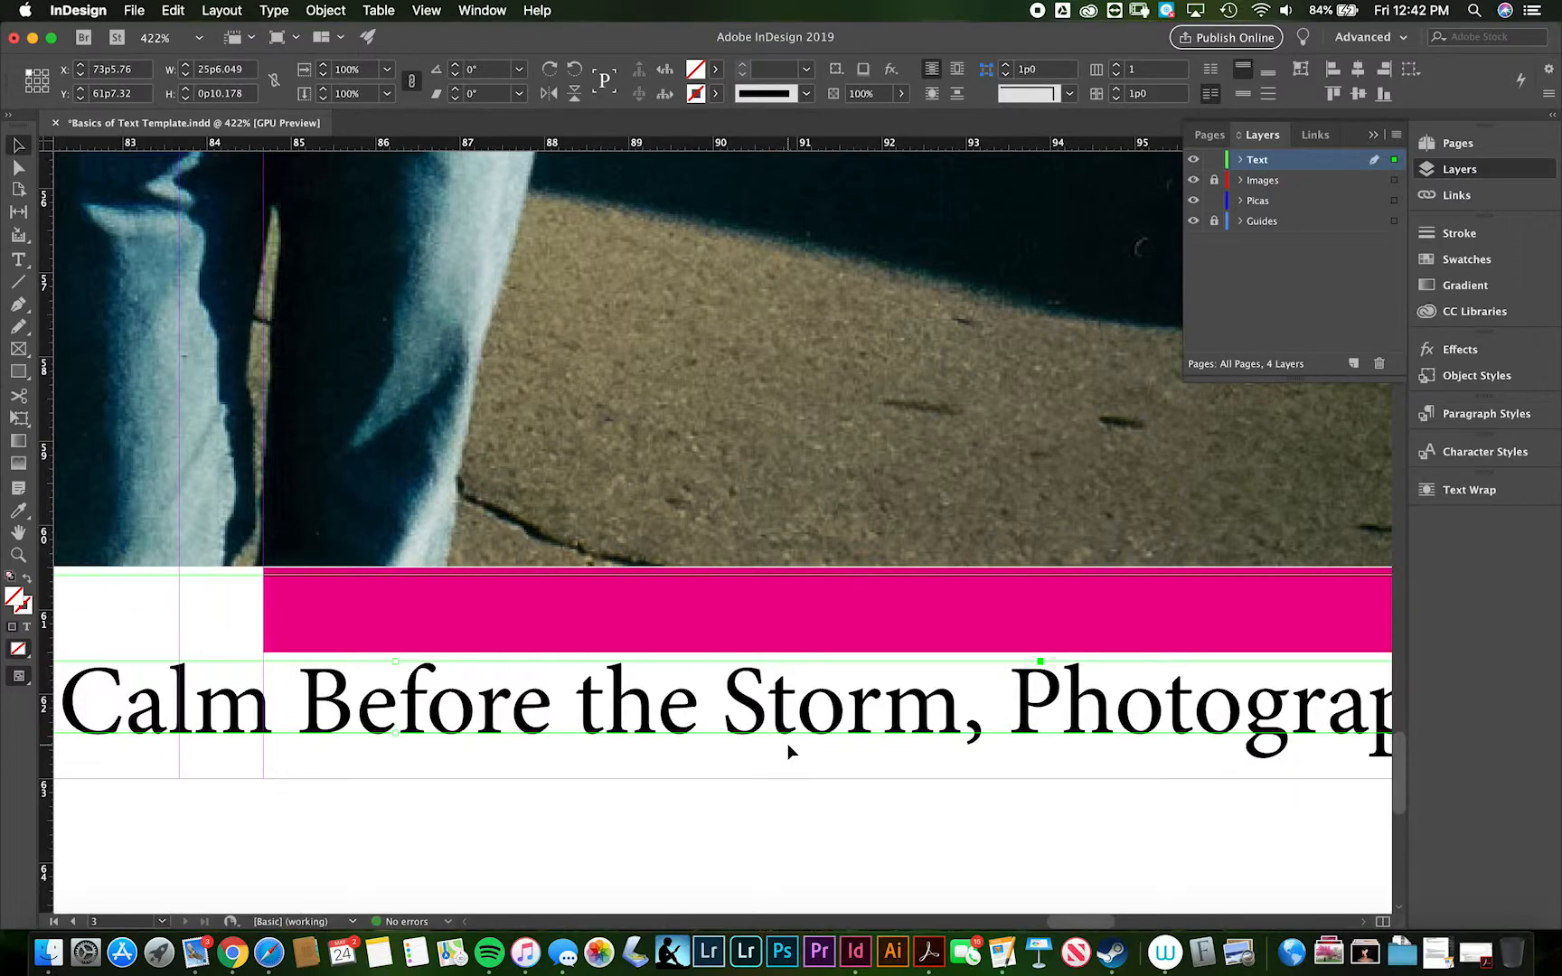
- Return the horizontal pica brick to the pasteboard above the pica-brick note, at X 107p1.2, Y -0p9.6
key("super+0")
left_click(1013, 836)
mouse_move(1196, 175)
left_mouse_down()
mouse_move(1213, 187)
mouse_move(1167, 173)
left_mouse_up()
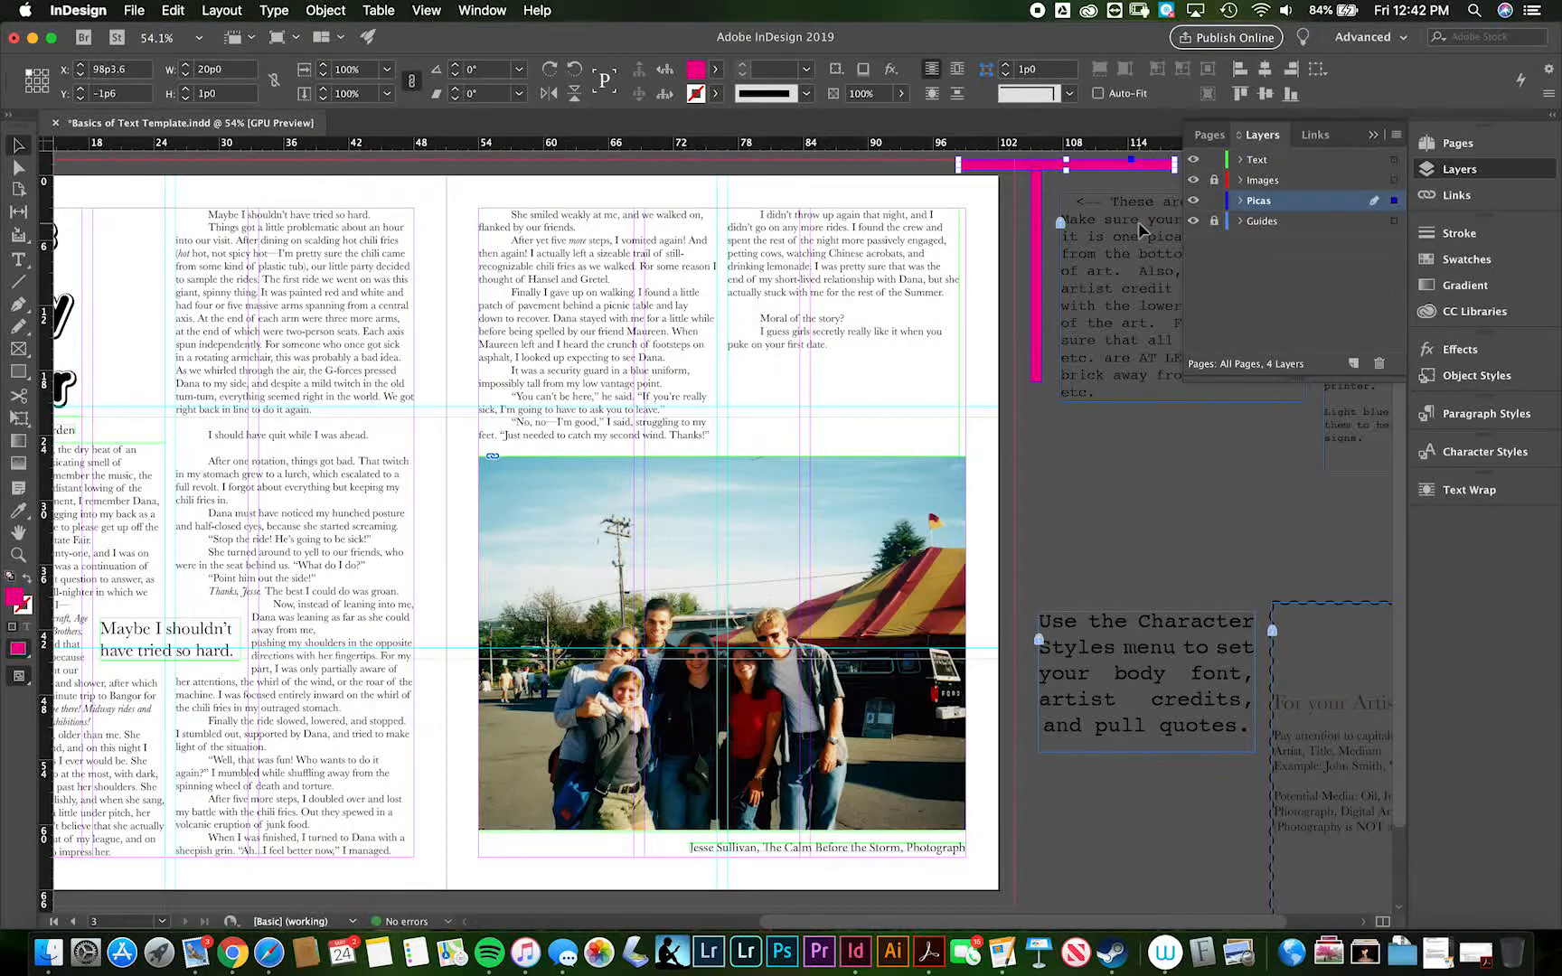
left_click(1372, 135)
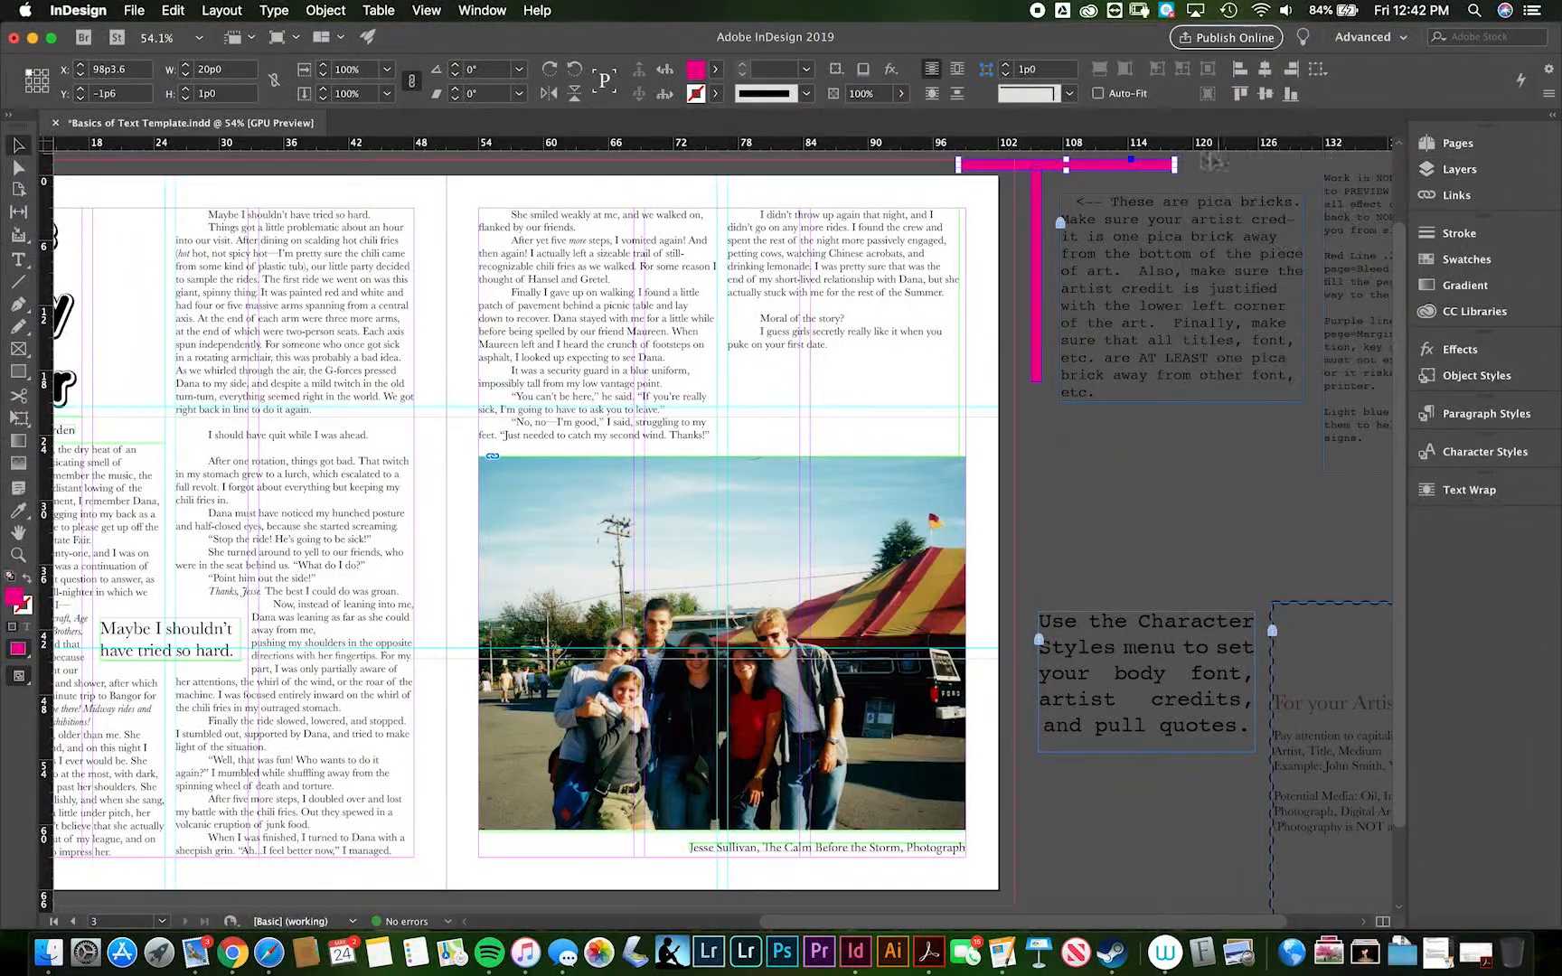
left_click_drag(1151, 170, 1246, 177)
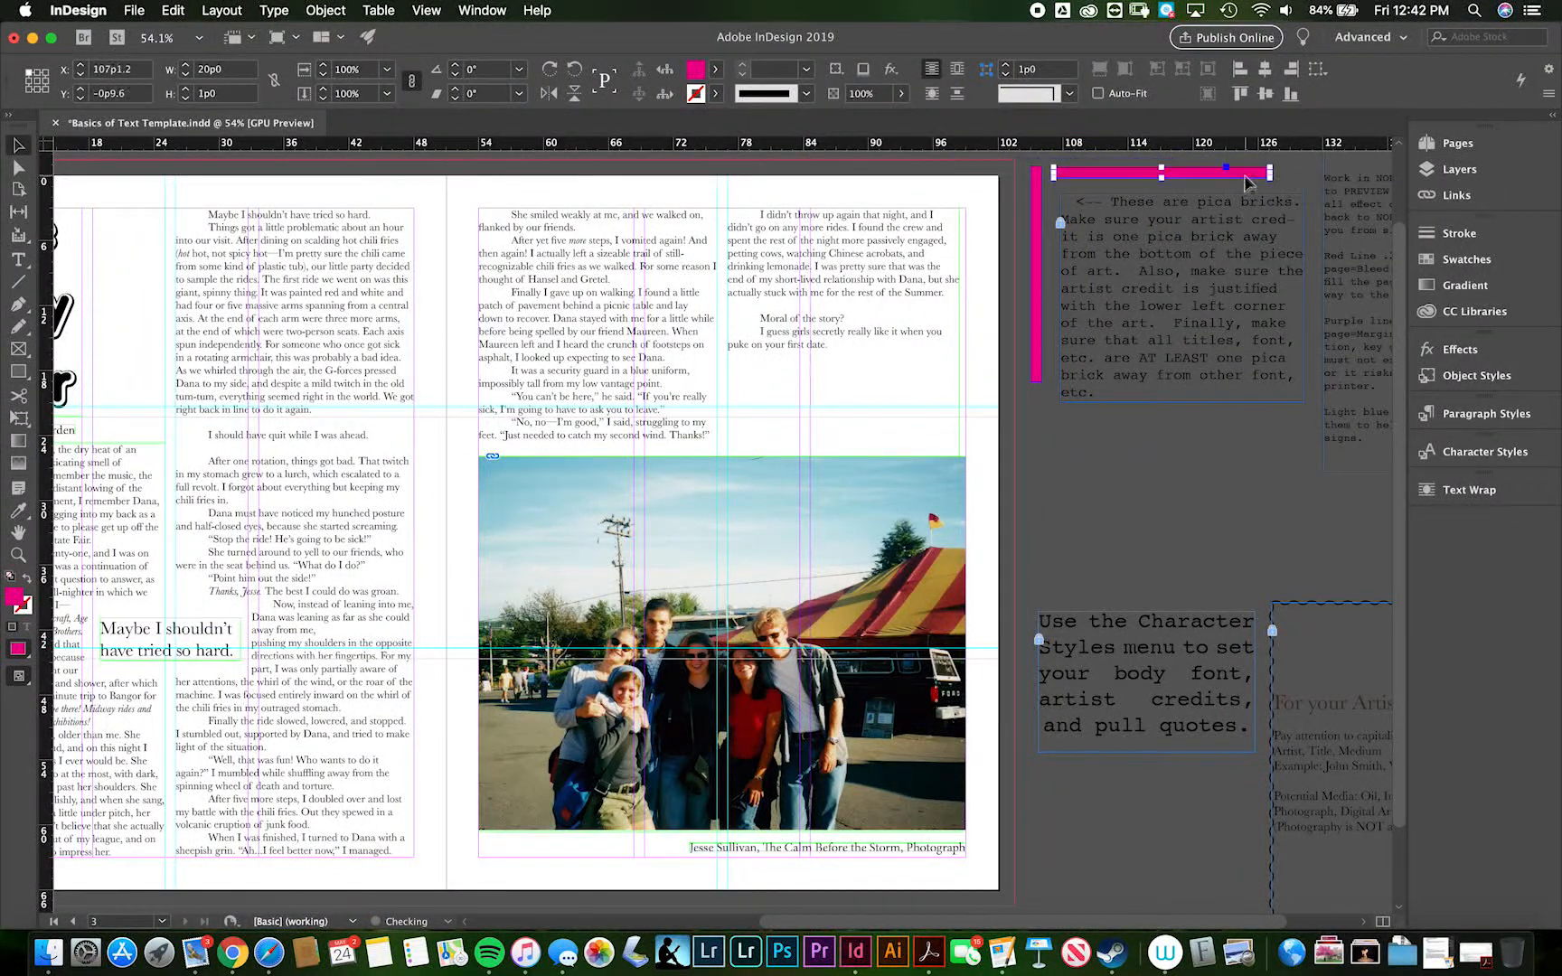
- Review the finished spread in Presentation mode, and return to the normal layout view
scroll(814, 658, "left", 3)
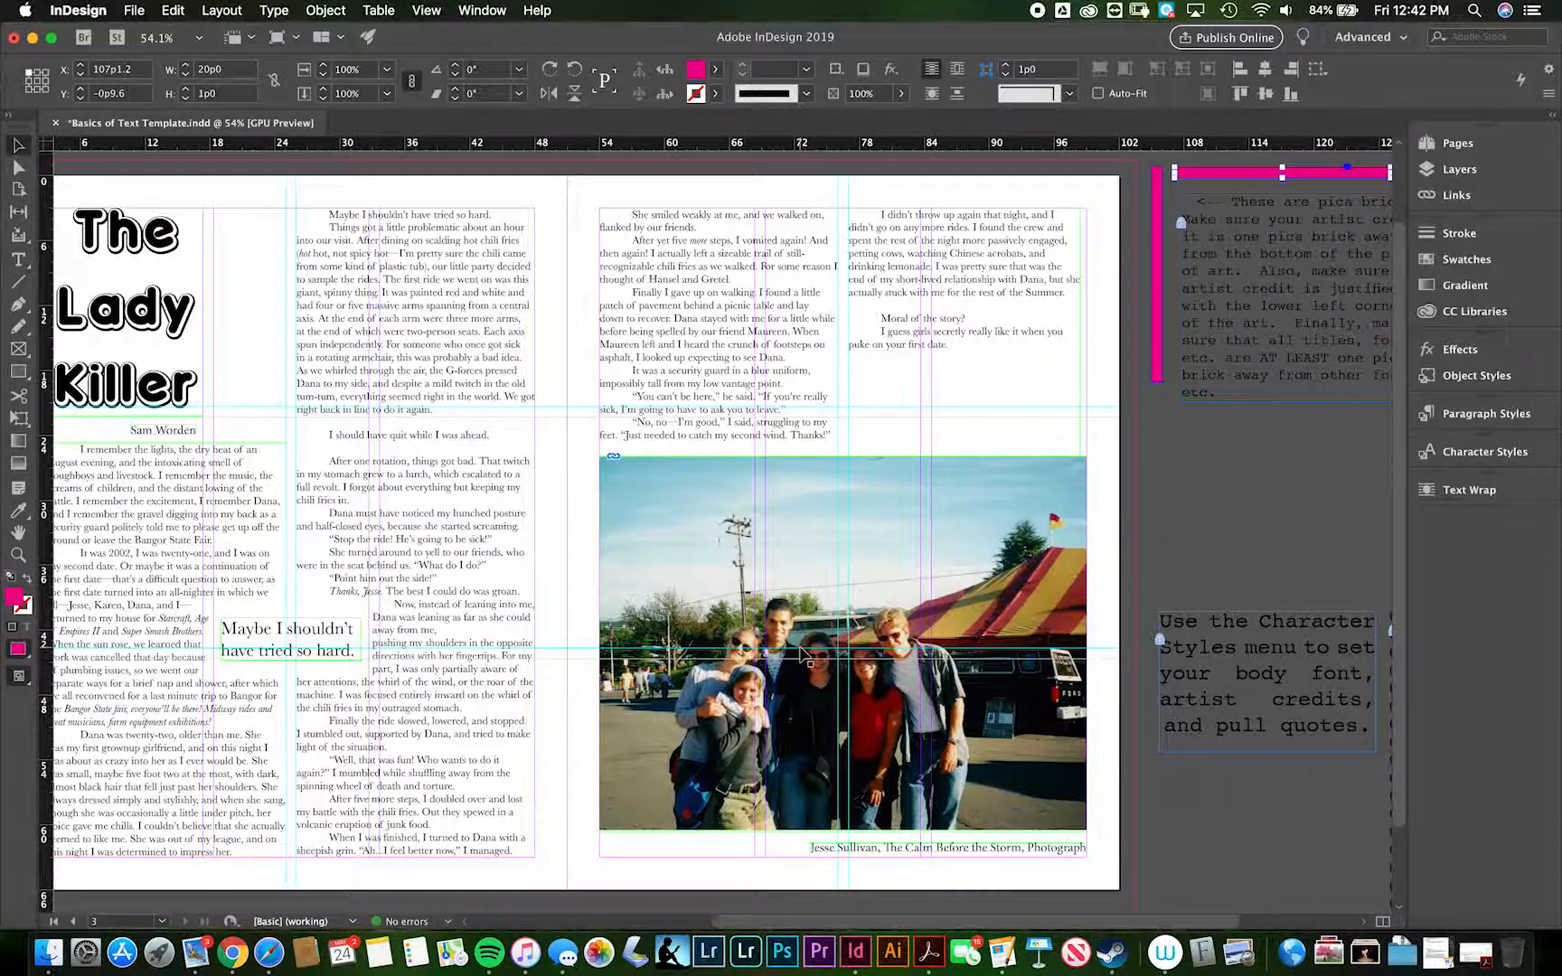
left_click(14, 677)
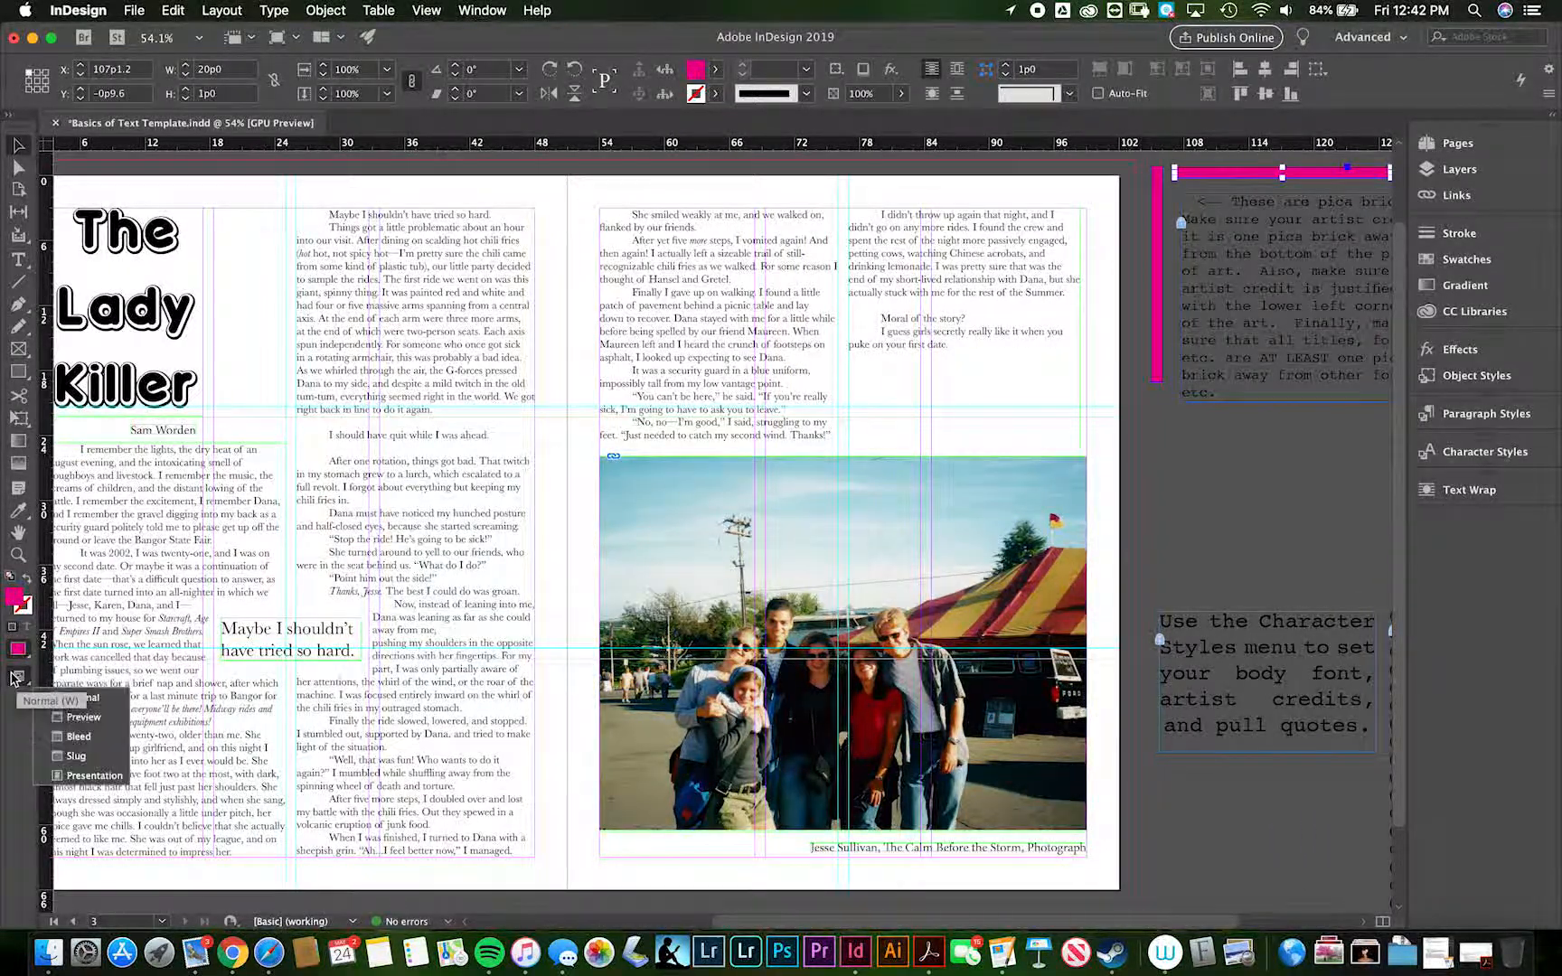
left_click(76, 776)
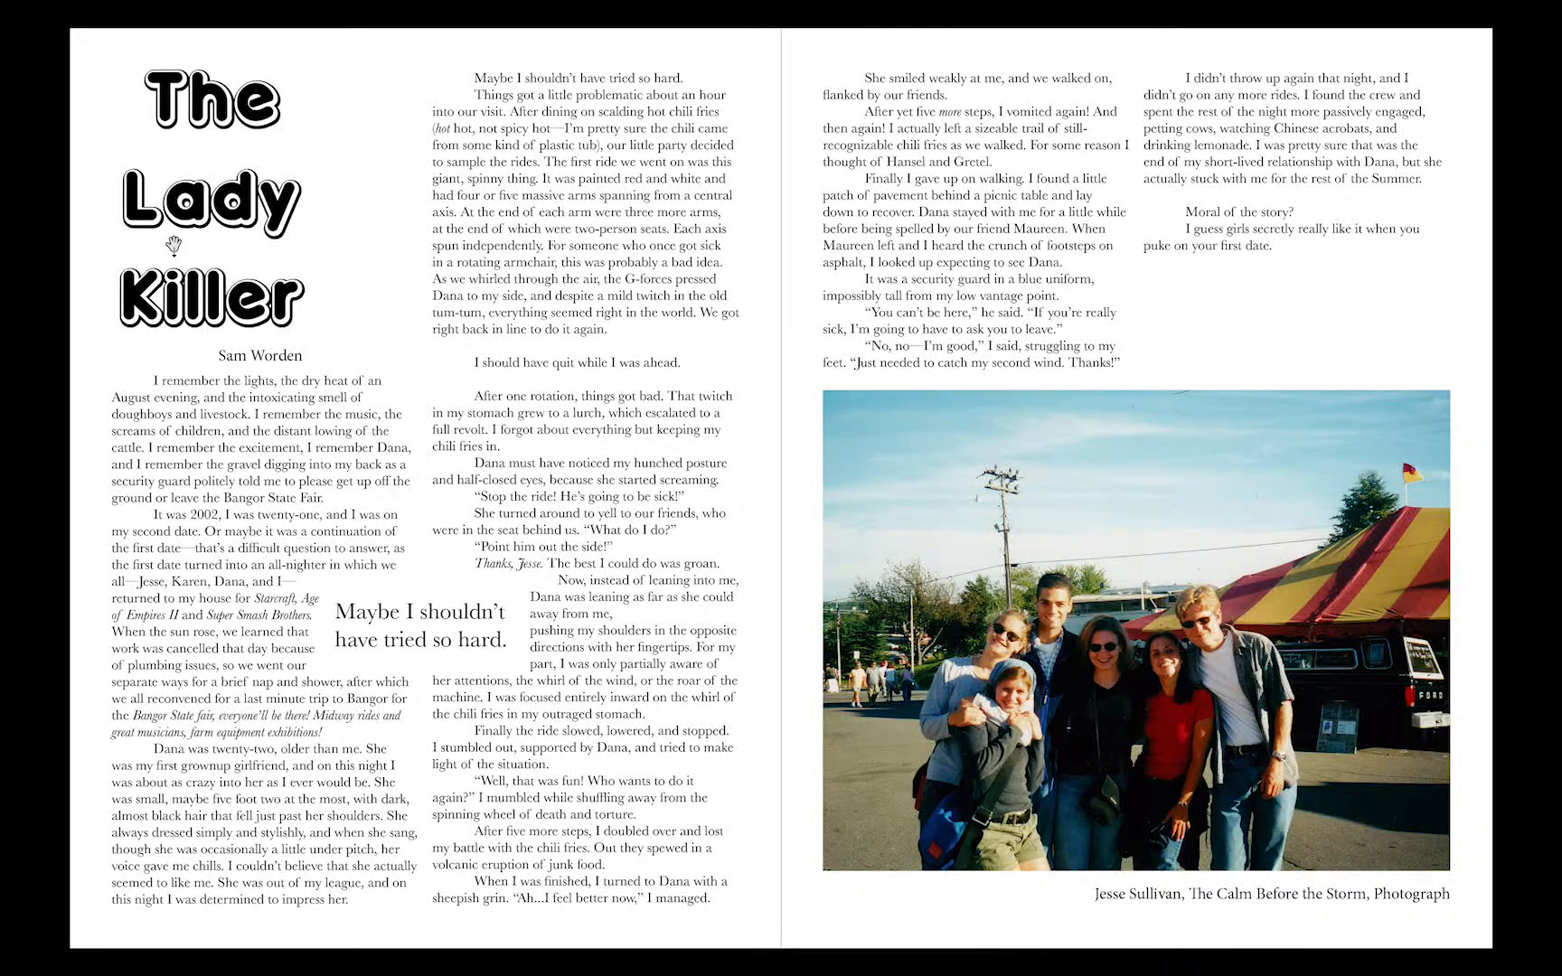
key("Escape")
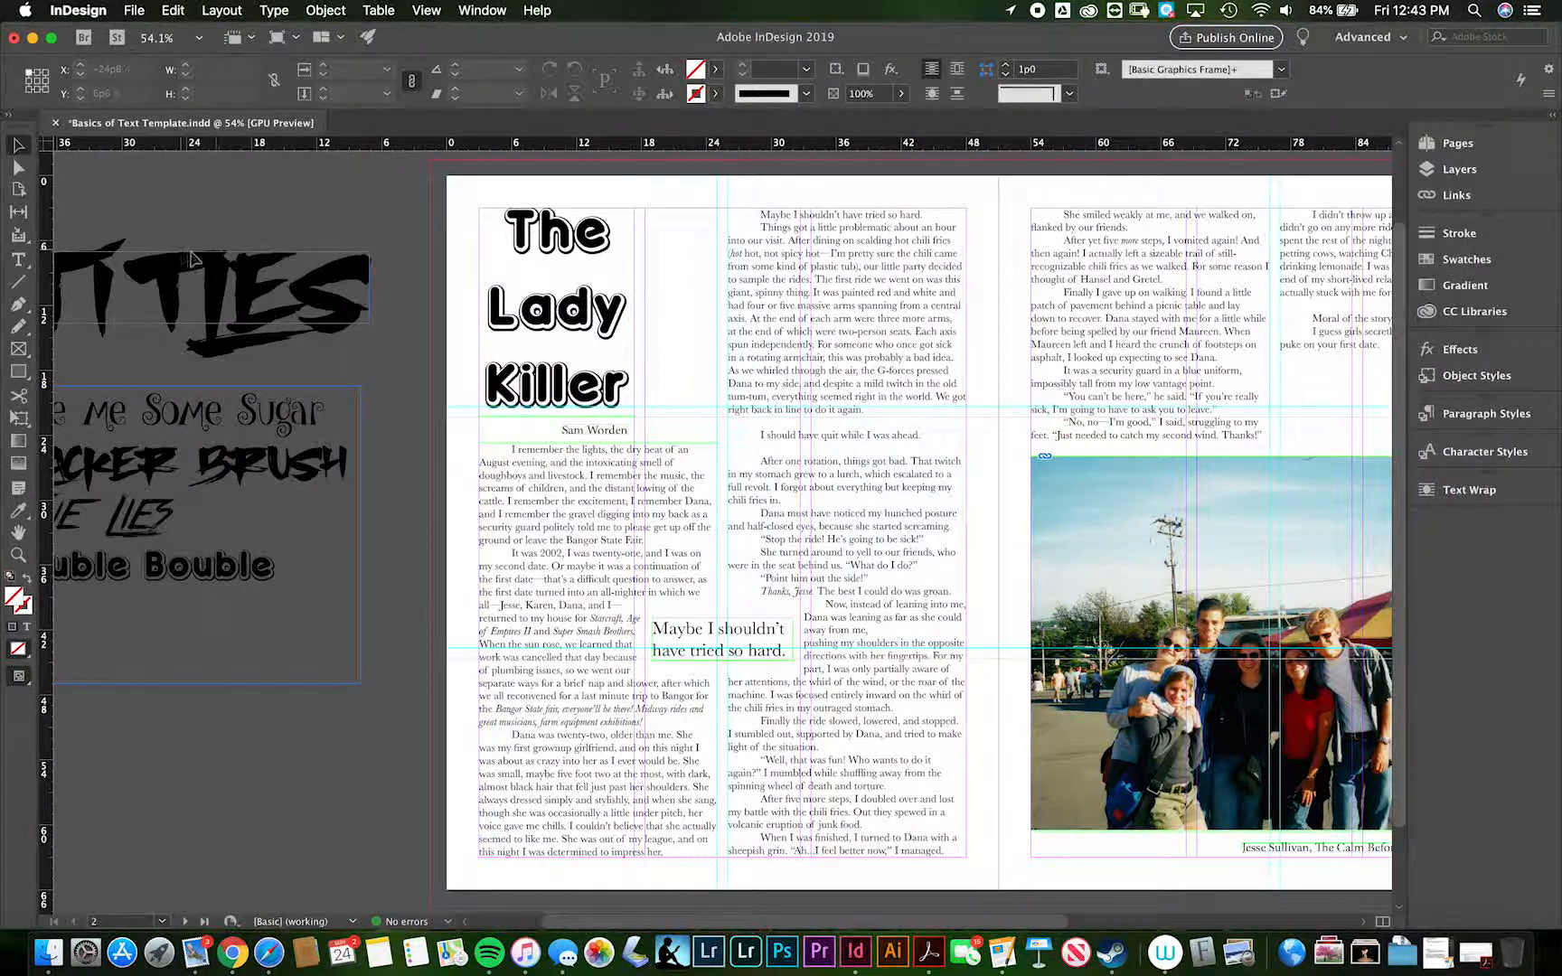
- Try recolouring the title "The Lady Killer" with red sampled from the shirt in the photo, and undo it
left_click(544, 312)
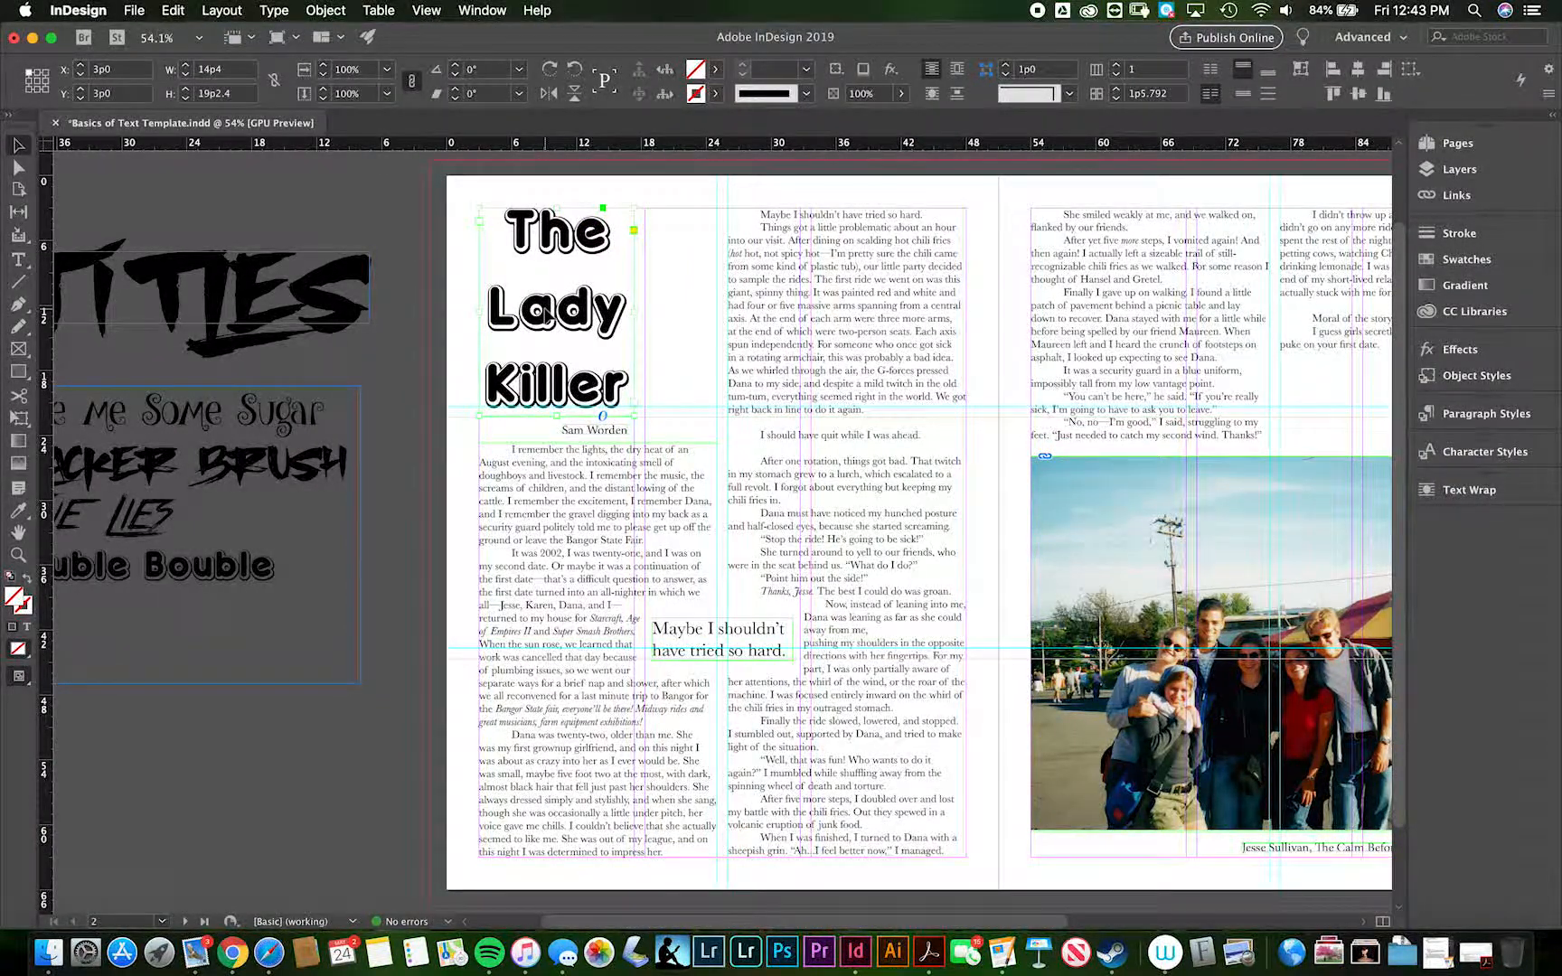
double_click(542, 312)
key("super+a")
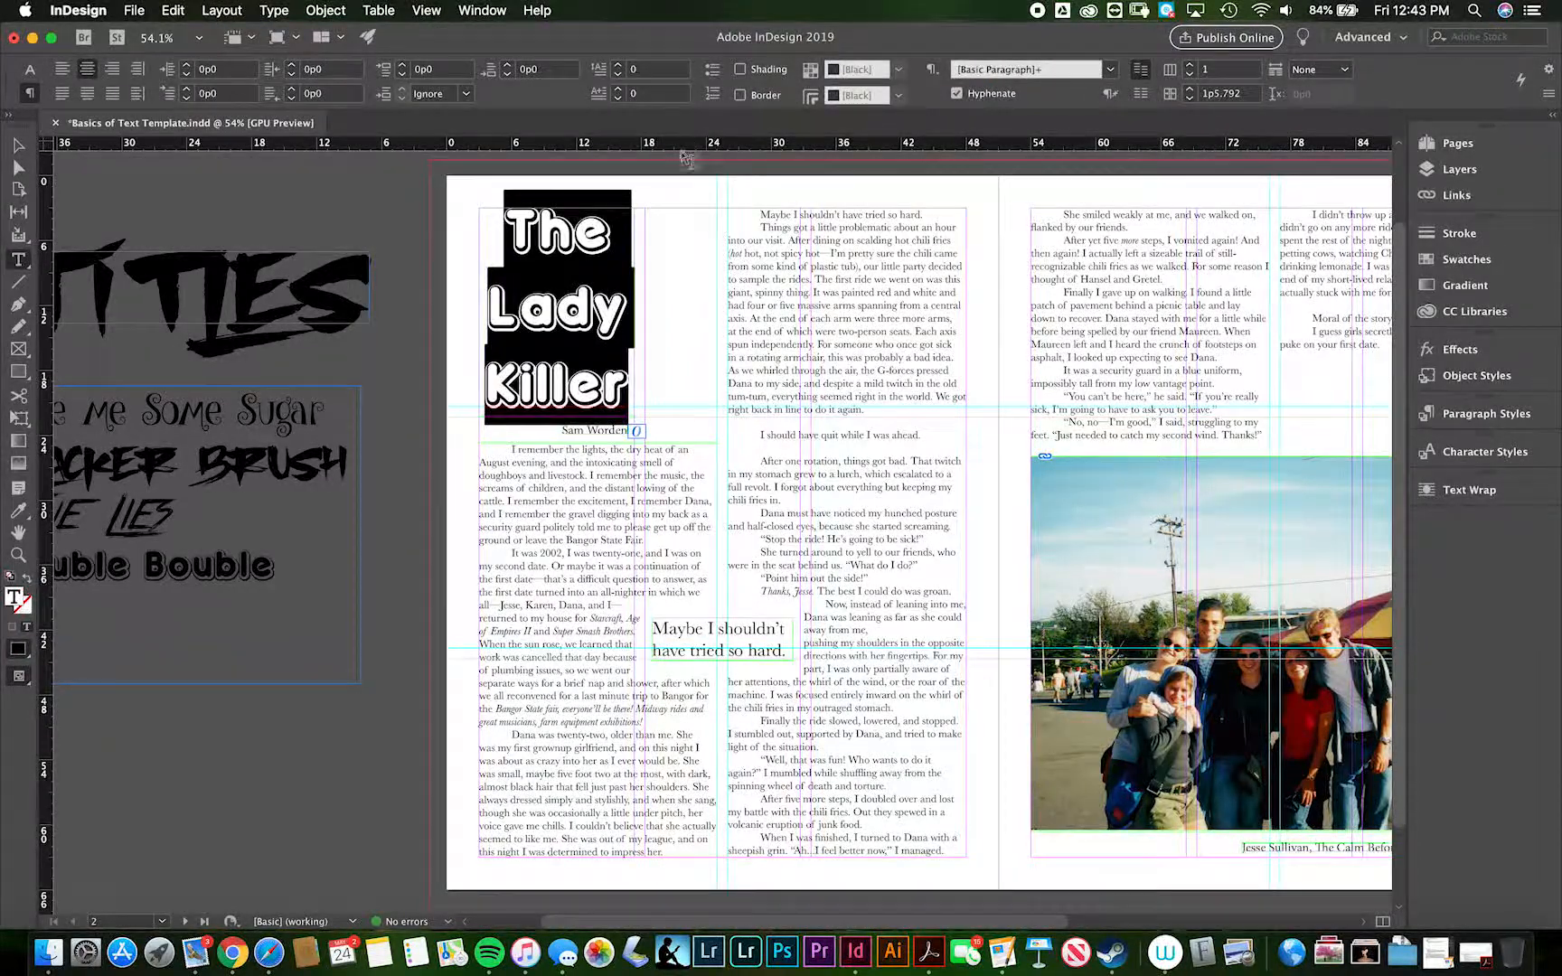
left_click(19, 511)
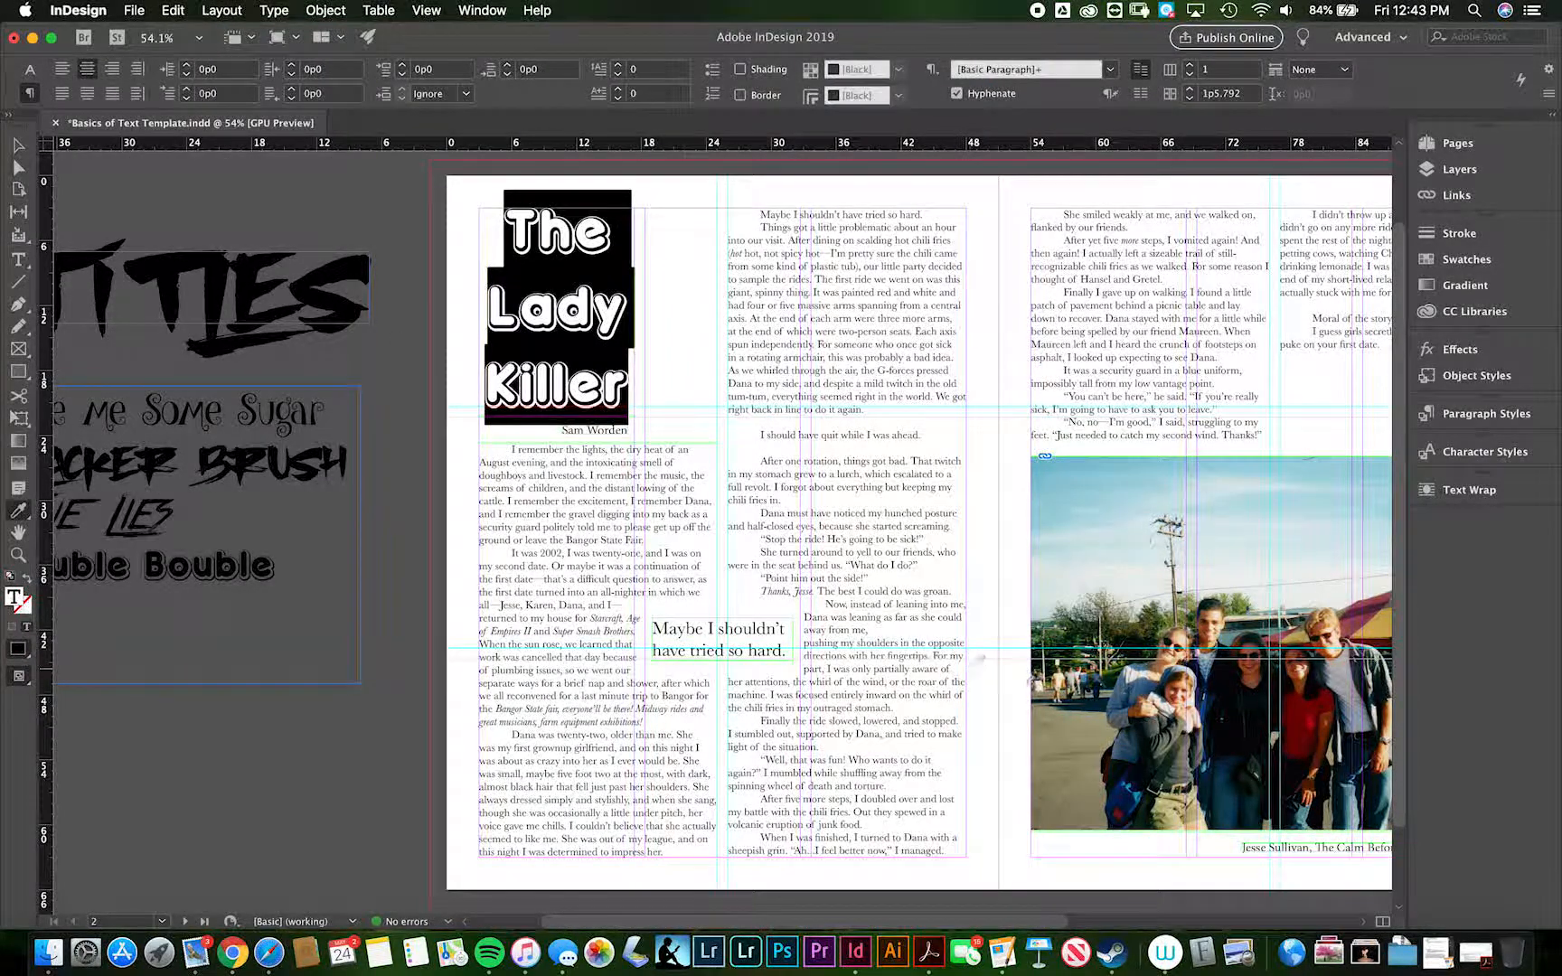
left_click(1315, 716)
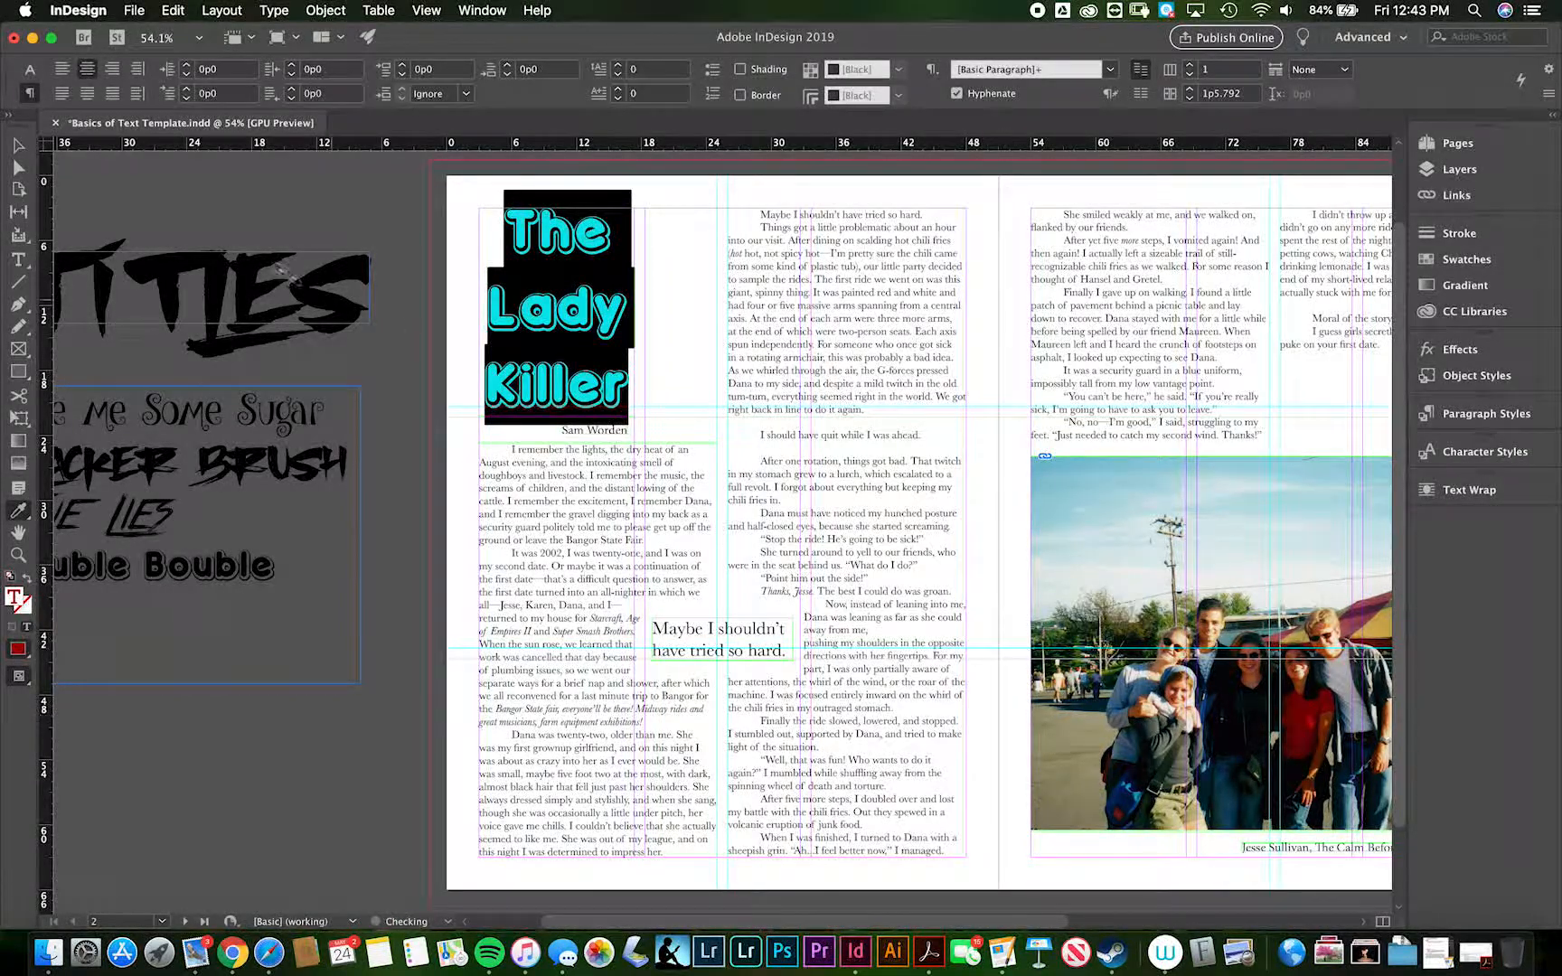
left_click(19, 152)
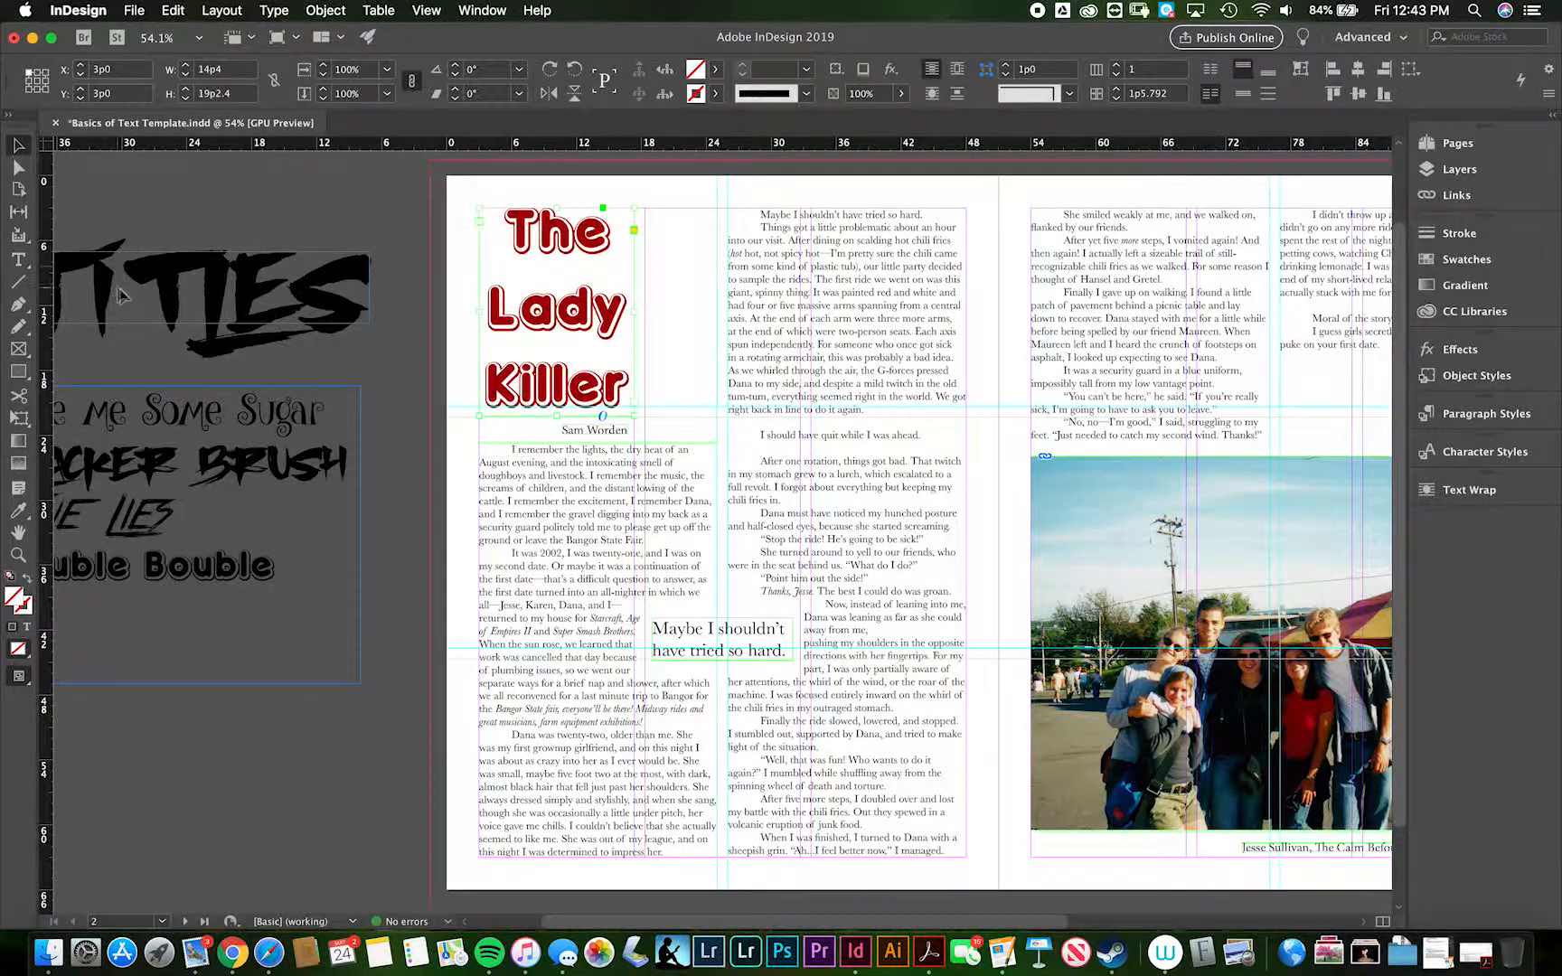
key("cmd+z")
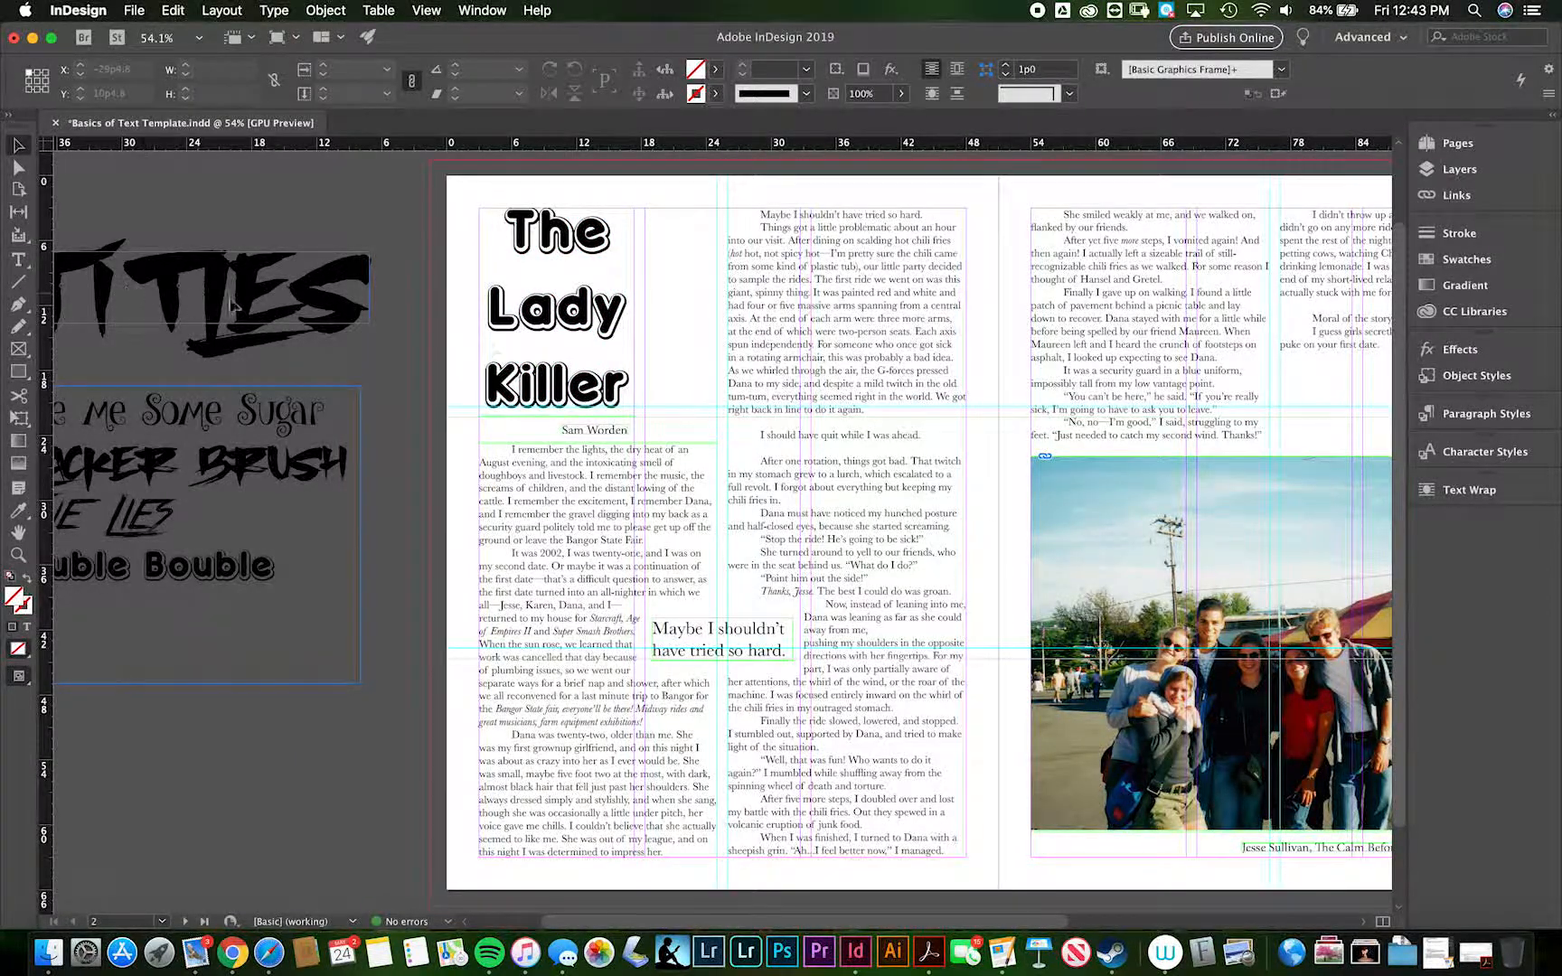
- Recolour all the title text with the Eyedropper, sampling the red shirt in the photo, and deselect the title
double_click(592, 335)
left_click_drag(630, 384, 509, 255)
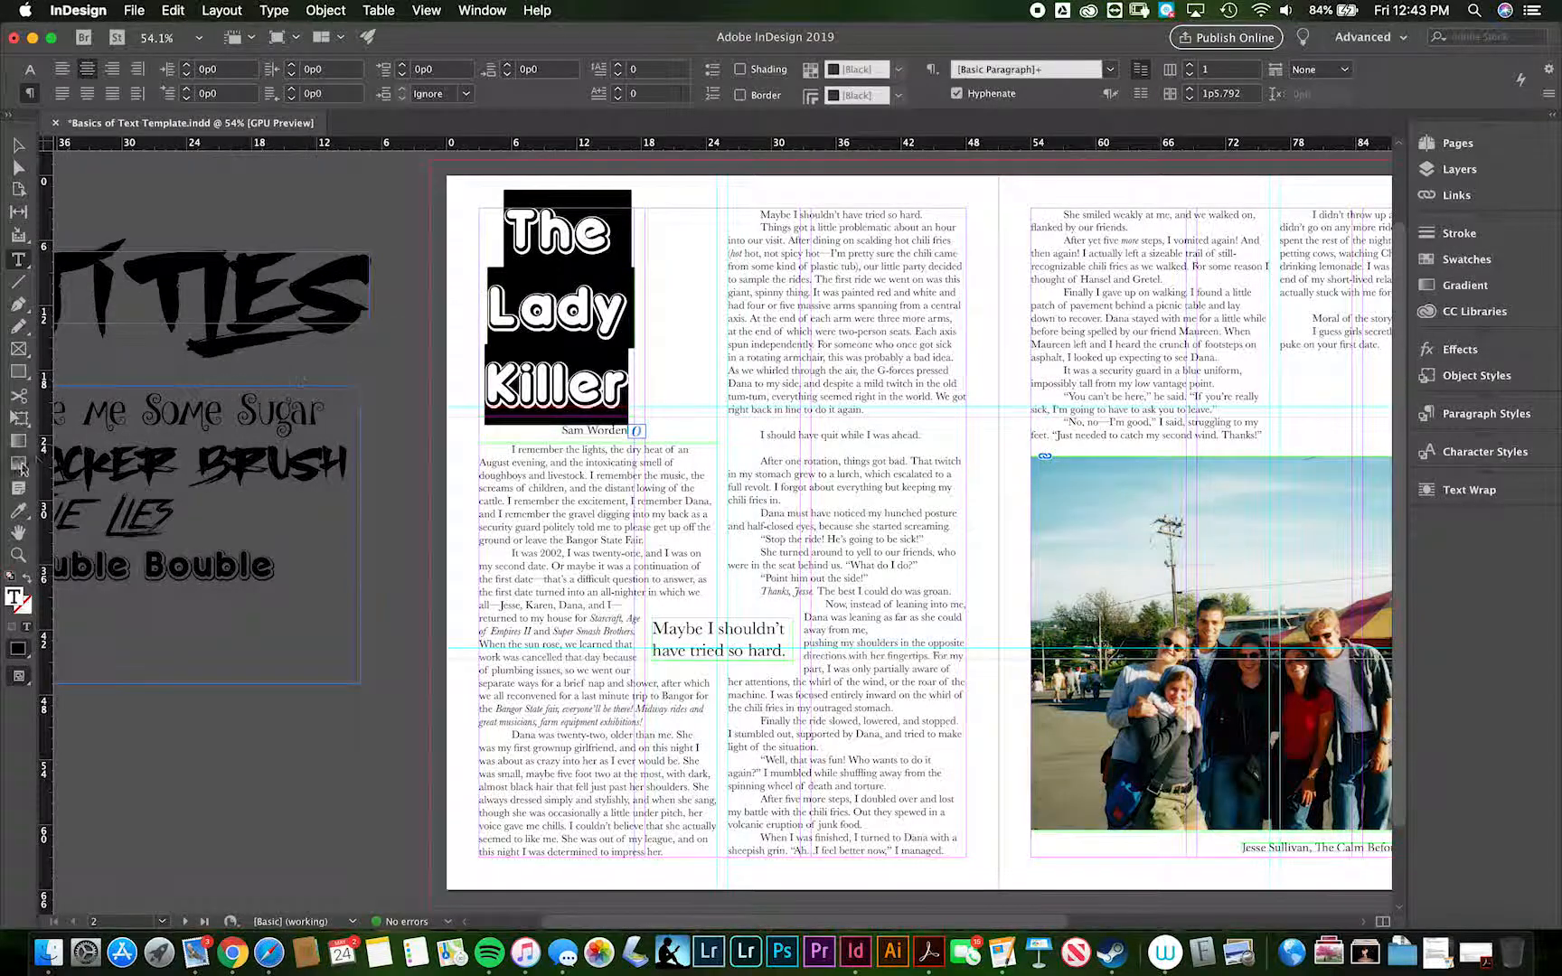
left_click(18, 512)
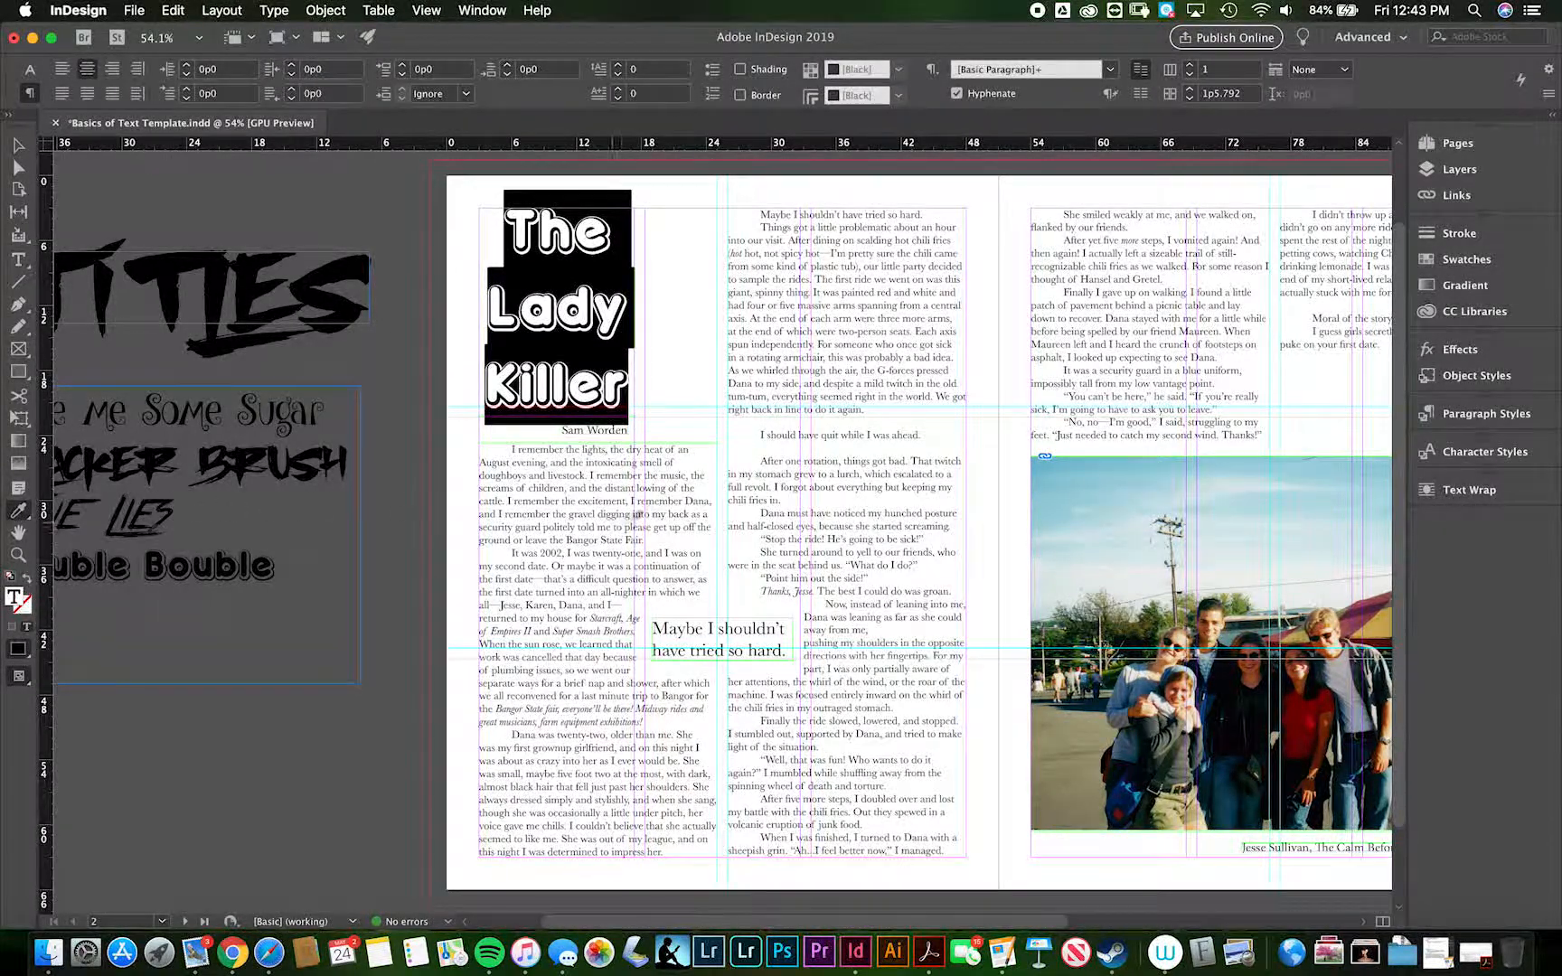
scroll(904, 534, "right", 5)
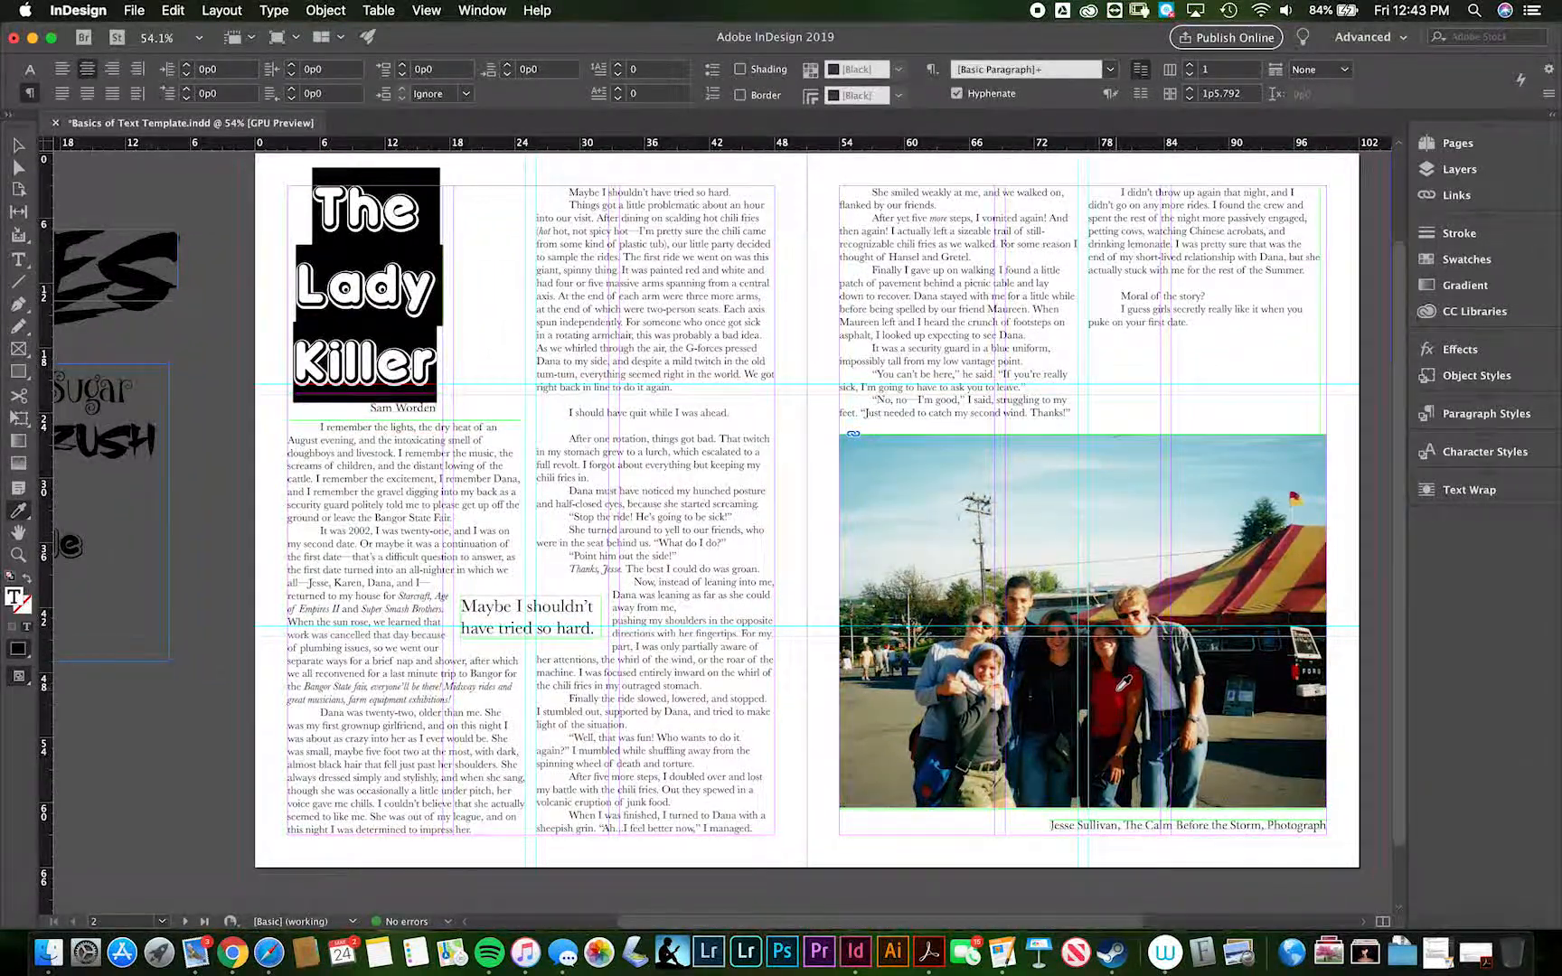
left_click(1121, 695)
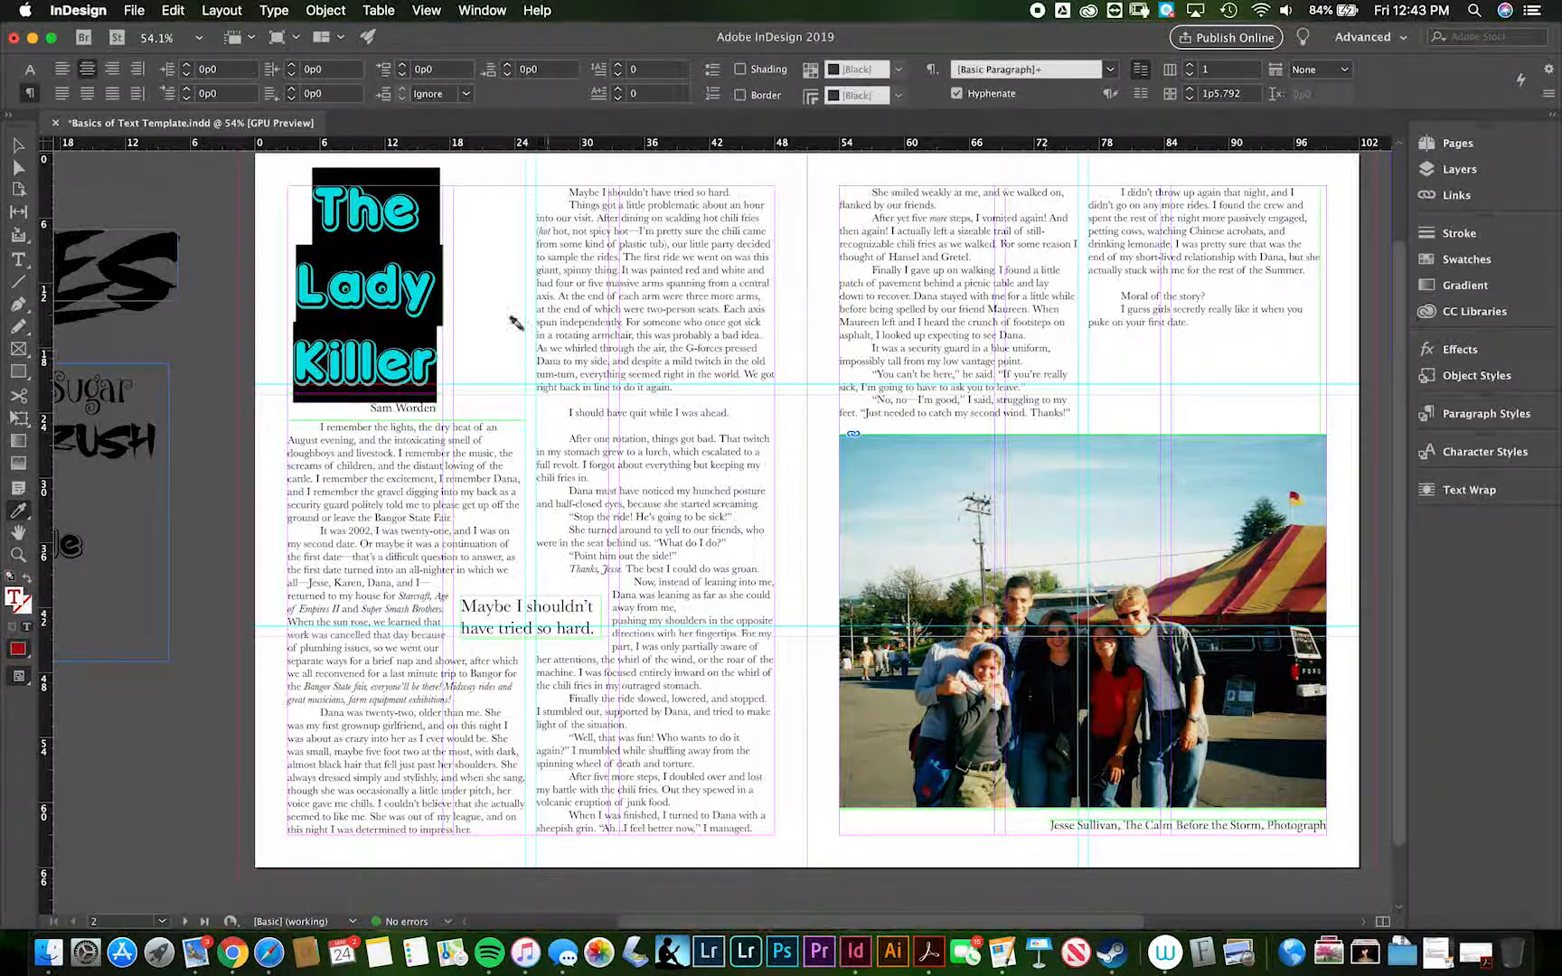
left_click(18, 147)
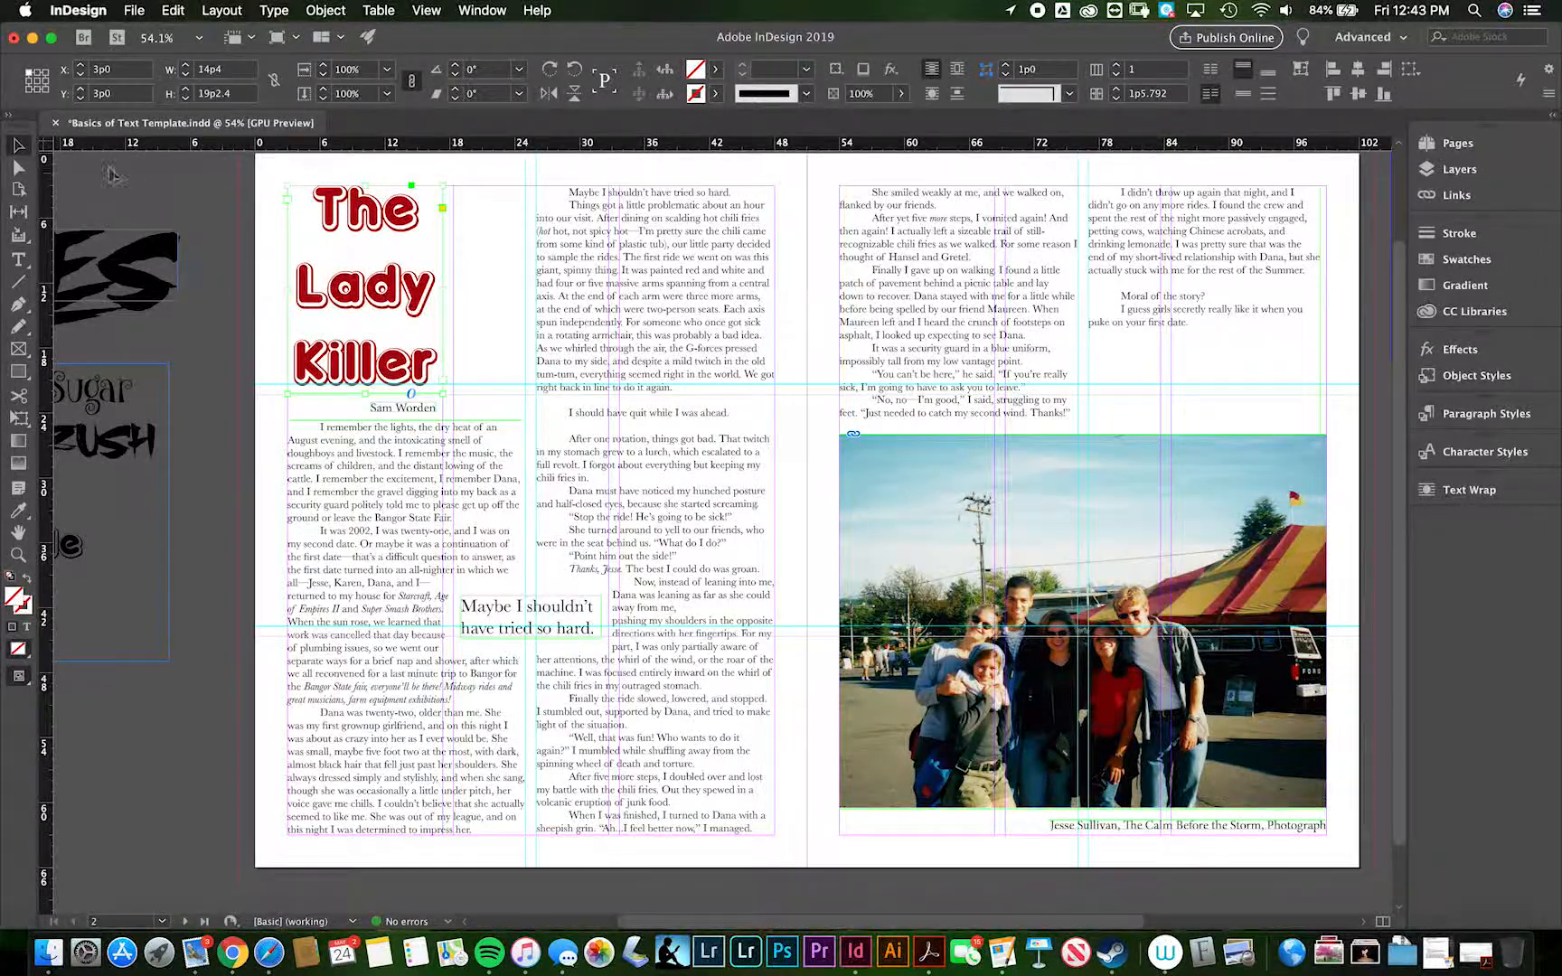
left_click(197, 255)
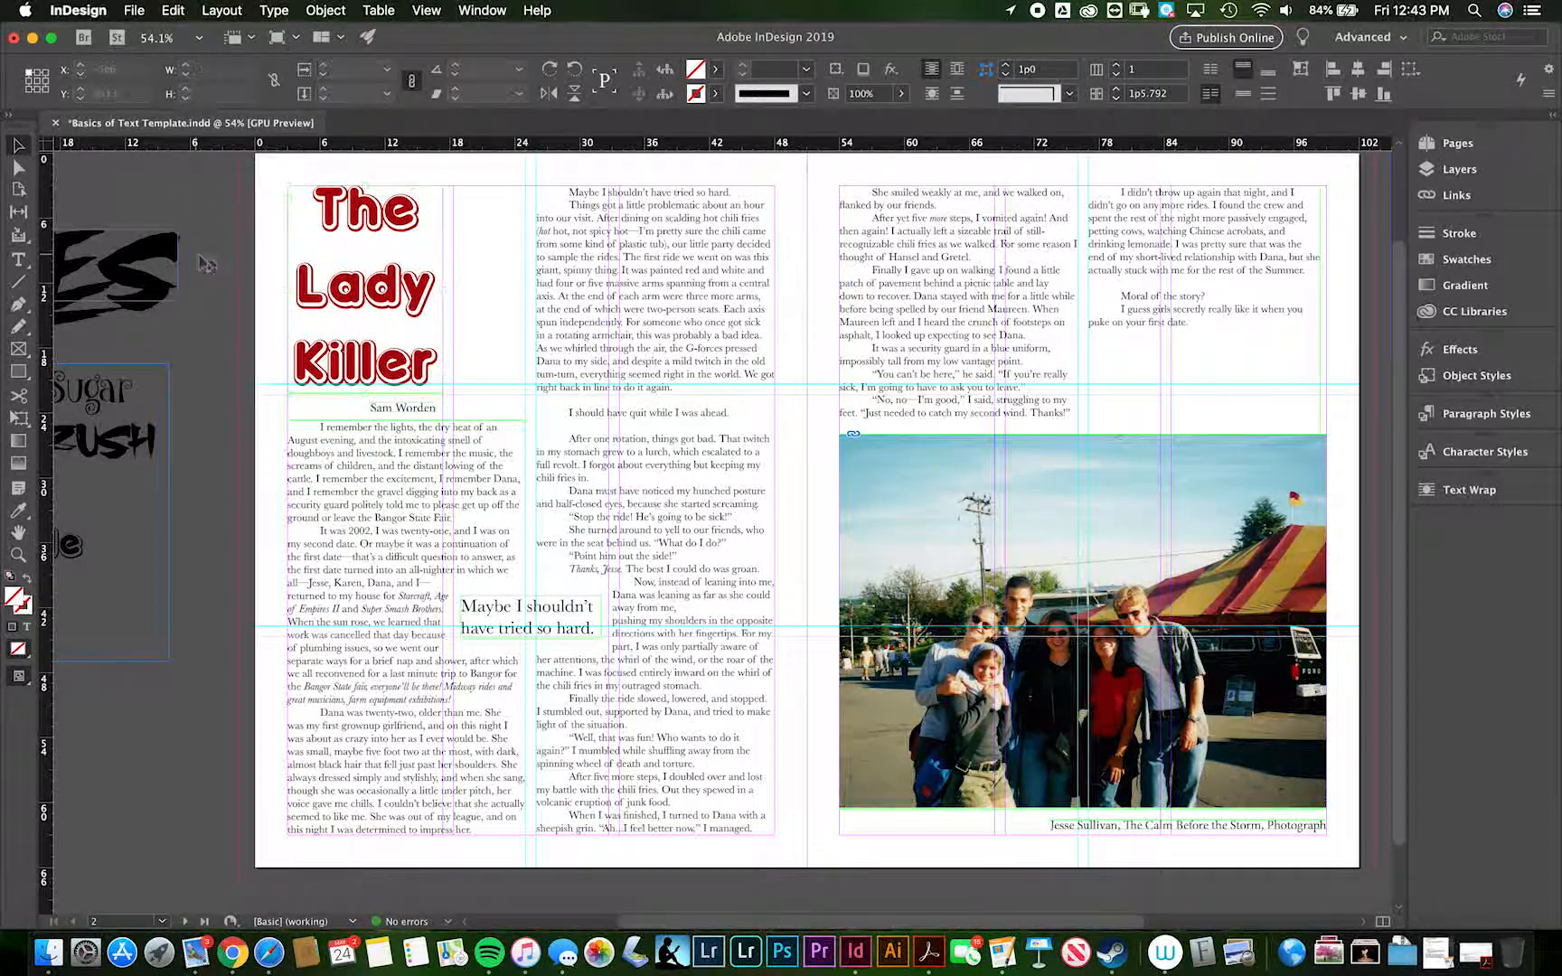
- Select the title frame, open its effects settings and keep the object opacity at 100%
left_click(339, 275)
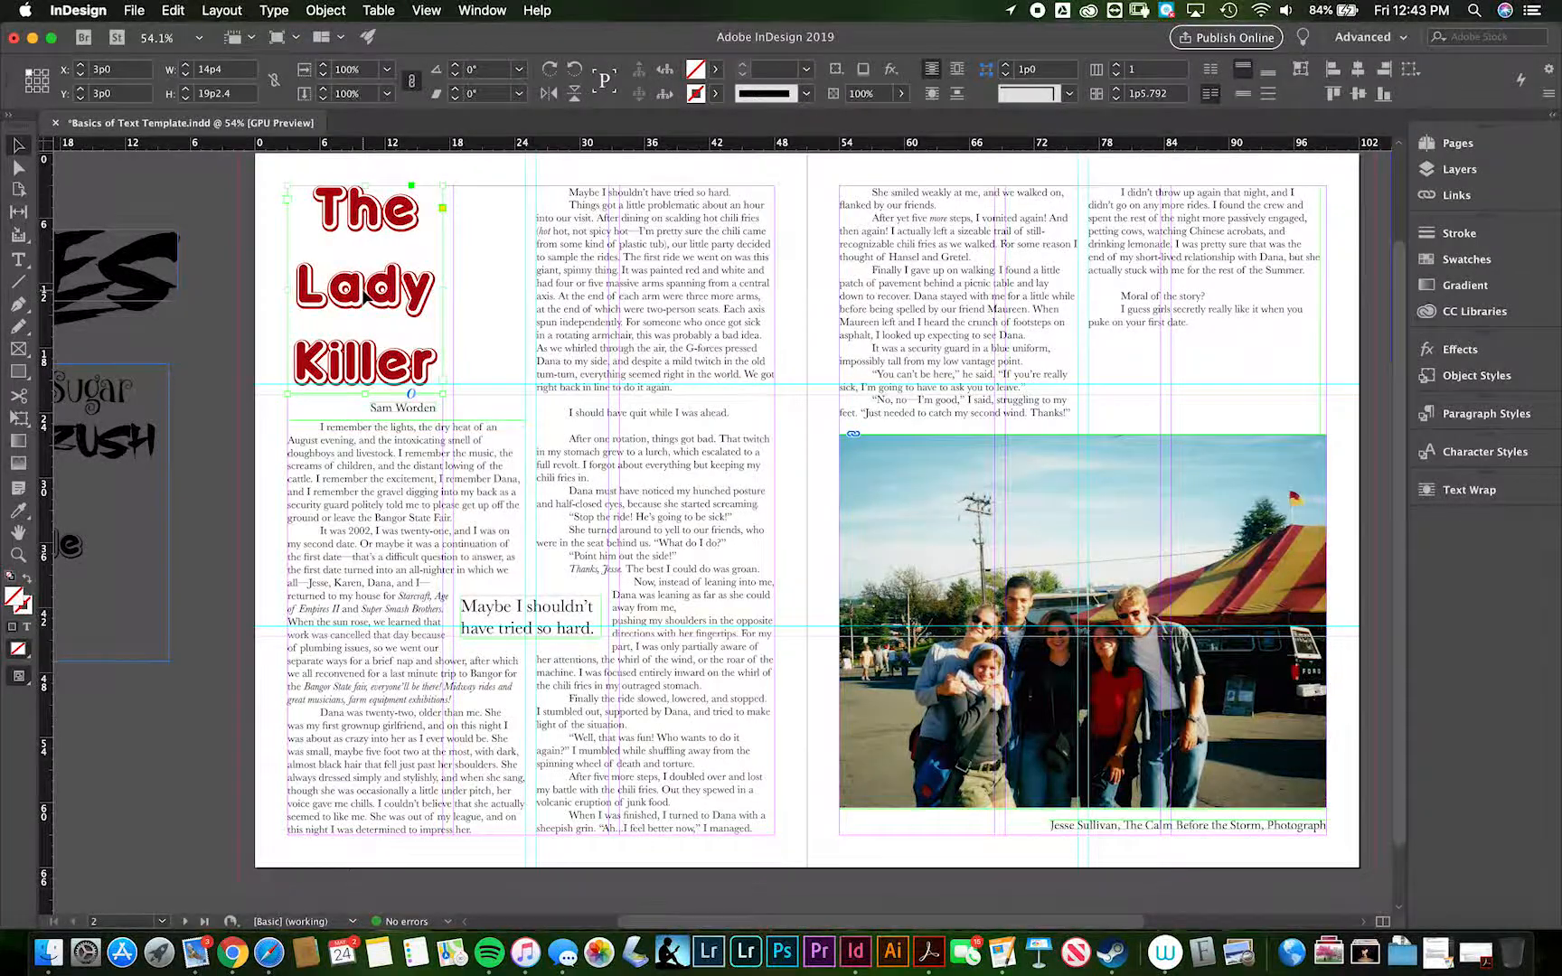
key("super+alt+equal")
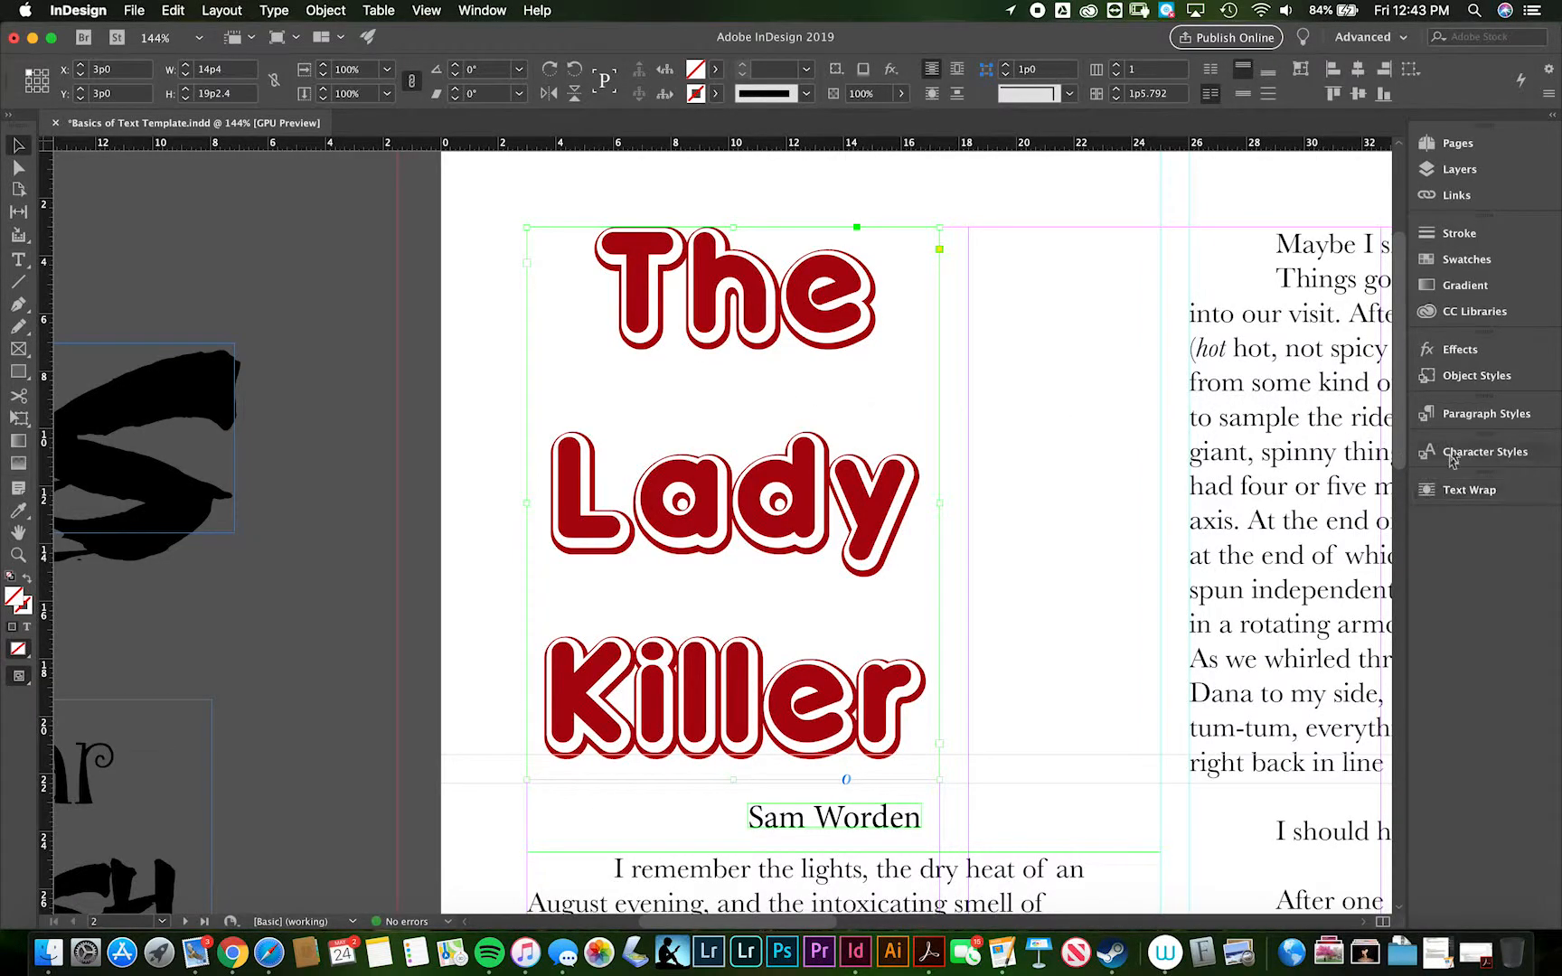
left_click(1457, 352)
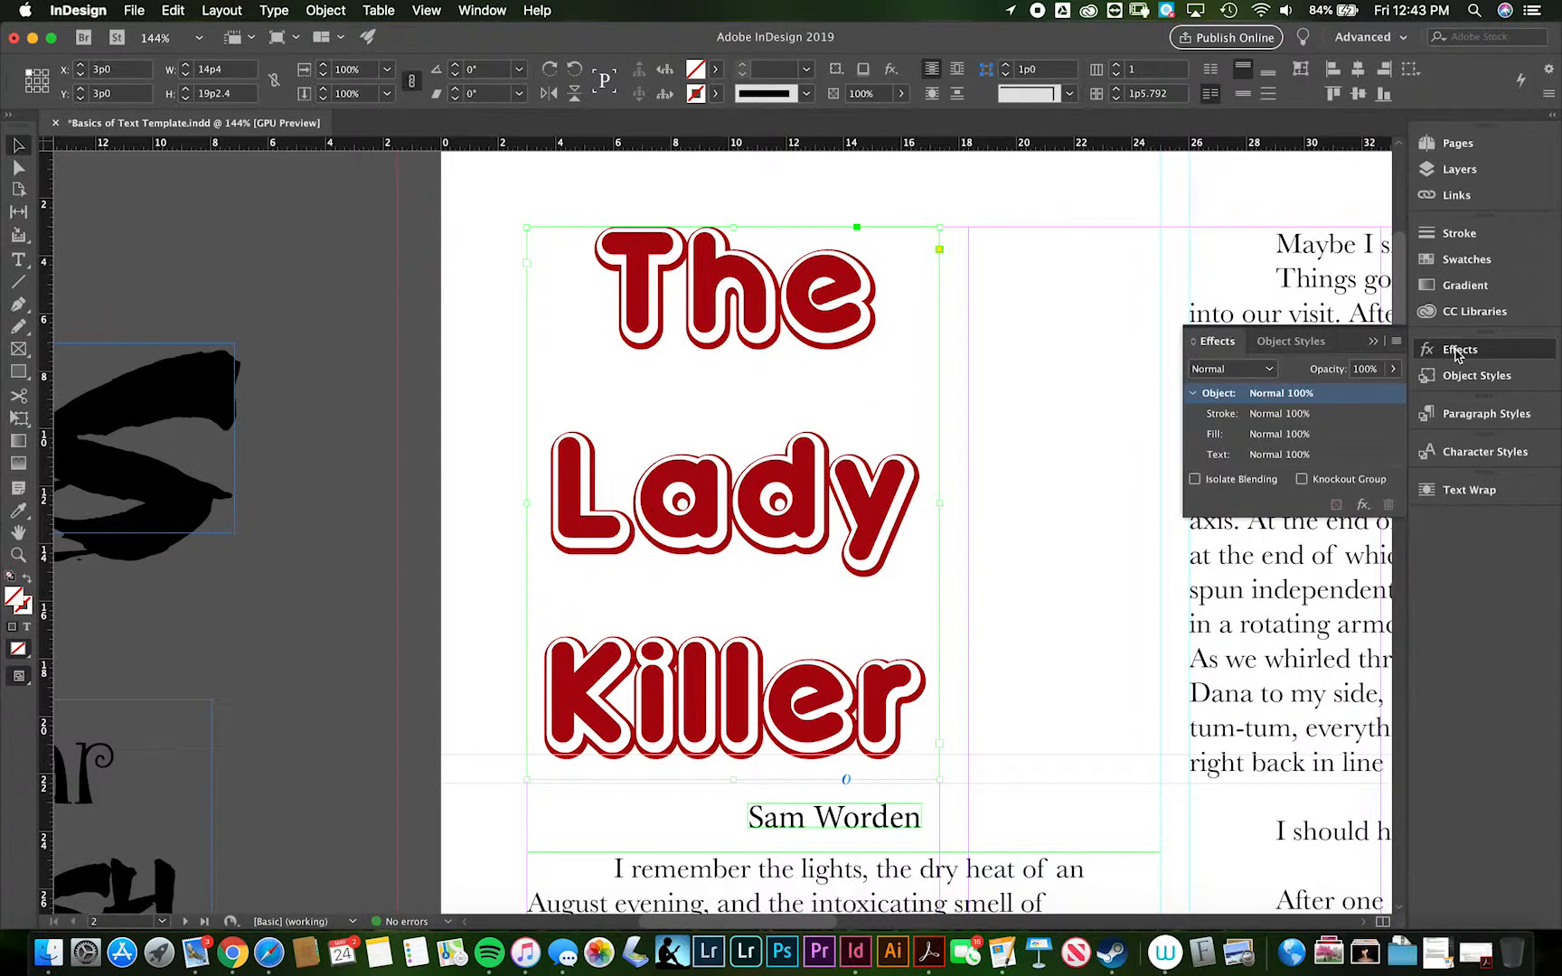
left_click(1393, 369)
mouse_move(1395, 393)
left_mouse_down()
mouse_move(1288, 394)
mouse_move(1424, 395)
left_mouse_up()
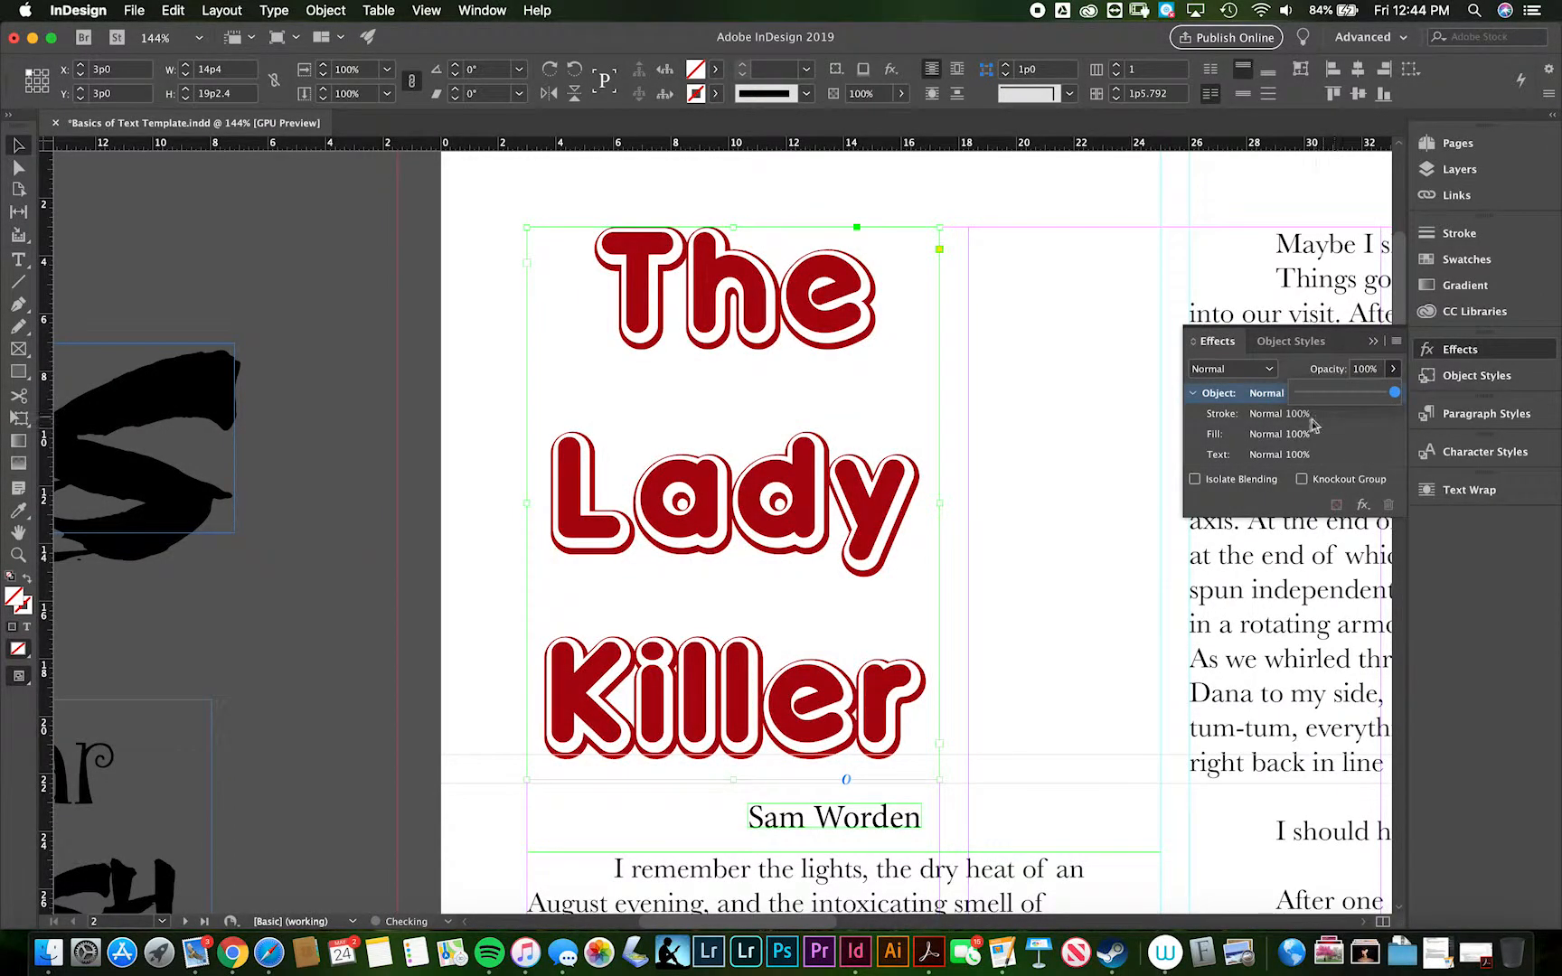
- Try a [Black] fill at 100% opacity on the title frame, and set the fill back to [None]
left_click(1317, 434)
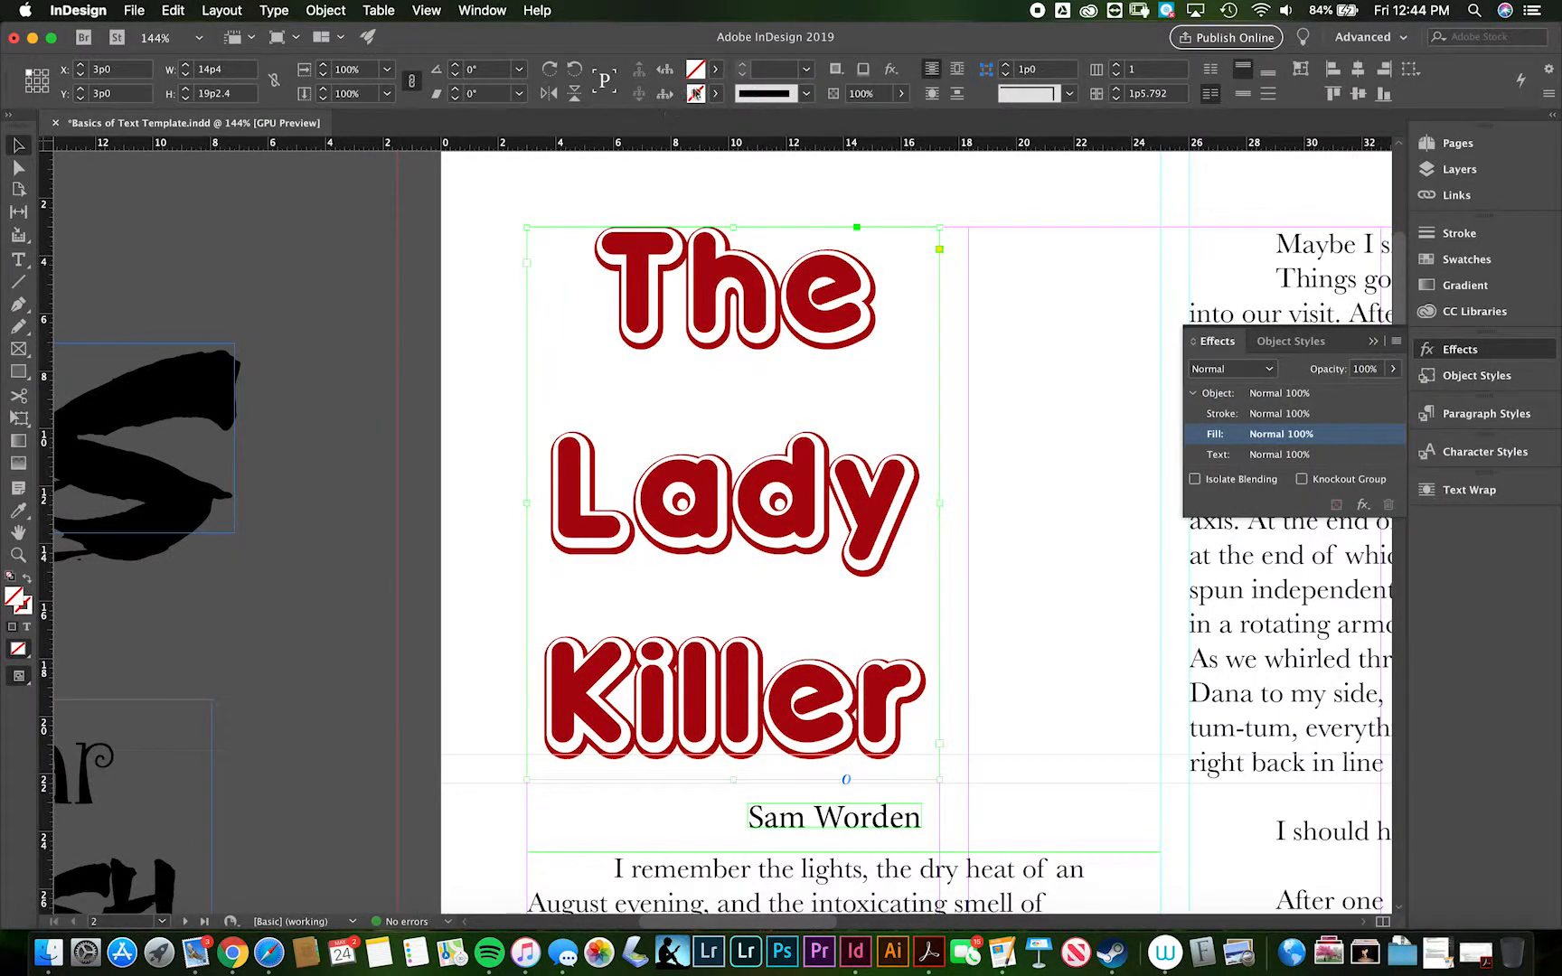
left_click(716, 70)
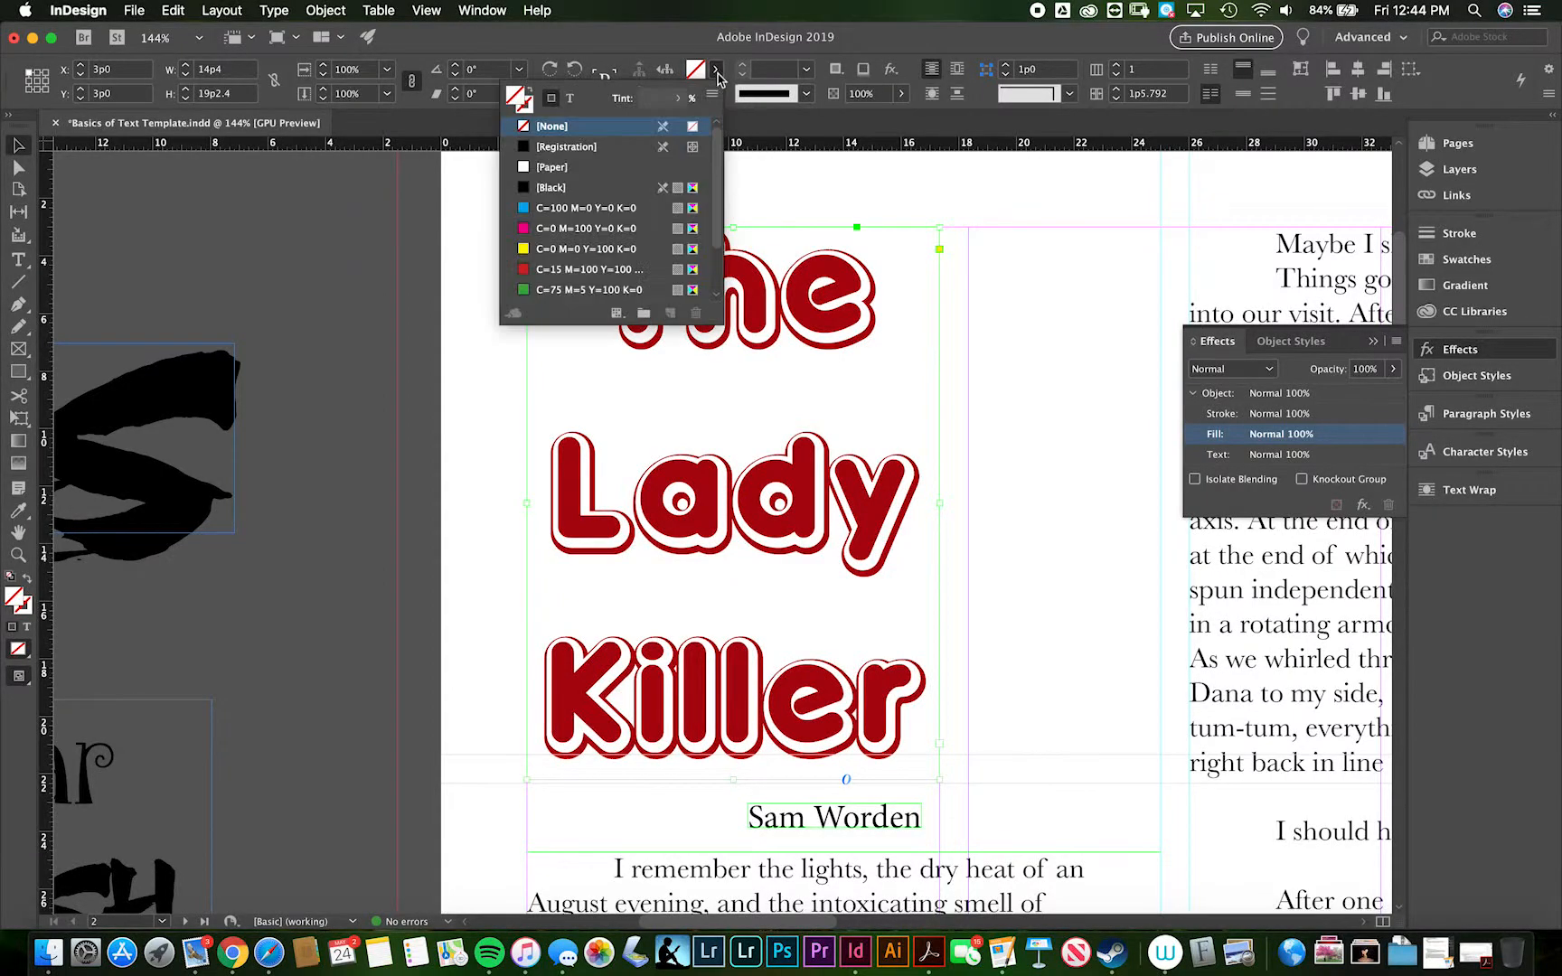
left_click(553, 187)
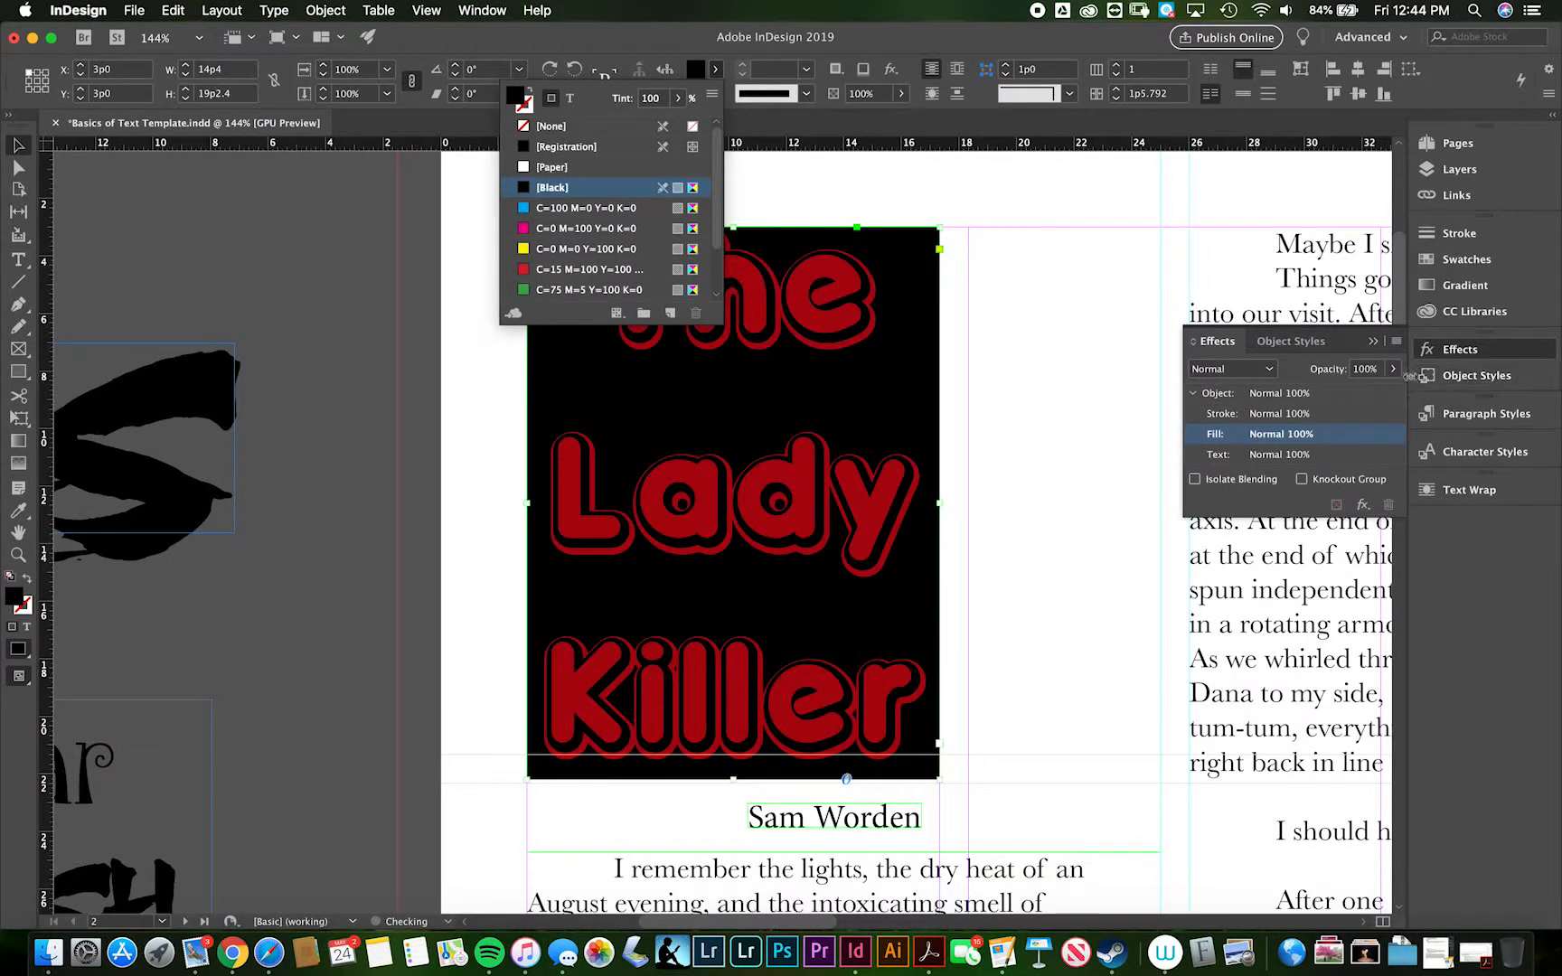
left_click(1393, 369)
mouse_move(1395, 392)
left_mouse_down()
mouse_move(1305, 392)
mouse_move(1411, 389)
left_mouse_up()
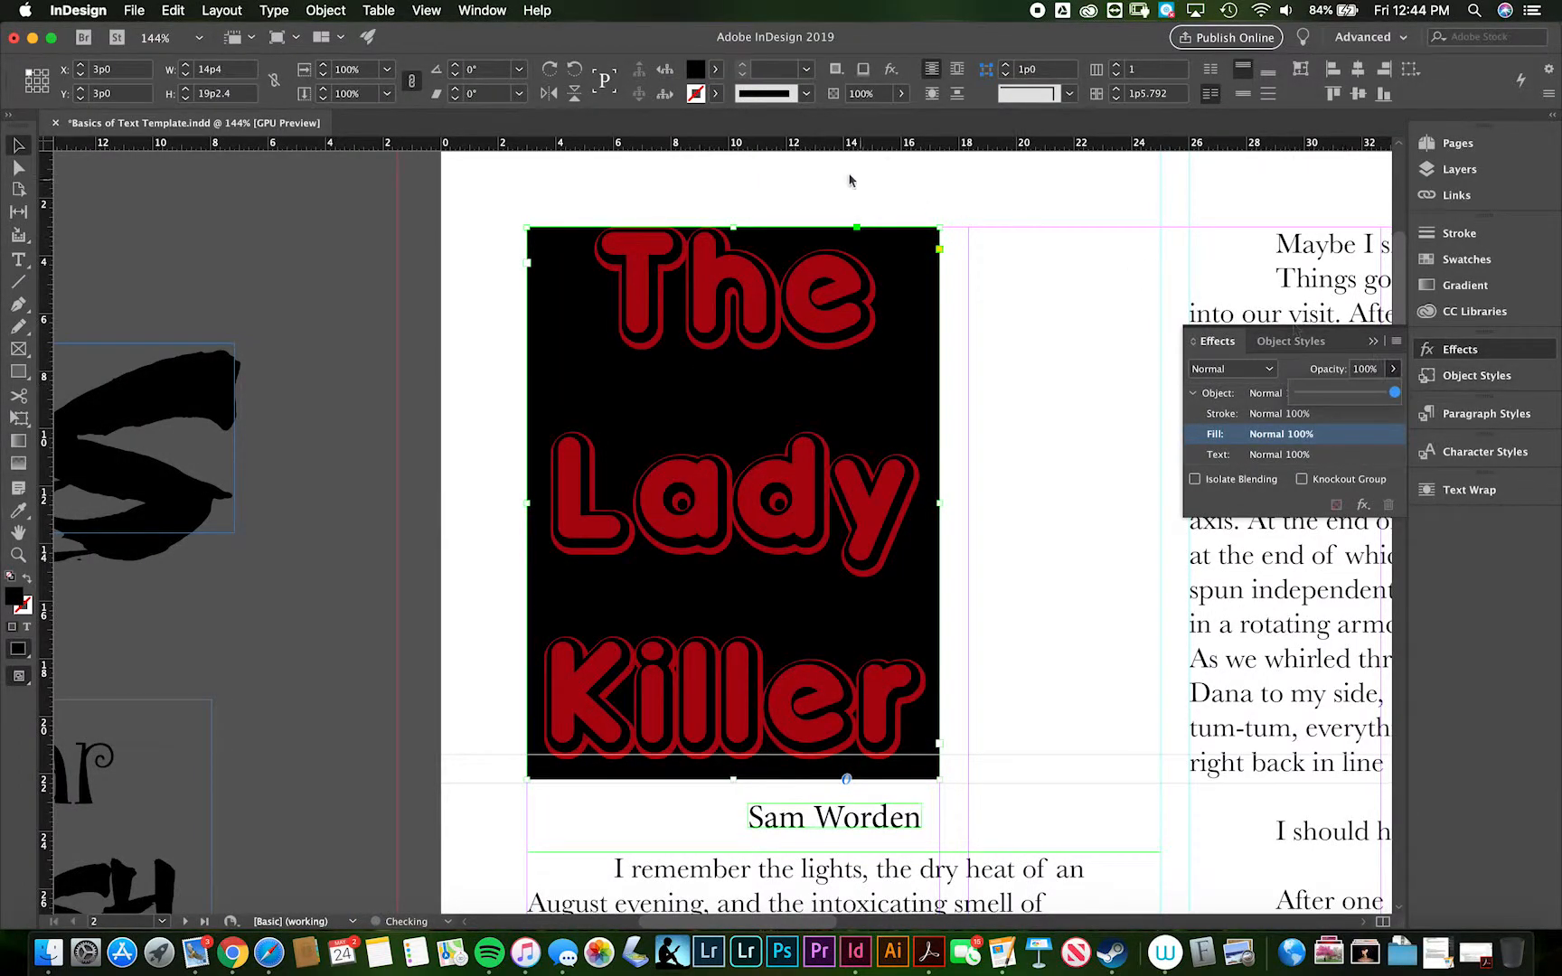
left_click(716, 69)
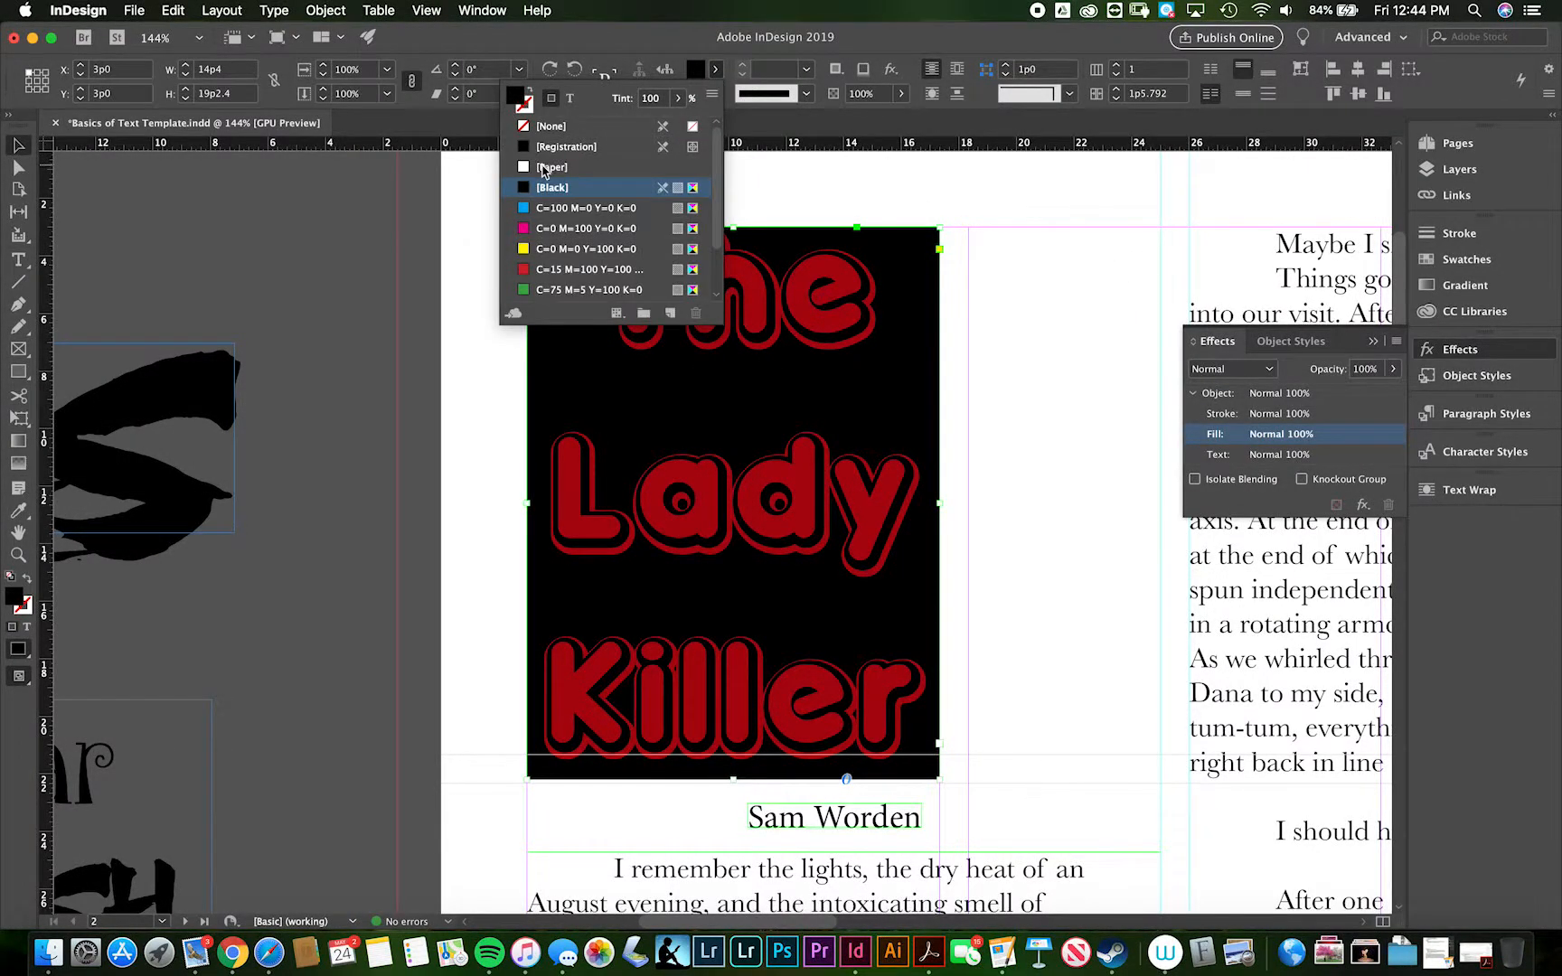
left_click(547, 127)
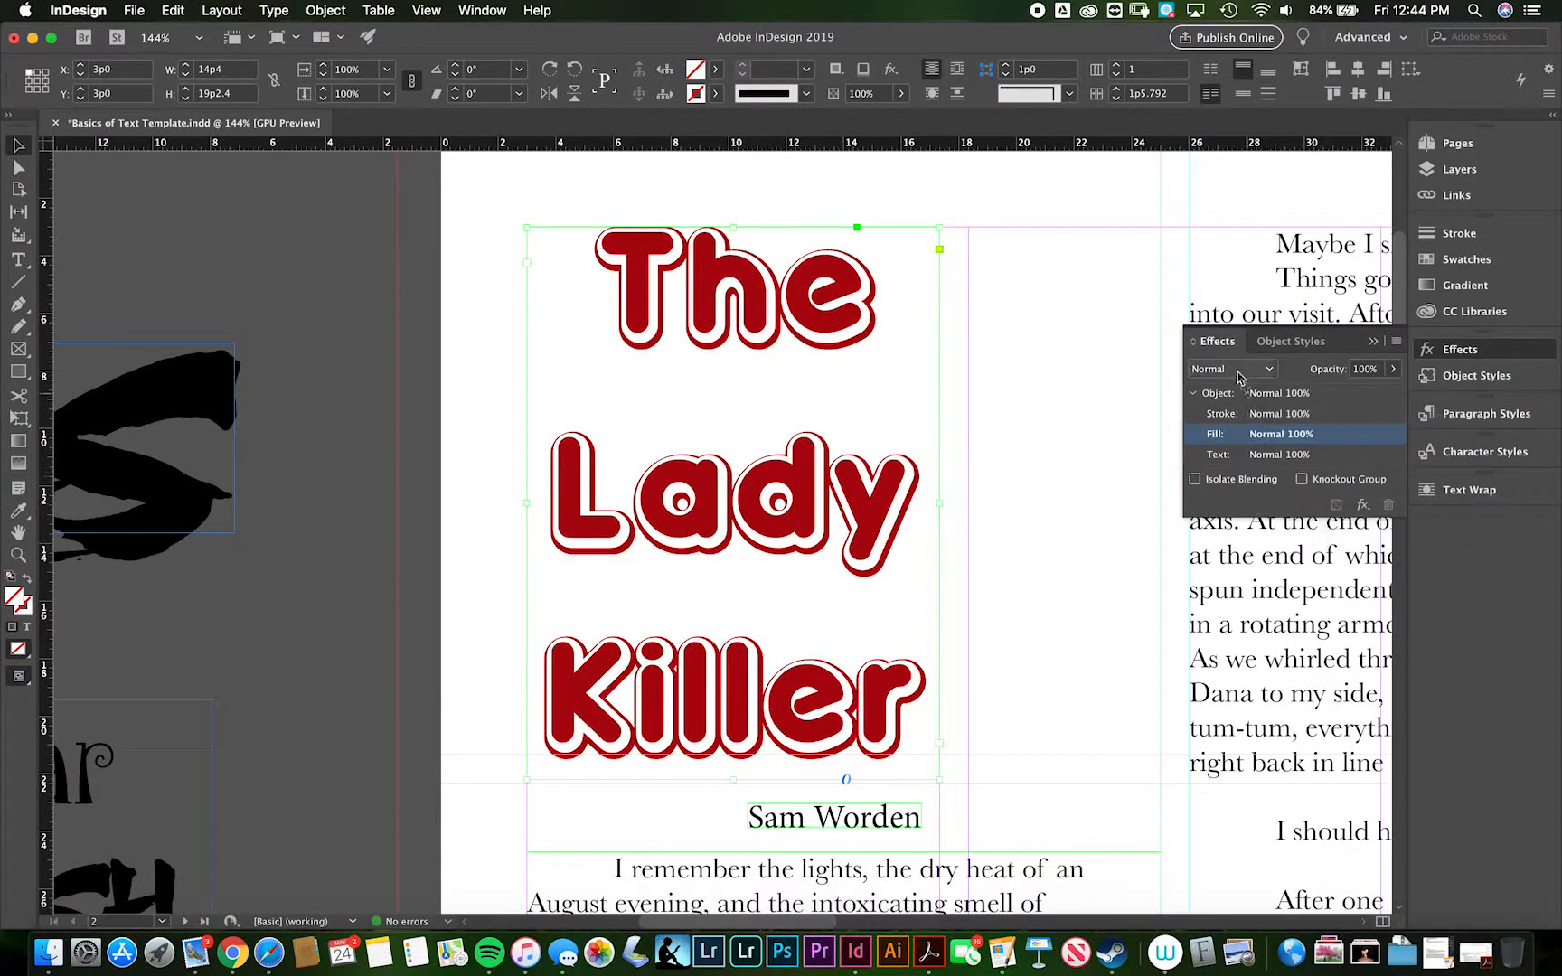
- Add an Outer Glow to the title object and set its glow colour to the C=0 M=100 Y=0 K=0 swatch
left_click(1277, 401)
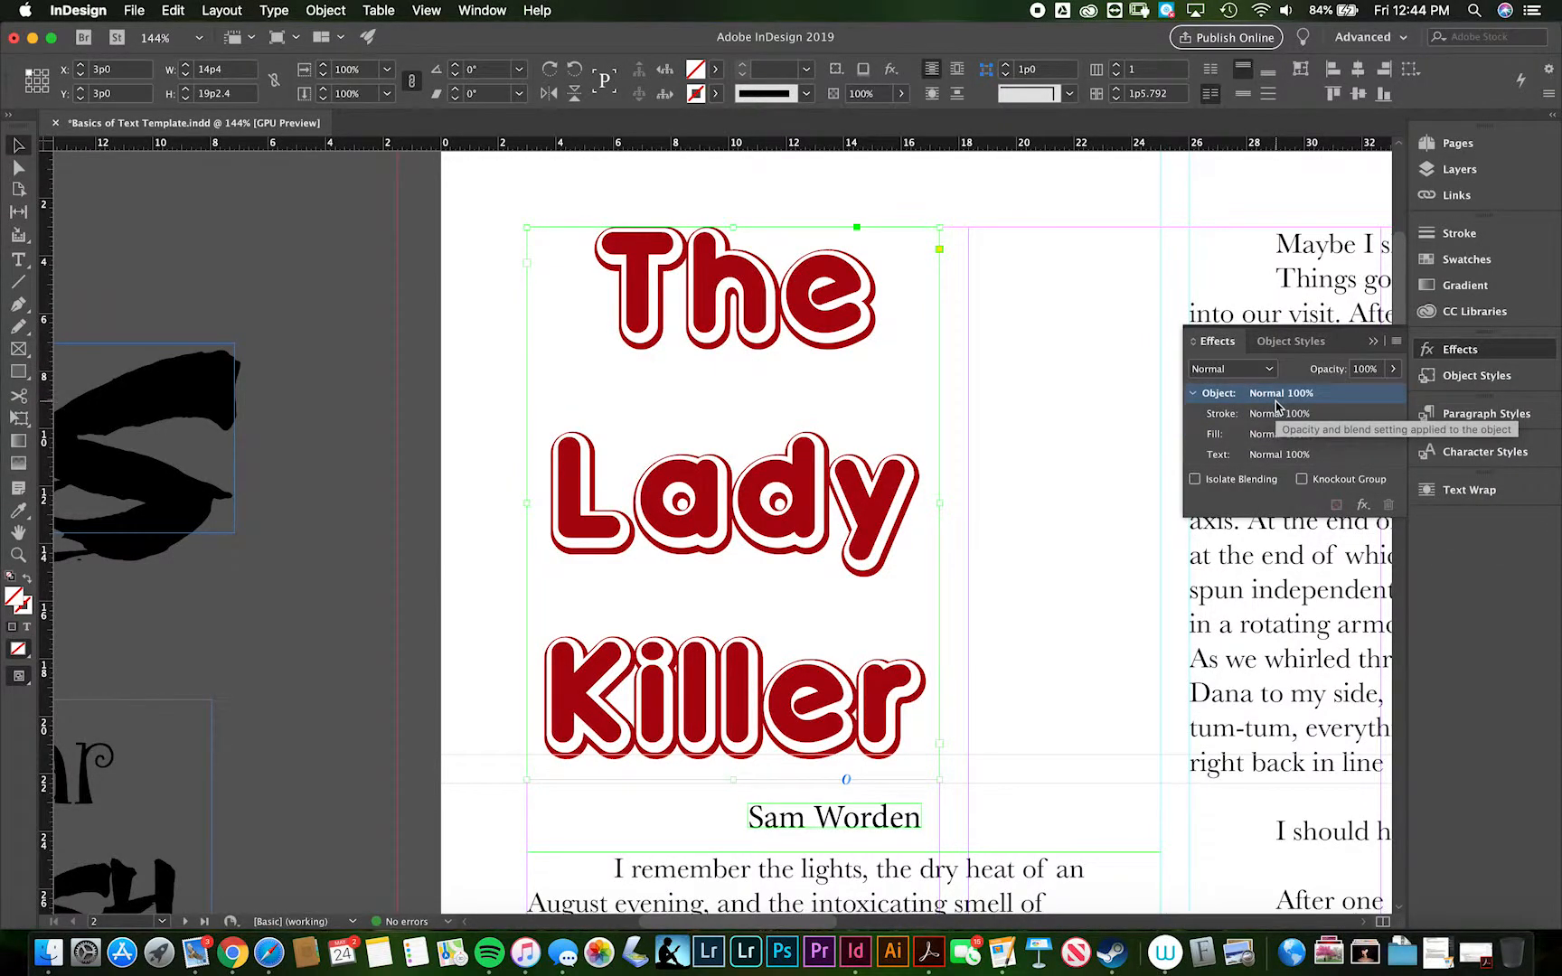
left_click(1363, 506)
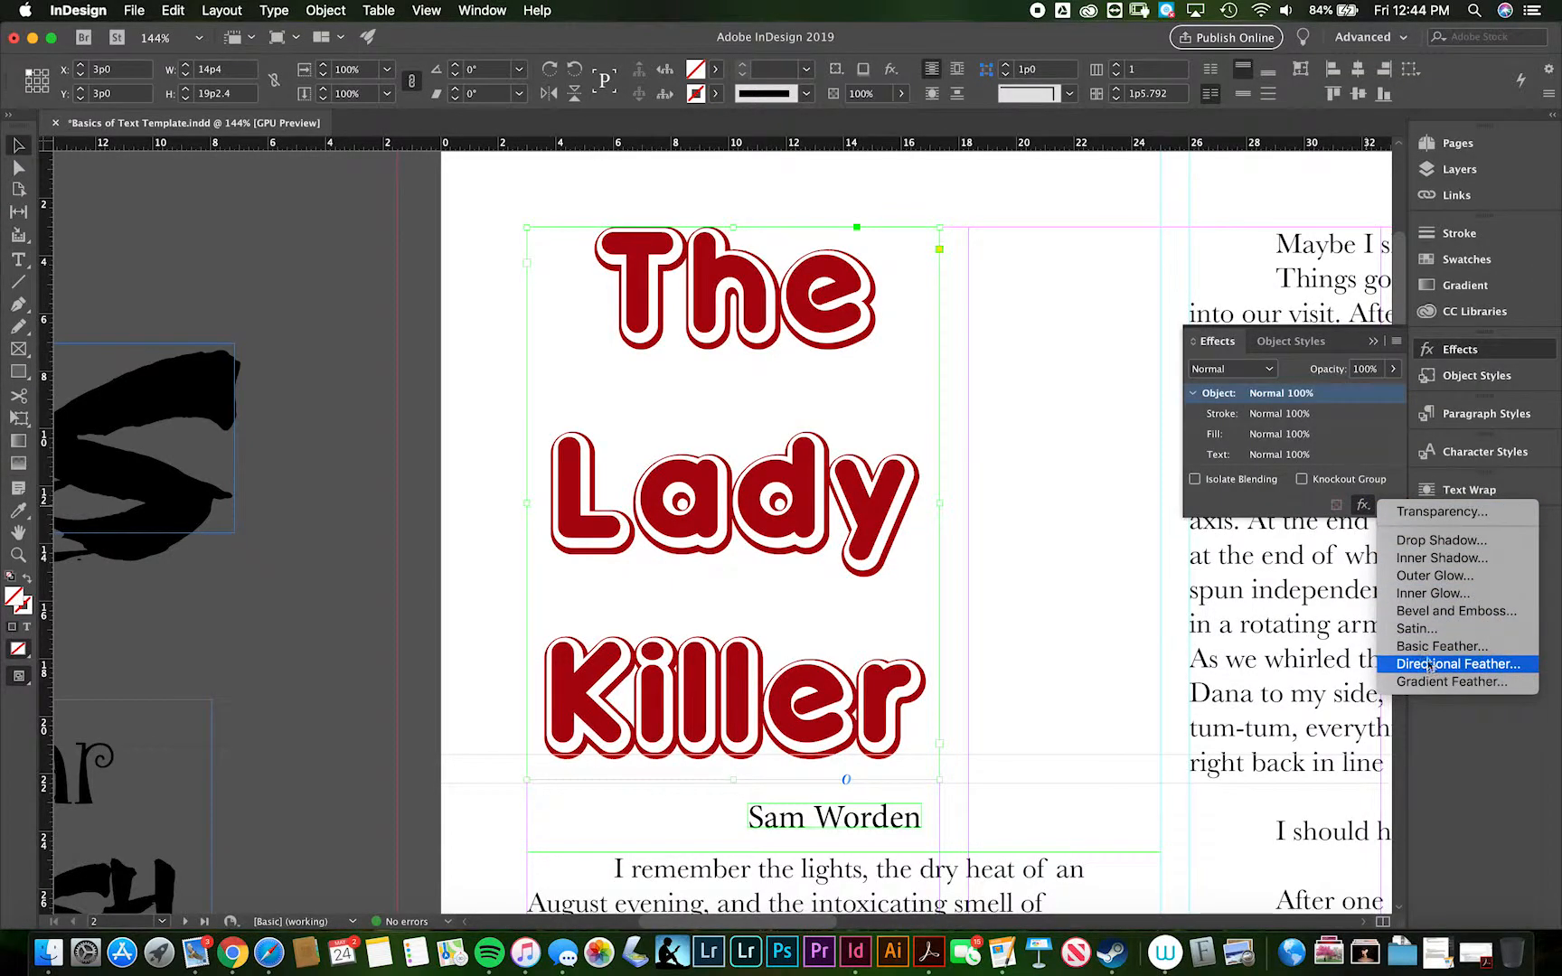
left_click(1430, 578)
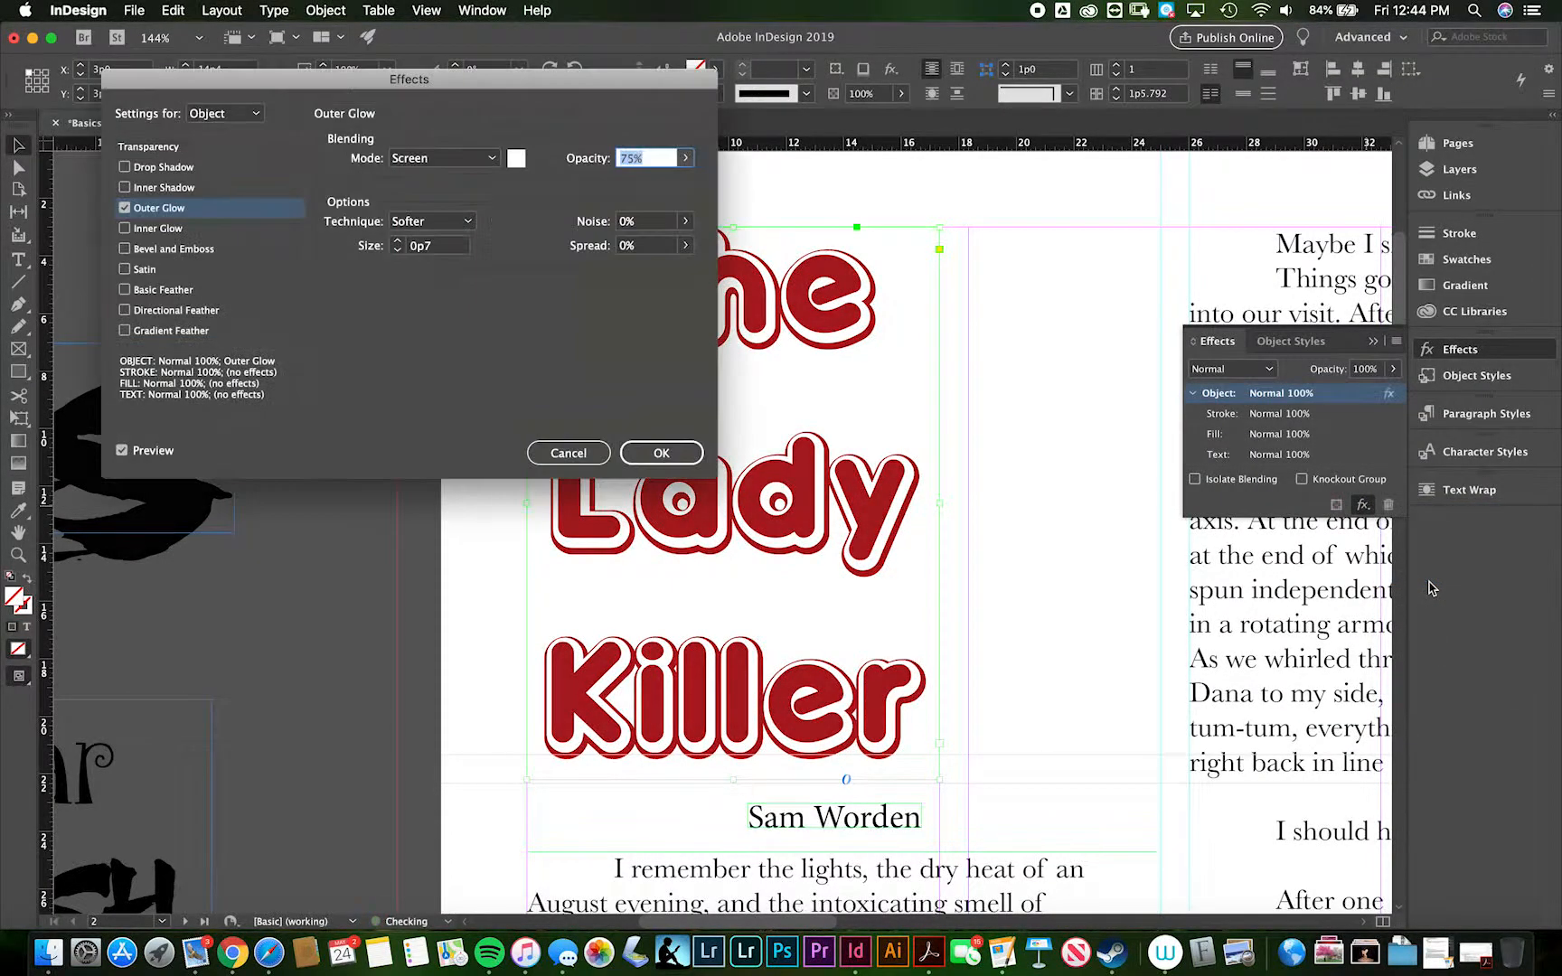
left_click_drag(666, 86, 1488, 89)
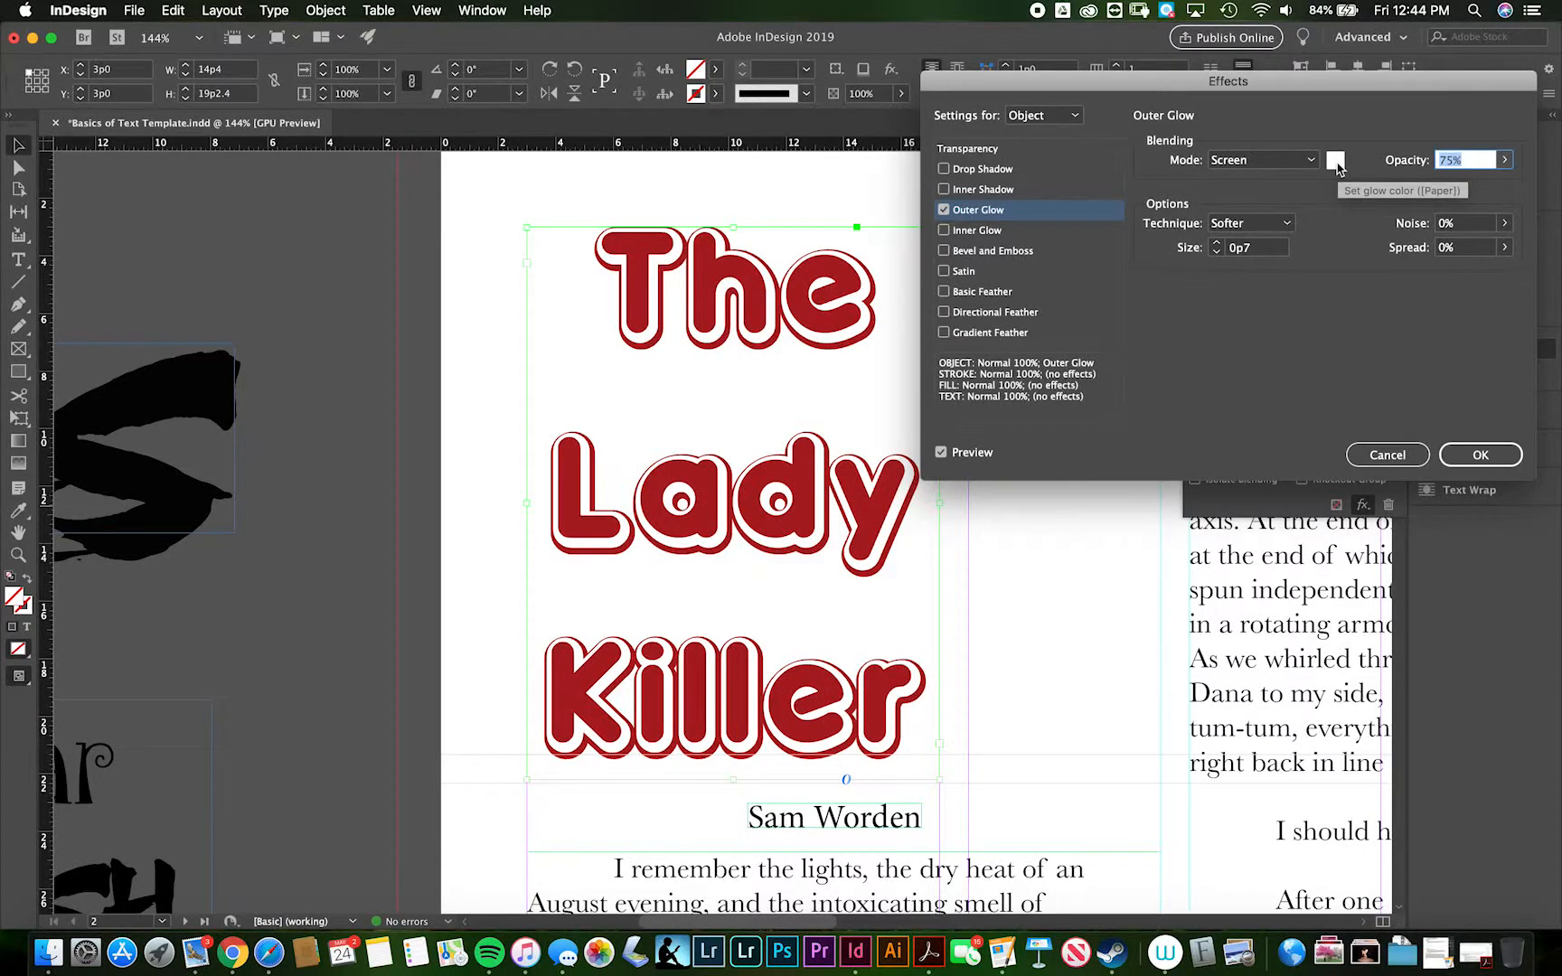
left_click(1337, 160)
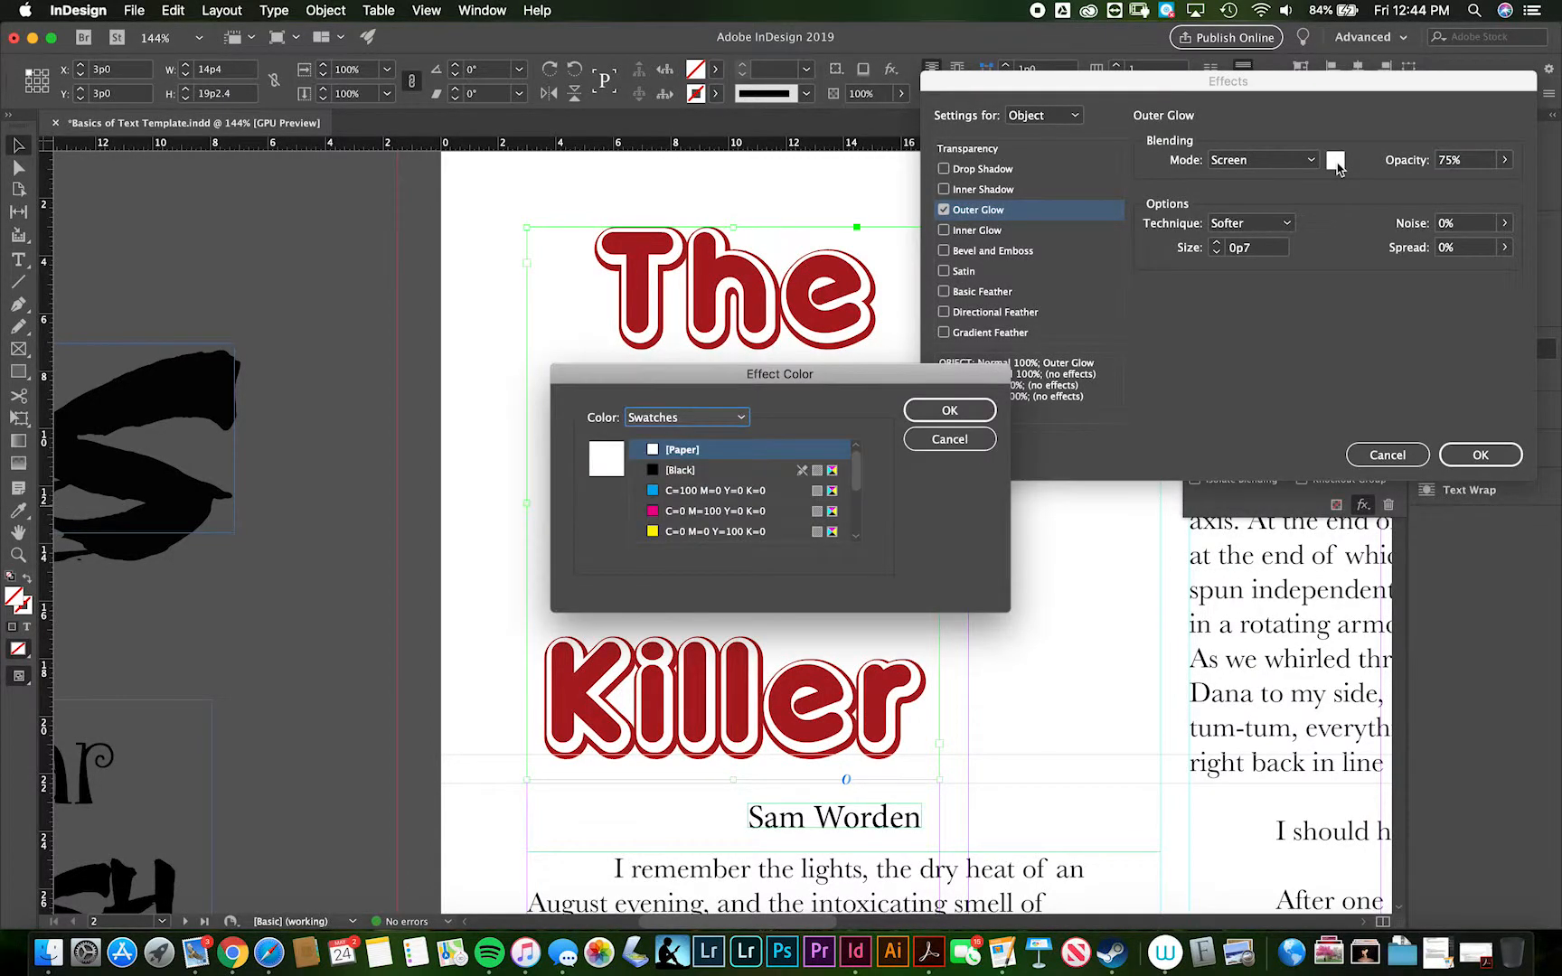
left_click(655, 511)
left_click_drag(841, 387, 1301, 556)
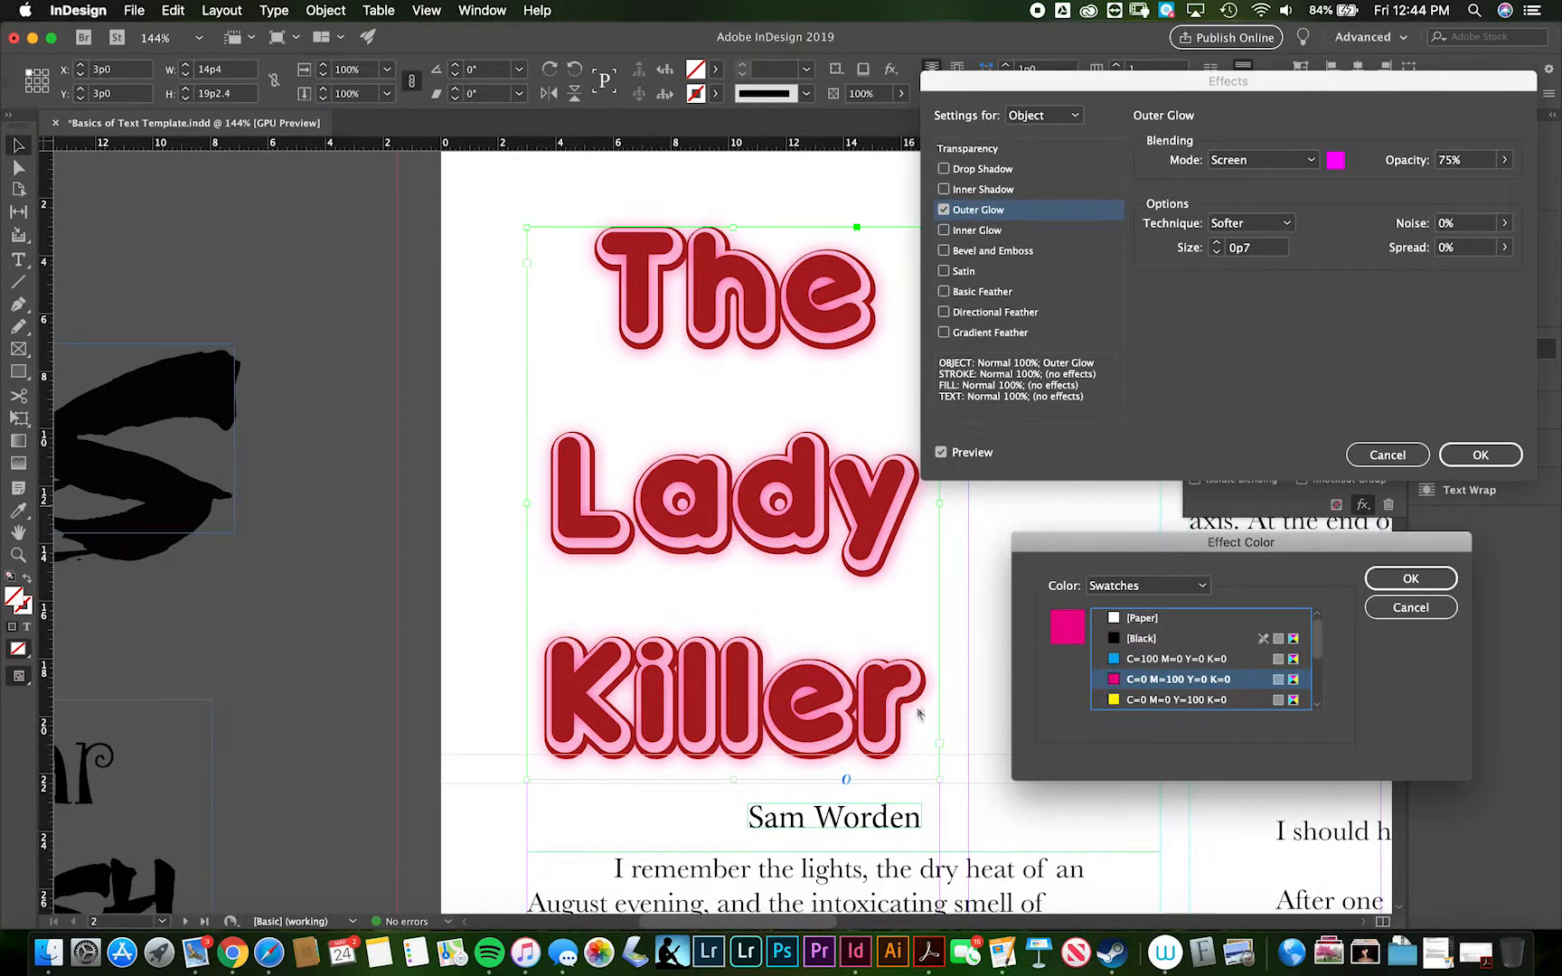
left_click(1399, 583)
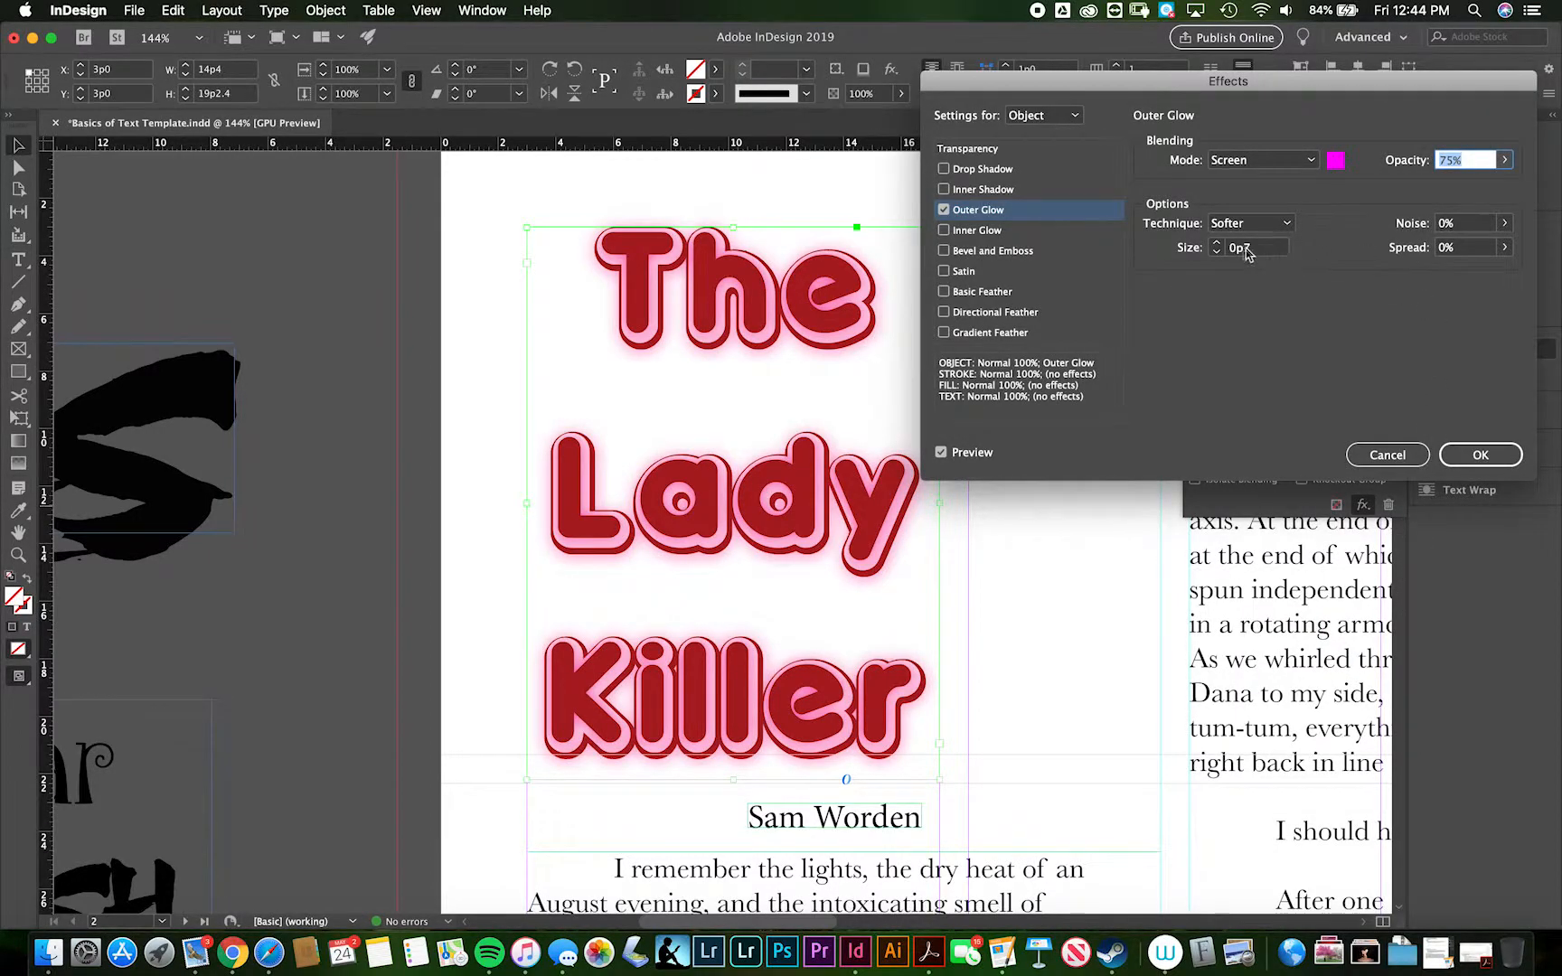
- Set the title's outer glow to a size of 2p3, 8% spread and 34% opacity
left_click(1216, 243)
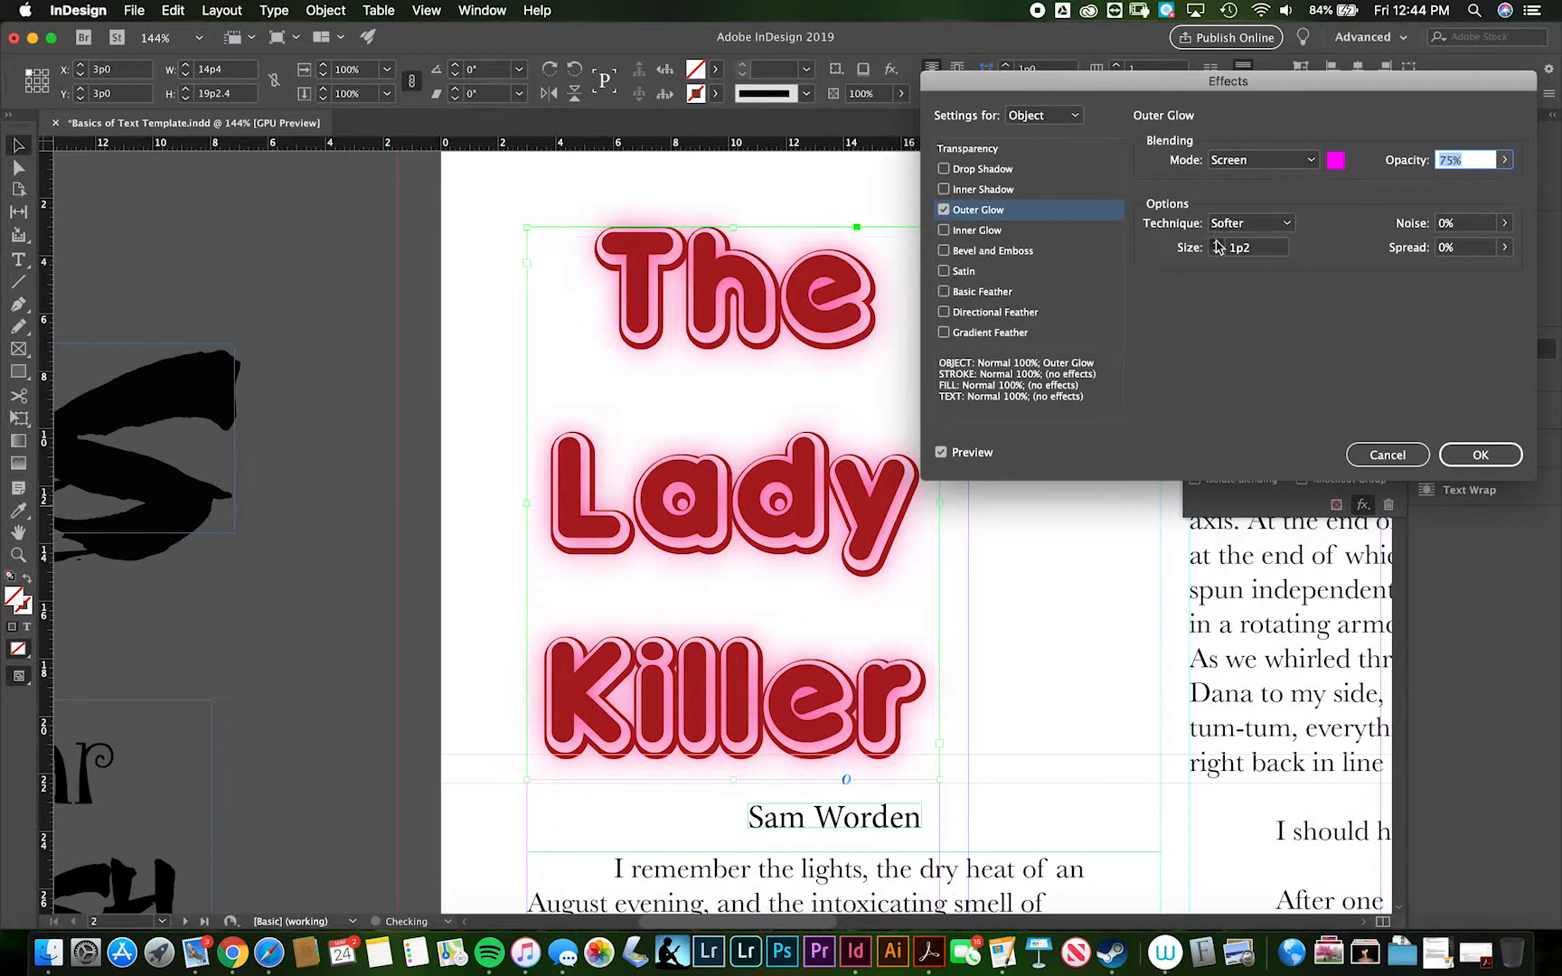
left_click(1504, 246)
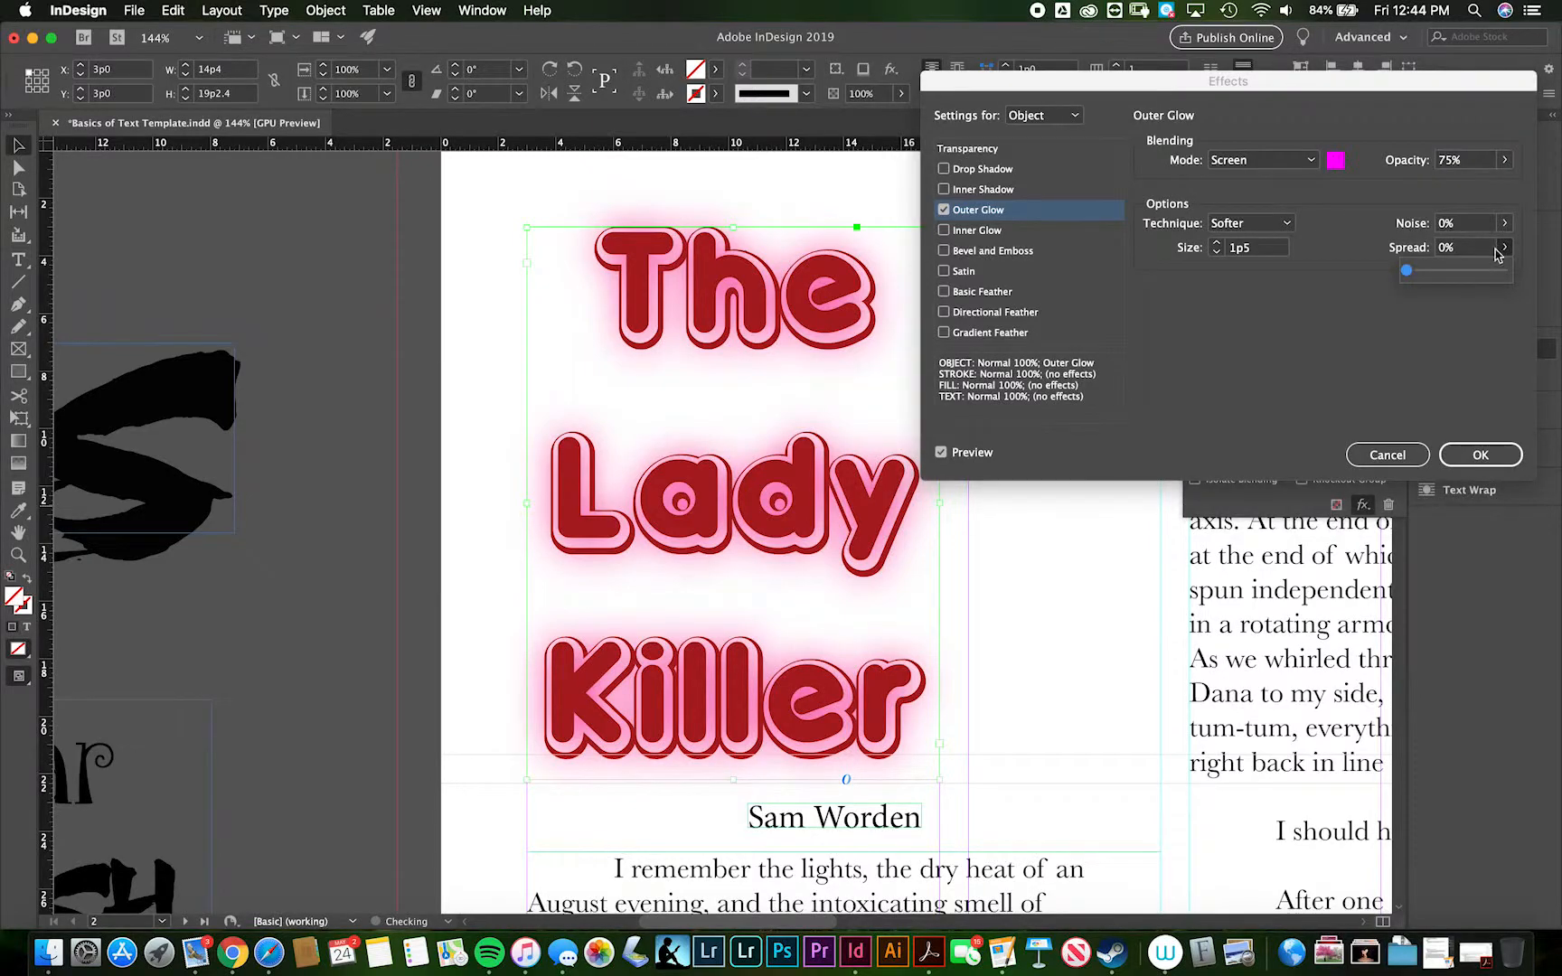
left_click_drag(1410, 274, 1544, 278)
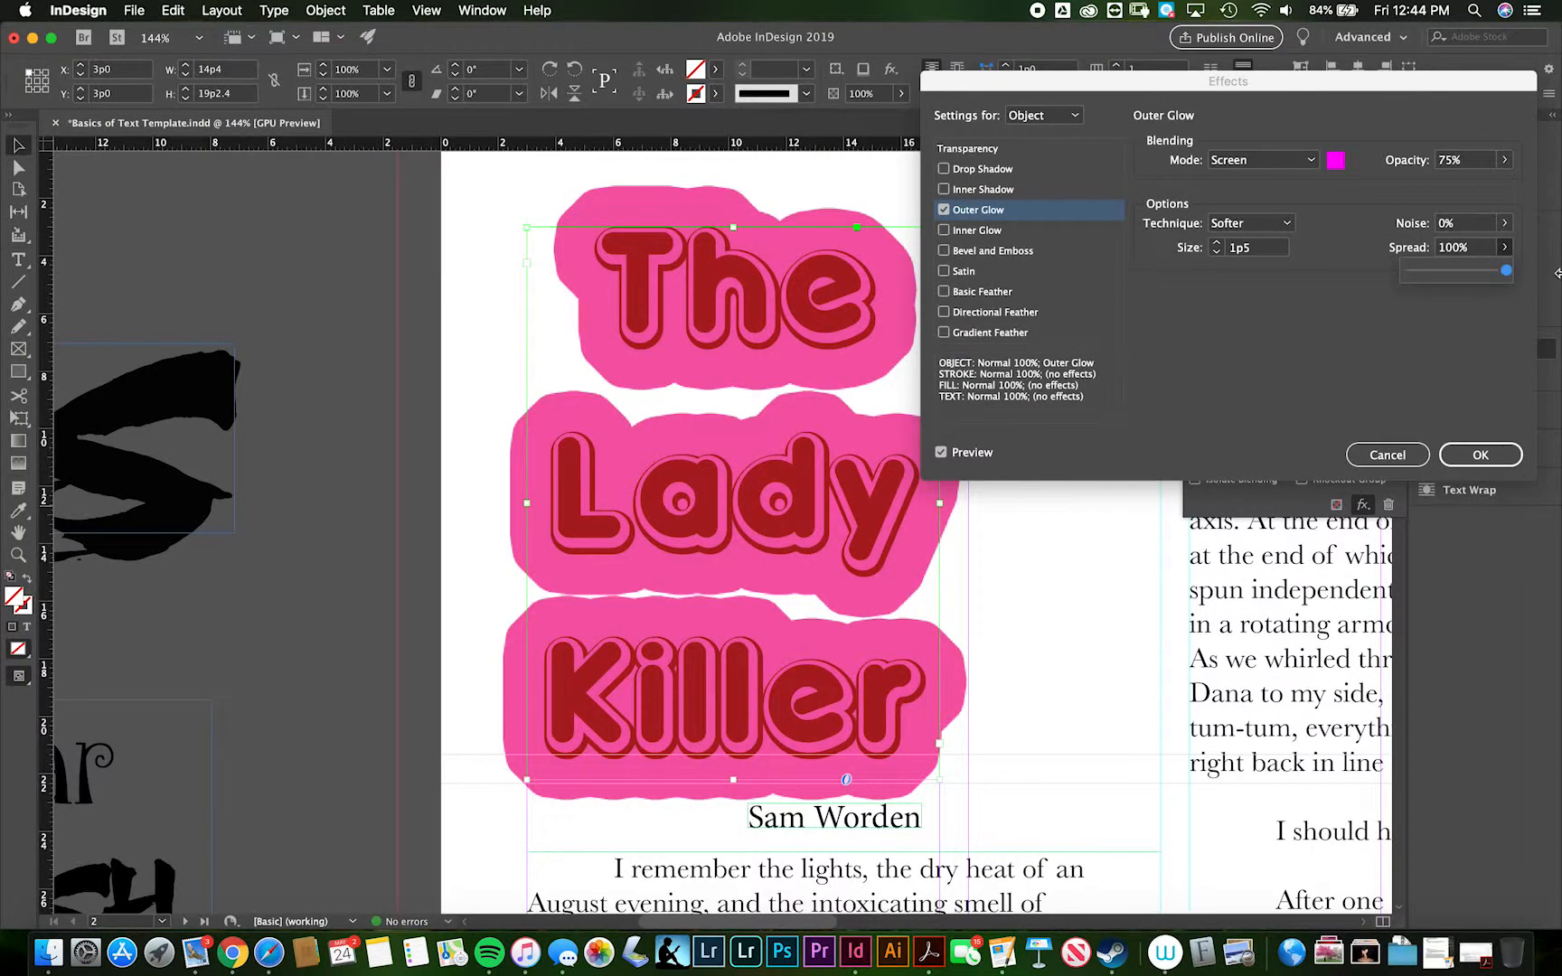
left_click_drag(1553, 279, 1295, 271)
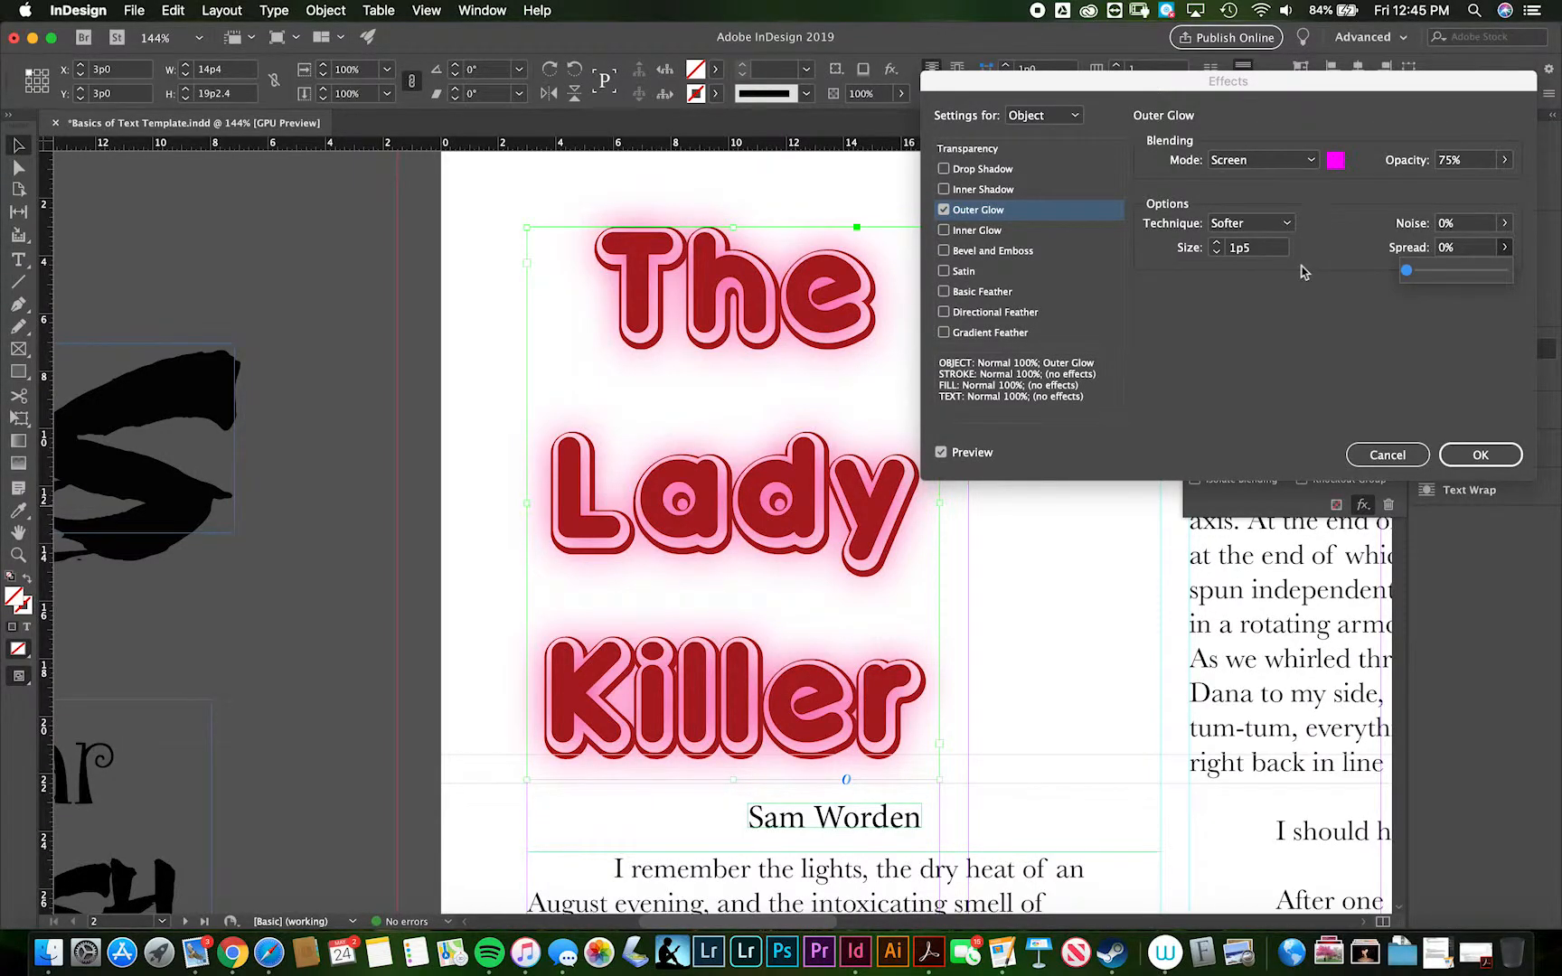
left_click_drag(1407, 274, 1419, 275)
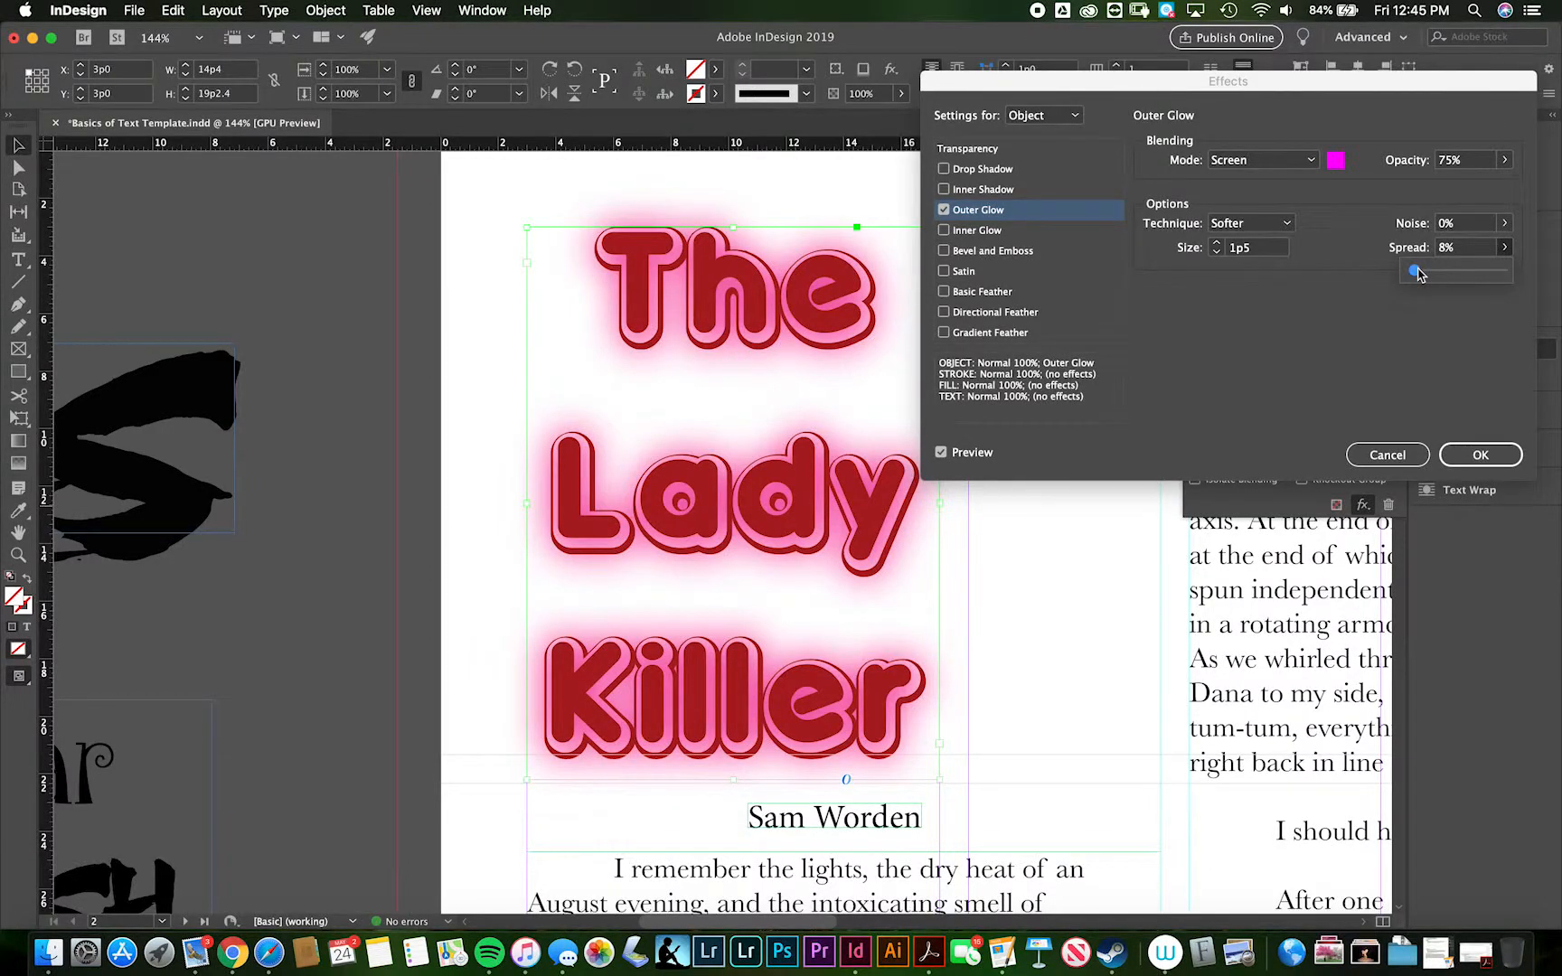
left_click(1216, 242)
left_click(1217, 243)
left_click(1216, 243)
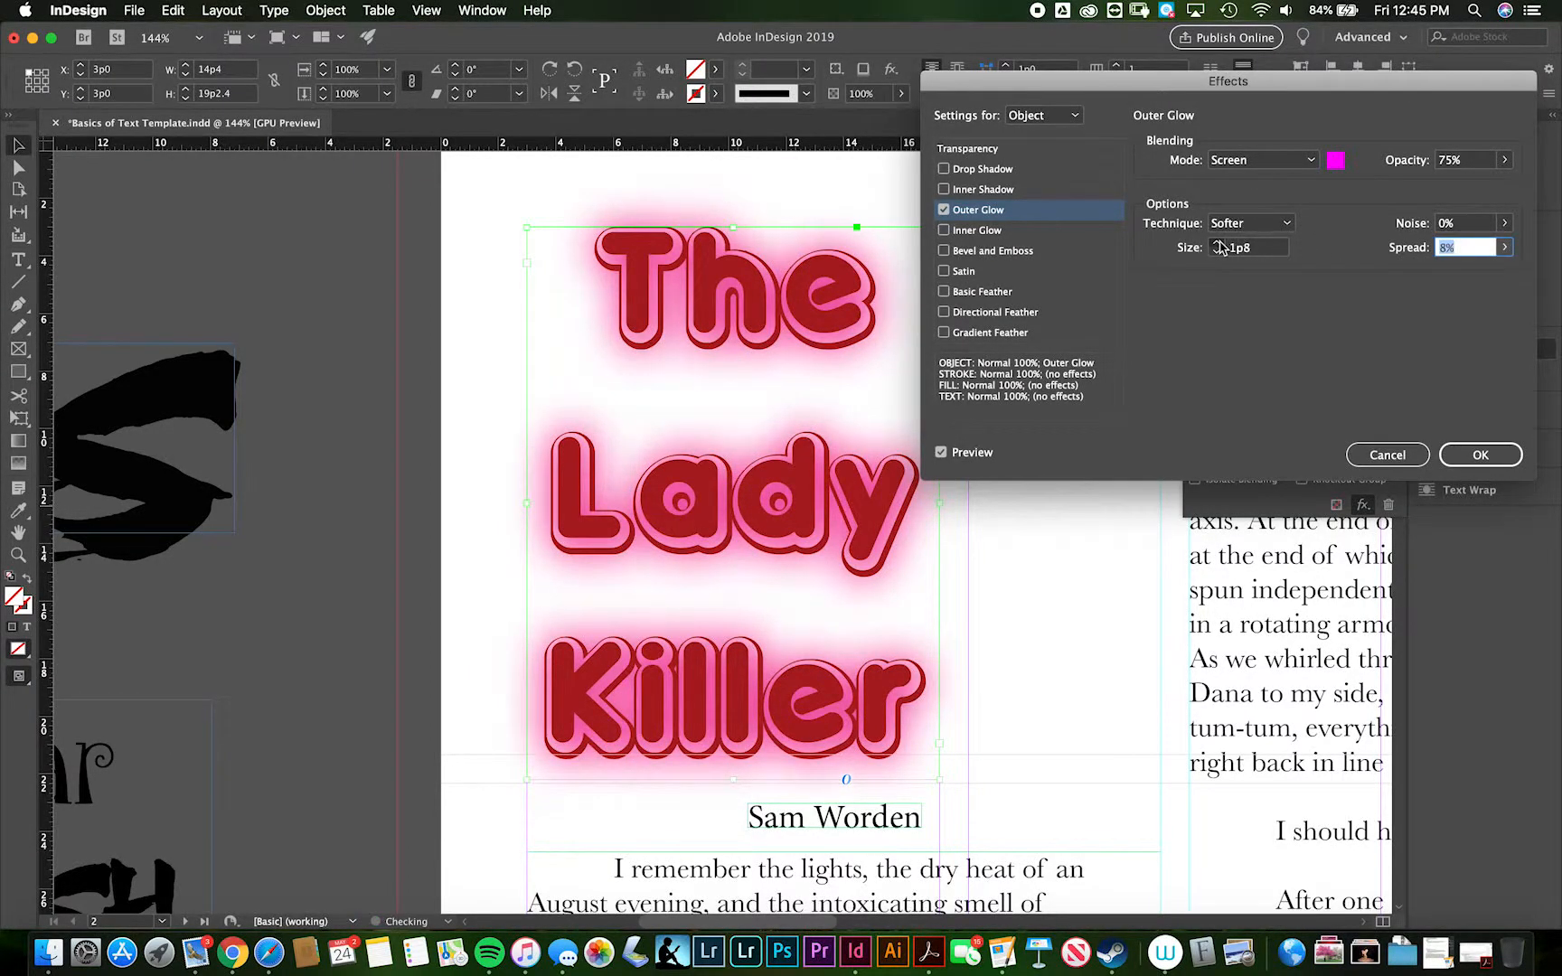
left_click(1216, 243)
left_click(1217, 242)
left_click(1216, 243)
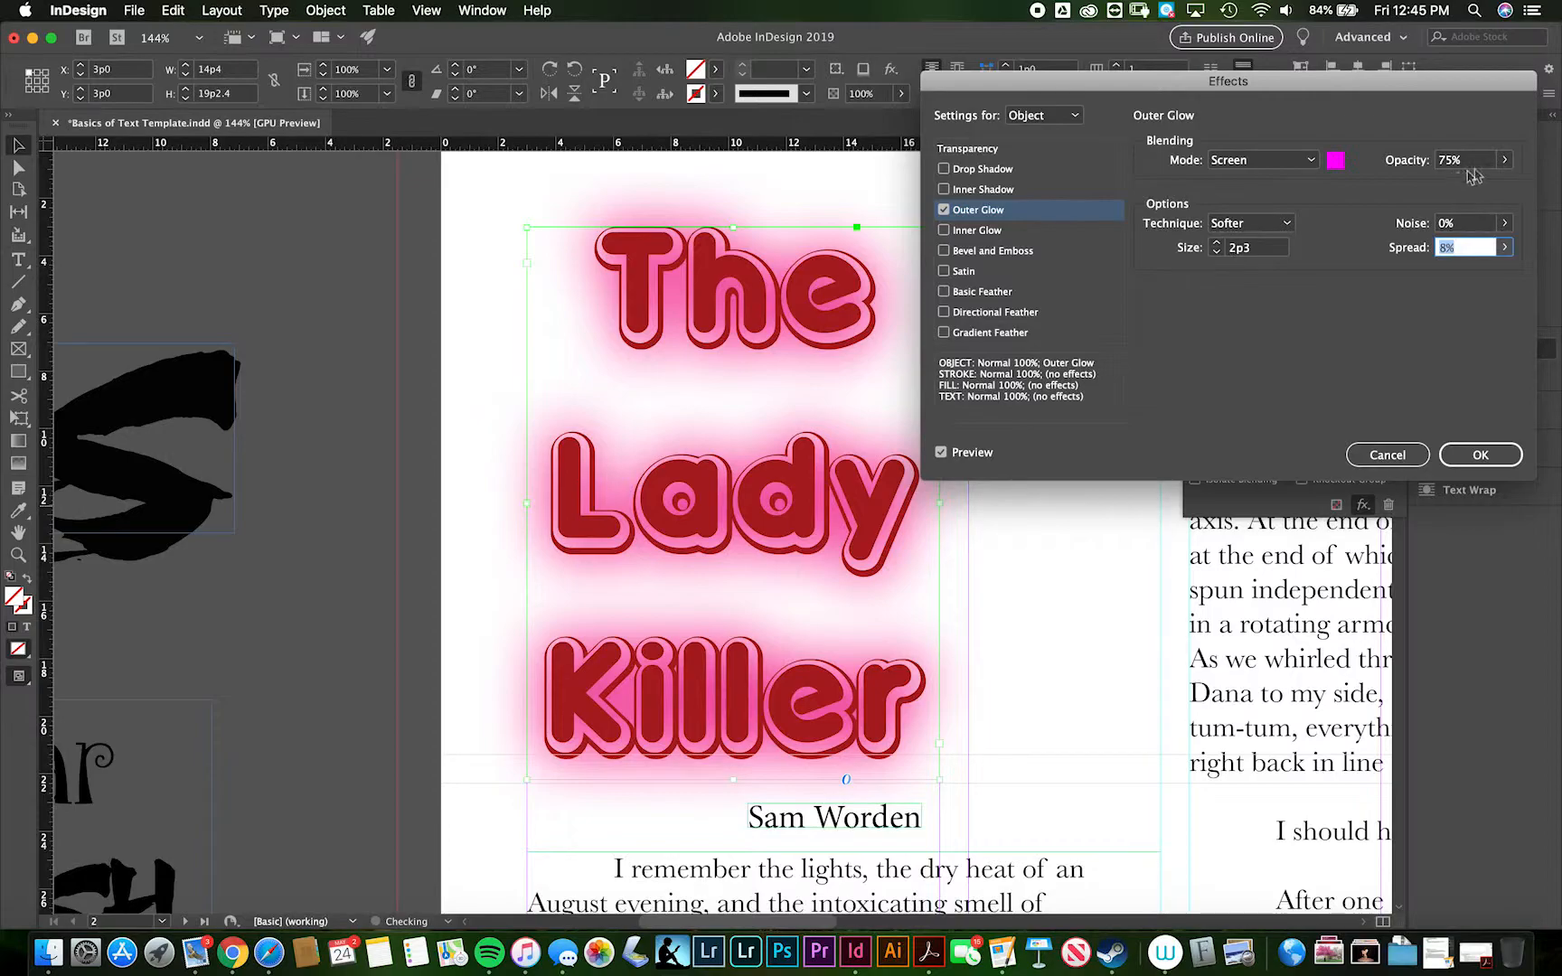
left_click(1504, 159)
left_click_drag(1485, 186, 1437, 182)
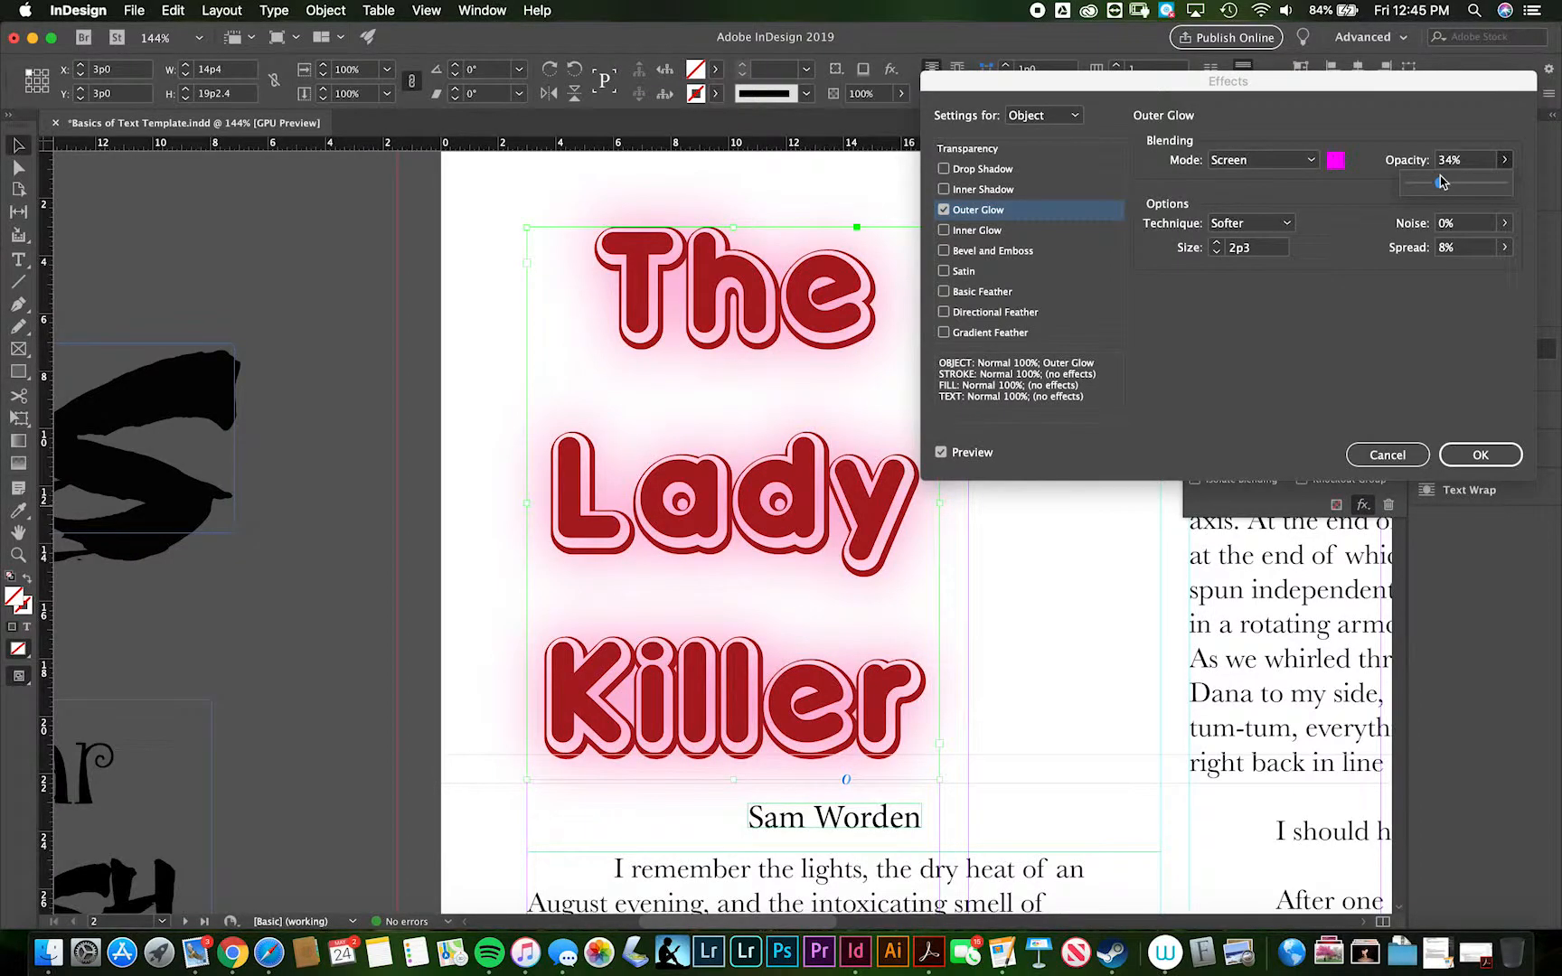
- Try a Drop Shadow on the title and switch it off again
left_click(959, 171)
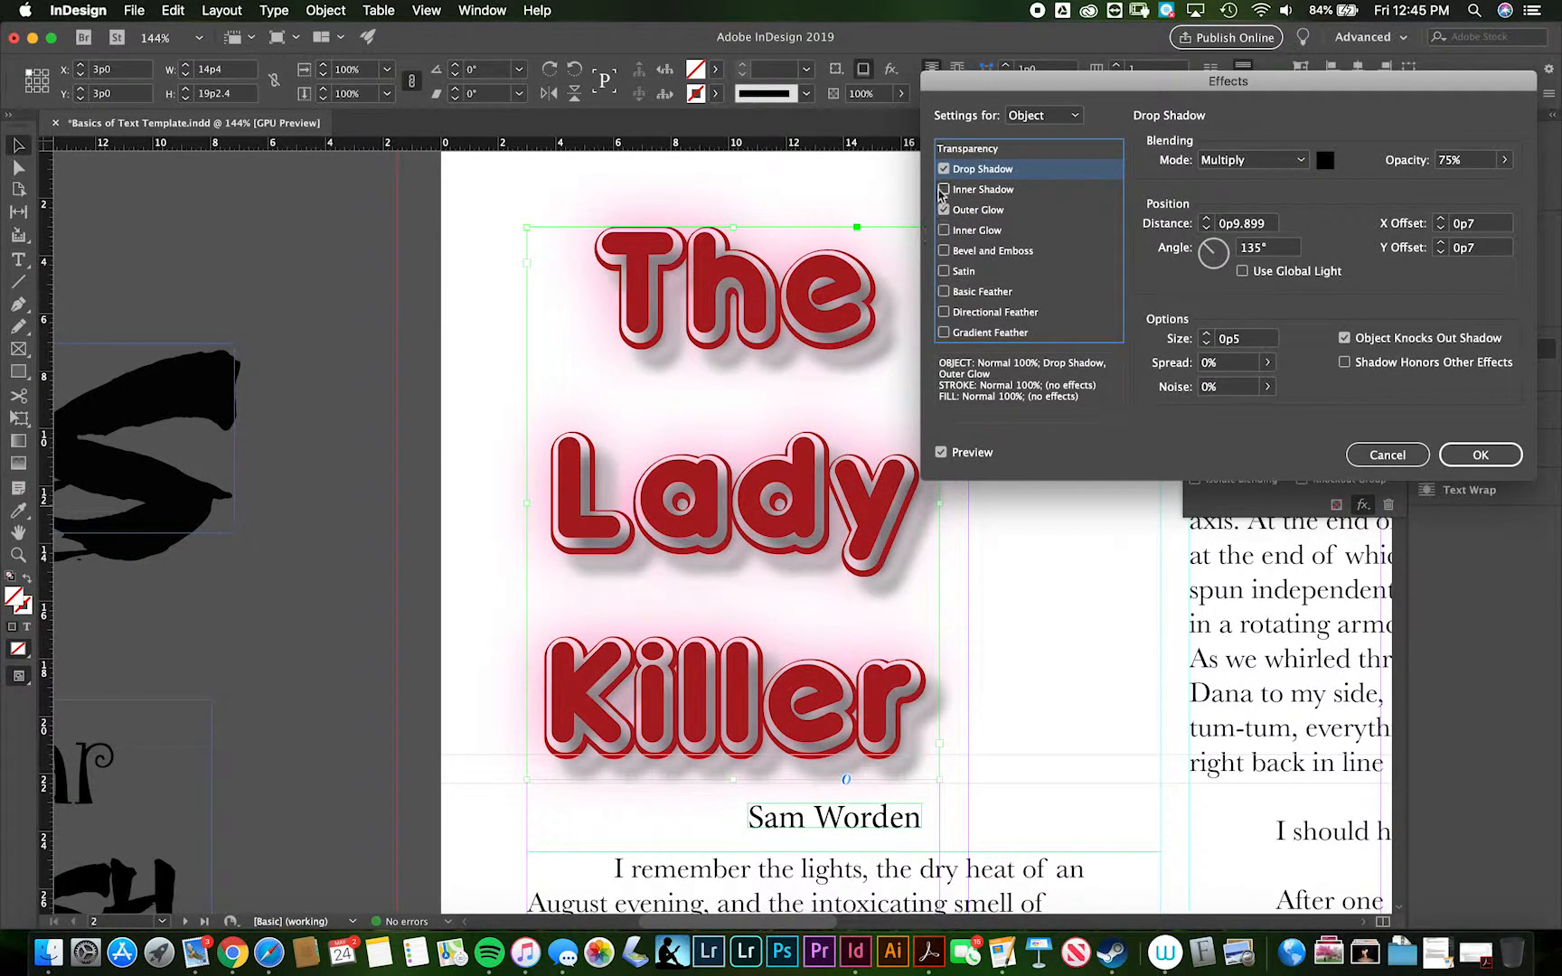
left_click(943, 169)
left_click(944, 169)
left_click(944, 169)
left_click(944, 169)
left_click(943, 169)
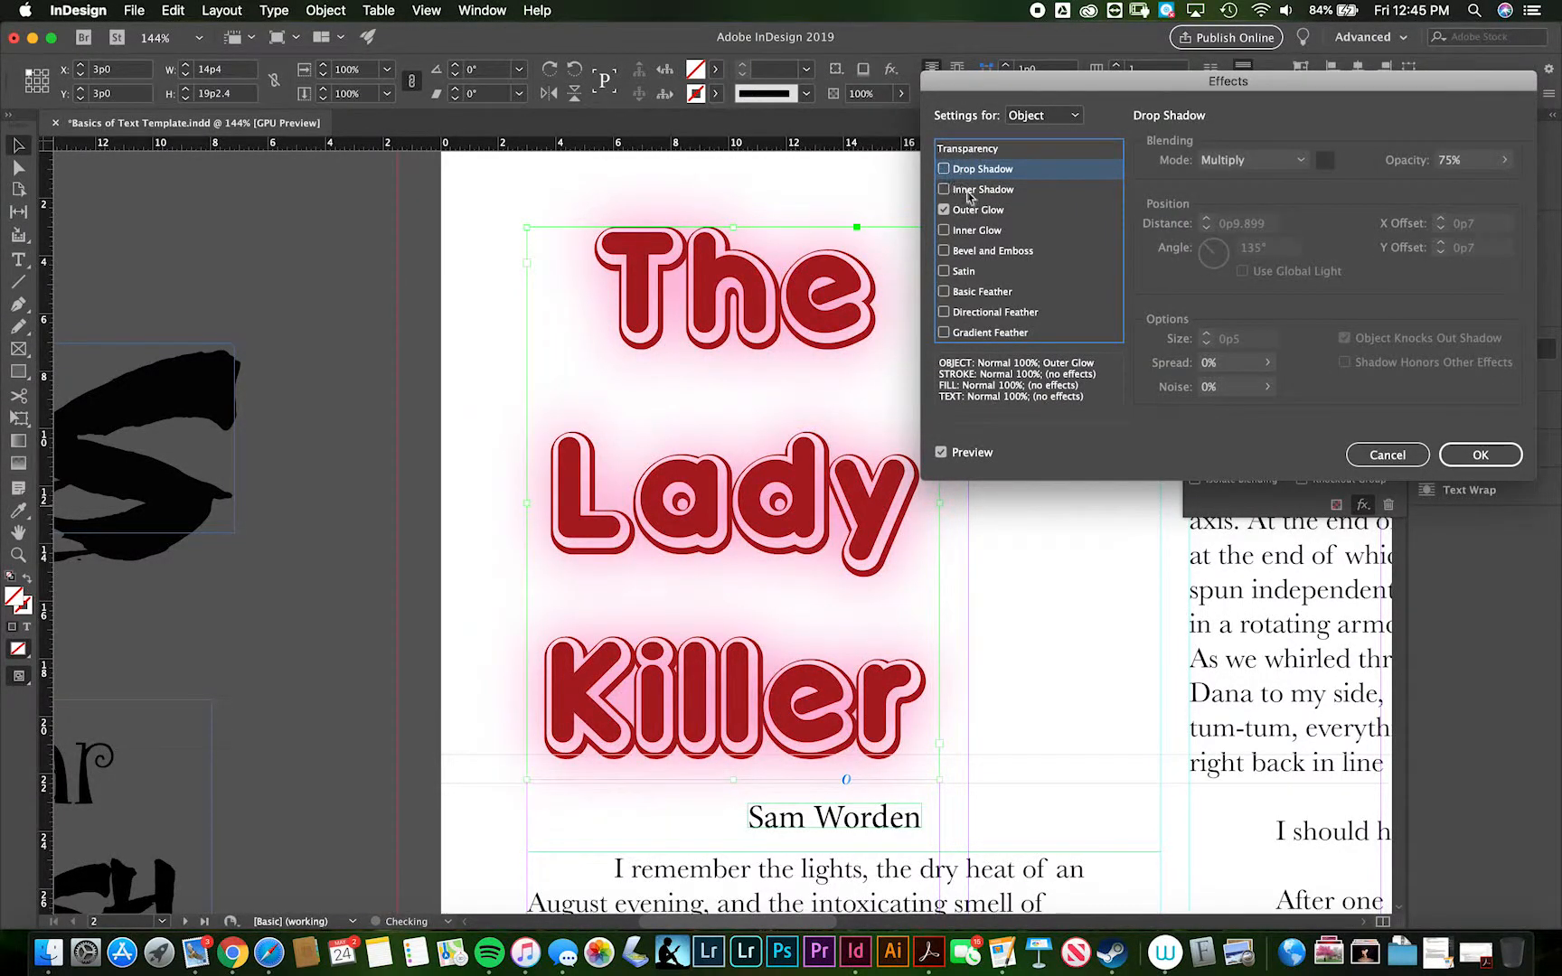
- Add Bevel and Emboss to the title, compare the Outer Bevel, Inner Bevel and Emboss styles, and choose Pillow Emboss
left_click(970, 251)
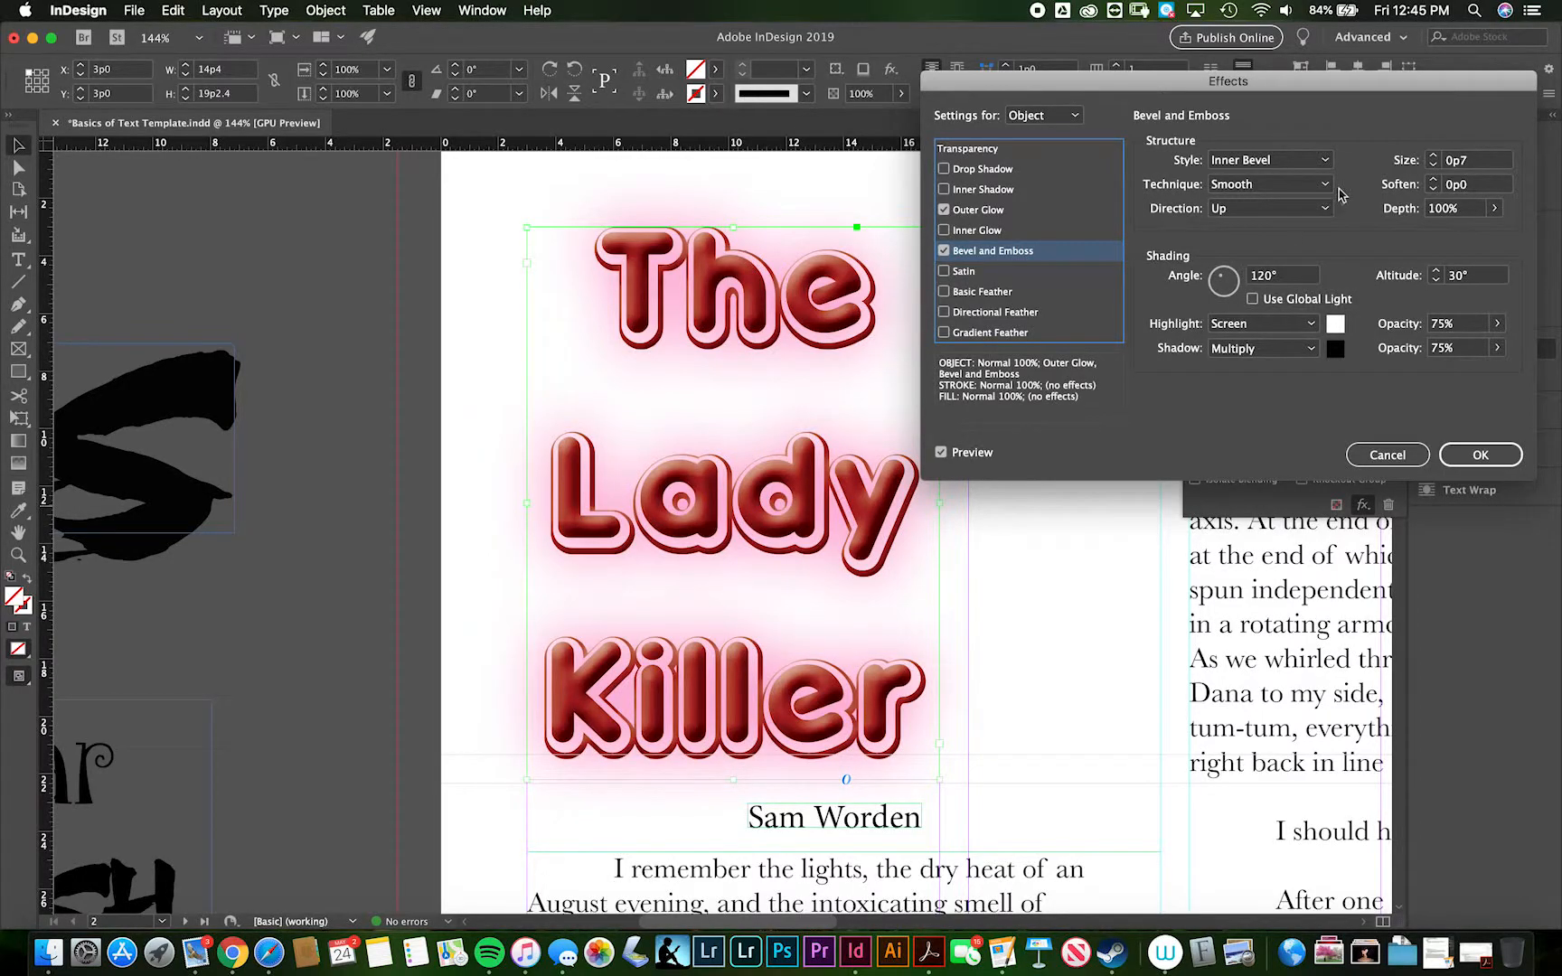
left_click(1302, 160)
left_click(1298, 185)
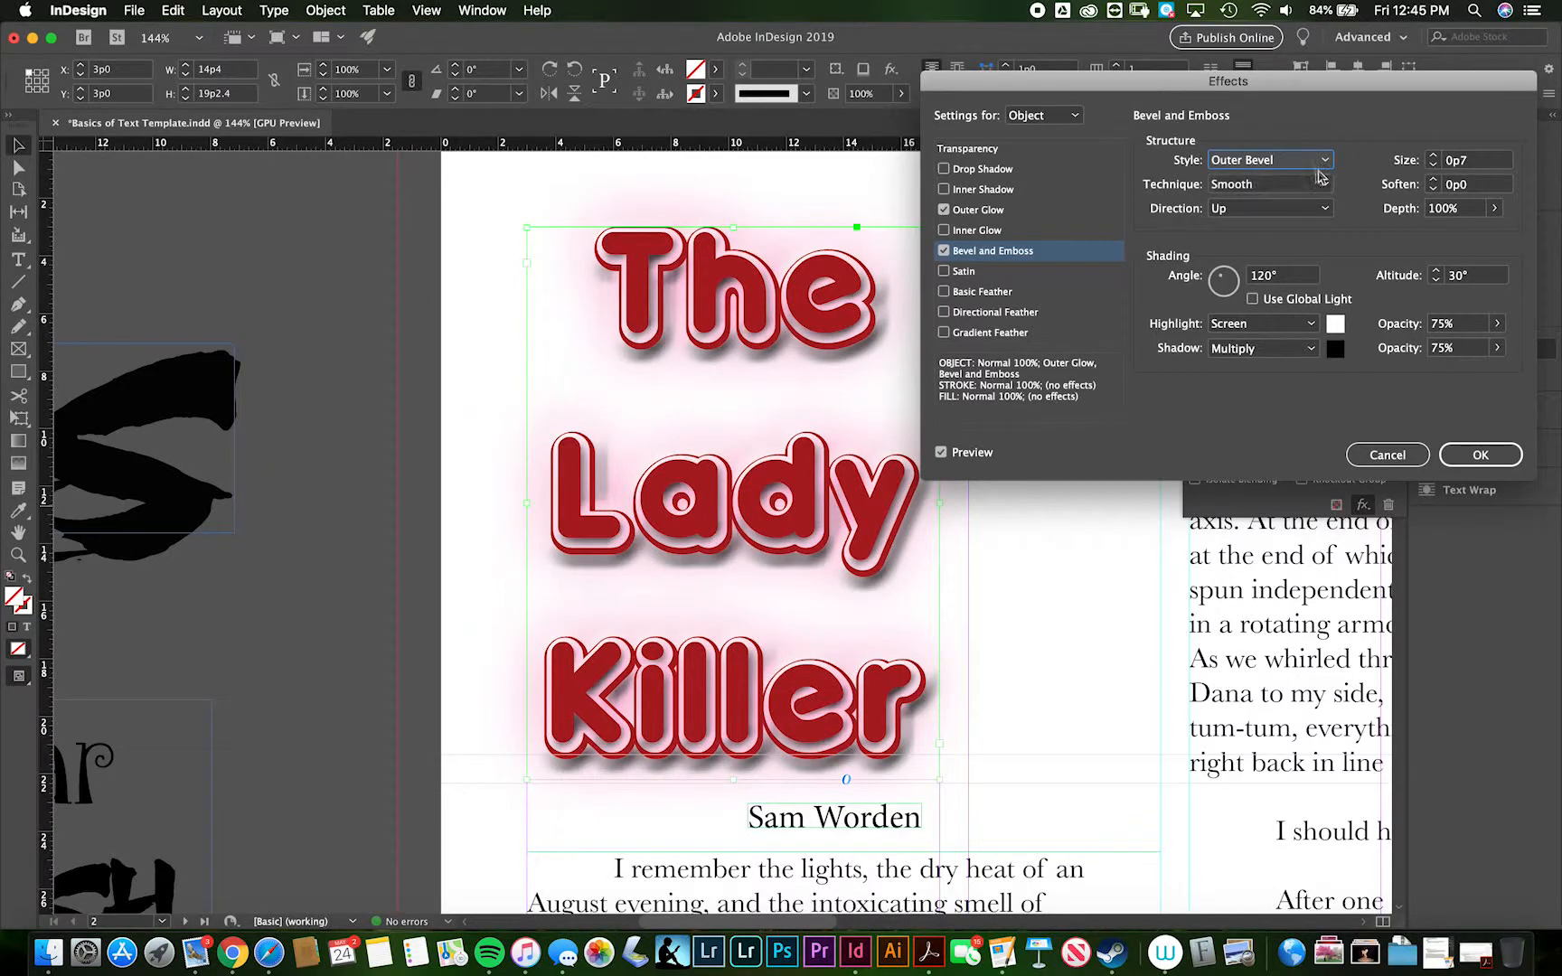
left_click(1322, 161)
left_click(1298, 193)
left_click(1306, 161)
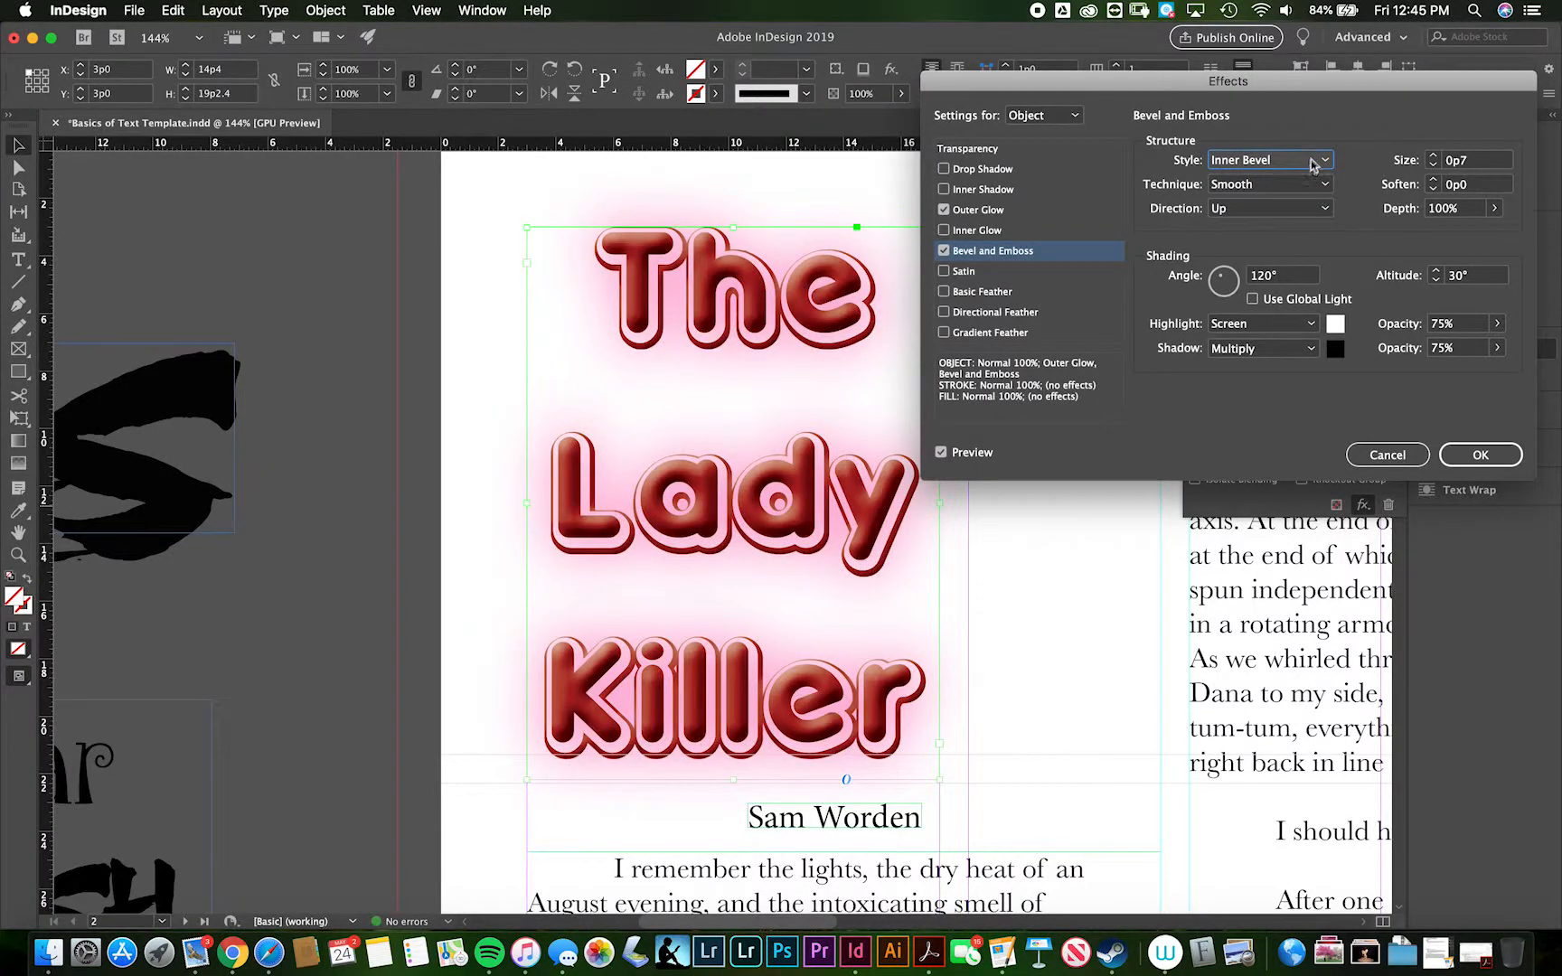
left_click(1292, 214)
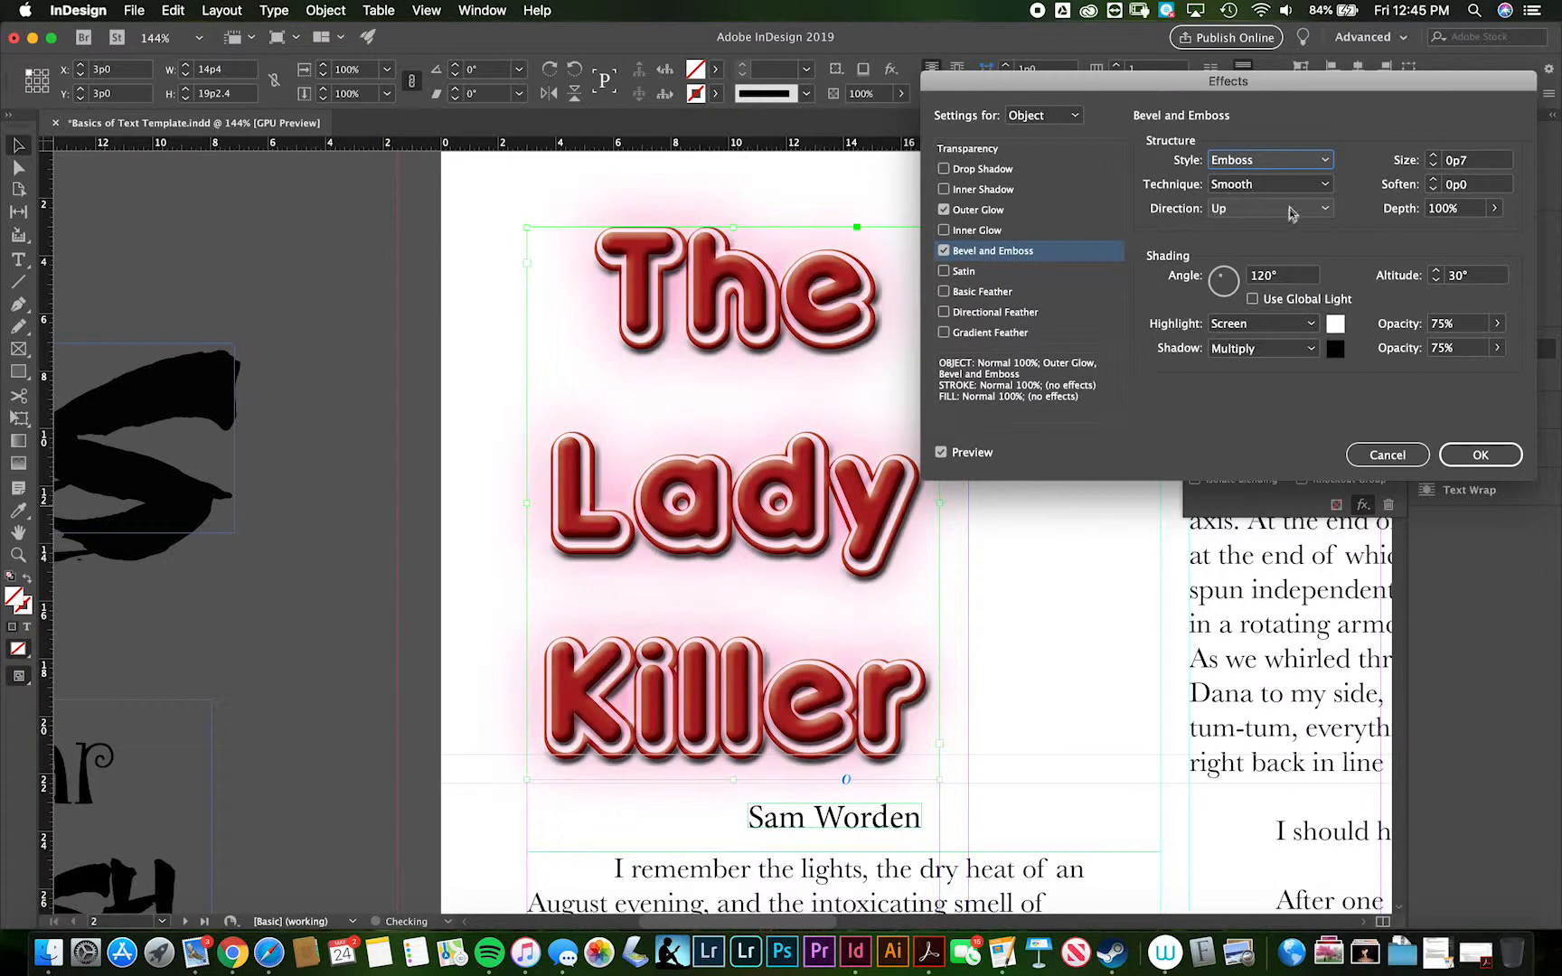
left_click(1309, 163)
left_click(1291, 241)
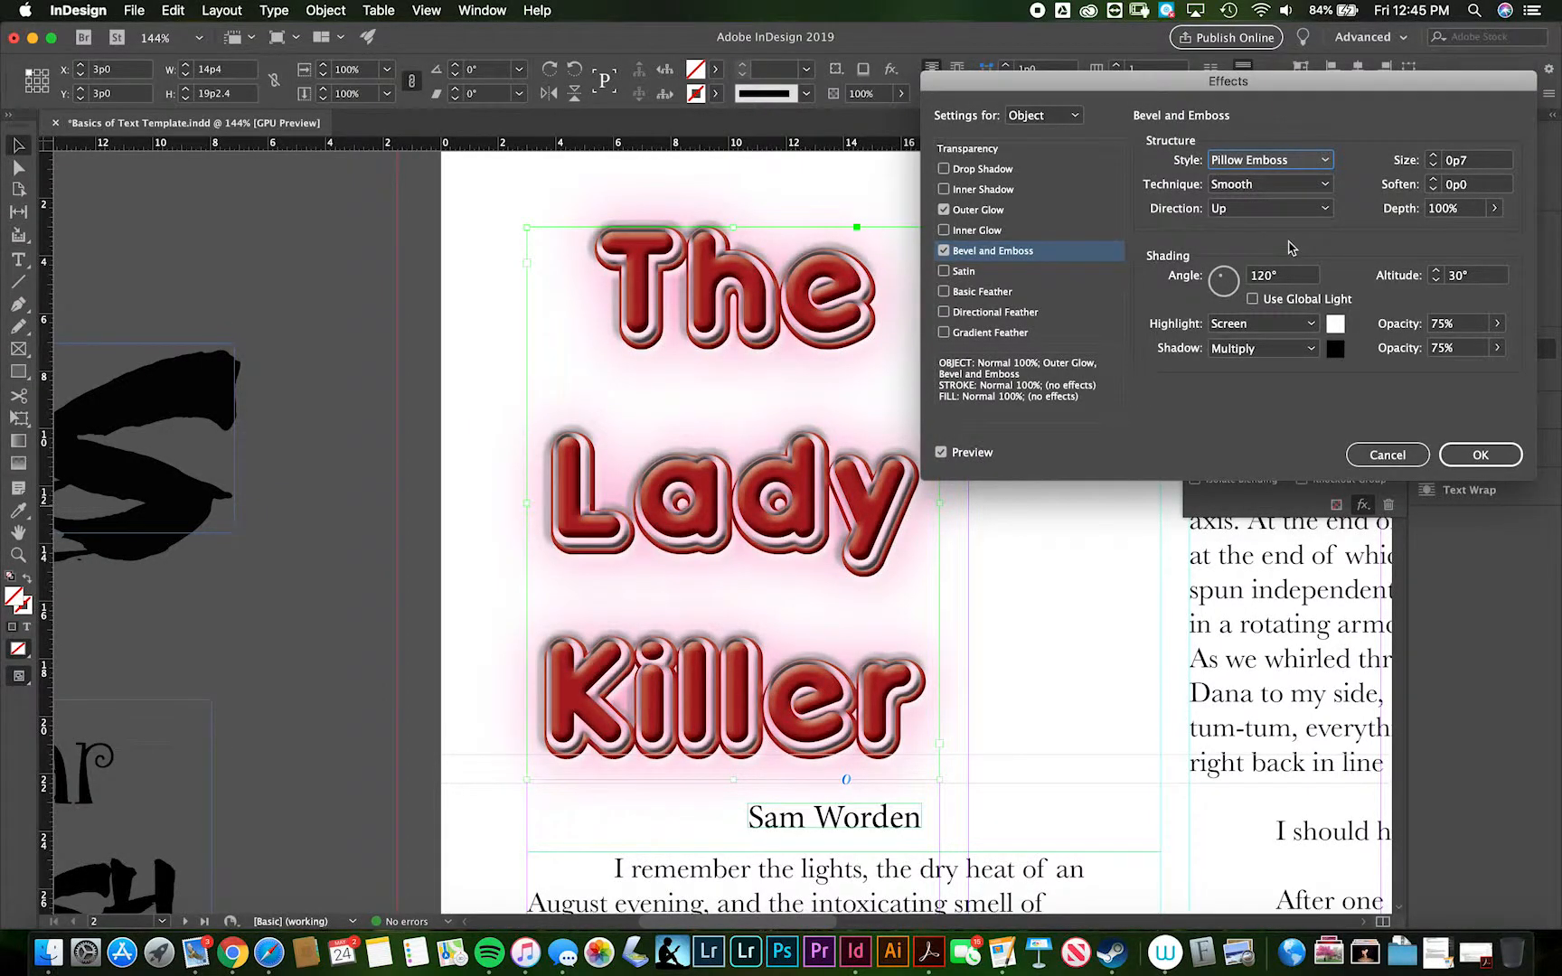
- Set the pillow emboss size to 0p5 and soften to 0p3
left_click(1435, 166)
left_click(1435, 166)
left_click(1435, 166)
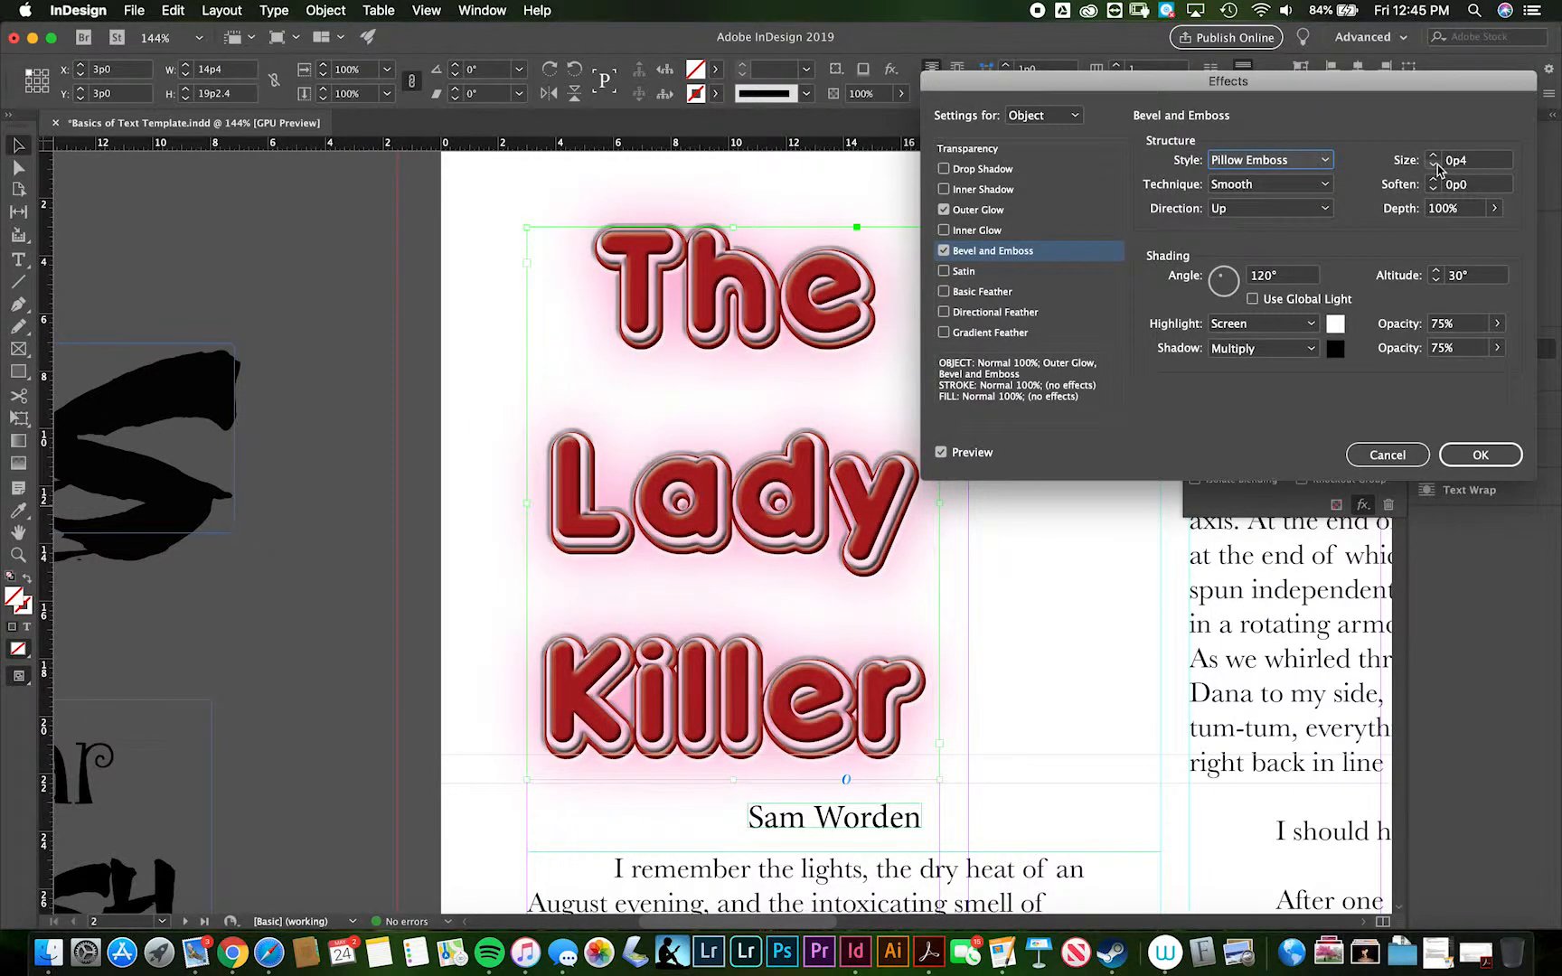
left_click(1433, 155)
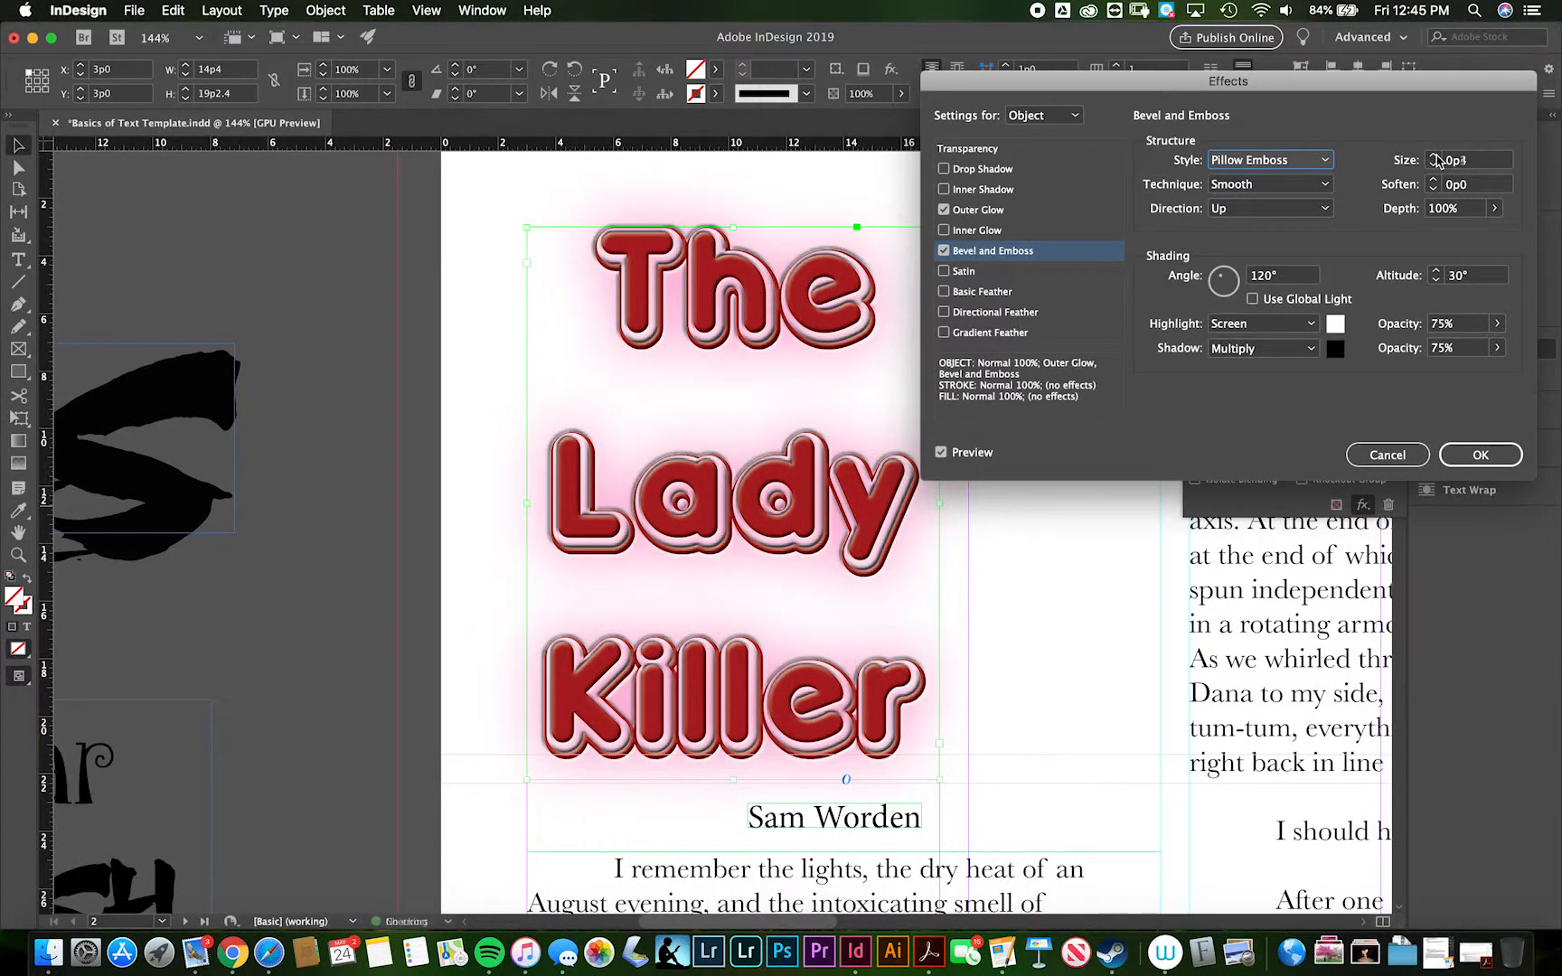
left_click(1433, 180)
left_click(1433, 180)
left_click(1433, 180)
left_click(1433, 180)
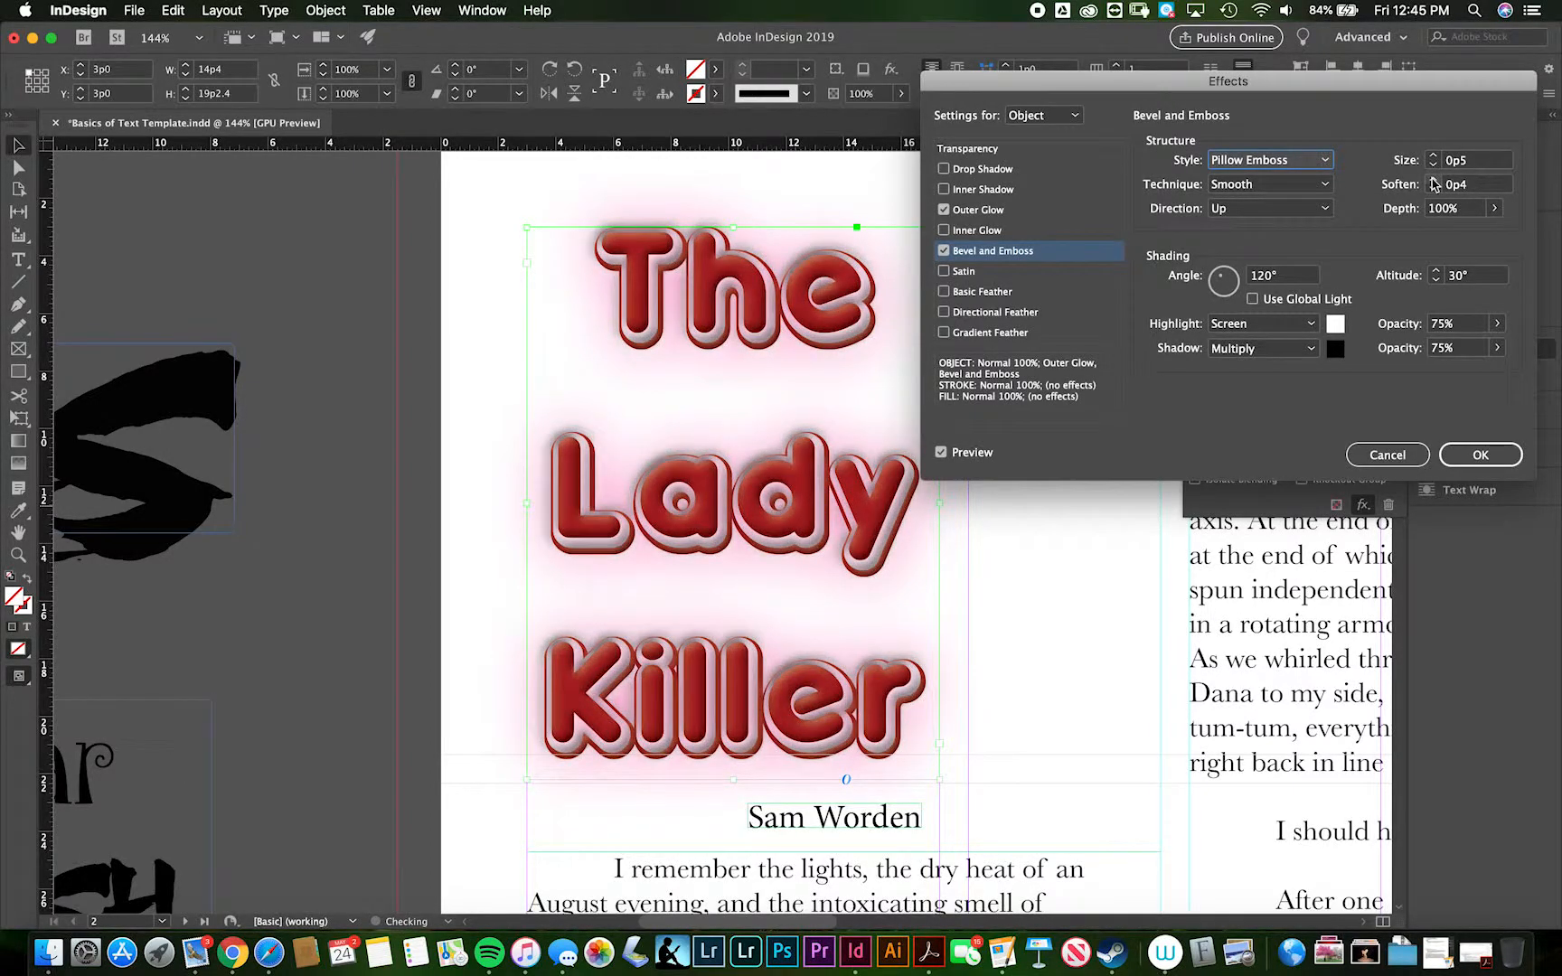
left_click(1433, 190)
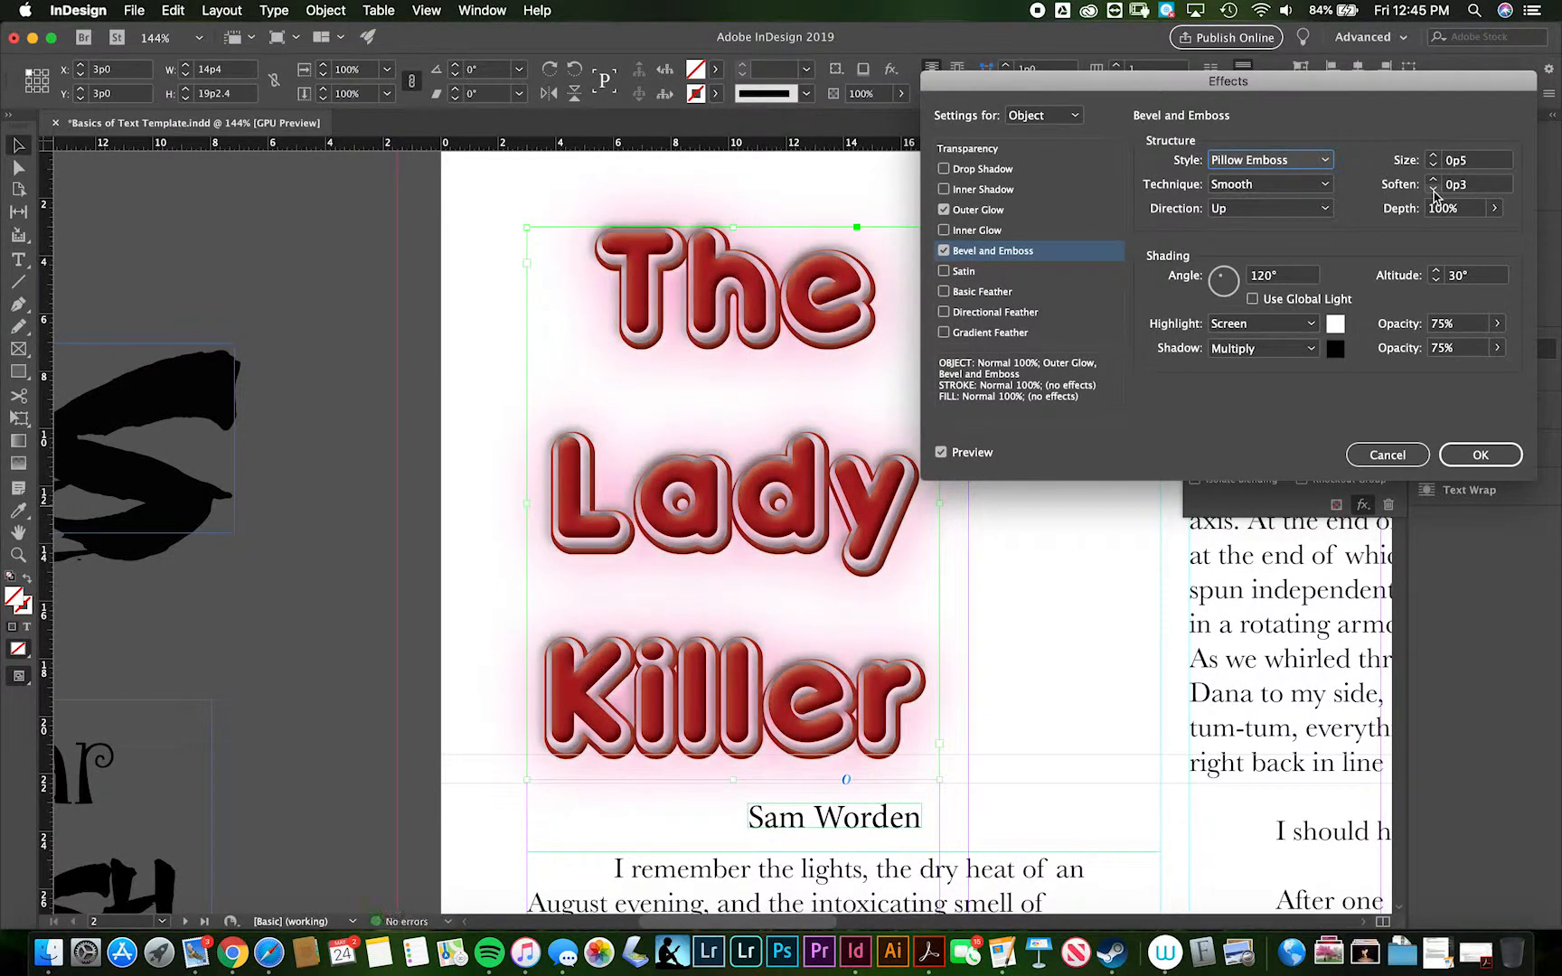
- Try the Down direction for the title's pillow emboss and set it back to Up
left_click(1279, 209)
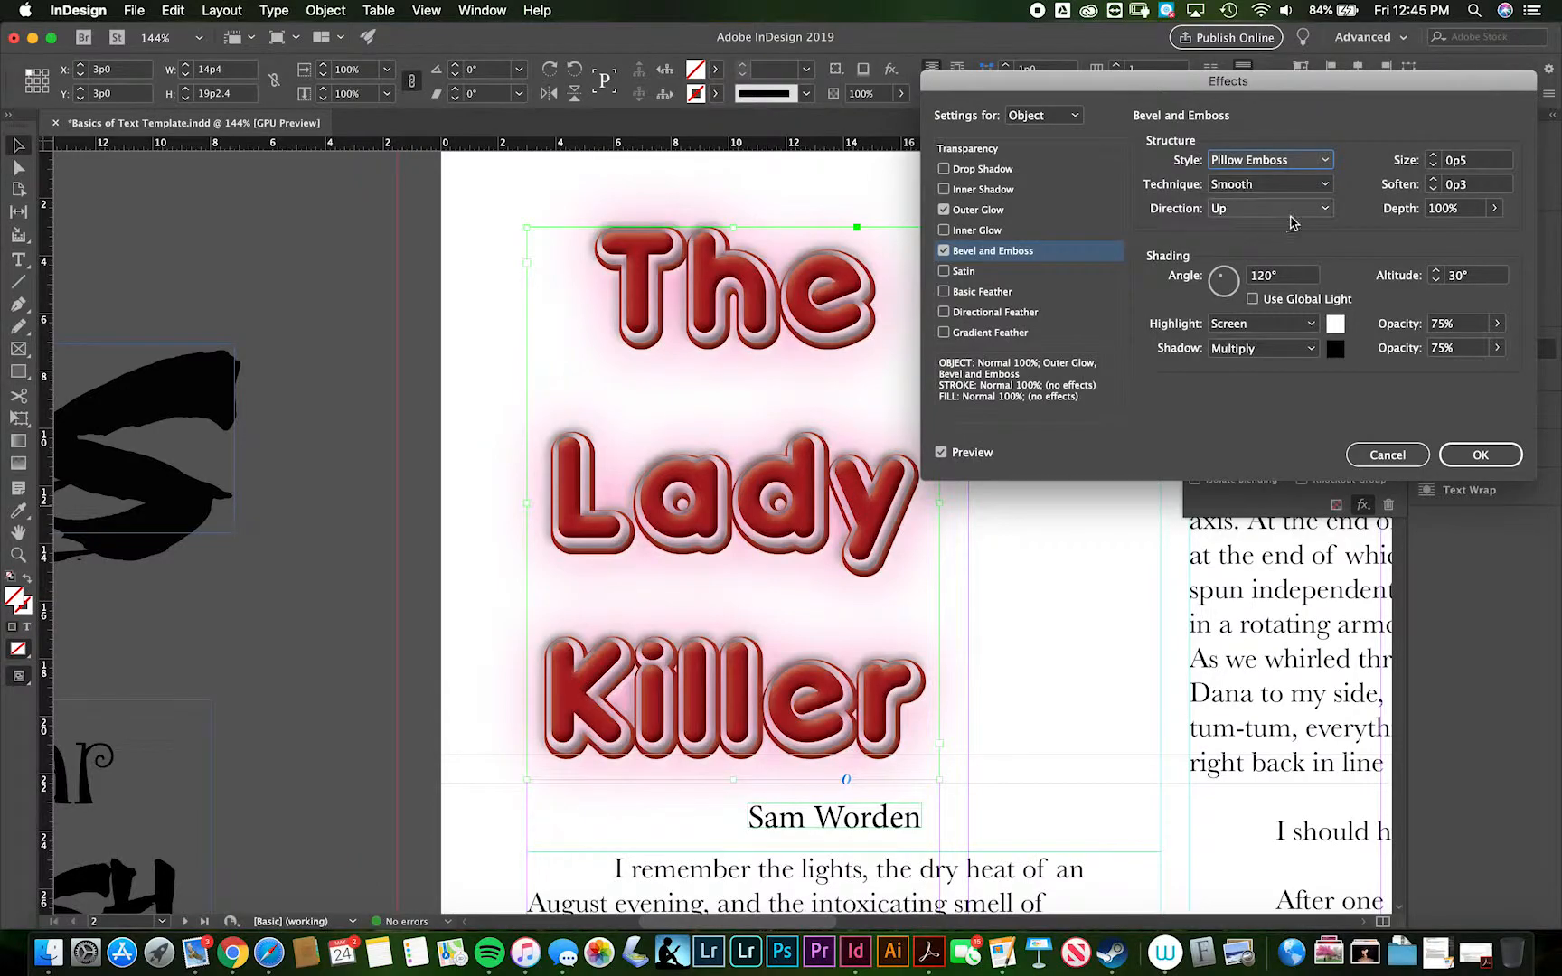
left_click(1301, 247)
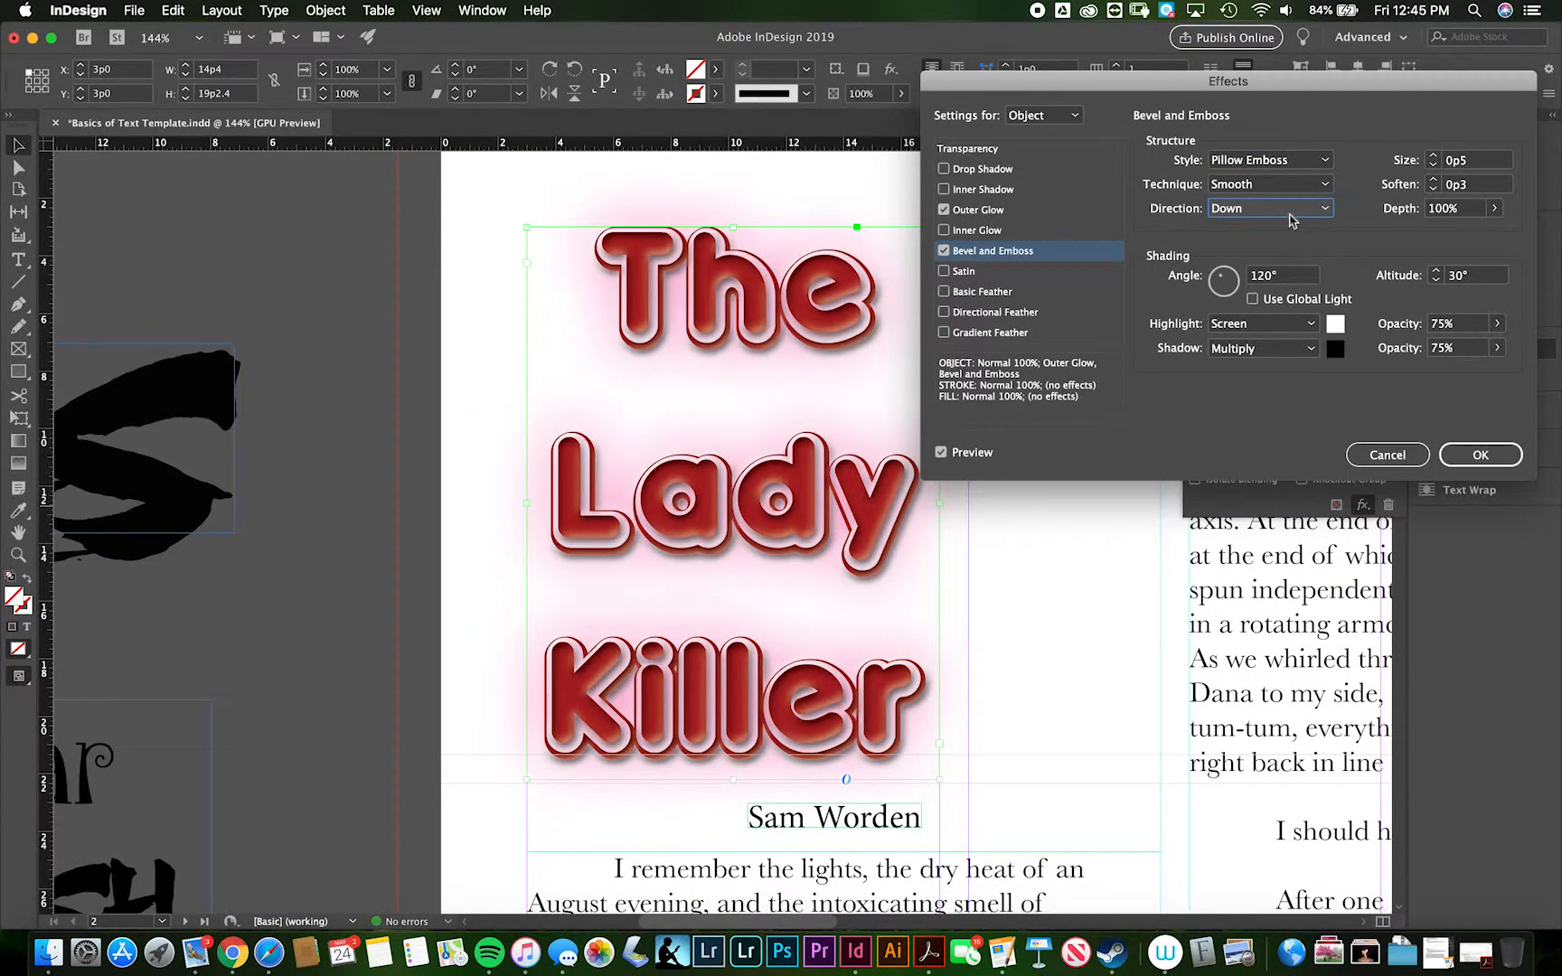
left_click(1289, 217)
left_click(1283, 231)
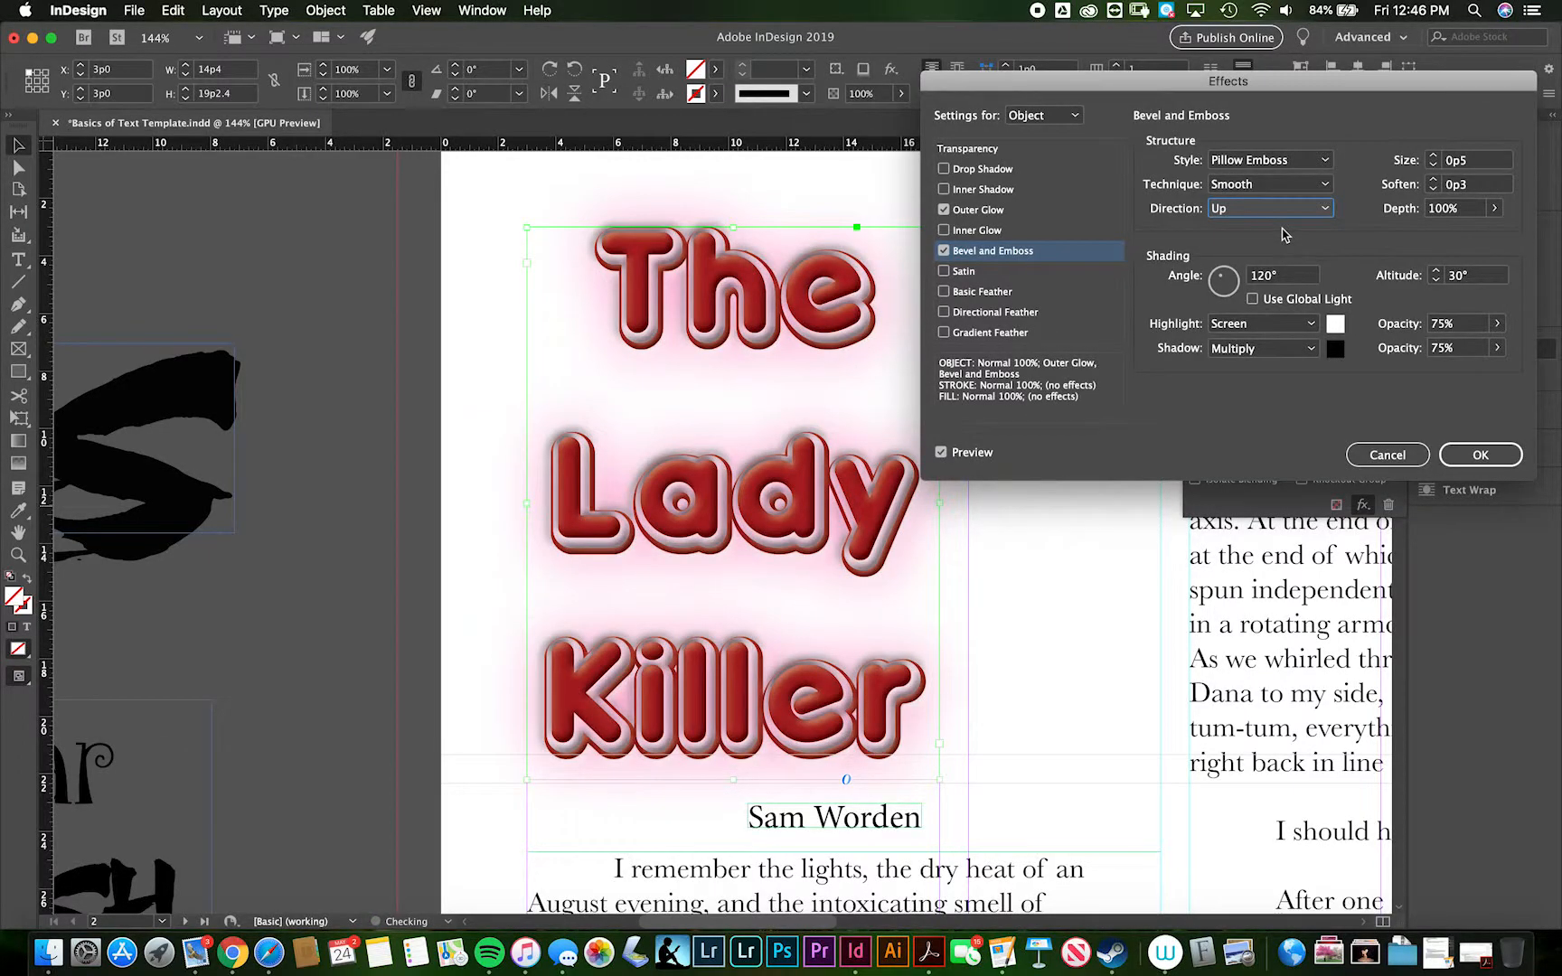
- Set the emboss shading angle to -72° and altitude to 75°, and apply the title's effects
mouse_move(1224, 281)
left_mouse_down()
mouse_move(1234, 287)
mouse_move(1206, 268)
mouse_move(1226, 287)
left_mouse_up()
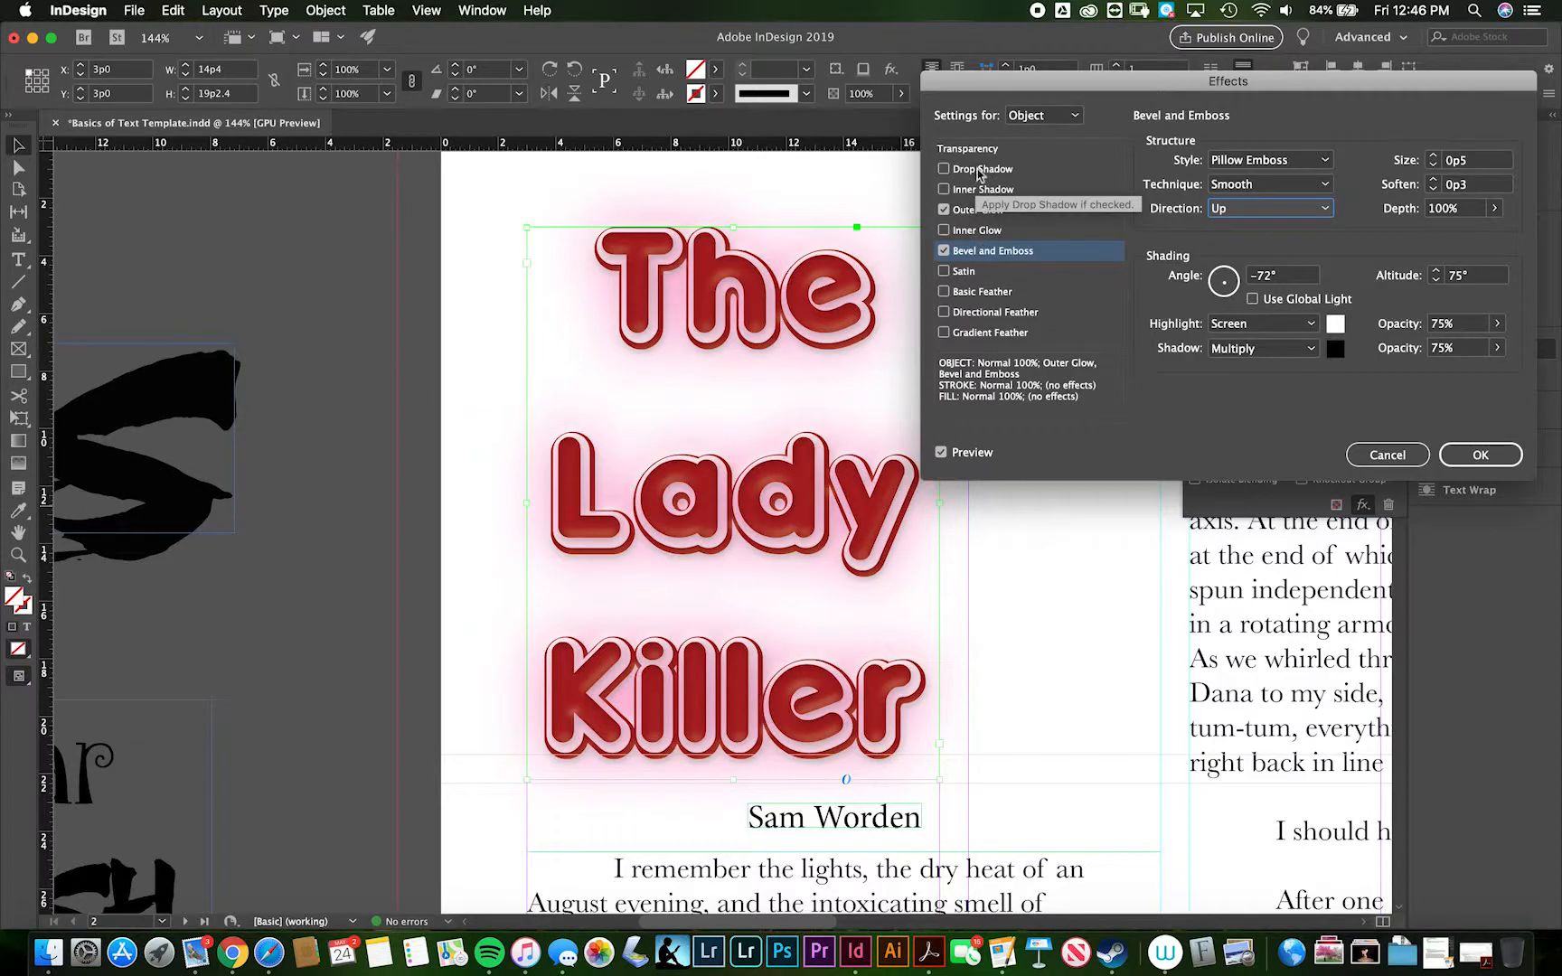
left_click(1480, 454)
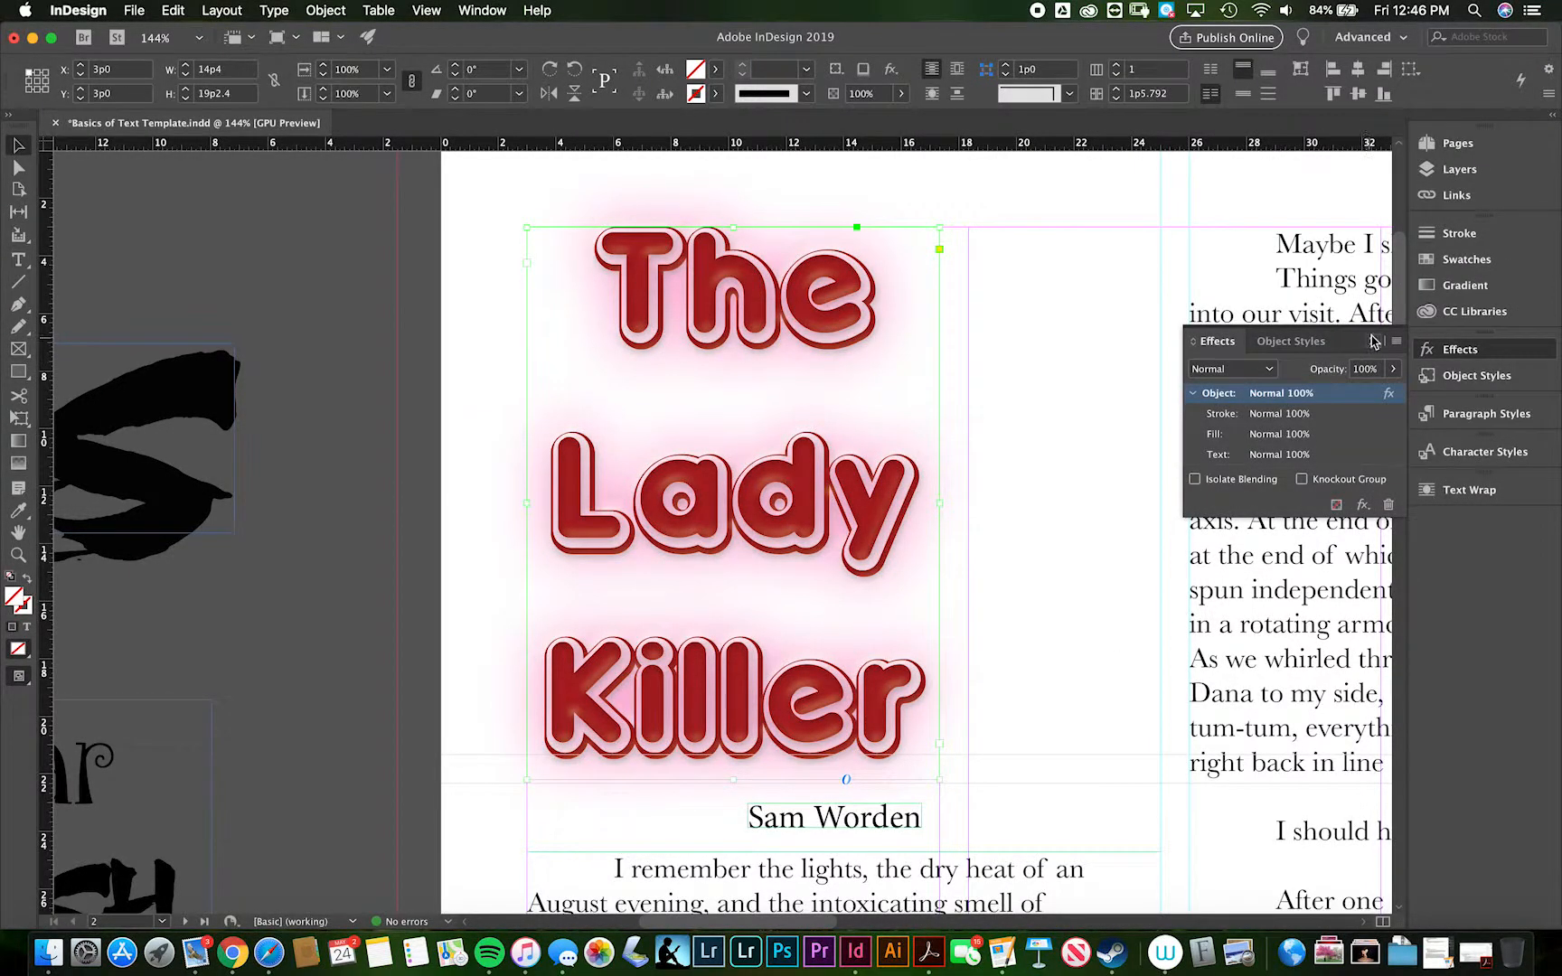
left_click(1374, 341)
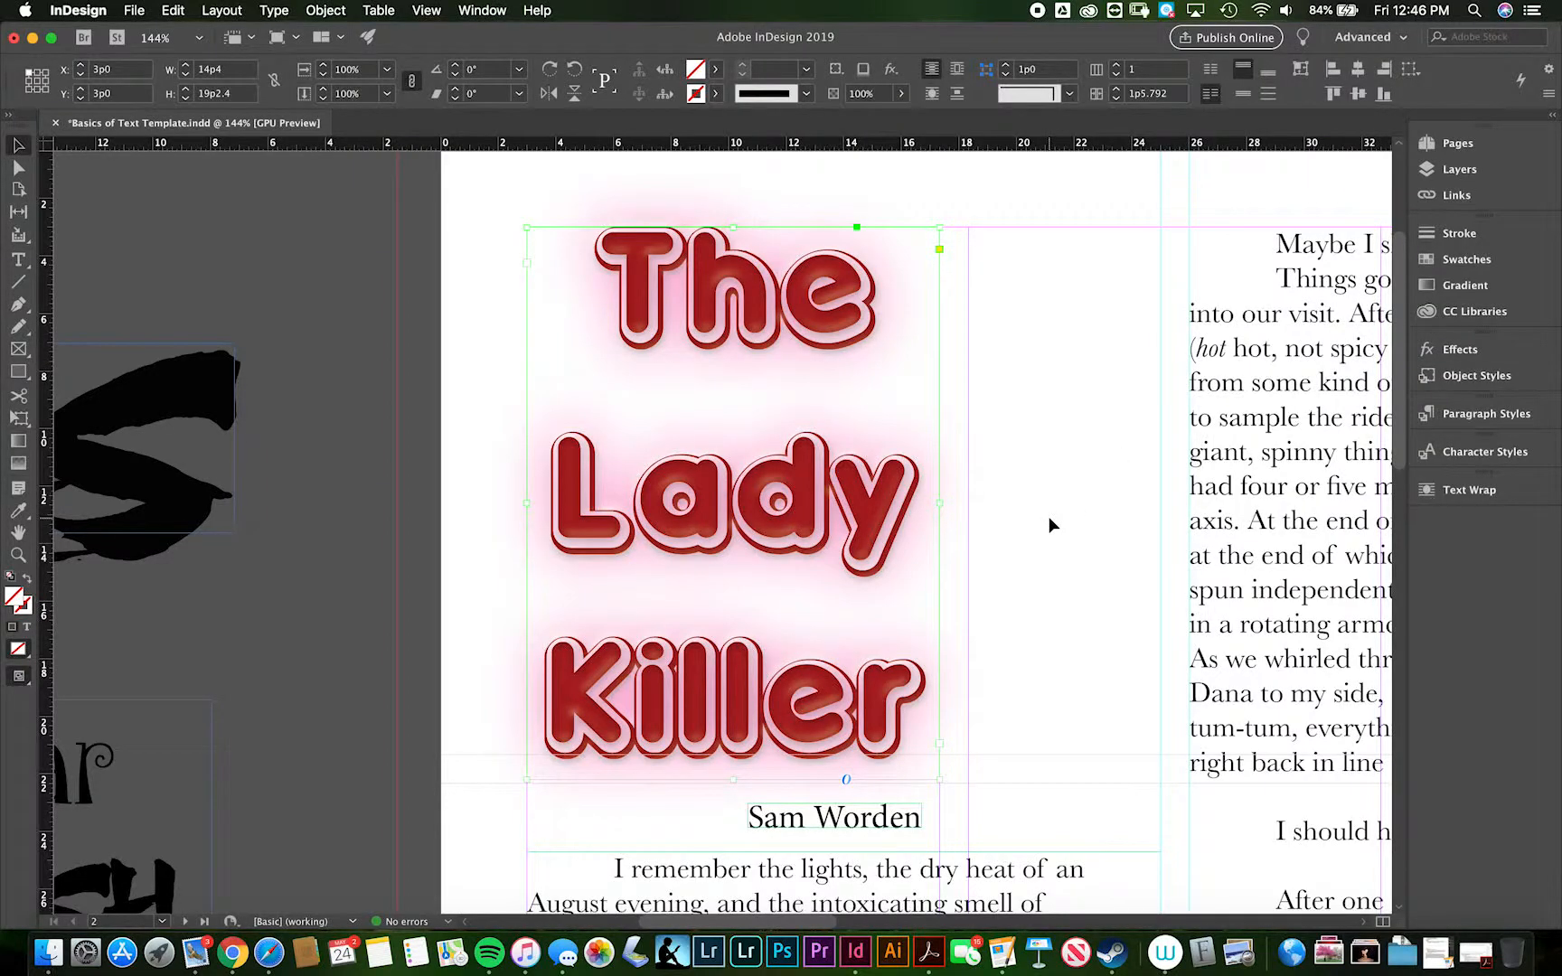
- Inspect the finished title effects against the whole spread and up close, selecting its text to check it is still live
key("super+0")
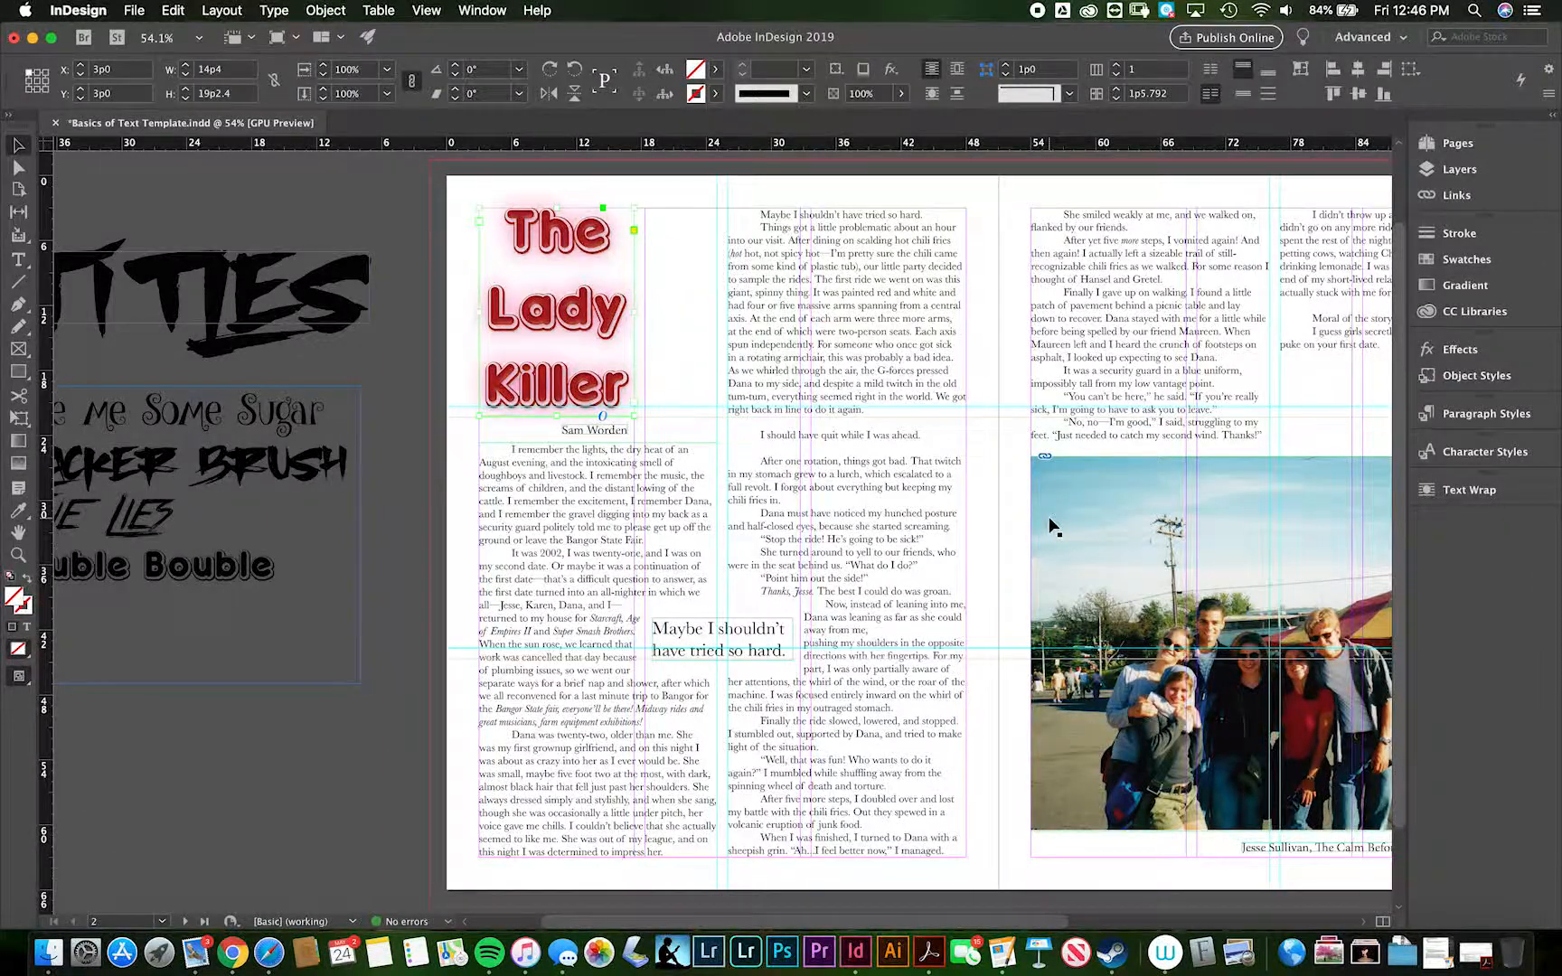
scroll(1054, 527, "right", 5)
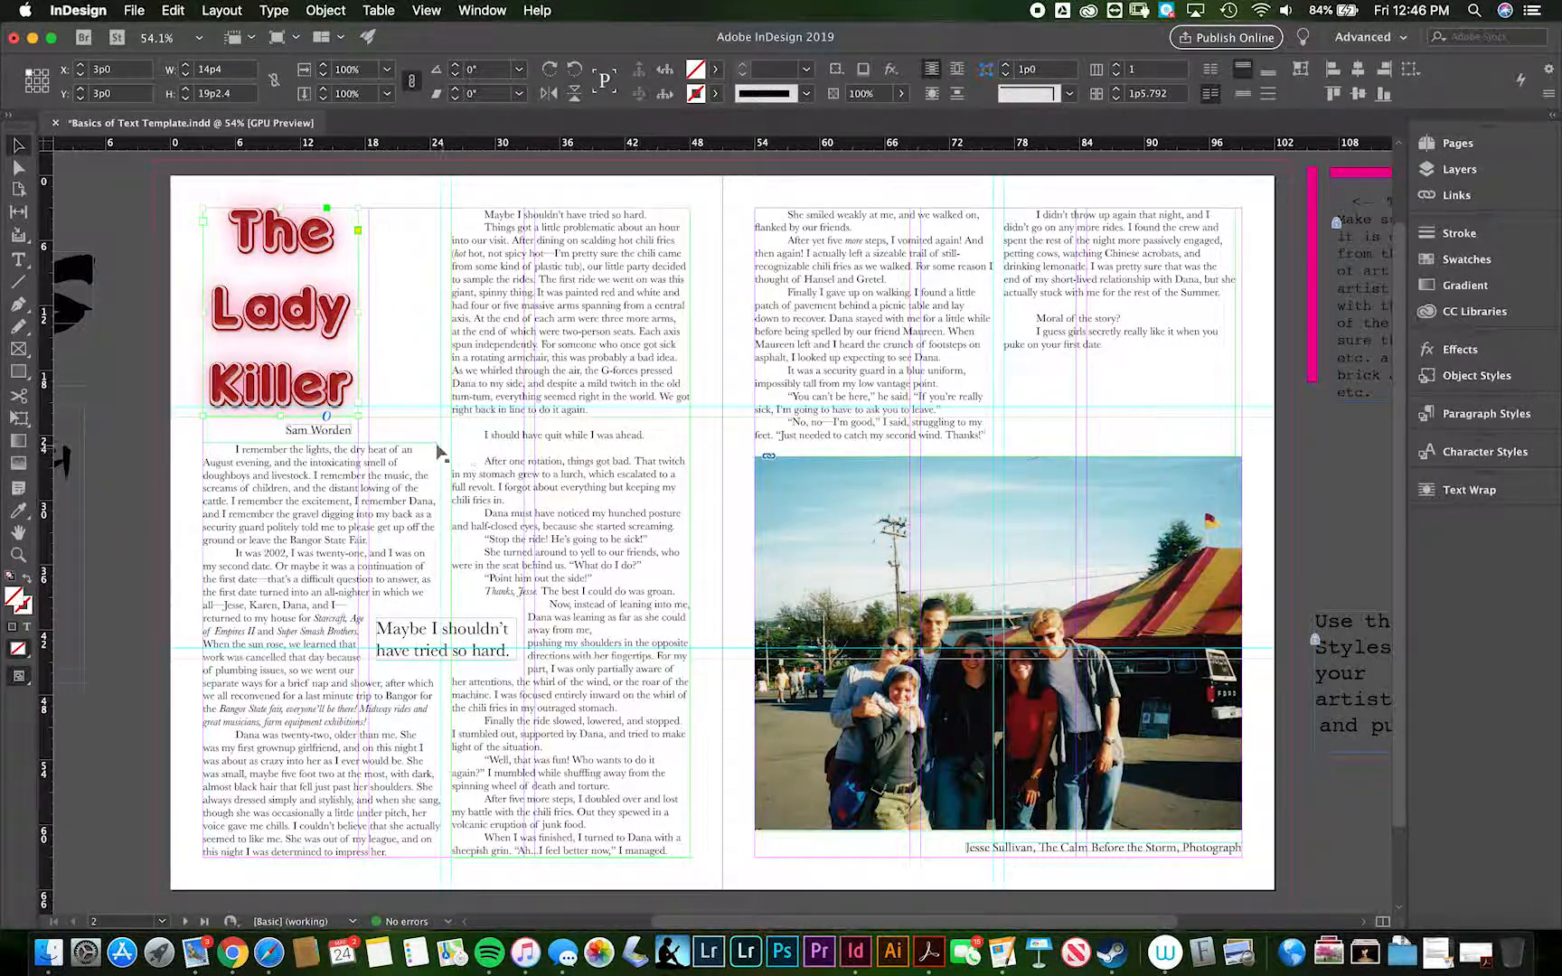
double_click(263, 323)
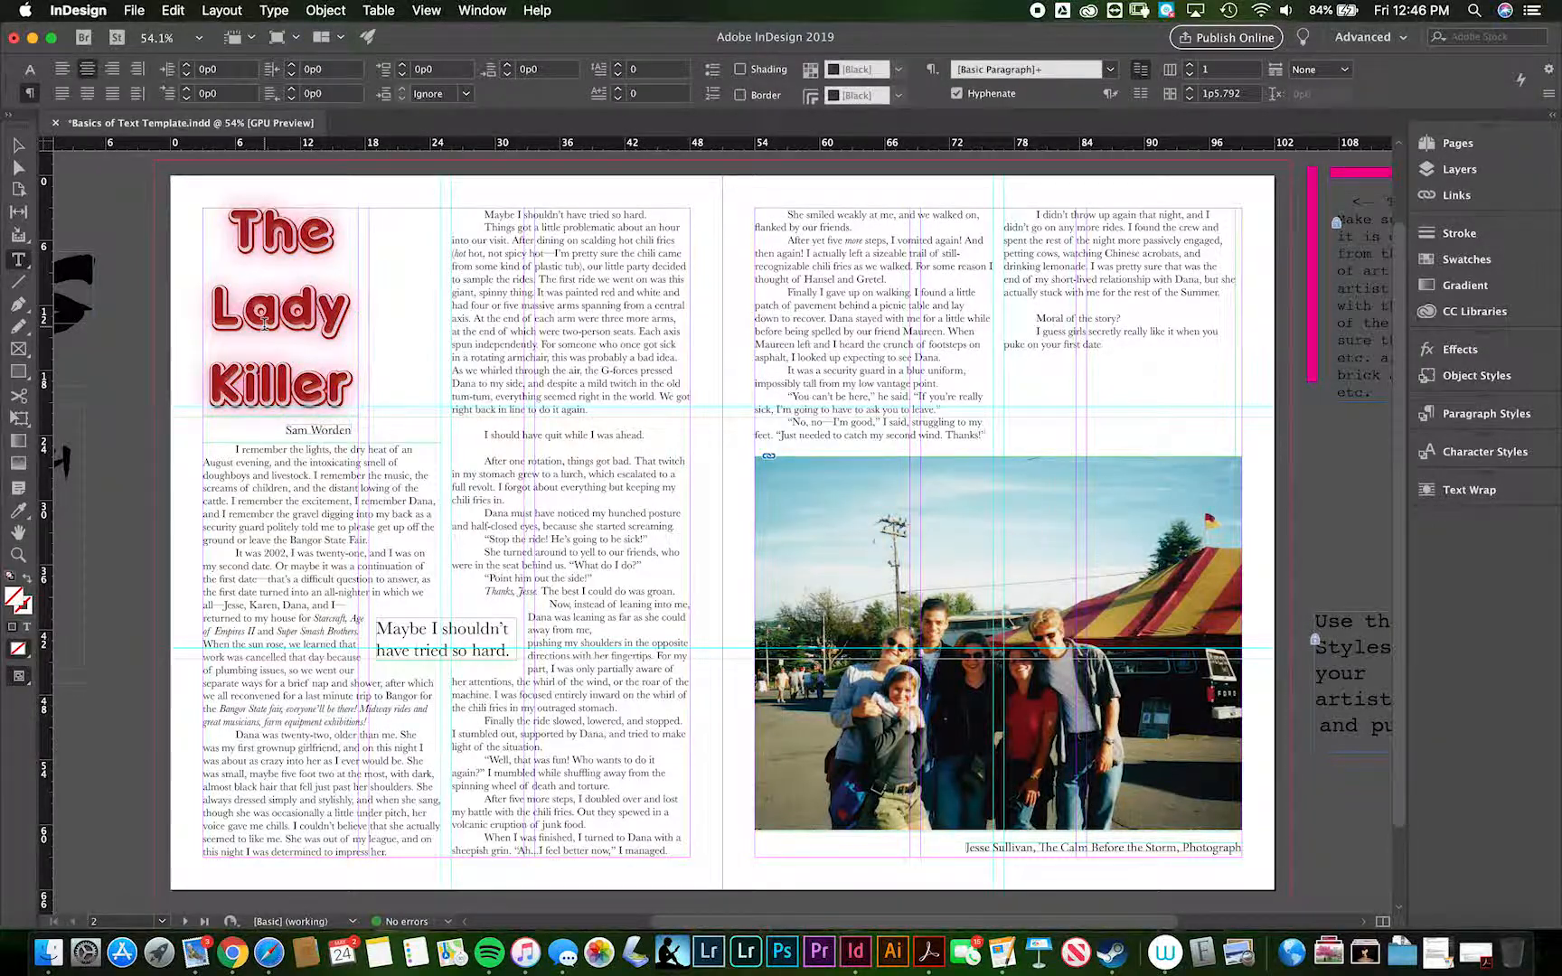
double_click(264, 322)
key("super+a")
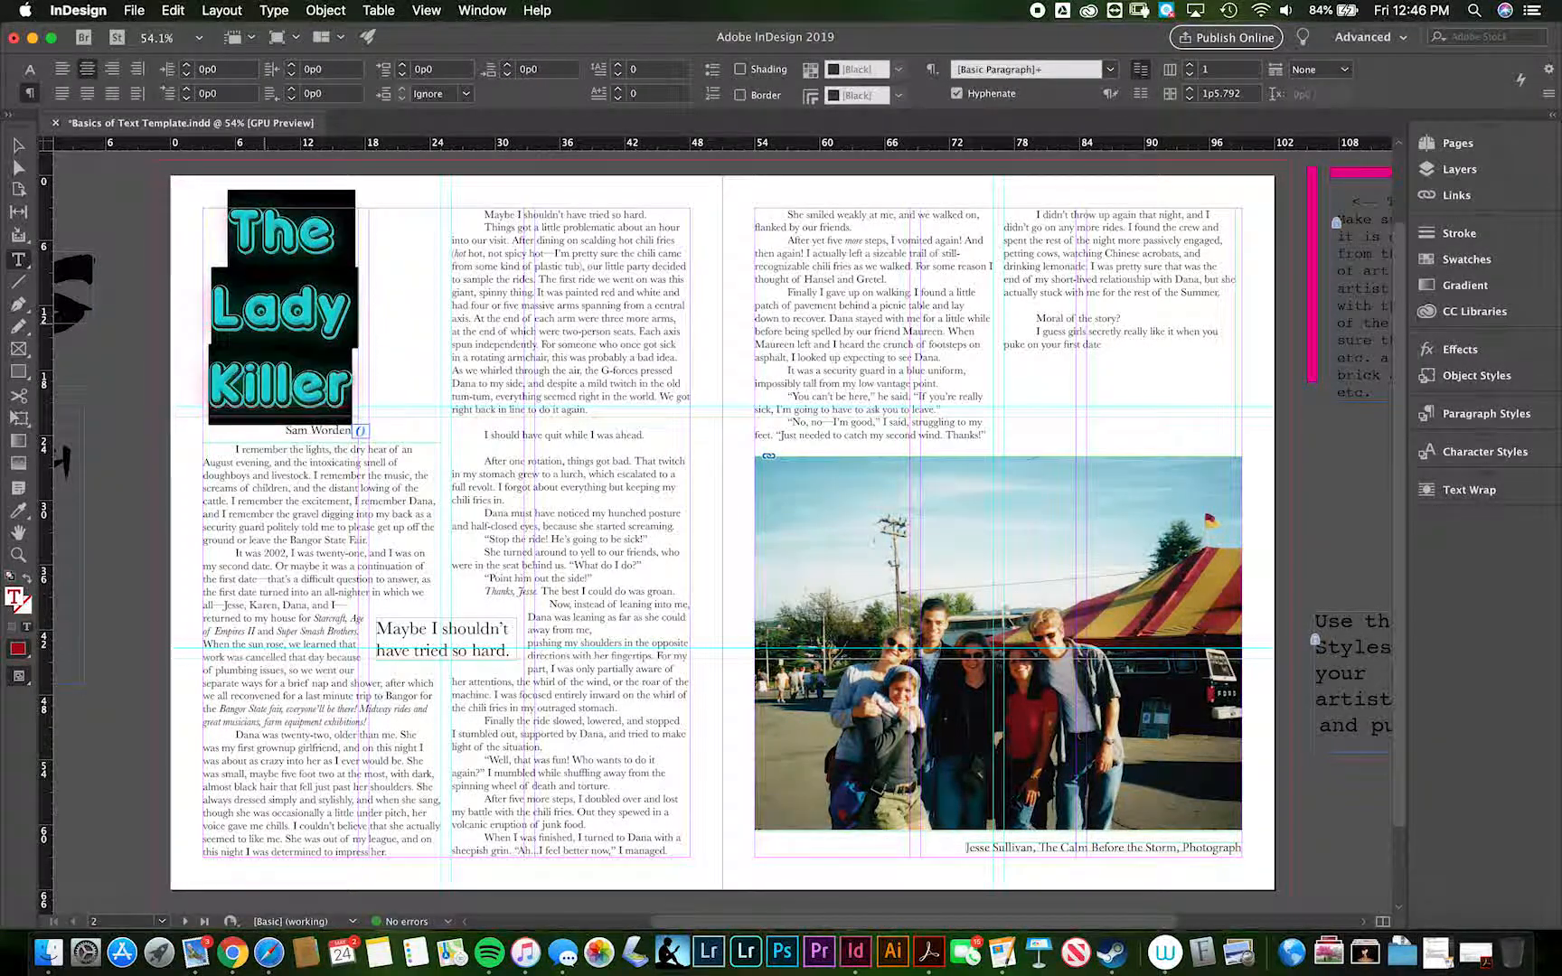
left_click(14, 140)
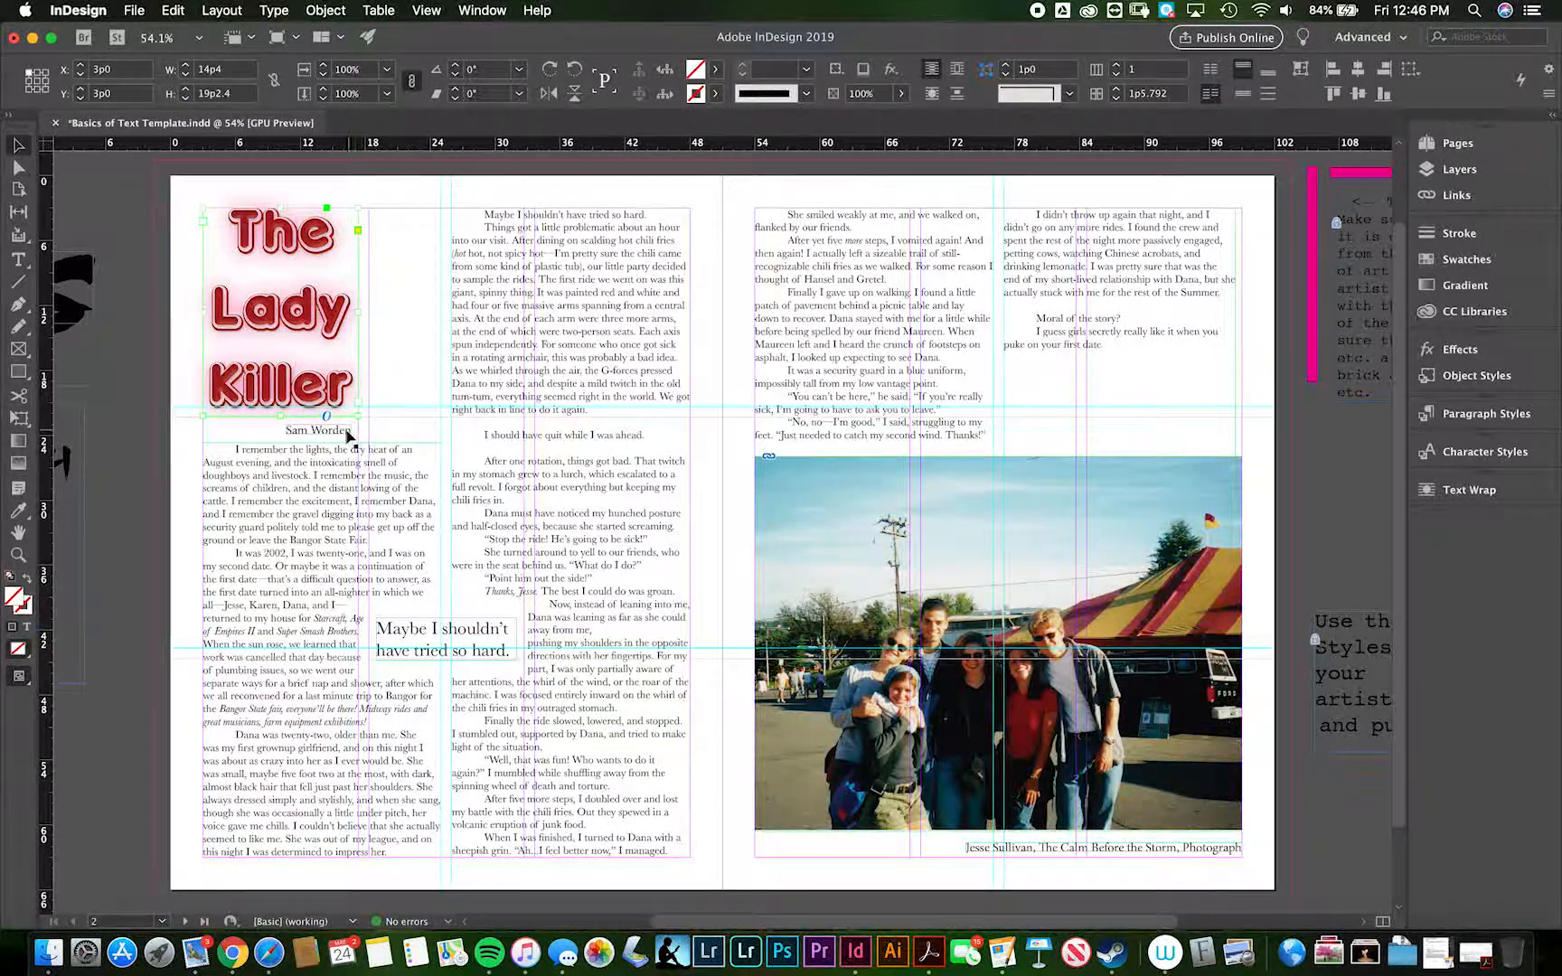
key("super+alt+equal")
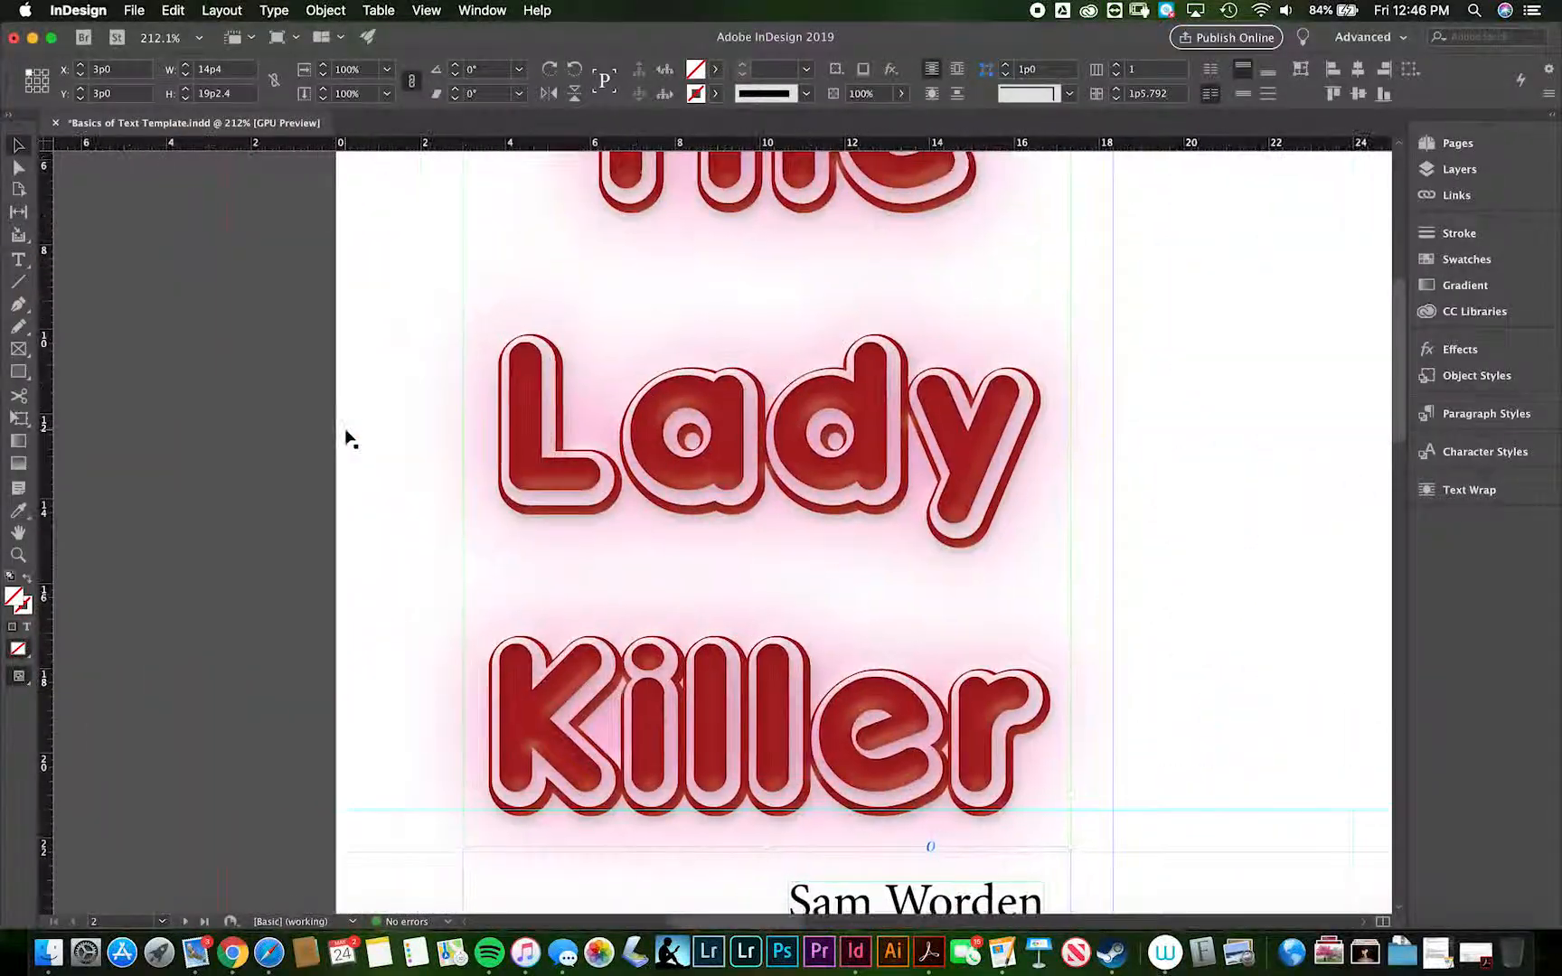
key("super+alt+0")
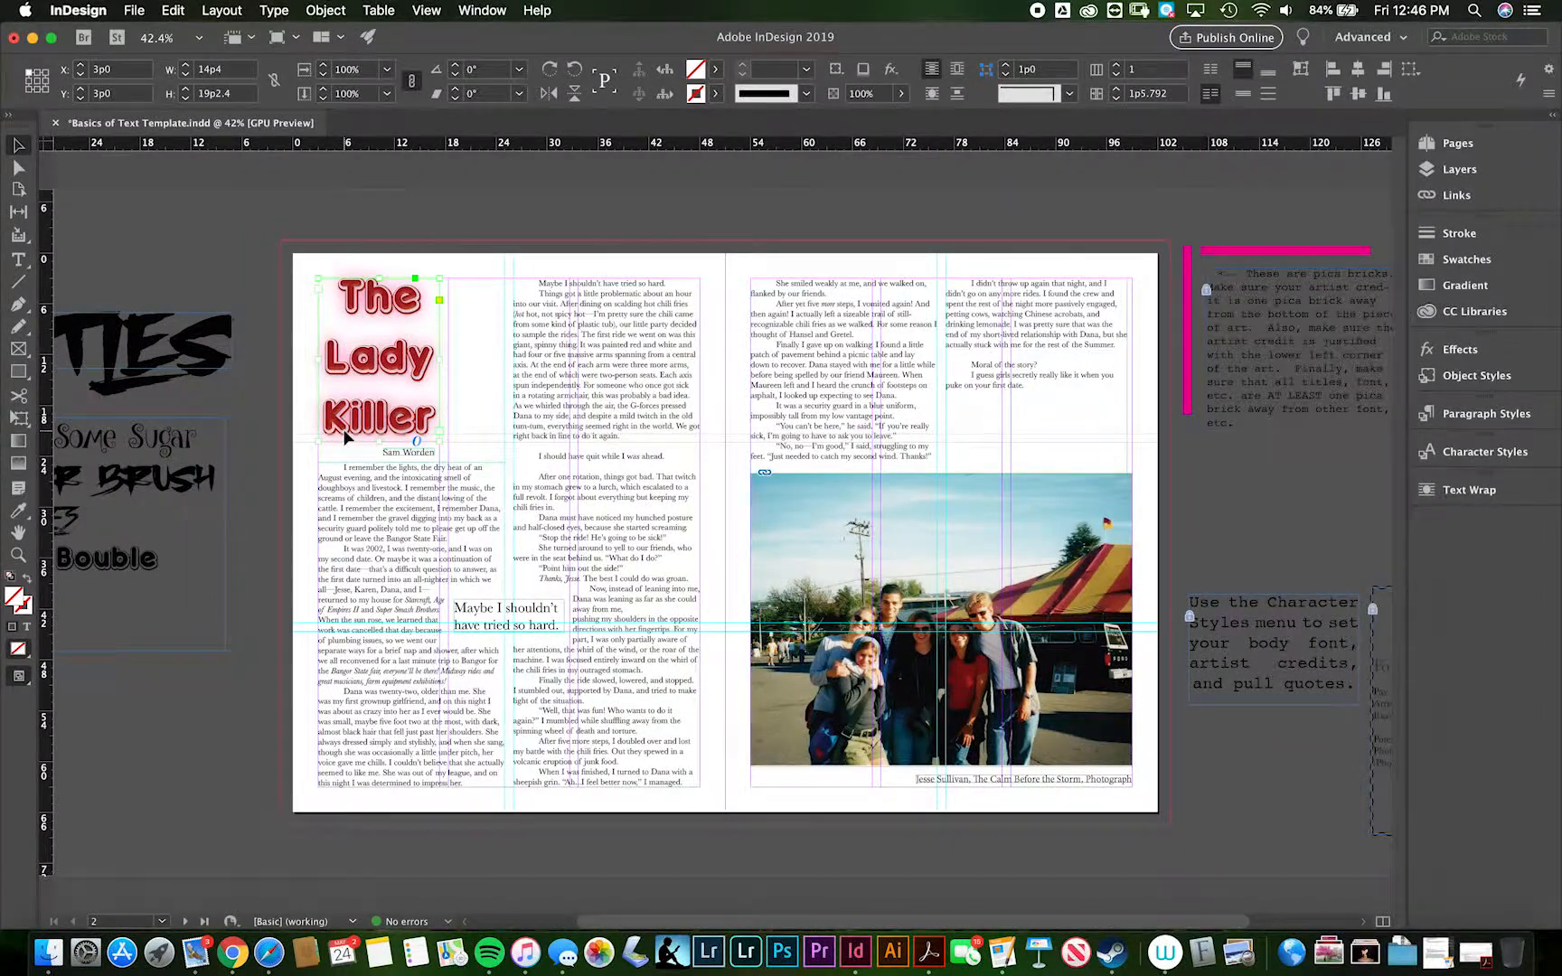
- Switch to Sample.pdf in Preview, compare its title and layout with the recreated spread, and return to InDesign
key("super+Tab")
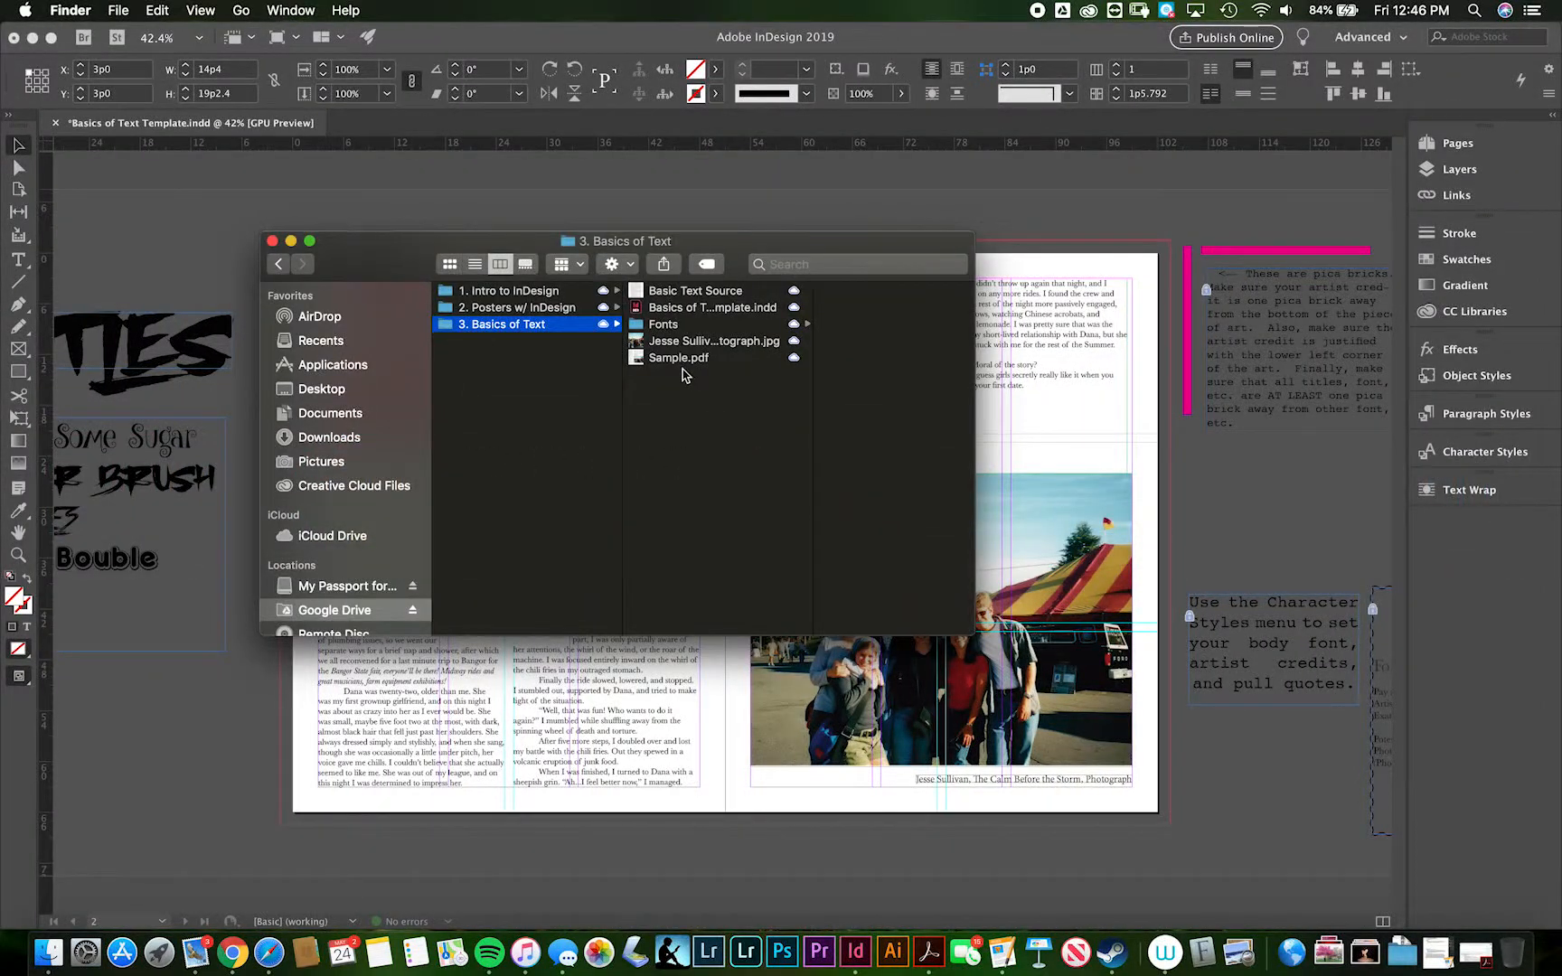
double_click(678, 359)
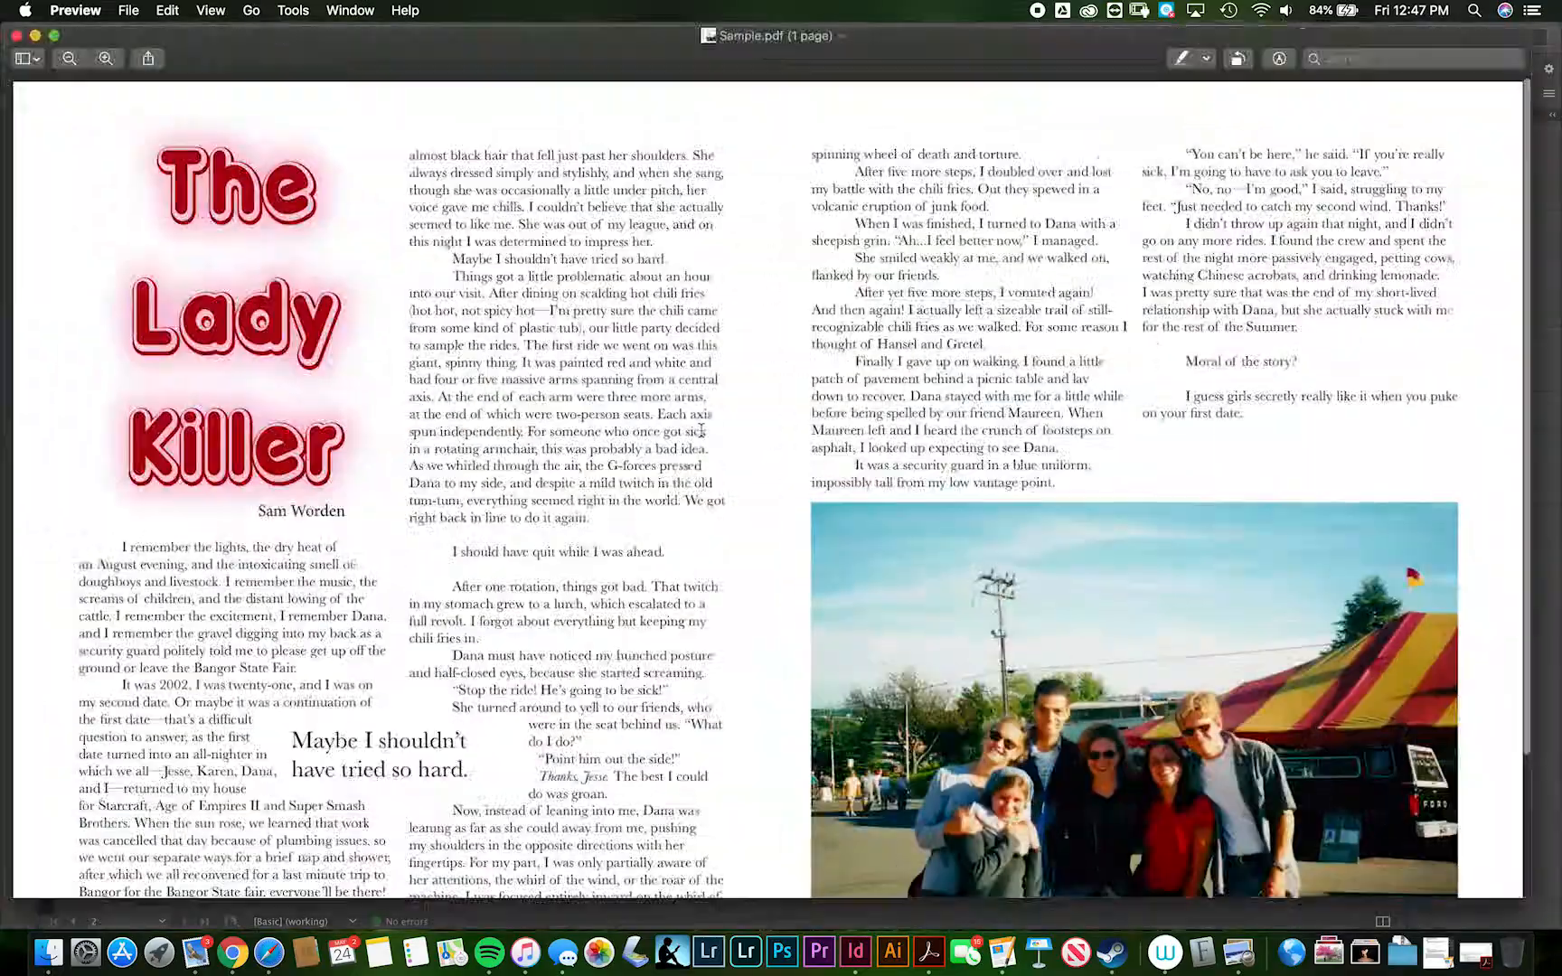
scroll(702, 430, "down", 5)
scroll(702, 430, "down", 2)
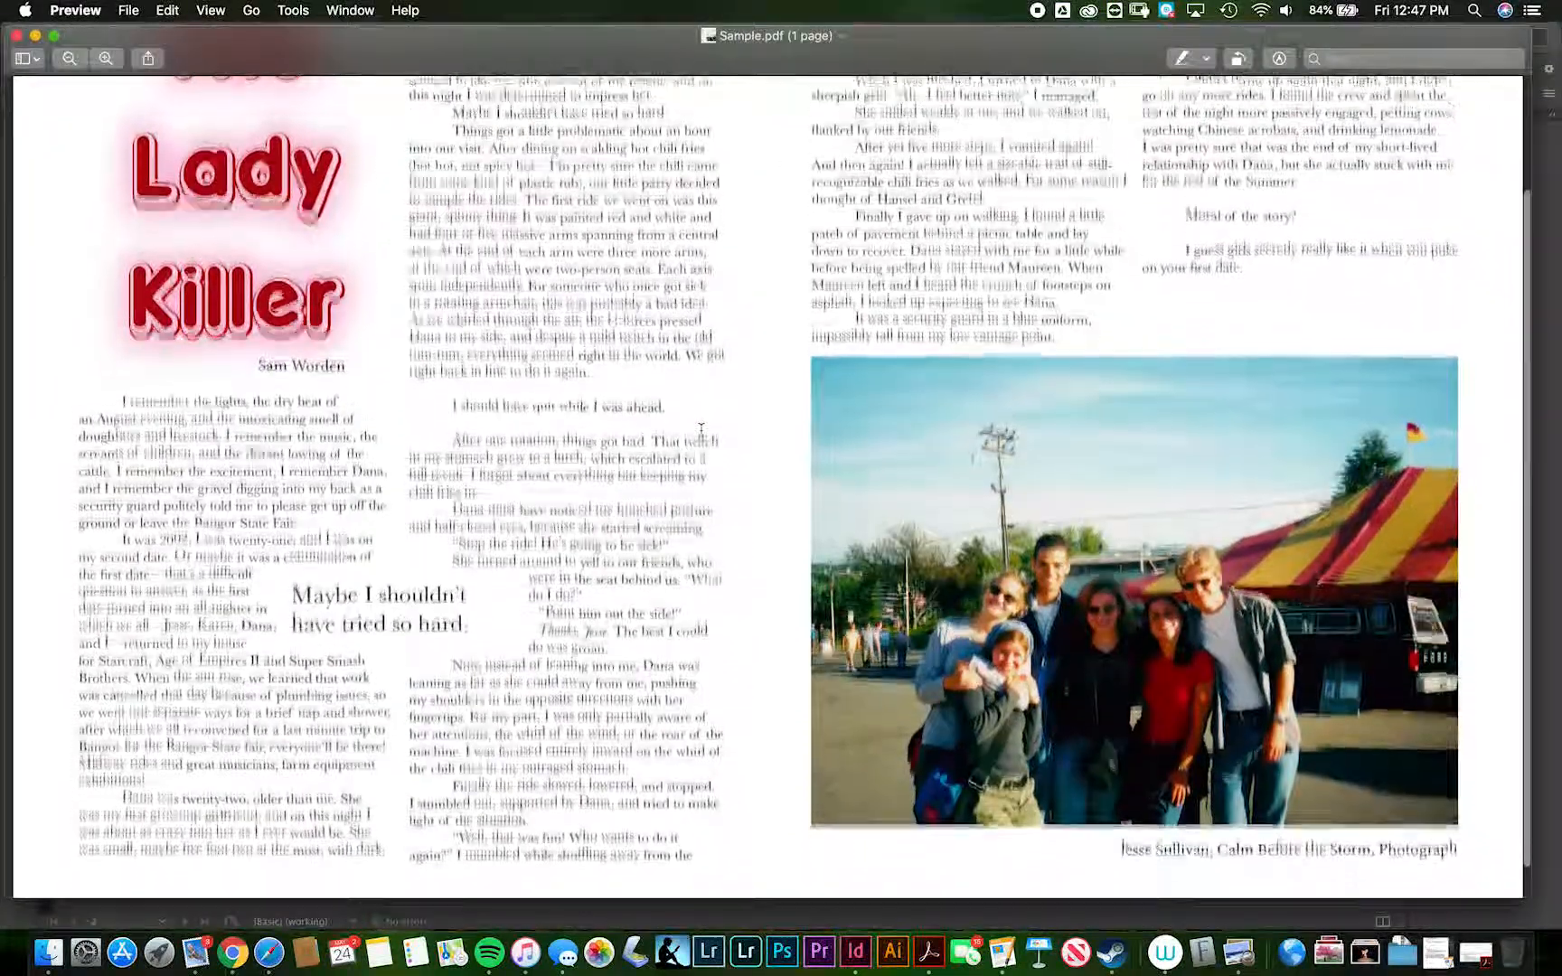
scroll(701, 430, "up", 5)
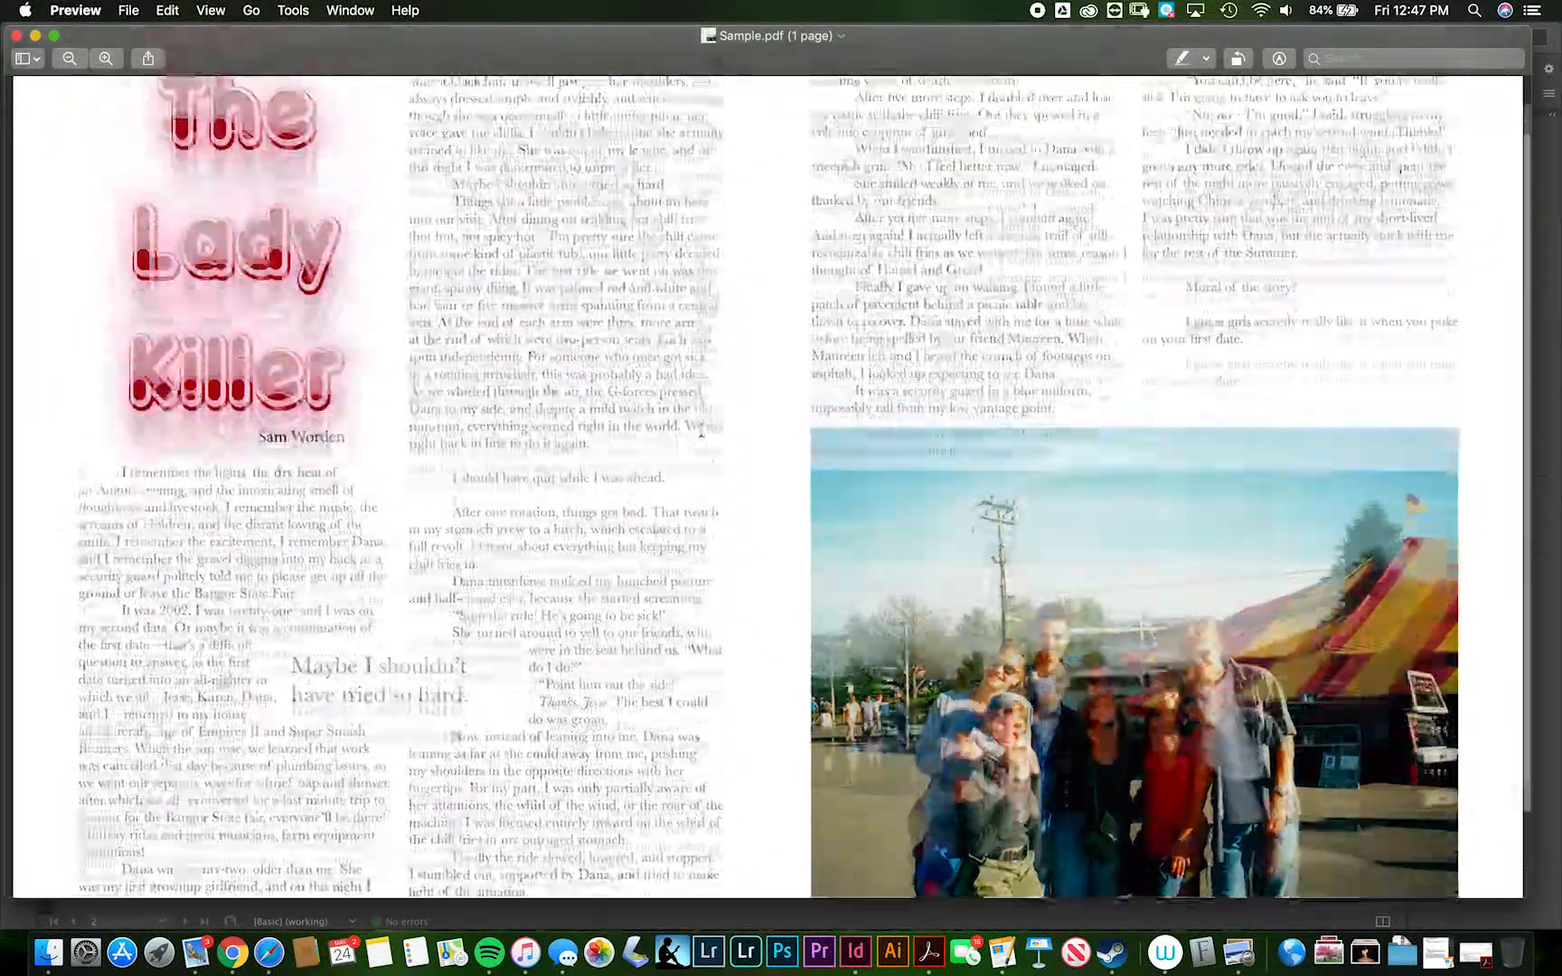
key("super+Tab")
key("super+Tab")
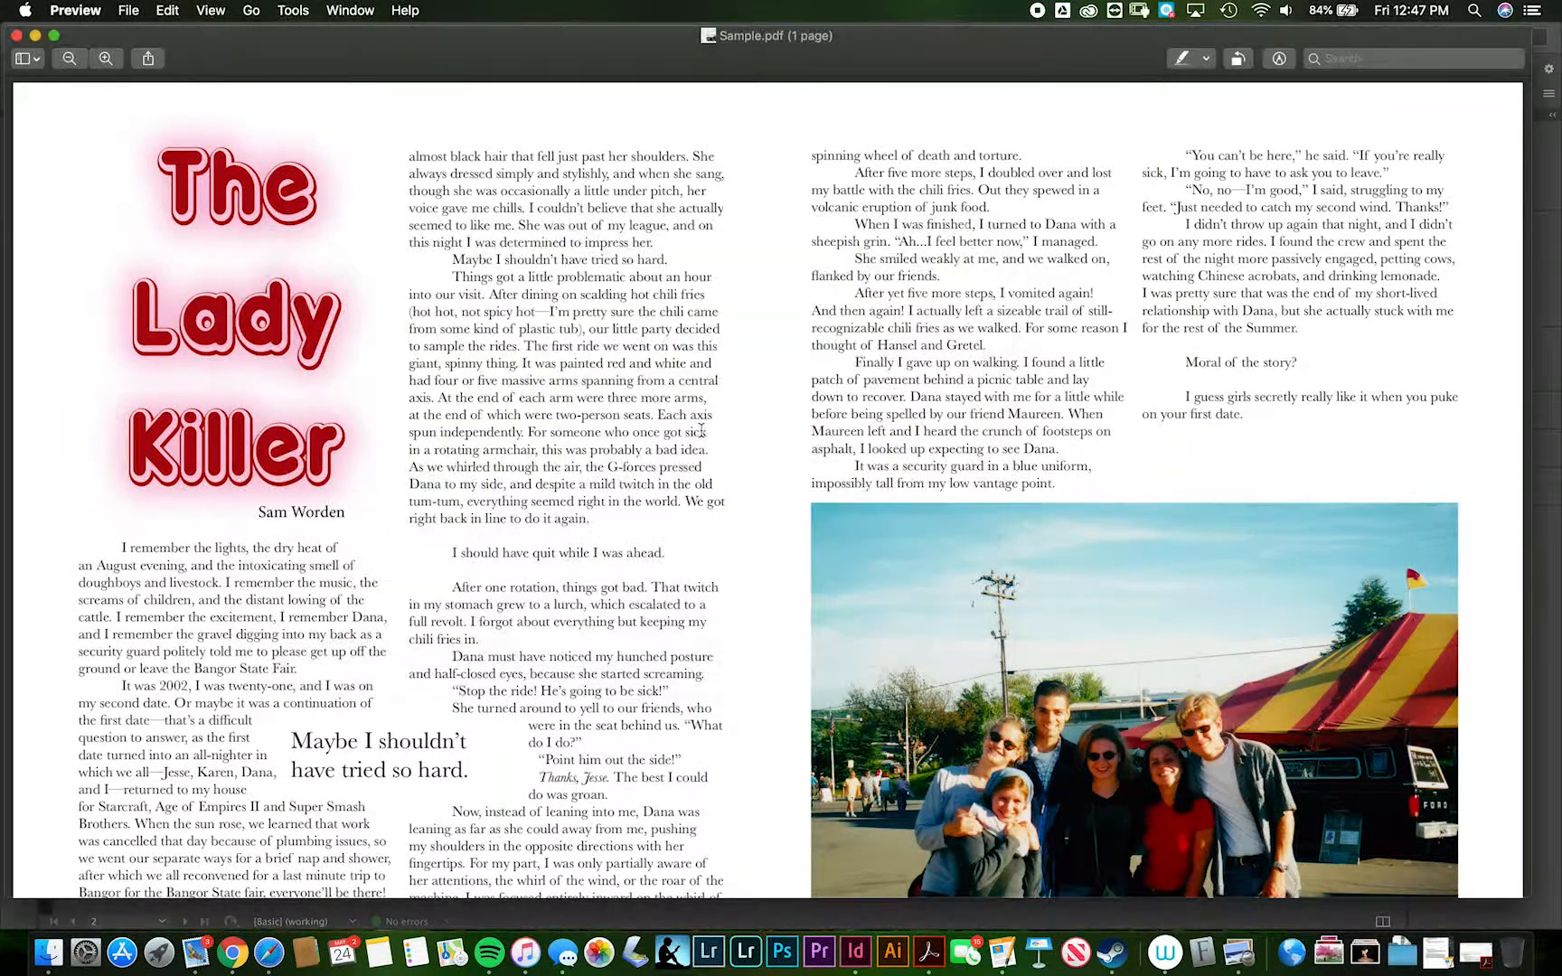
key("super+Tab")
key("Tab")
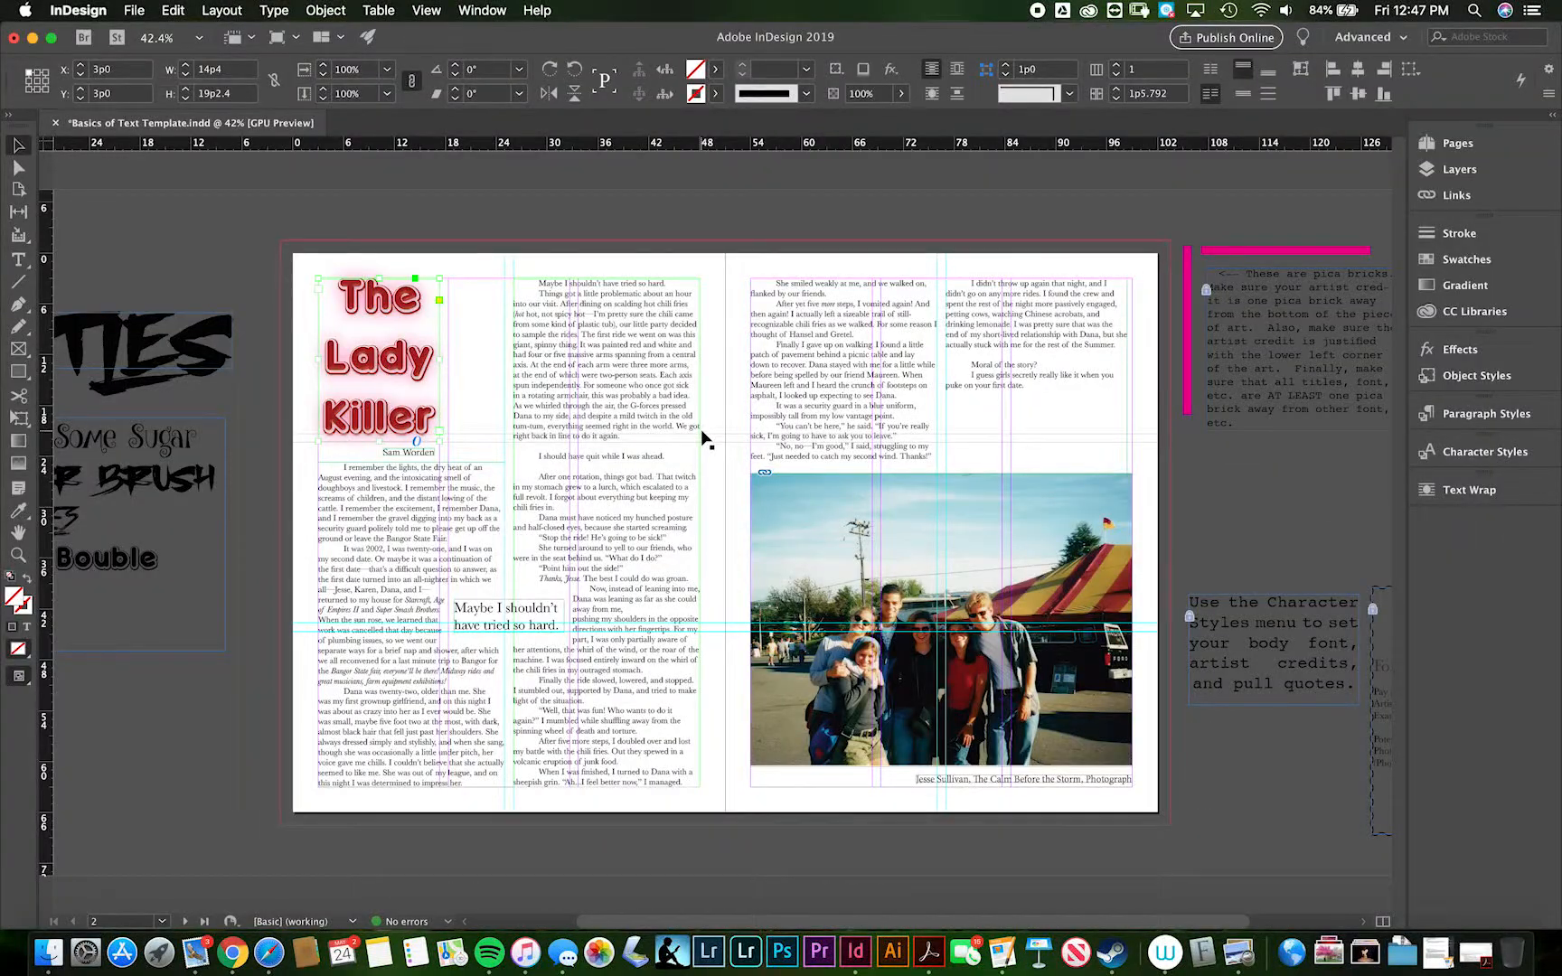
key("super+Tab")
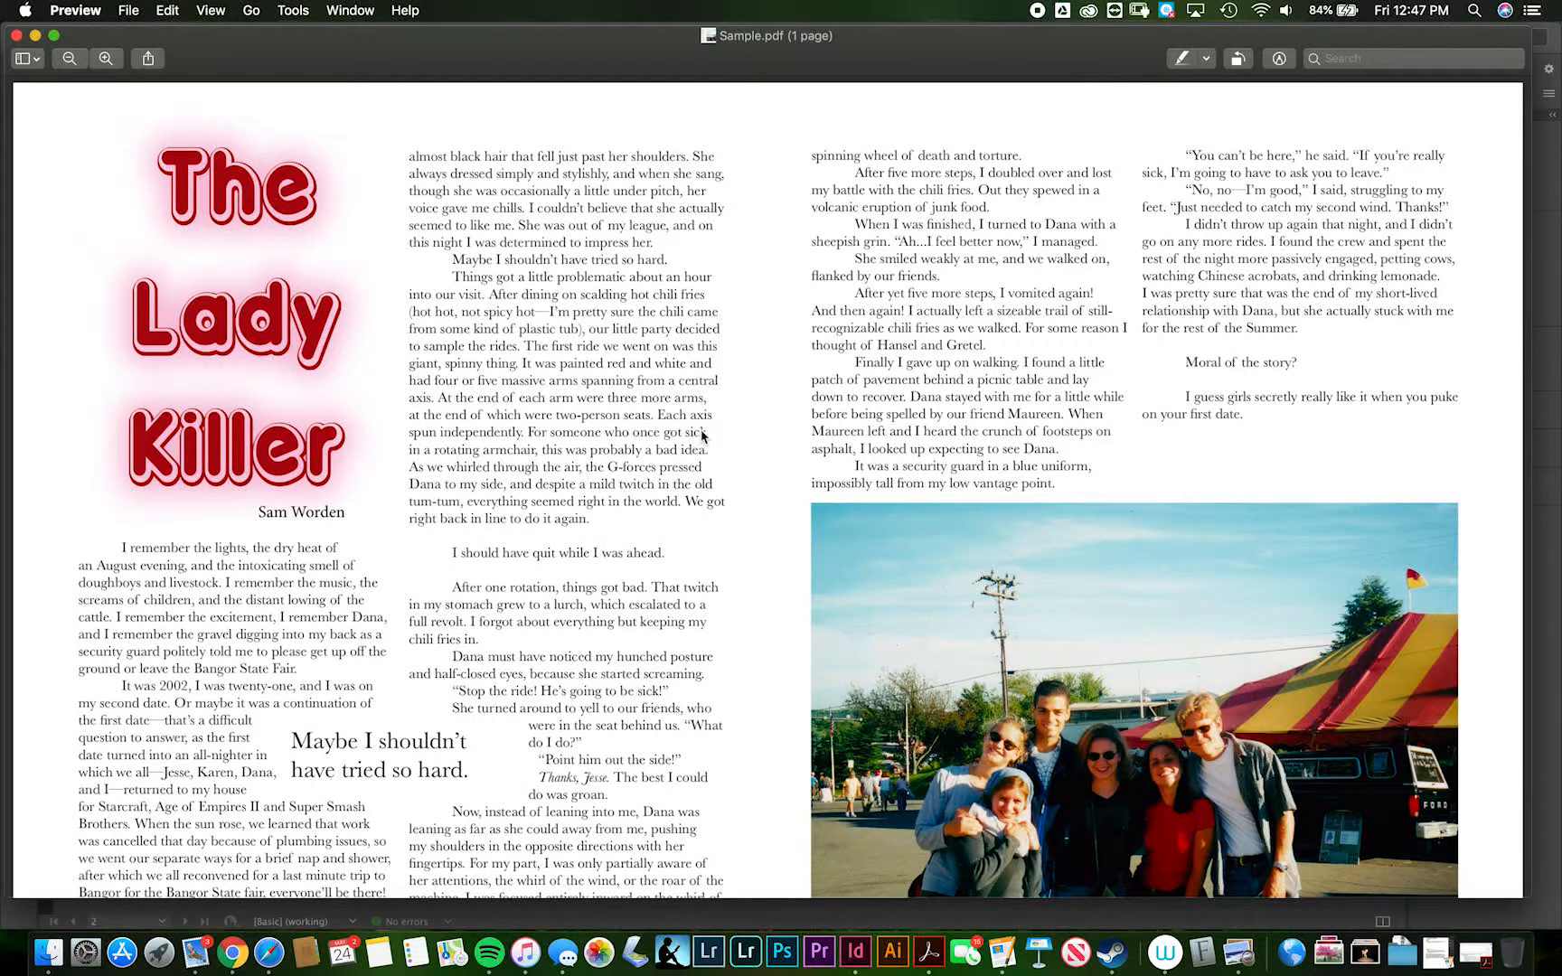
key("super+Tab")
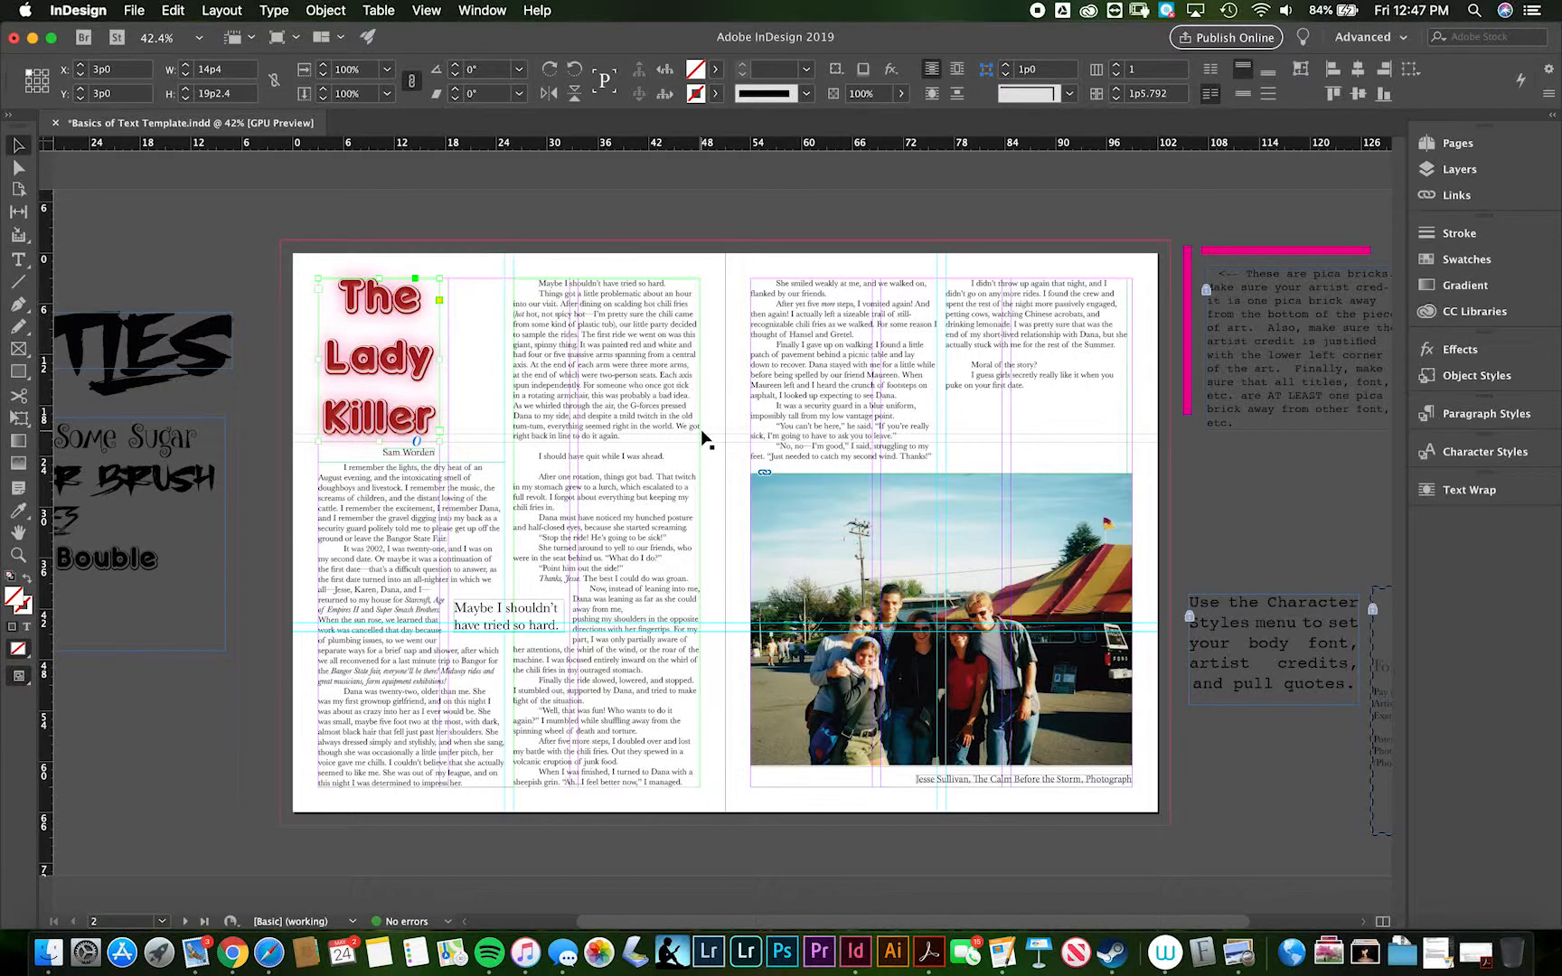
- Set the screen mode to Preview, deselect the title frame, and look over the clean spread
left_click(18, 678)
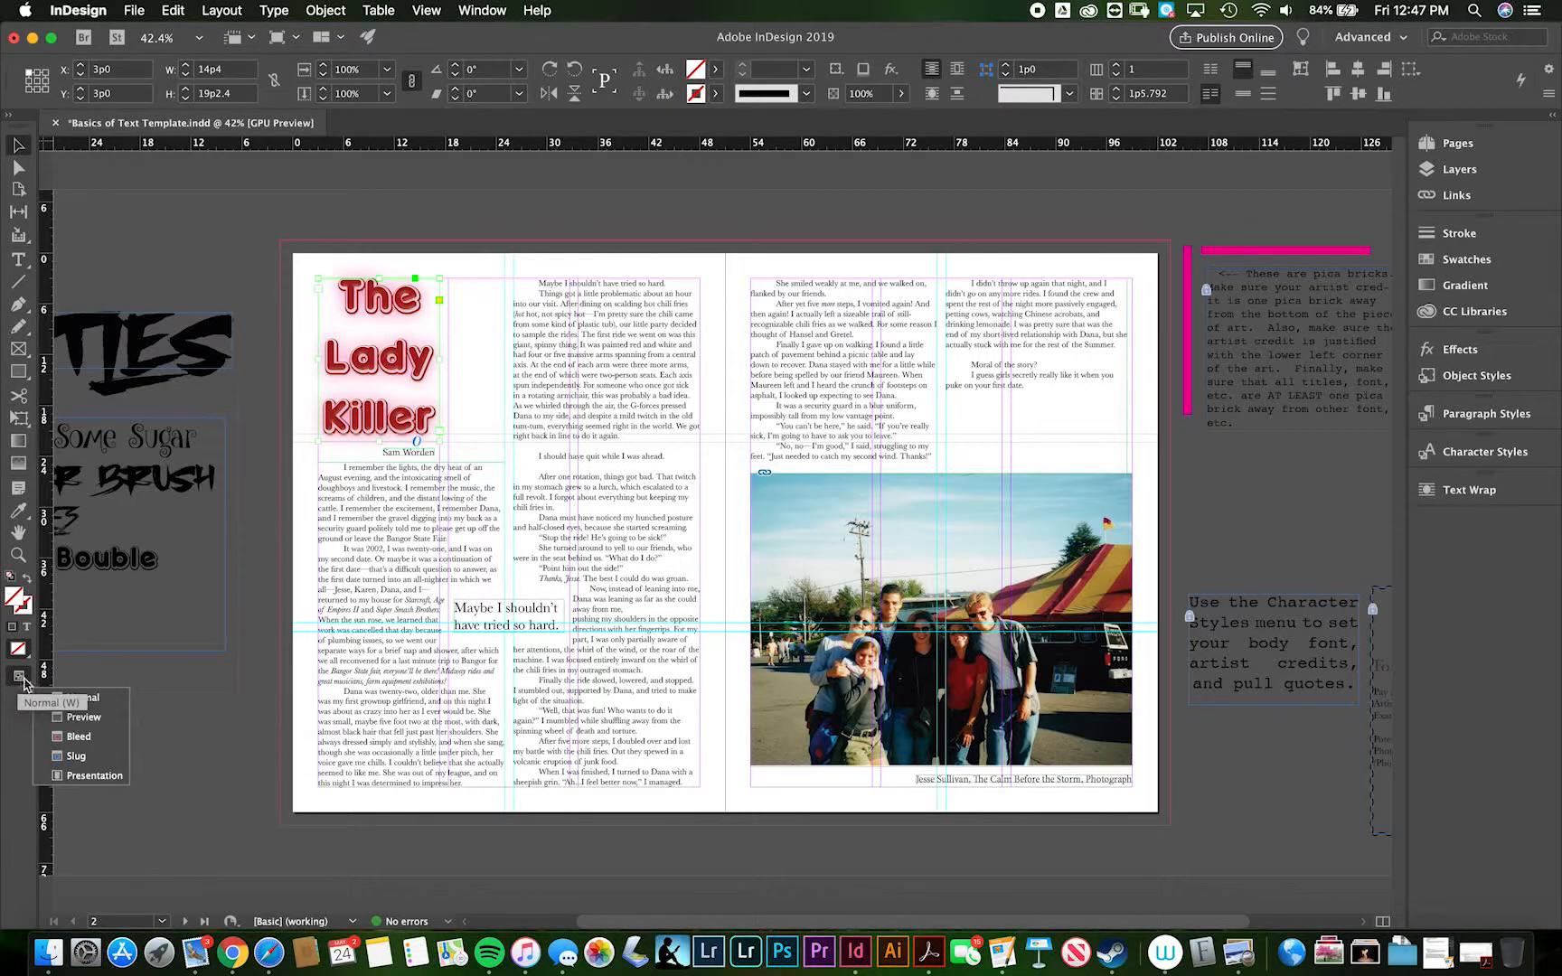
left_click(54, 717)
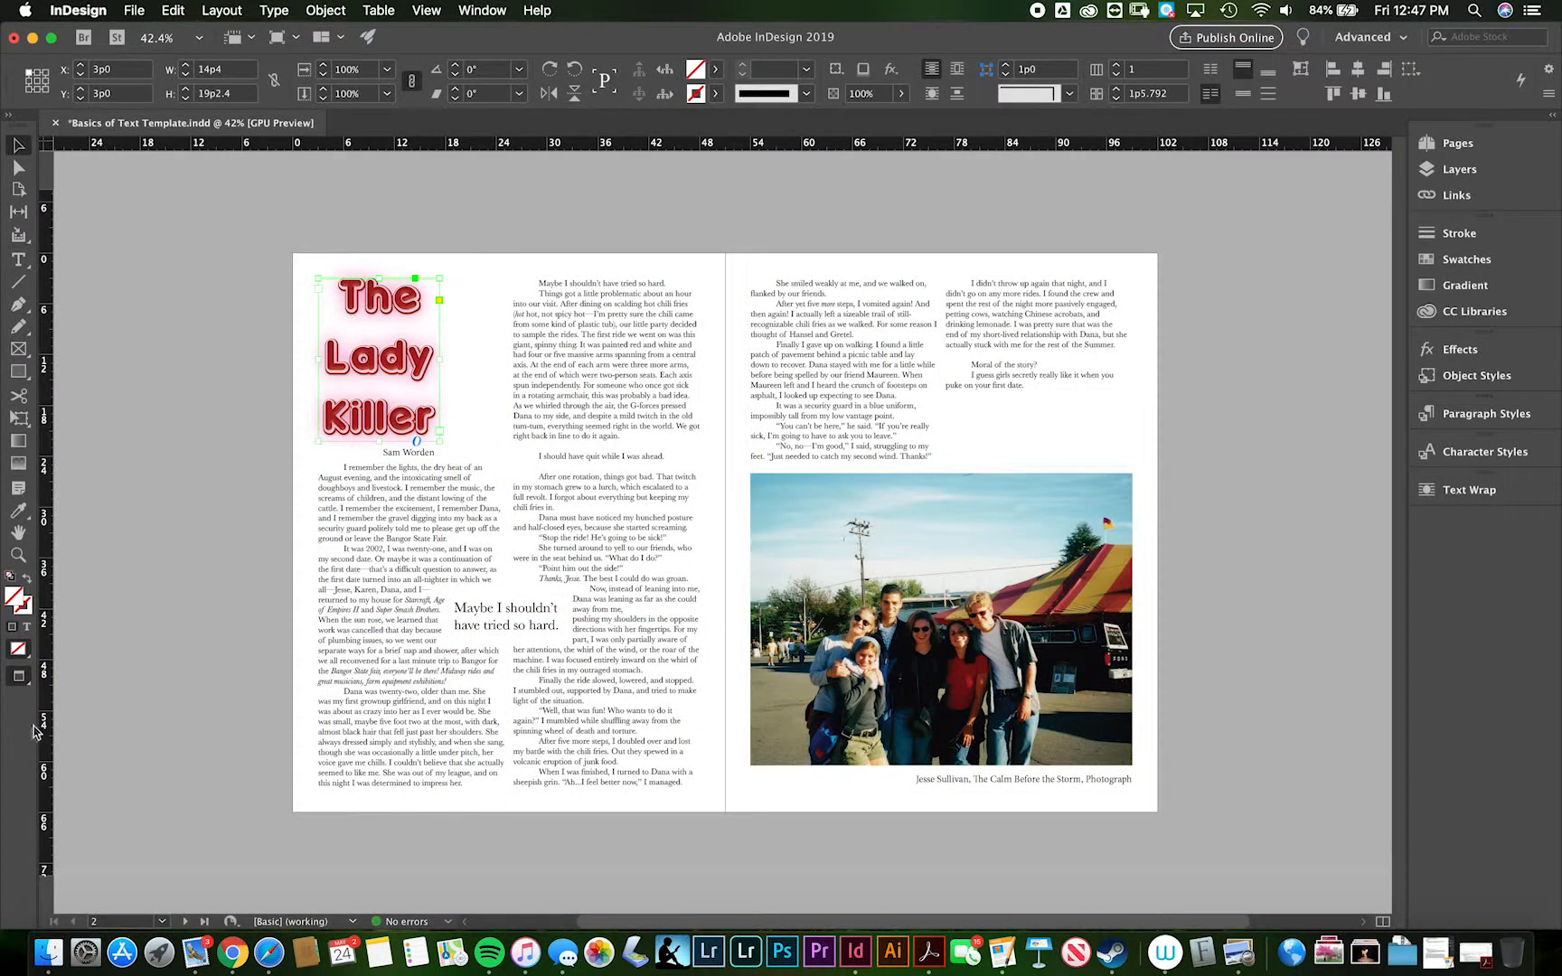
scroll(740, 624, "up", 3)
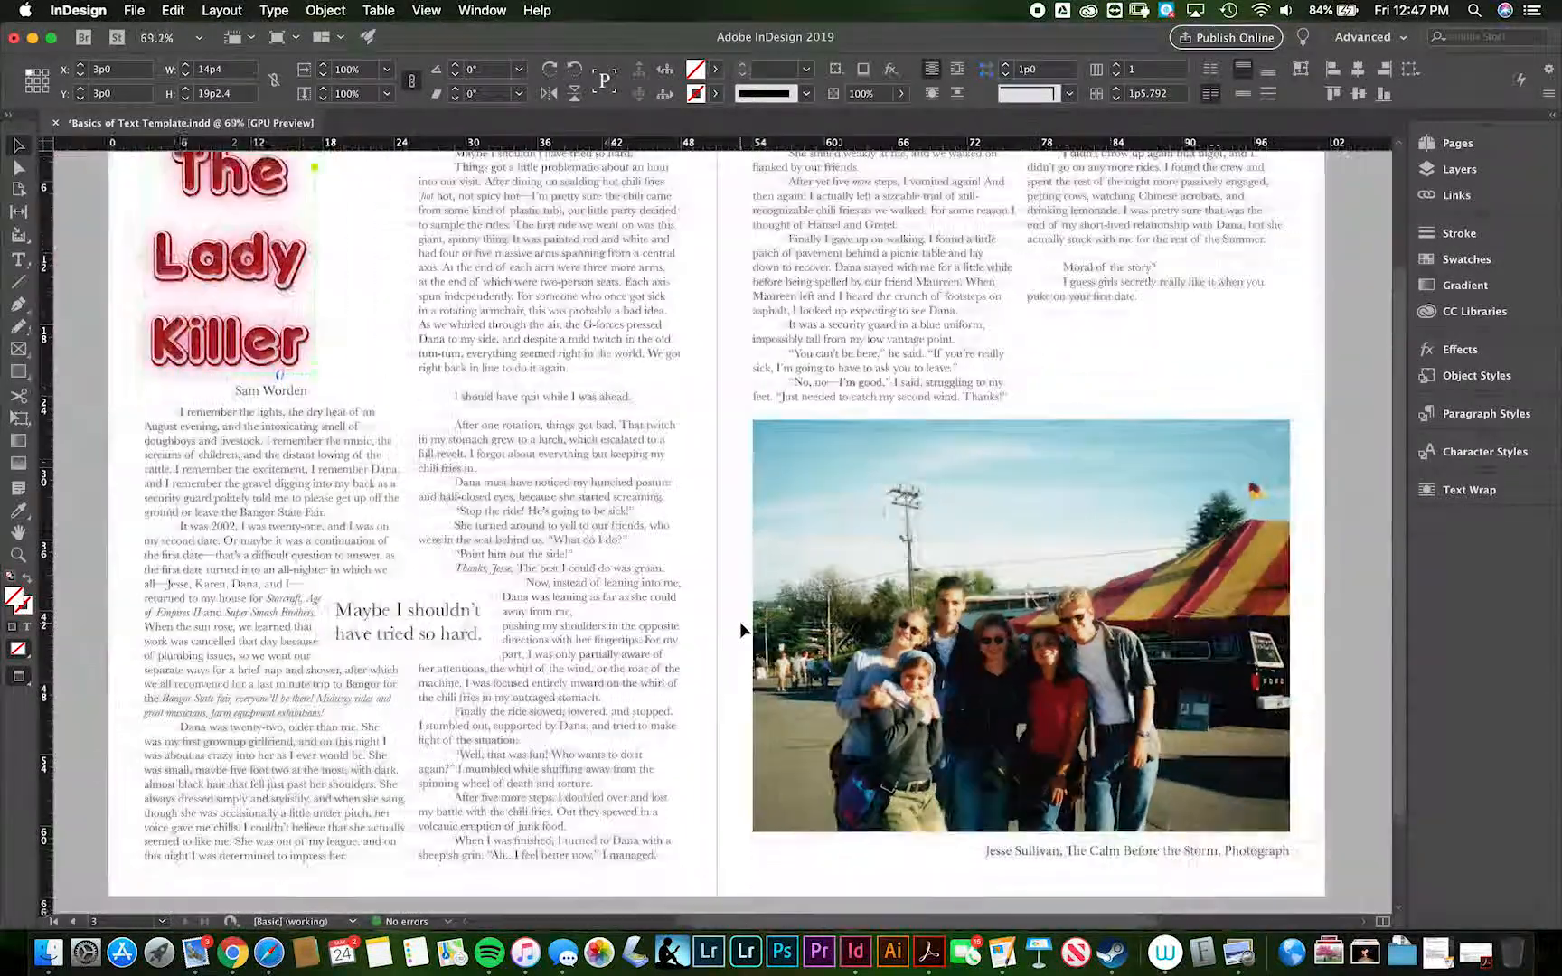
scroll(739, 623, "down", 1)
left_click(81, 576)
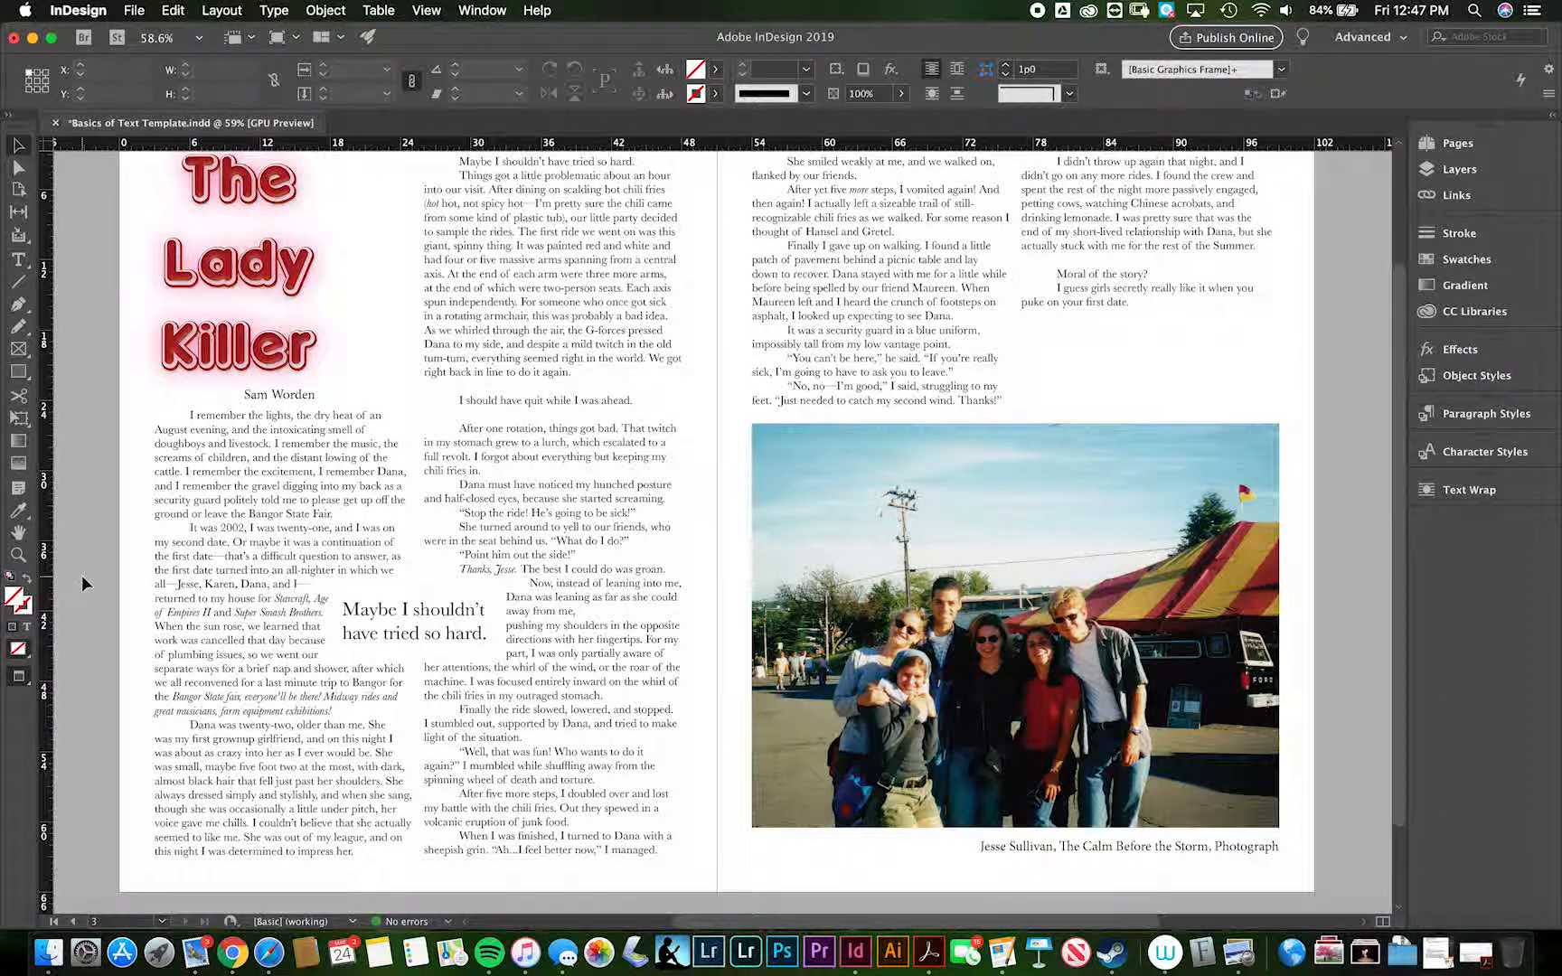
scroll(81, 577, "up", 1)
scroll(81, 576, "left", 1)
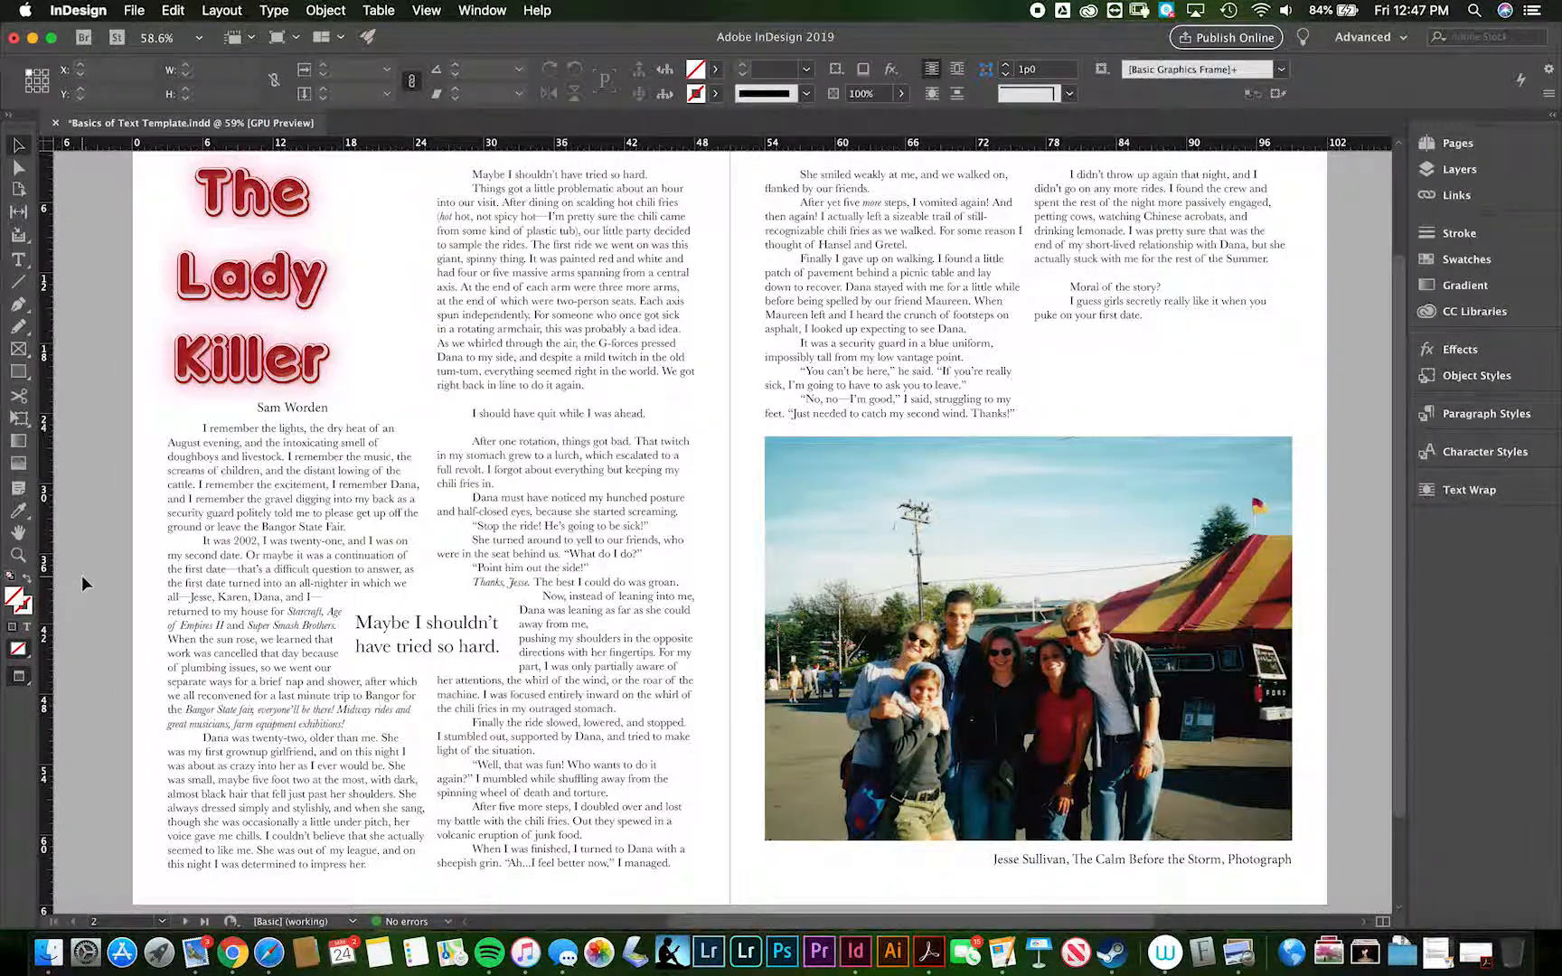
scroll(81, 575, "up", 2)
scroll(82, 575, "left", 1)
scroll(81, 575, "down", 1)
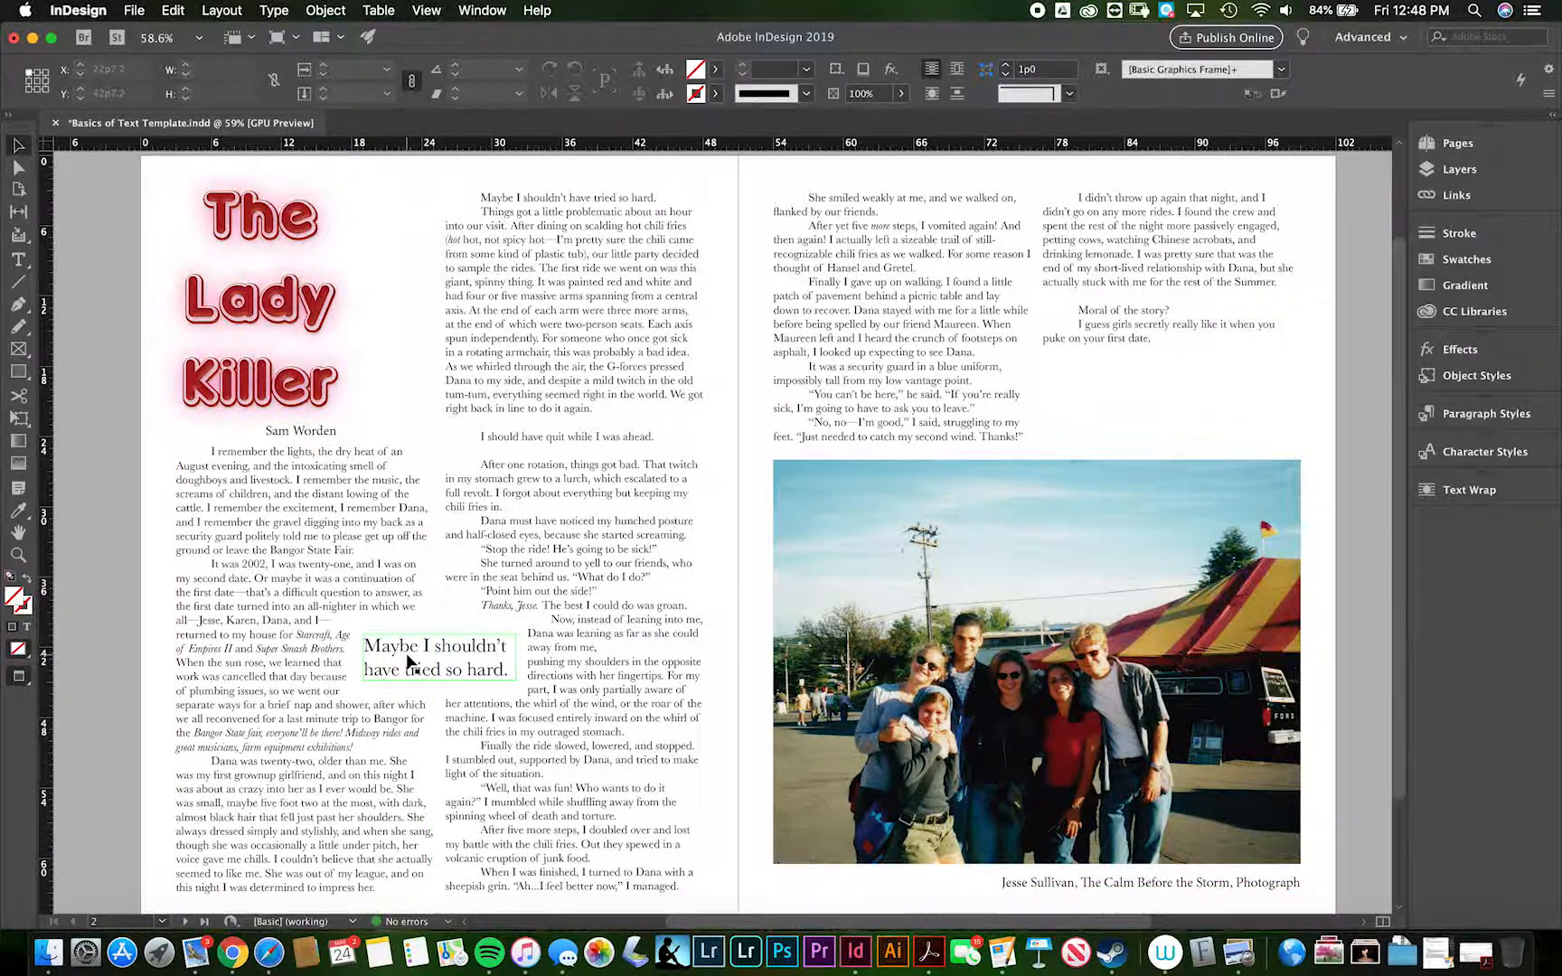
- Look through the document's character styles, including those in the Title Fonts group
left_click(1427, 452)
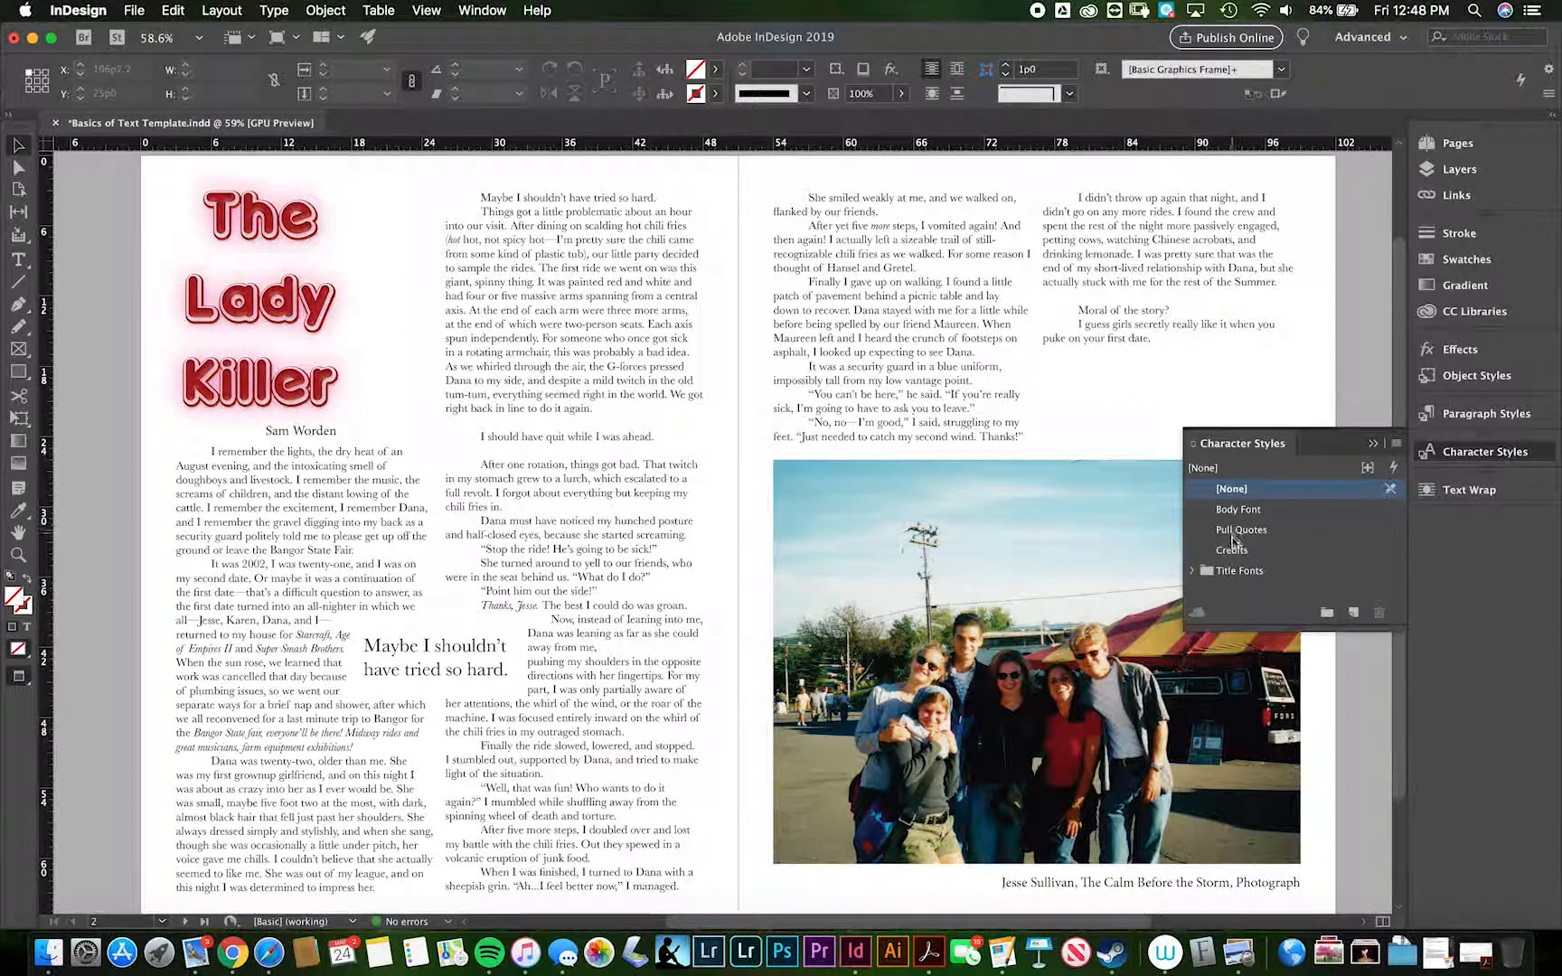
left_click(1193, 570)
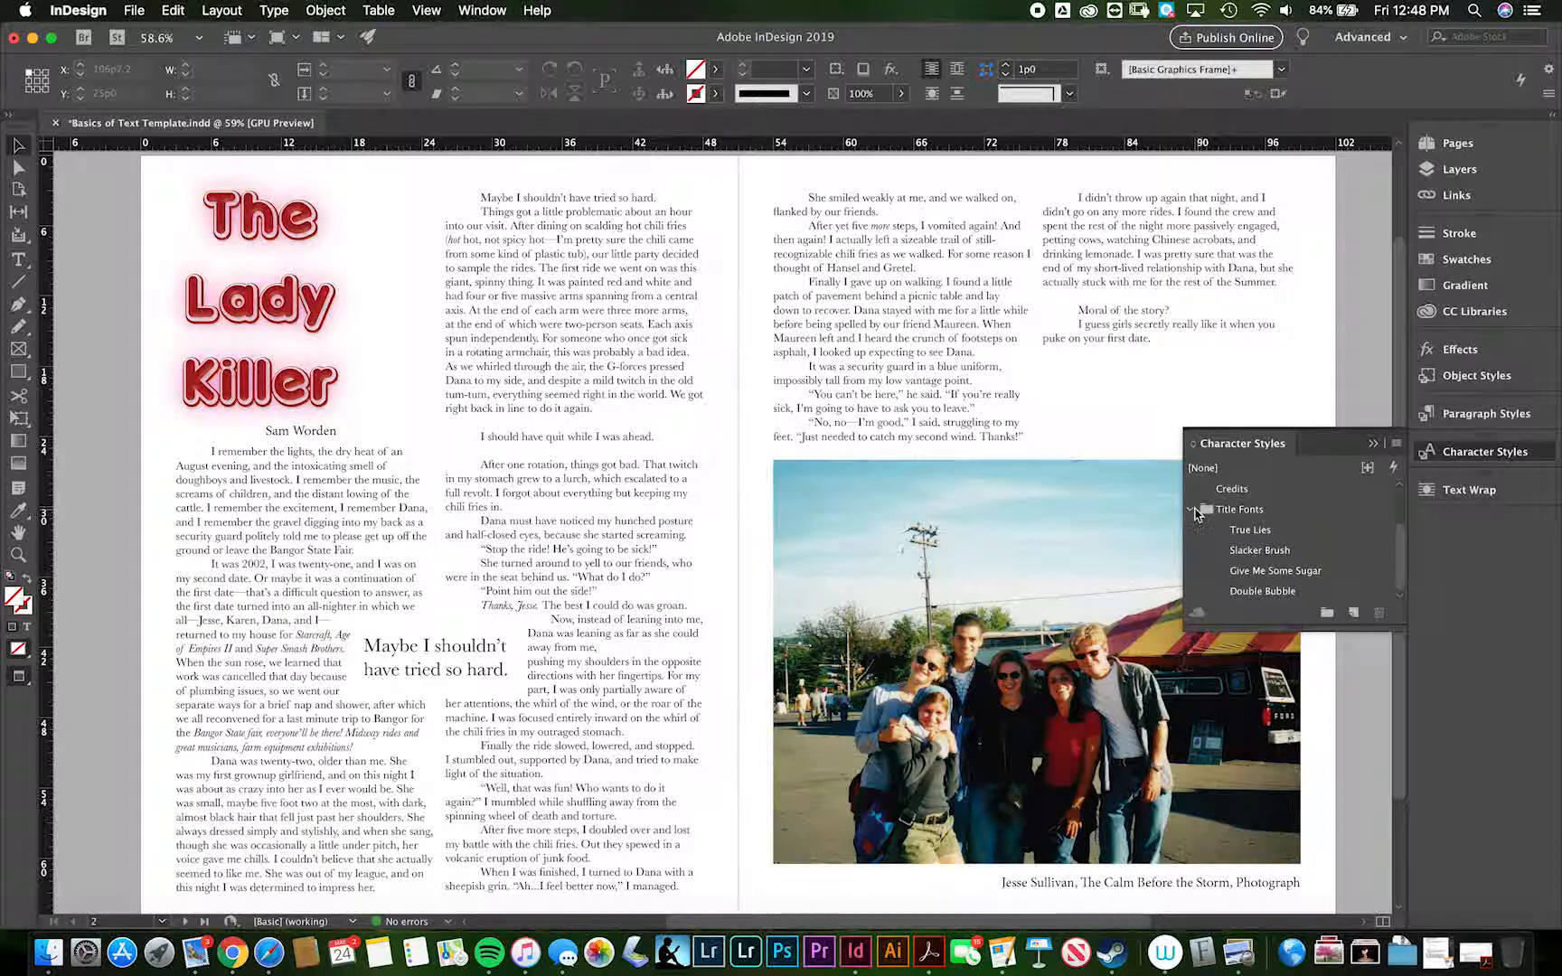
left_click(1193, 510)
left_click(1372, 443)
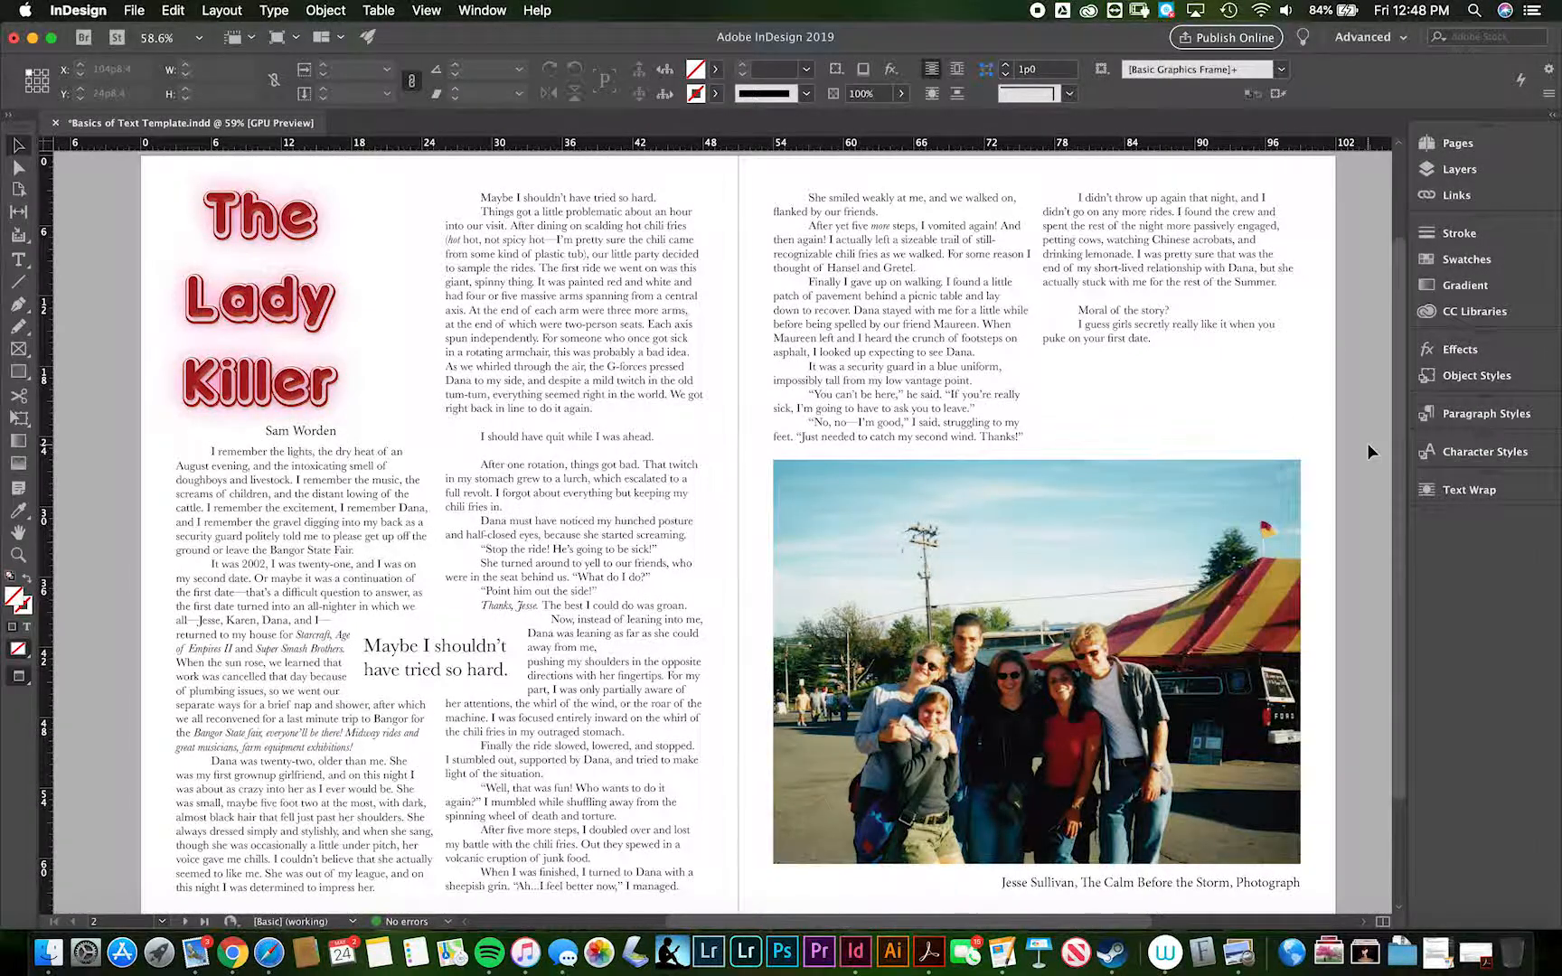
scroll(1092, 556, "down", 3)
scroll(1088, 555, "up", 2)
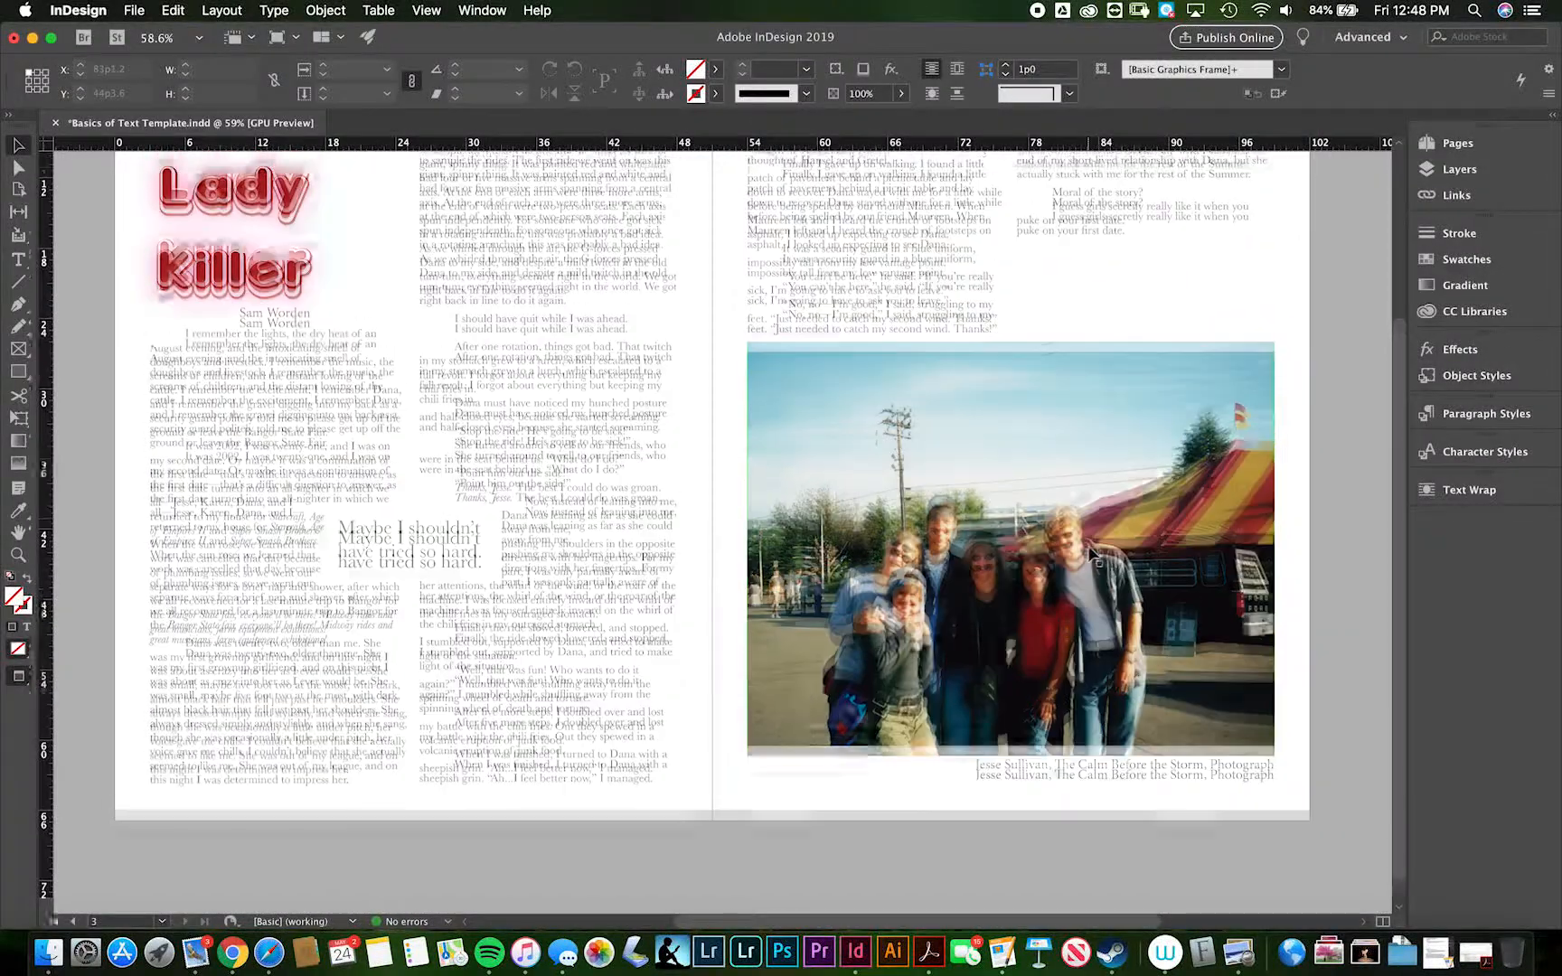
scroll(1087, 554, "up", 3)
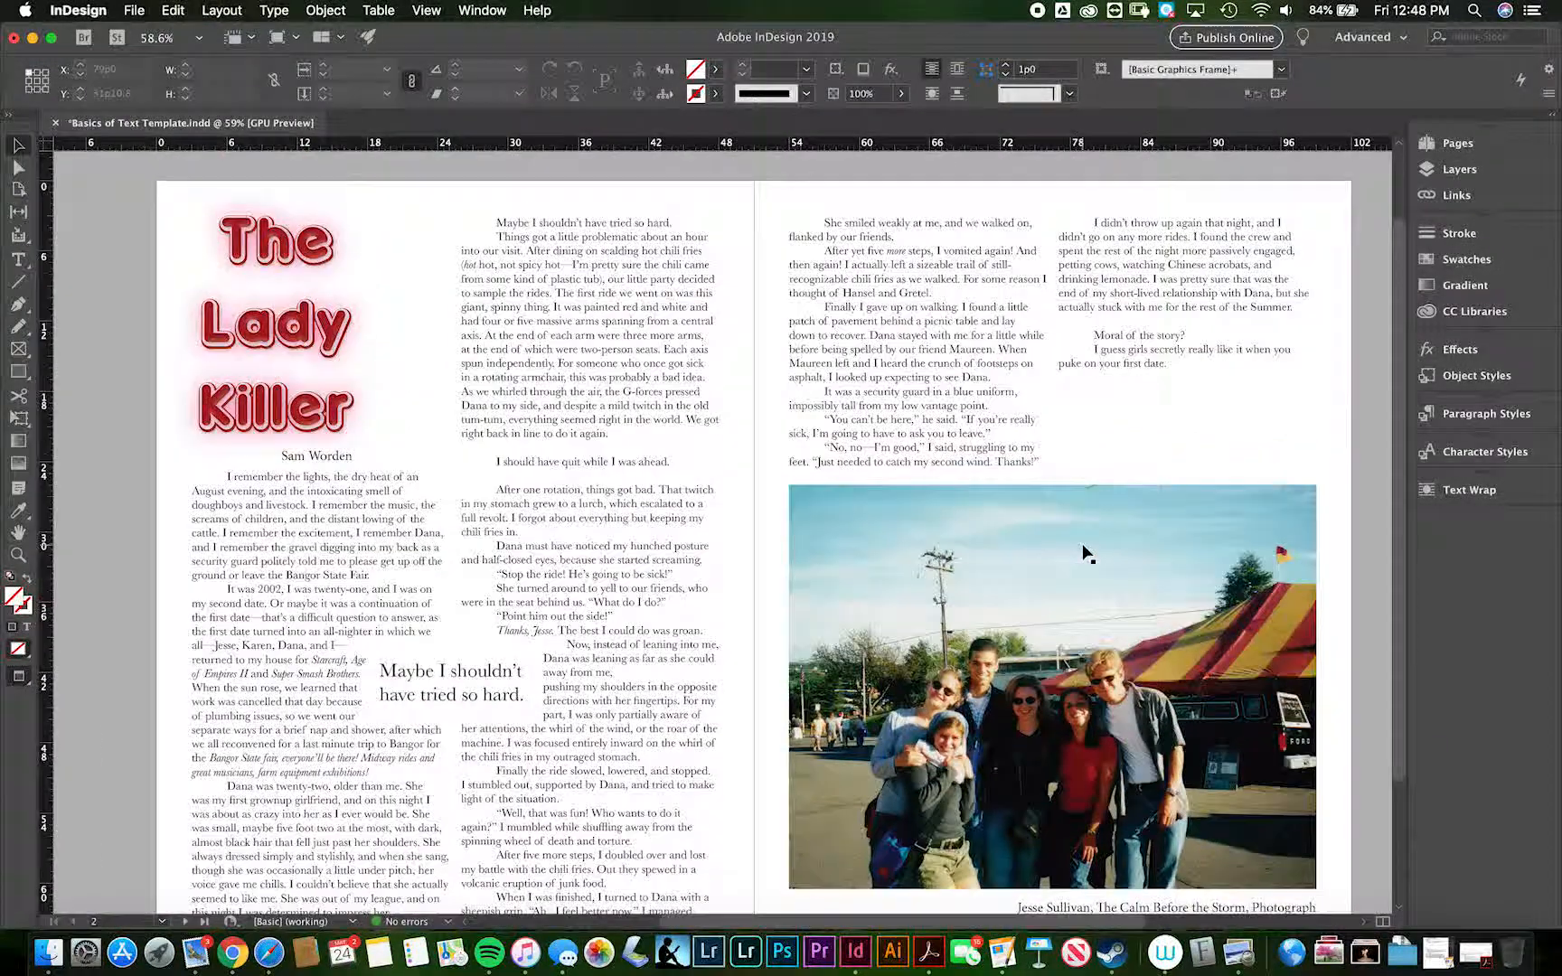